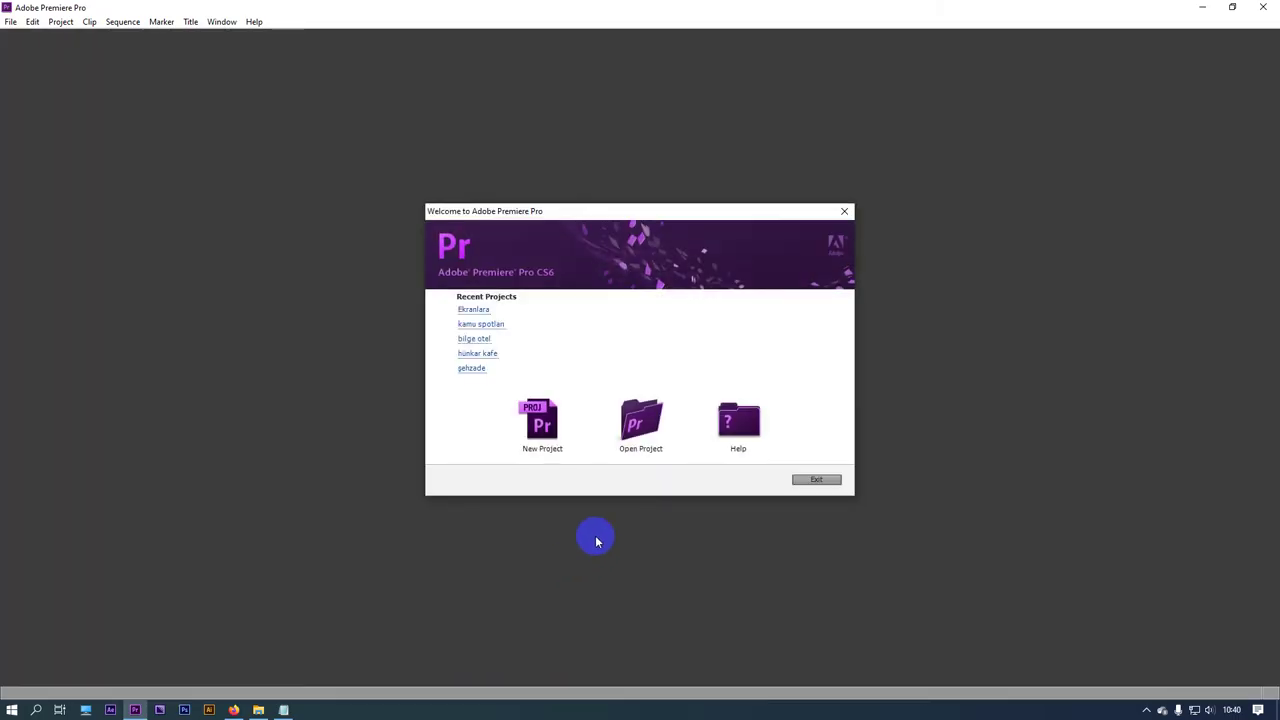
Step: Start a new project and browse to the Desktop to choose its save location
click(559, 427)
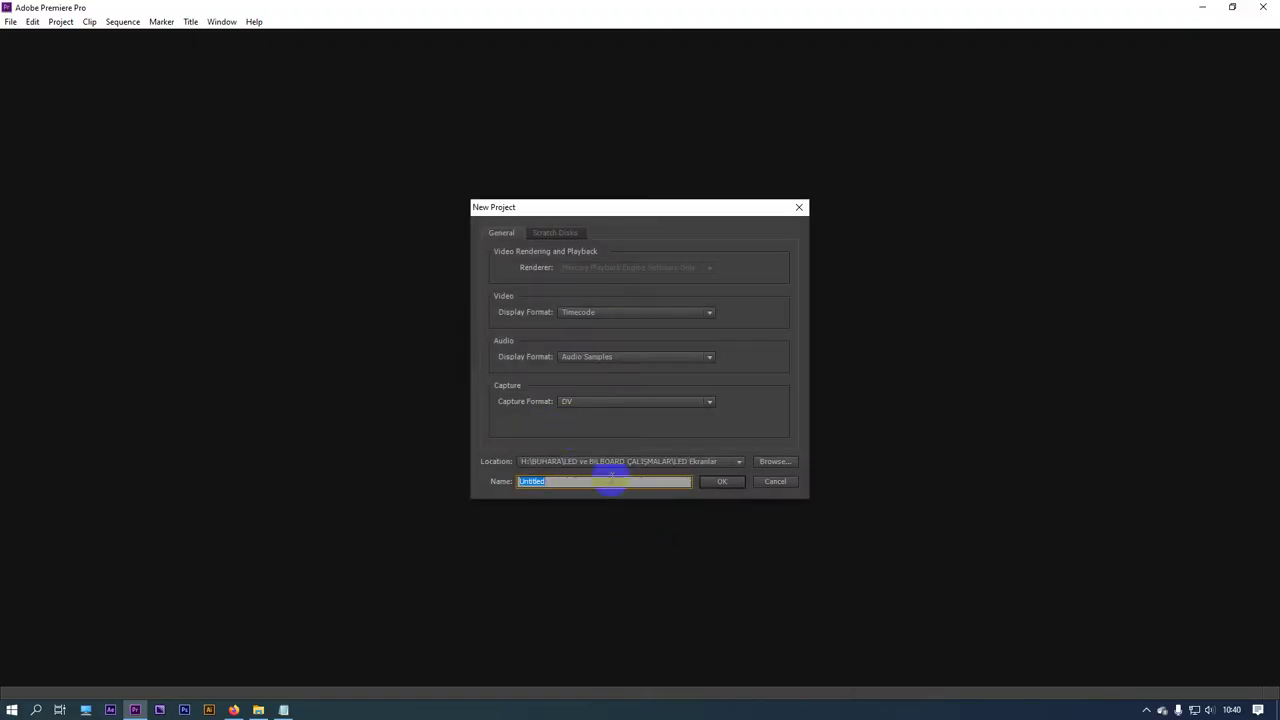
click(779, 463)
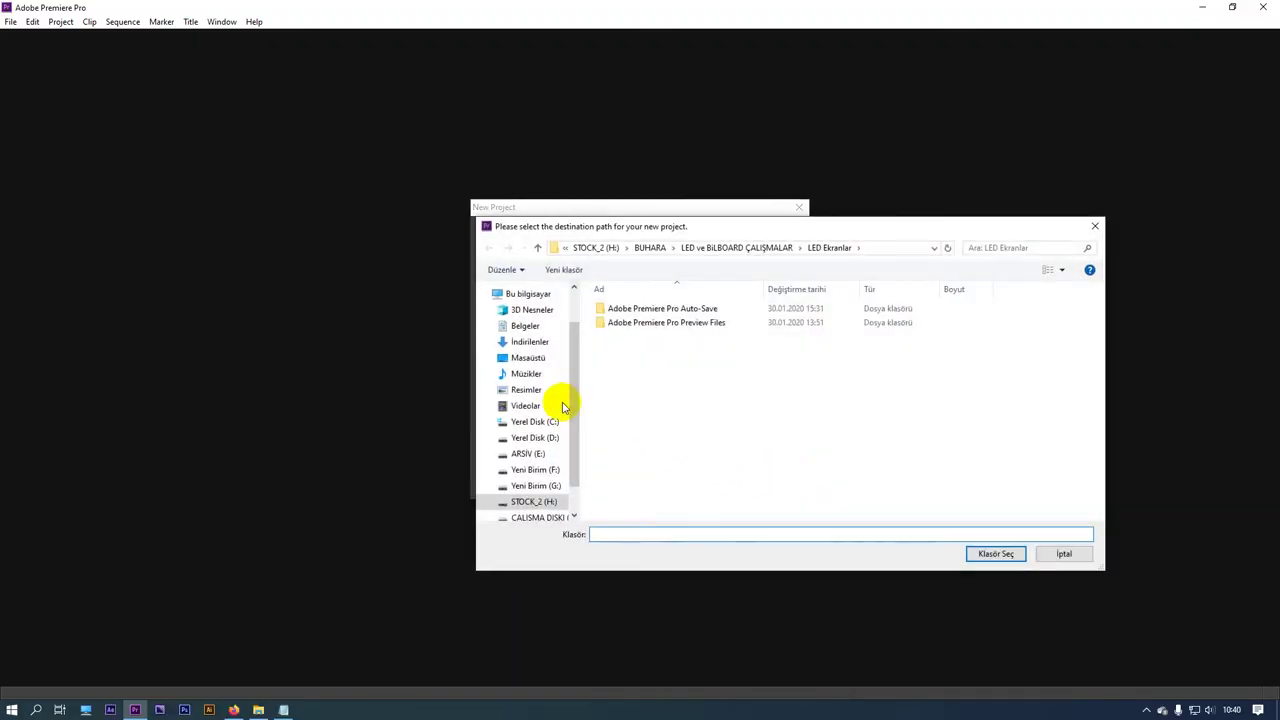
drag(572, 386, 577, 413)
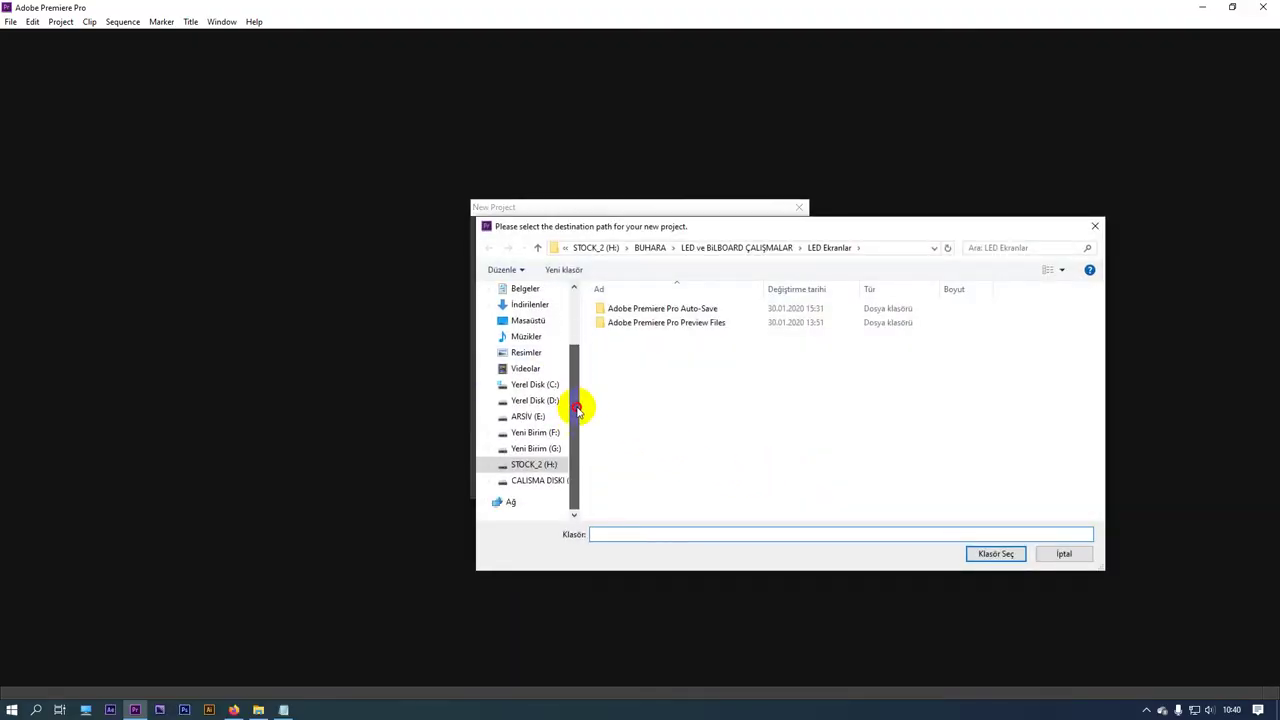
scroll(540, 390, up, 3)
click(528, 380)
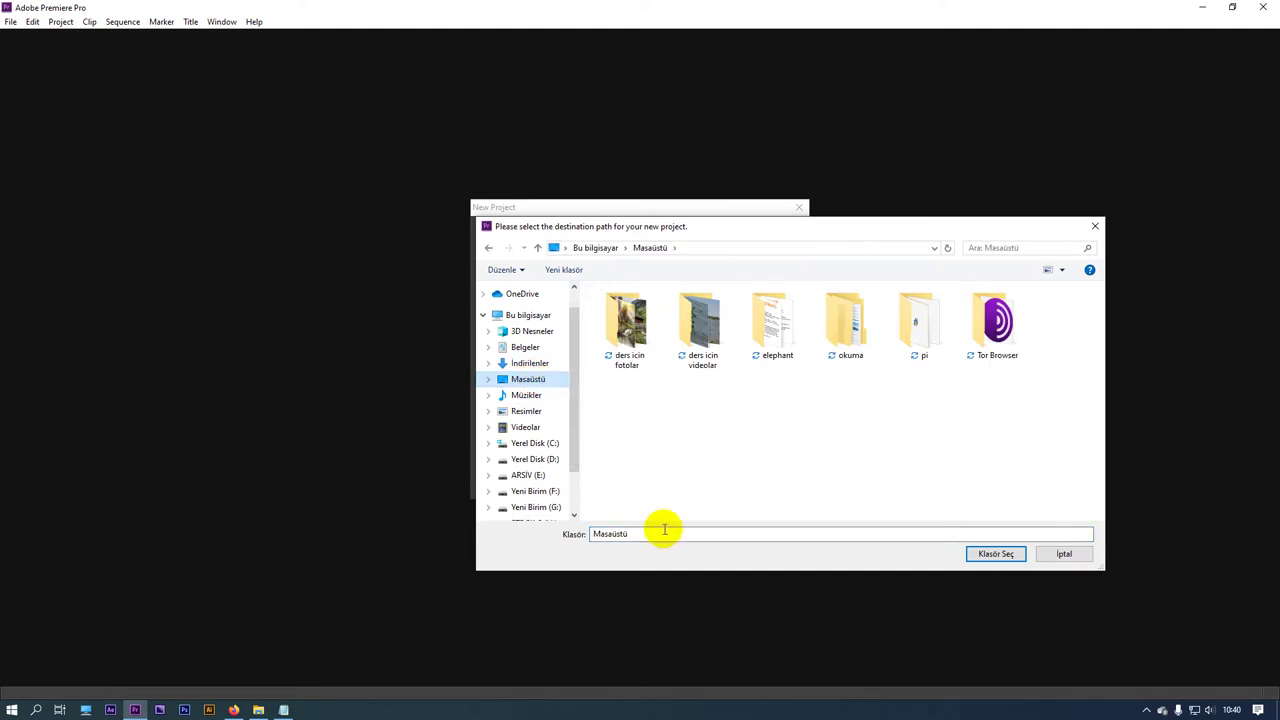
click(991, 558)
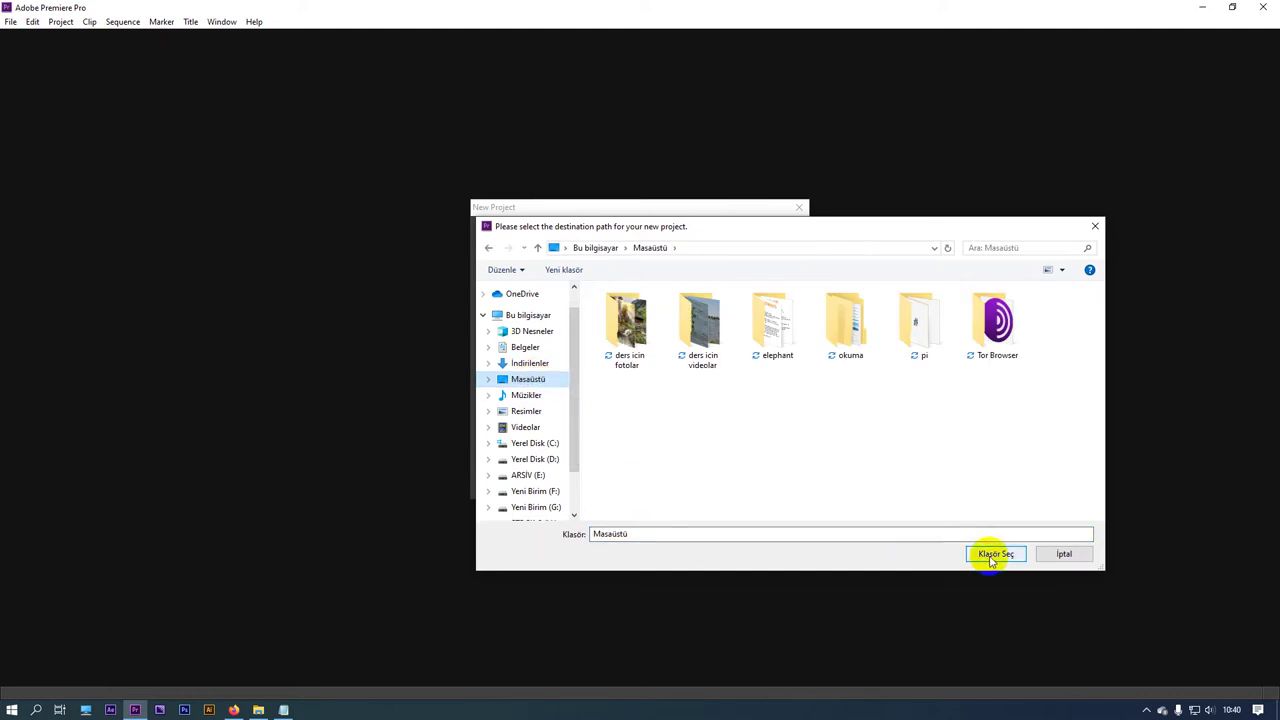
Step: Create a new desktop folder named 'ders kayıt' and set it as the project location
right_click(748, 430)
mouse_move(806, 578)
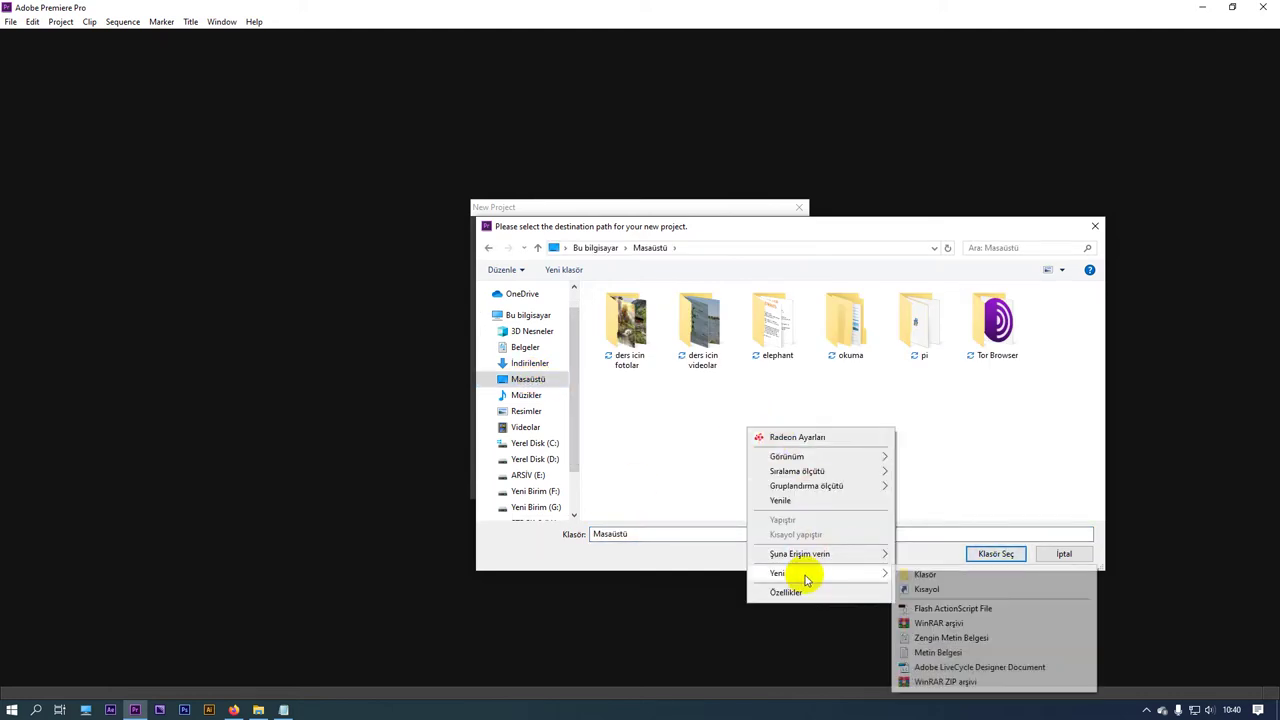
click(932, 574)
text(ders kayıt)
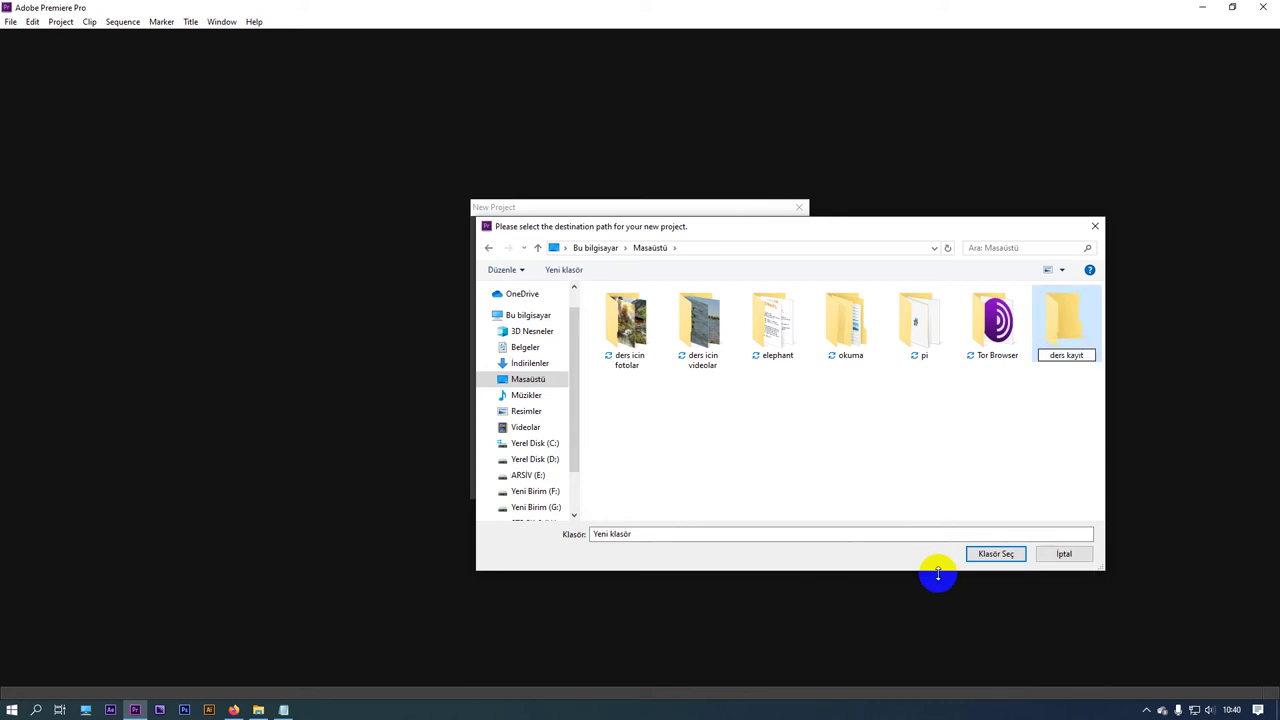
key(Return)
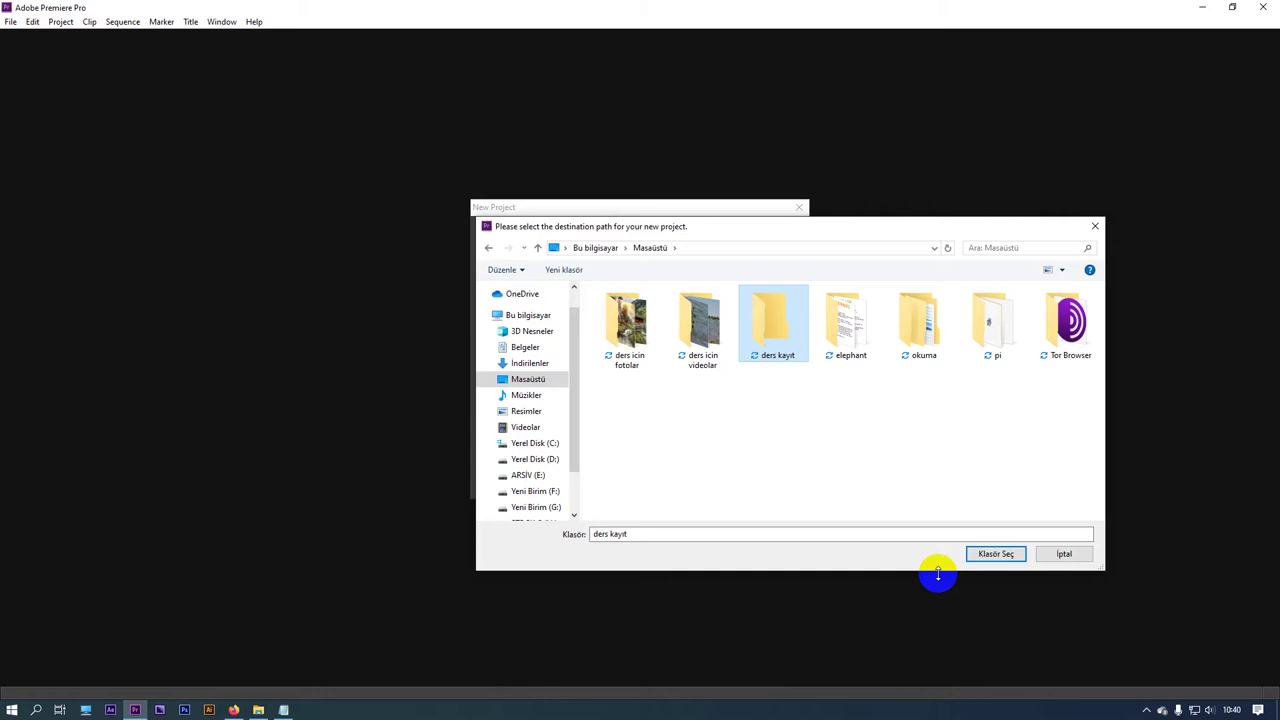
click(994, 554)
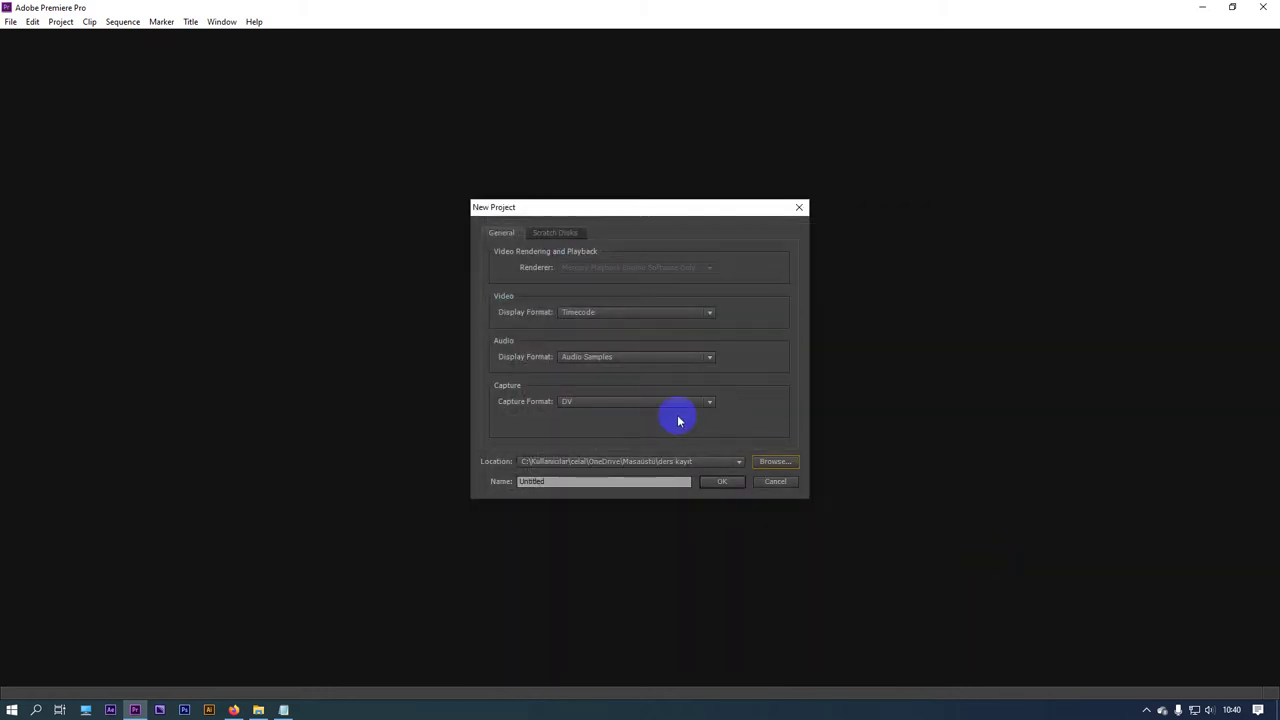
double_click(557, 481)
text(ders kayıt için)
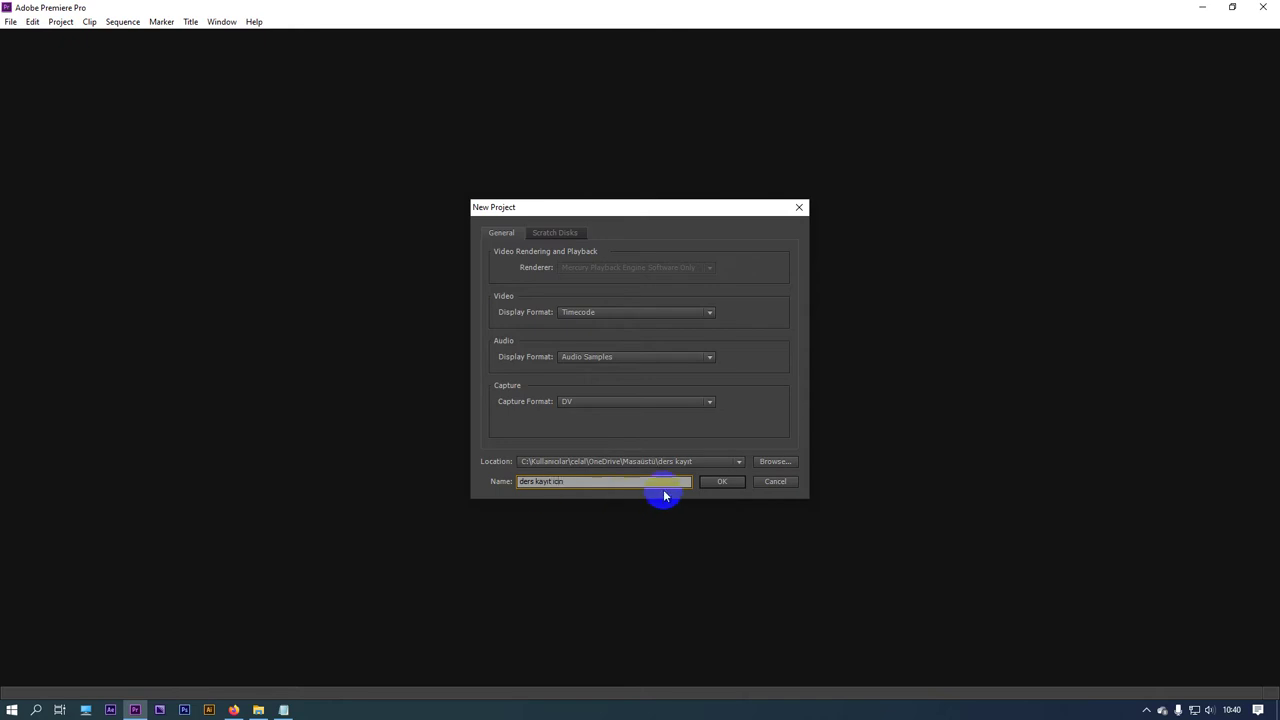
Step: Create the project under the name 'ders kayıt icin'
click(716, 483)
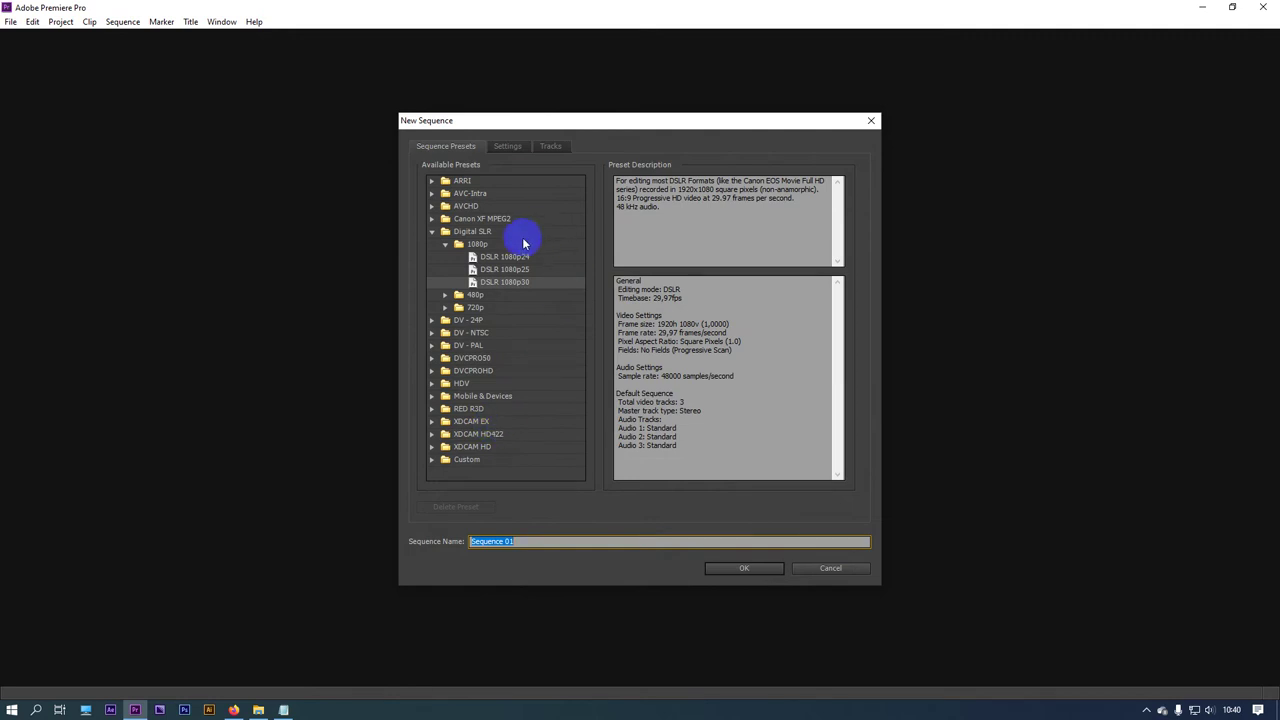
Step: Browse the Canon XF MPEG2 and DSLR 1080p sequence preset descriptions
click(434, 232)
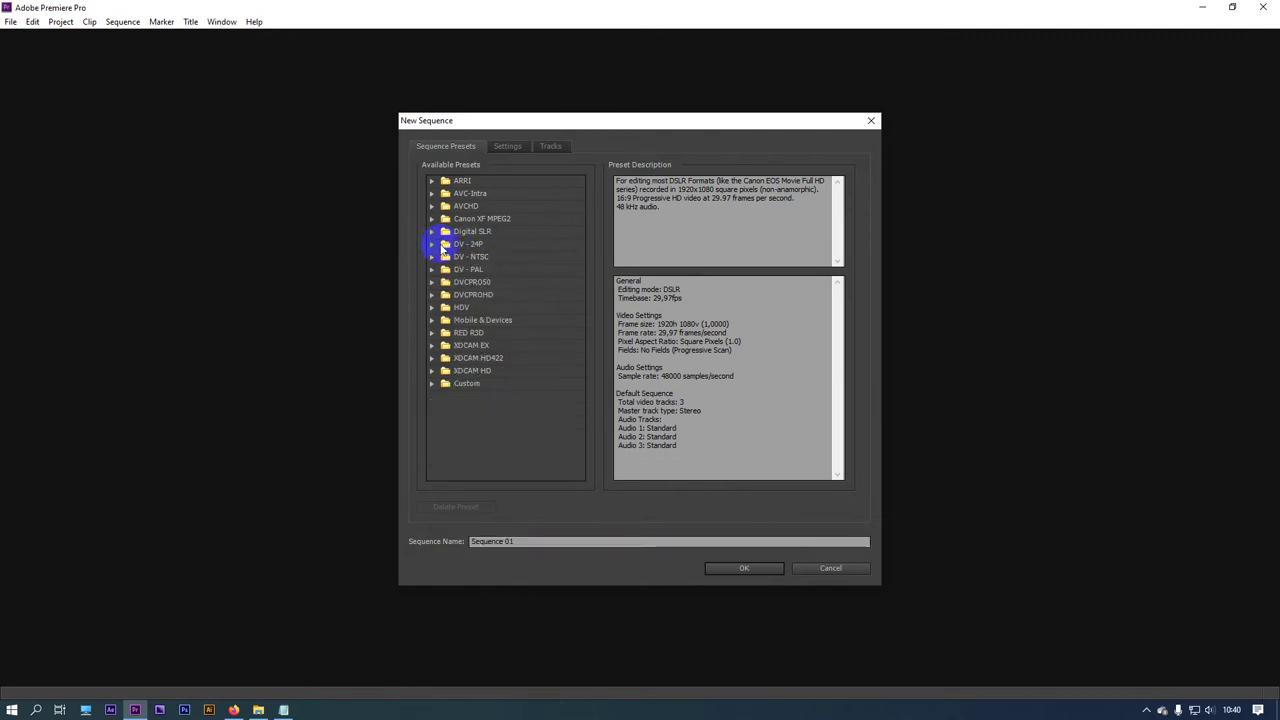
click(477, 197)
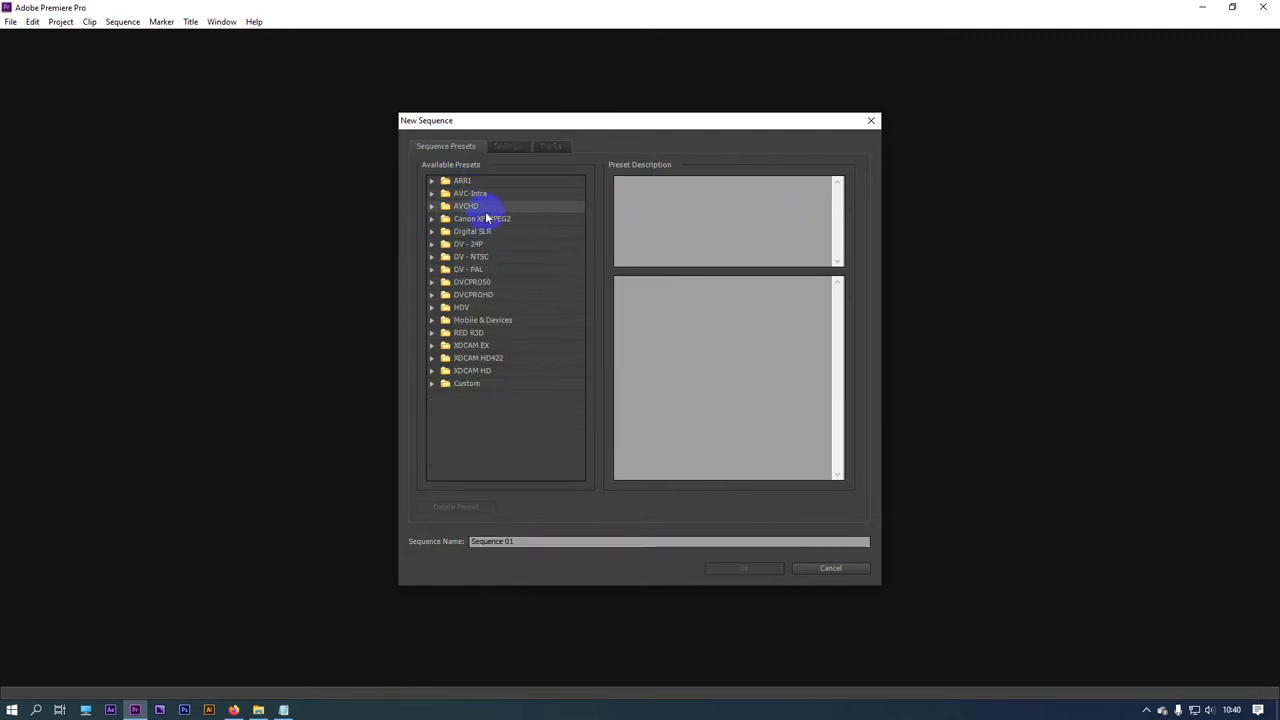
click(484, 218)
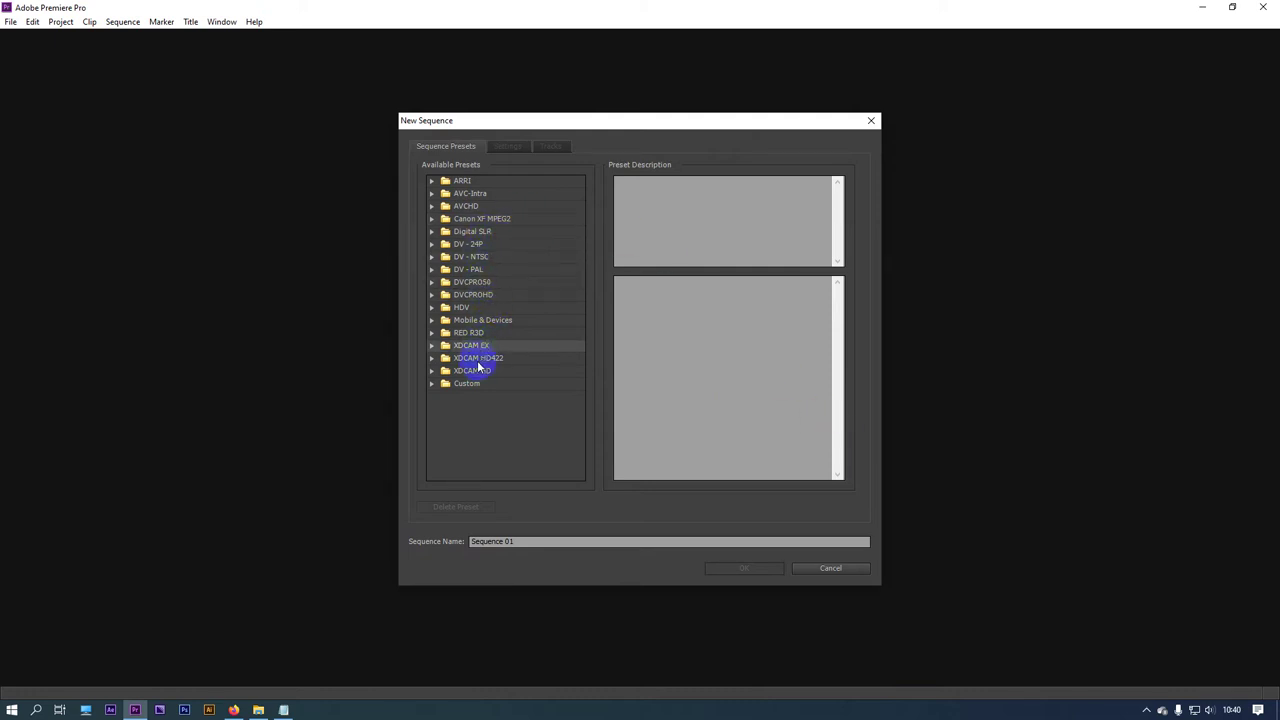
click(431, 233)
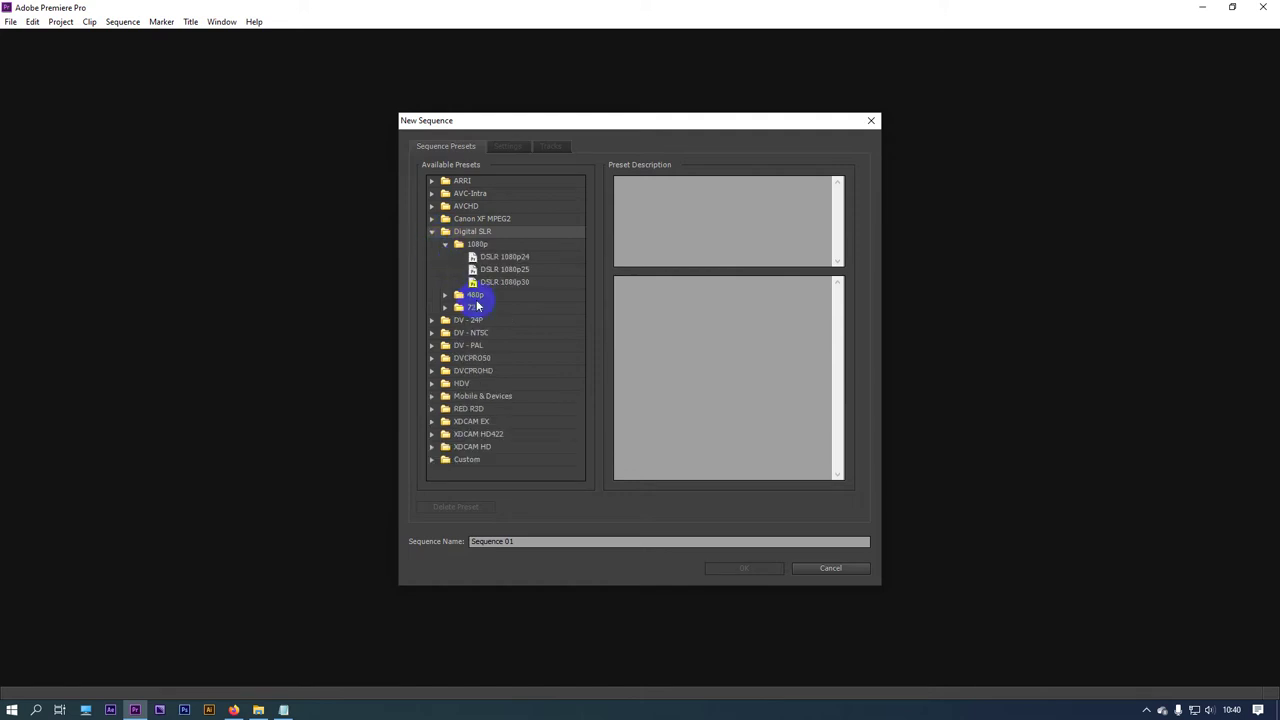
click(512, 258)
click(519, 284)
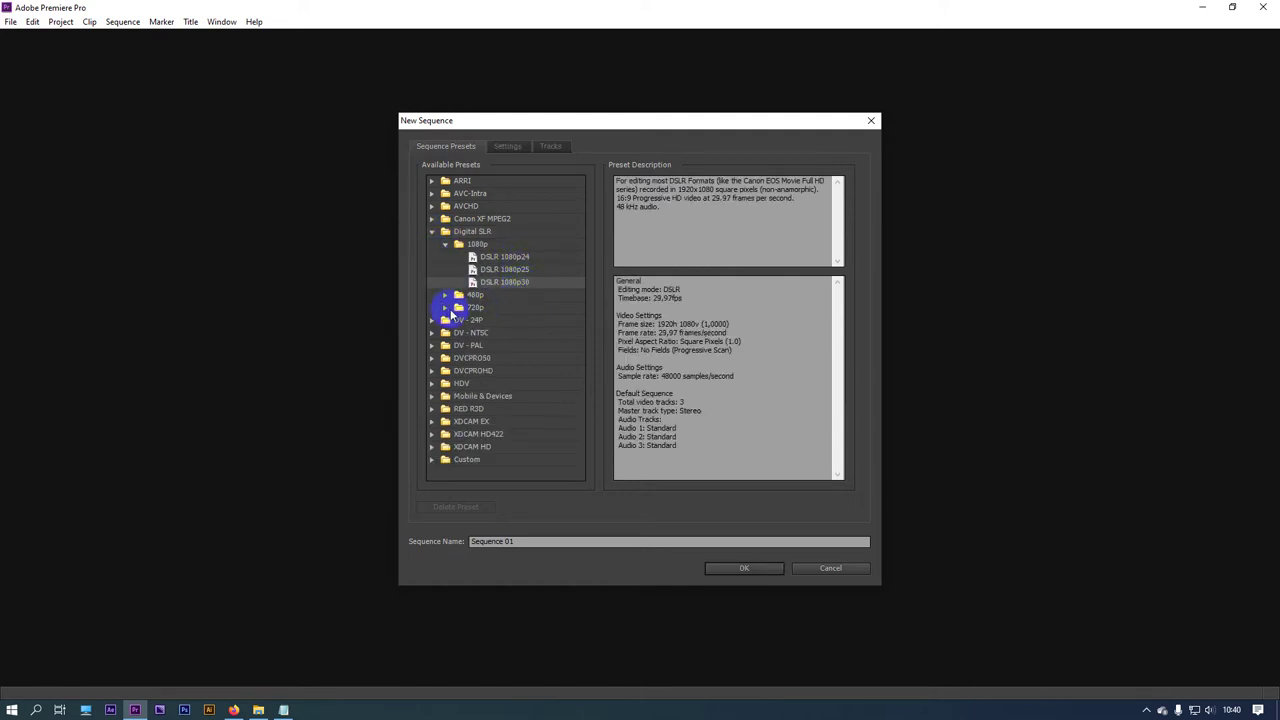
Step: Select the DSLR 720p24 preset and show its 1280×720, 24 fps settings
click(447, 308)
click(515, 347)
click(529, 334)
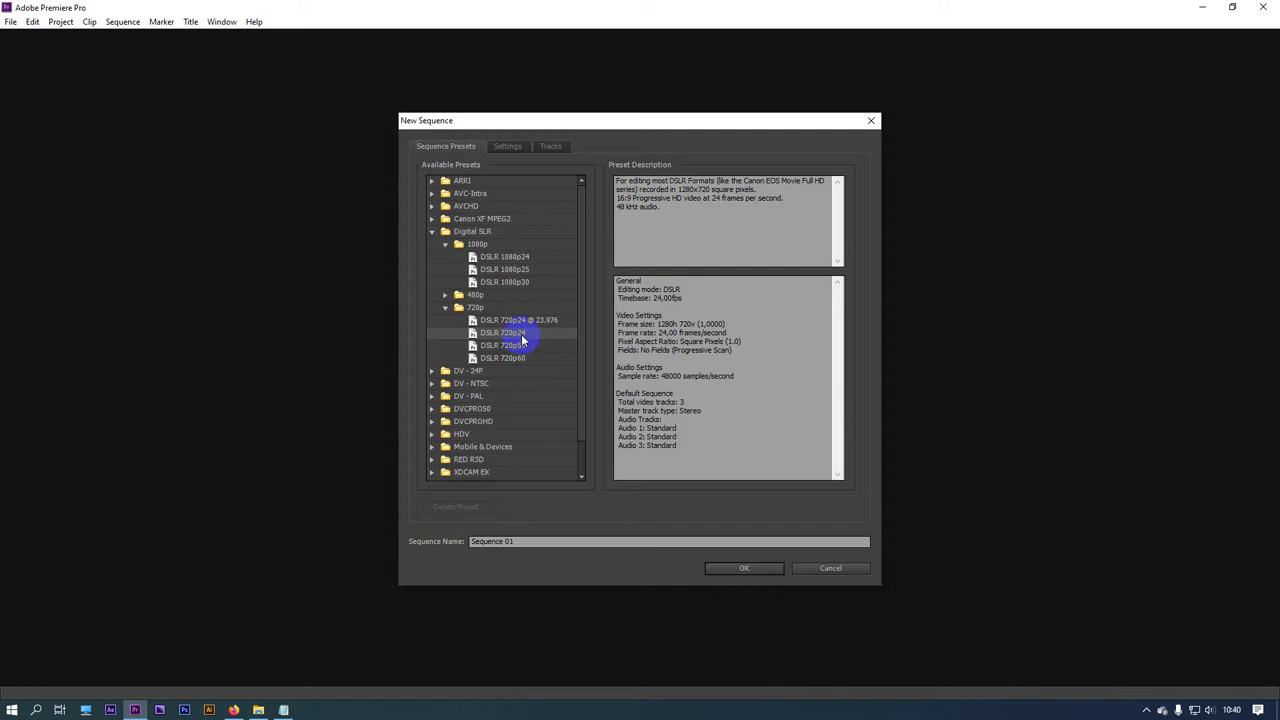
click(530, 321)
click(515, 333)
click(507, 146)
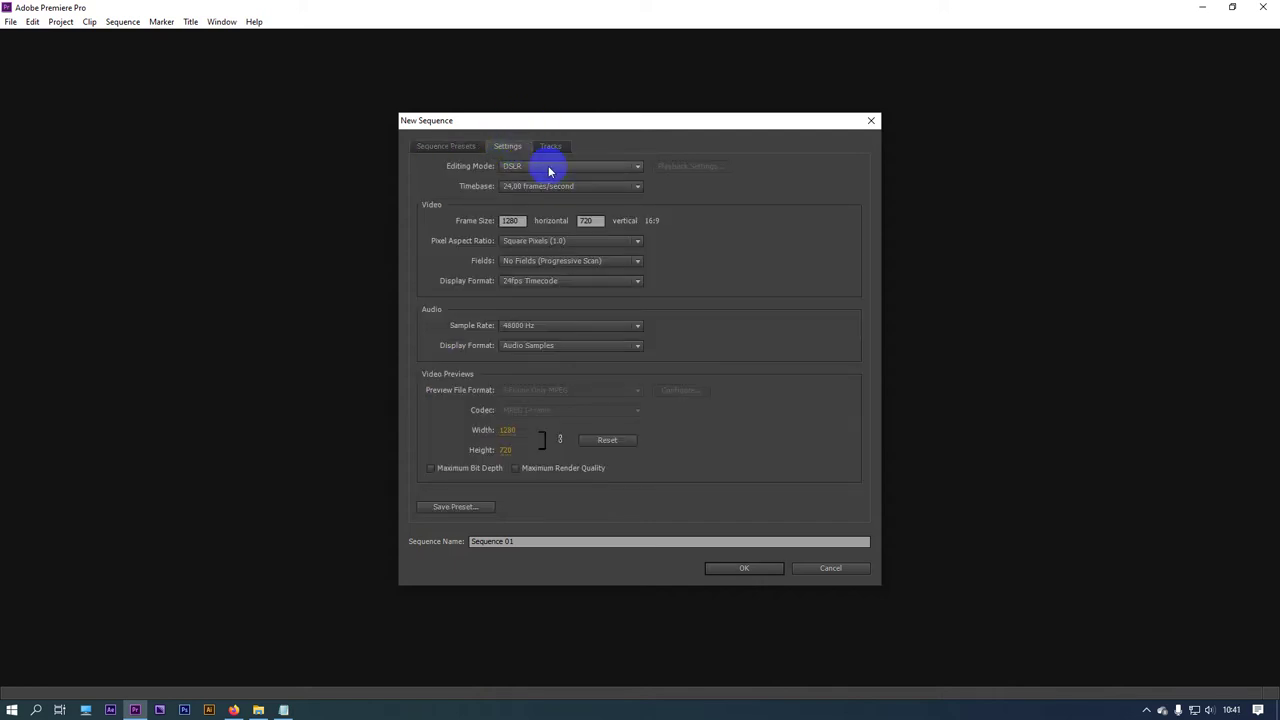
Step: Set the timebase to 25,00 frames/second and save it as custom preset 'ders için 720'
click(548, 168)
click(548, 168)
click(545, 186)
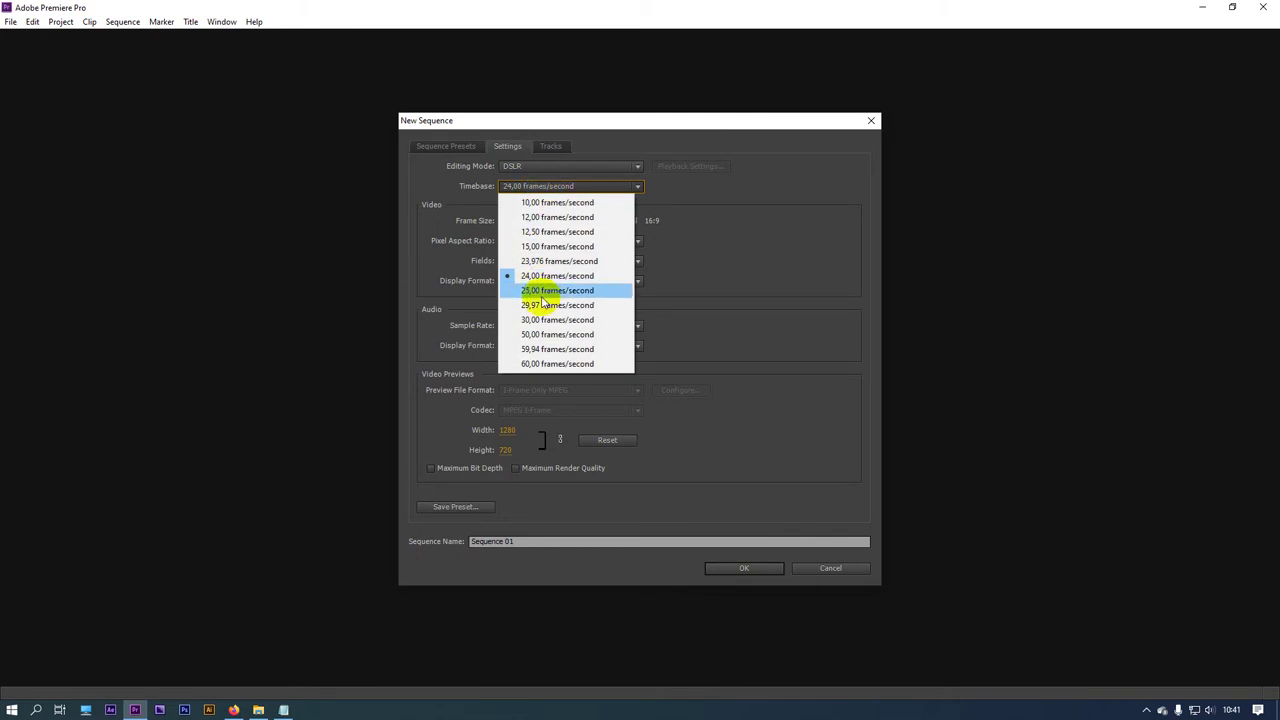
click(545, 290)
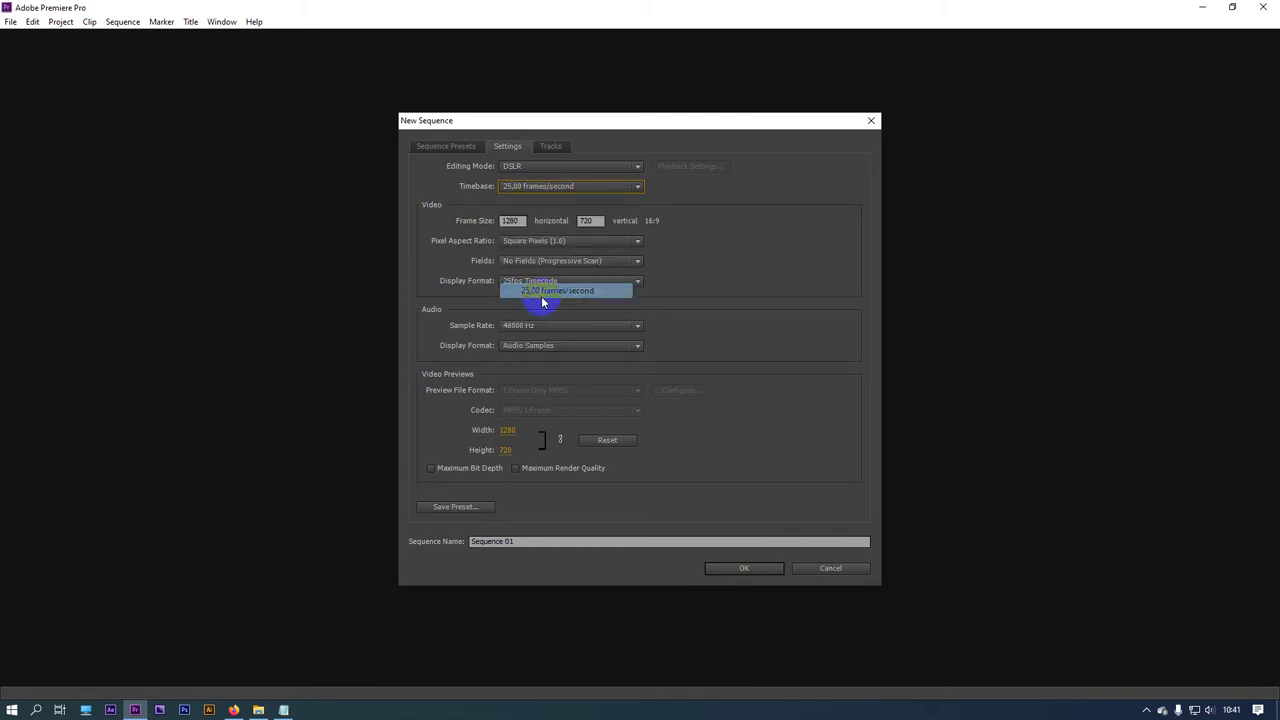
click(448, 508)
text(ders için 720)
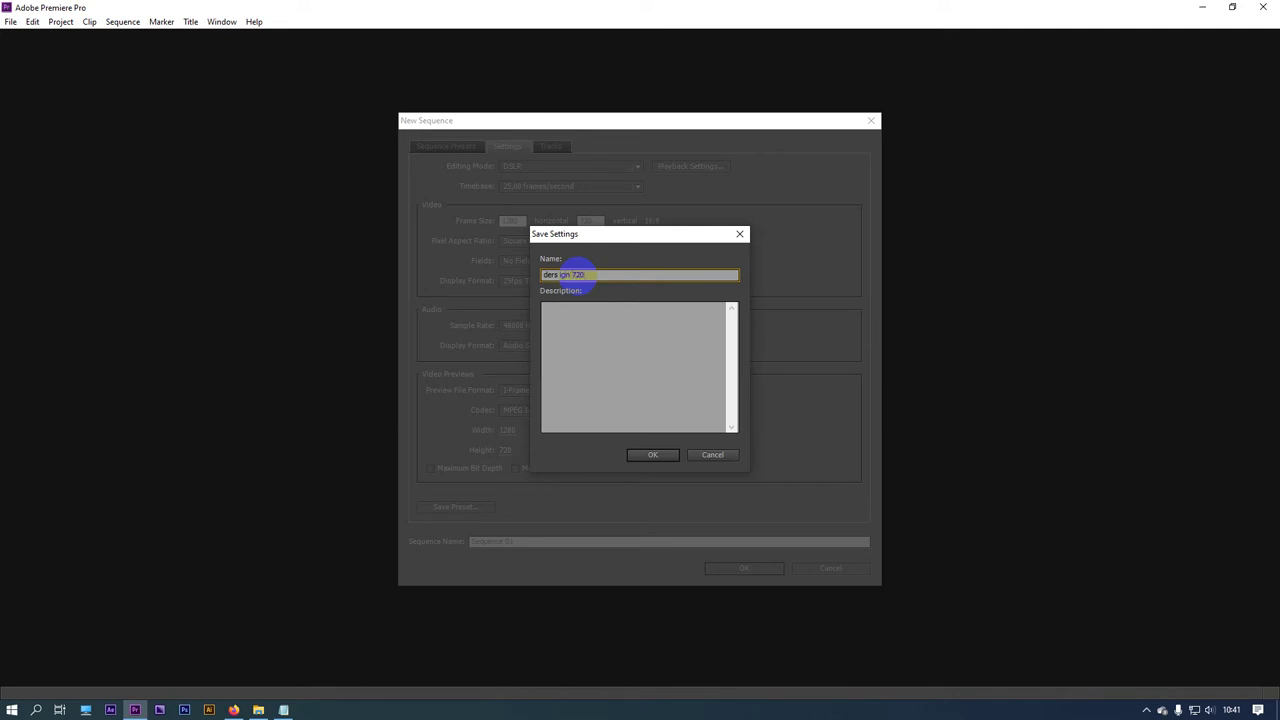
click(649, 458)
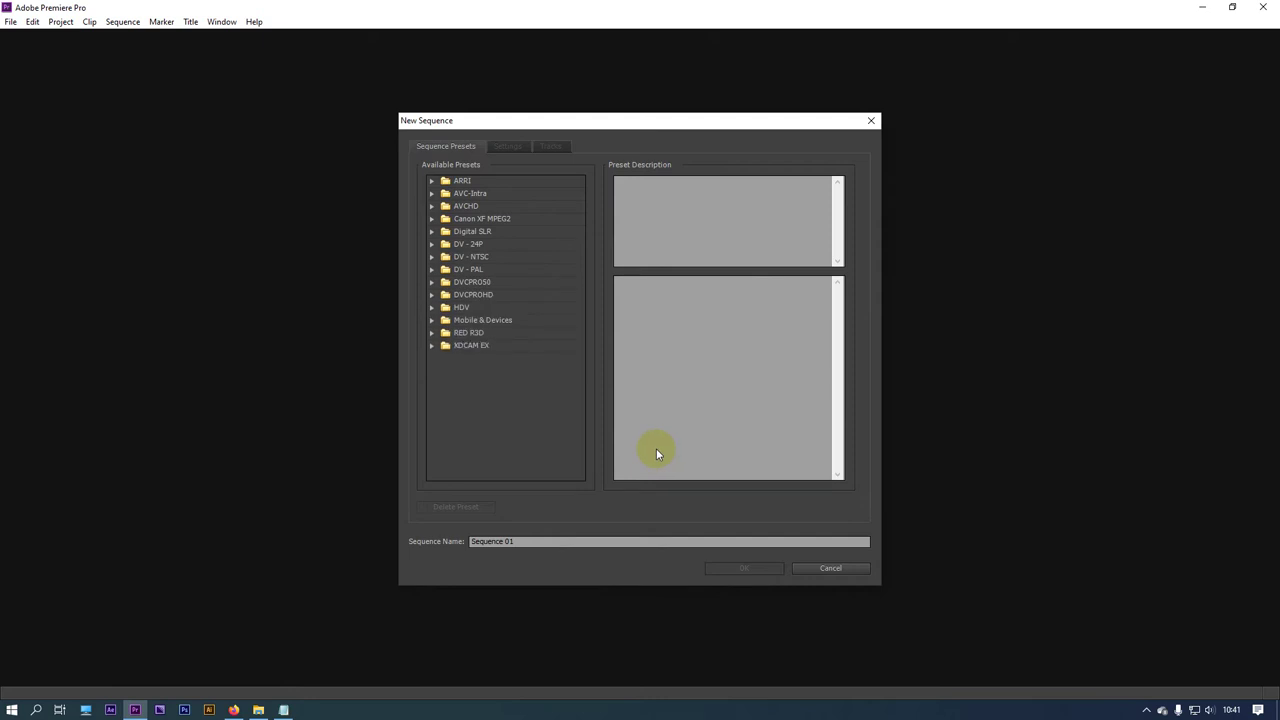
Step: Create a sequence named 'foto hareket' from the custom ders için 720 preset
click(513, 421)
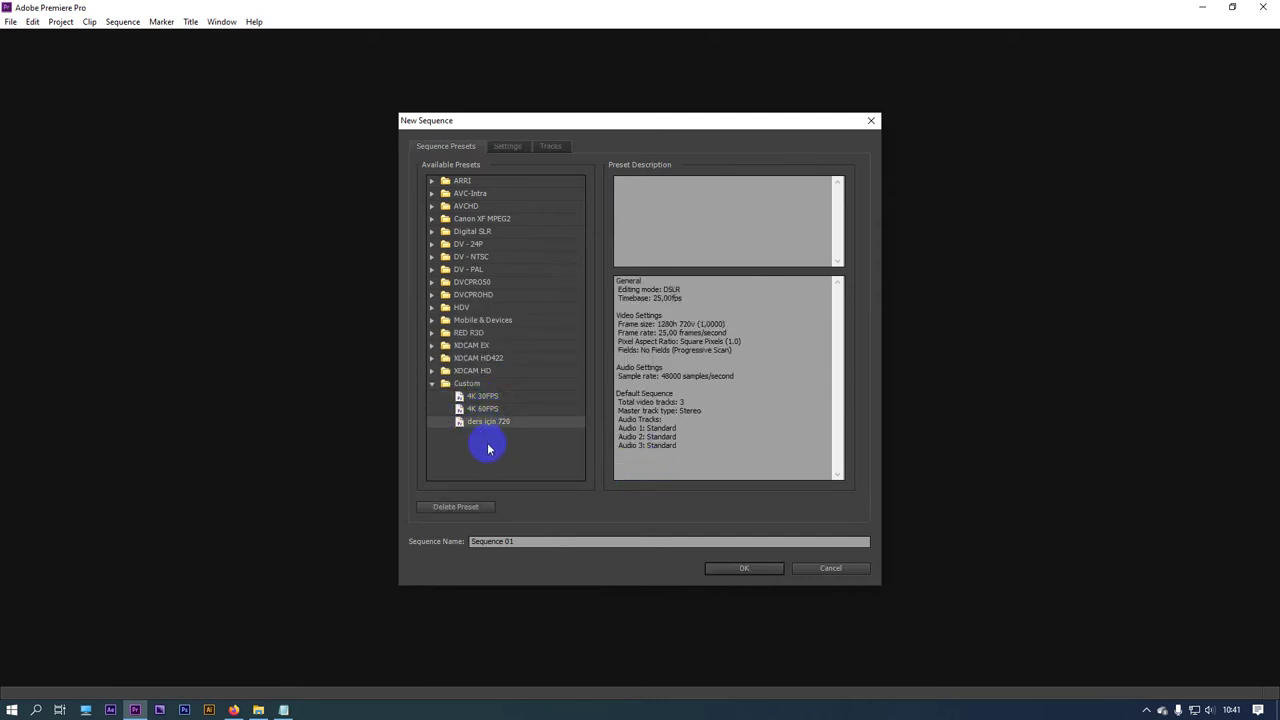
click(488, 448)
click(491, 422)
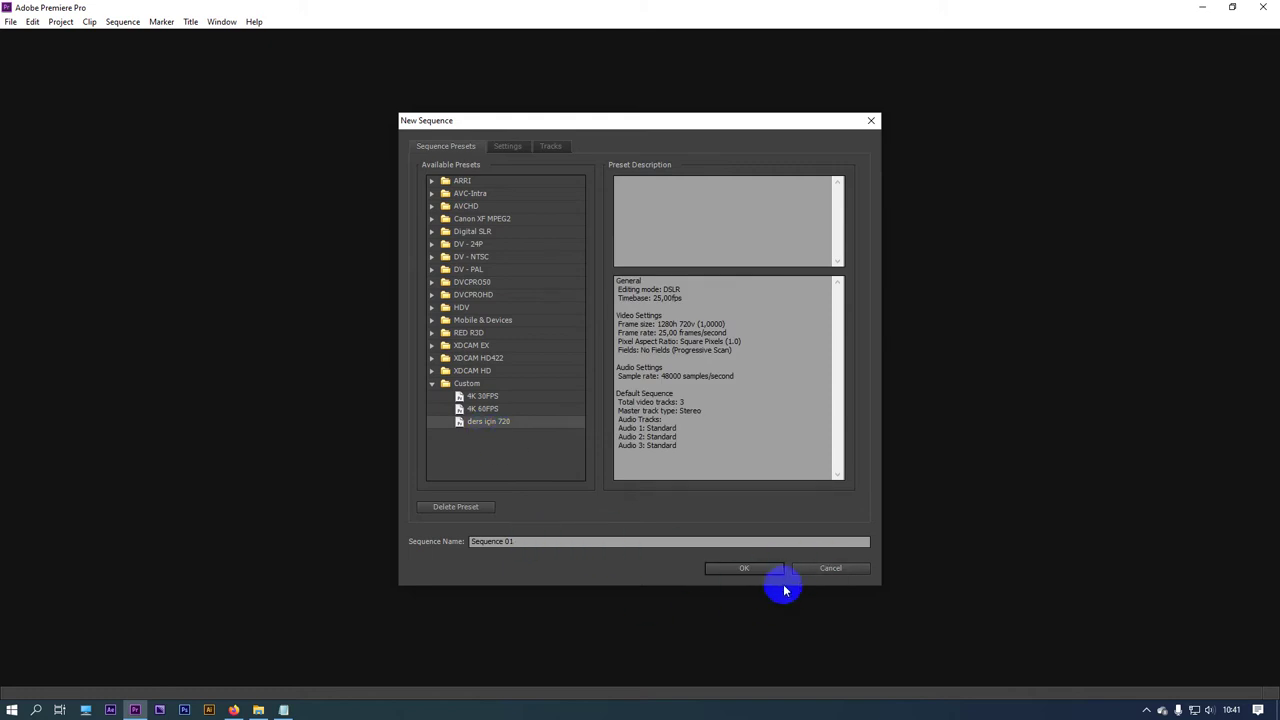
drag(600, 541, 400, 543)
text(foto hareket)
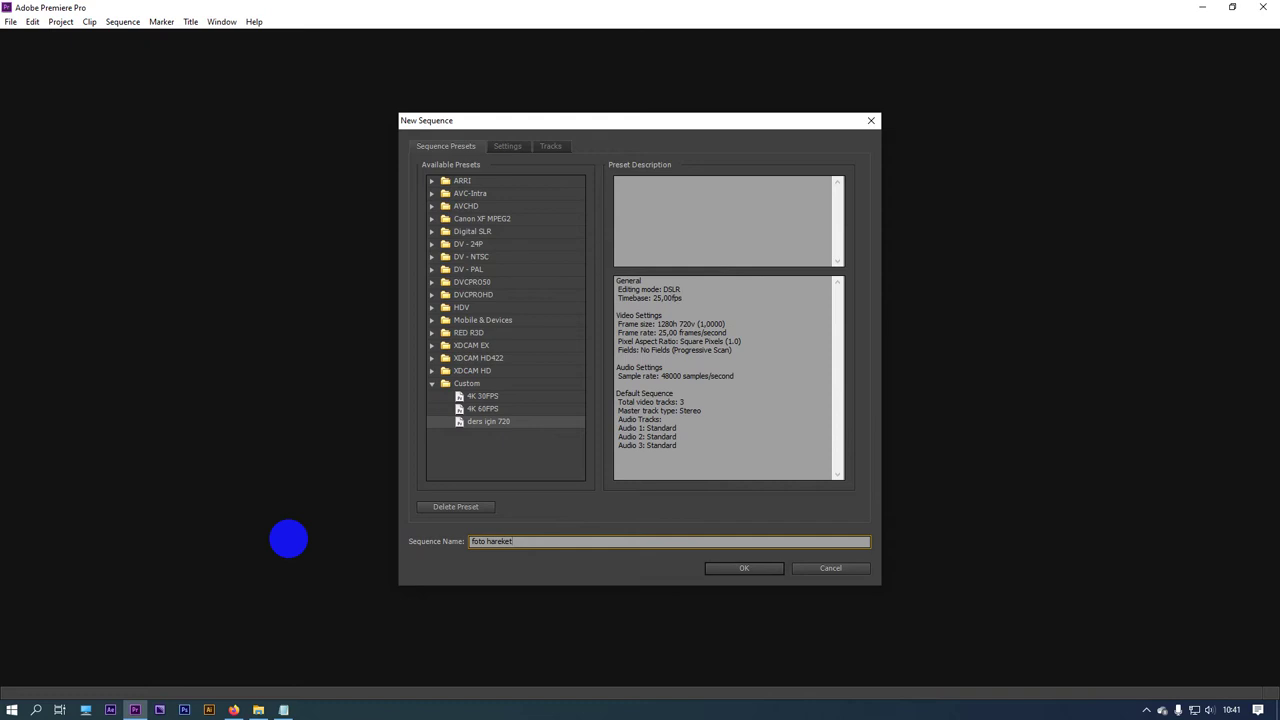
click(735, 568)
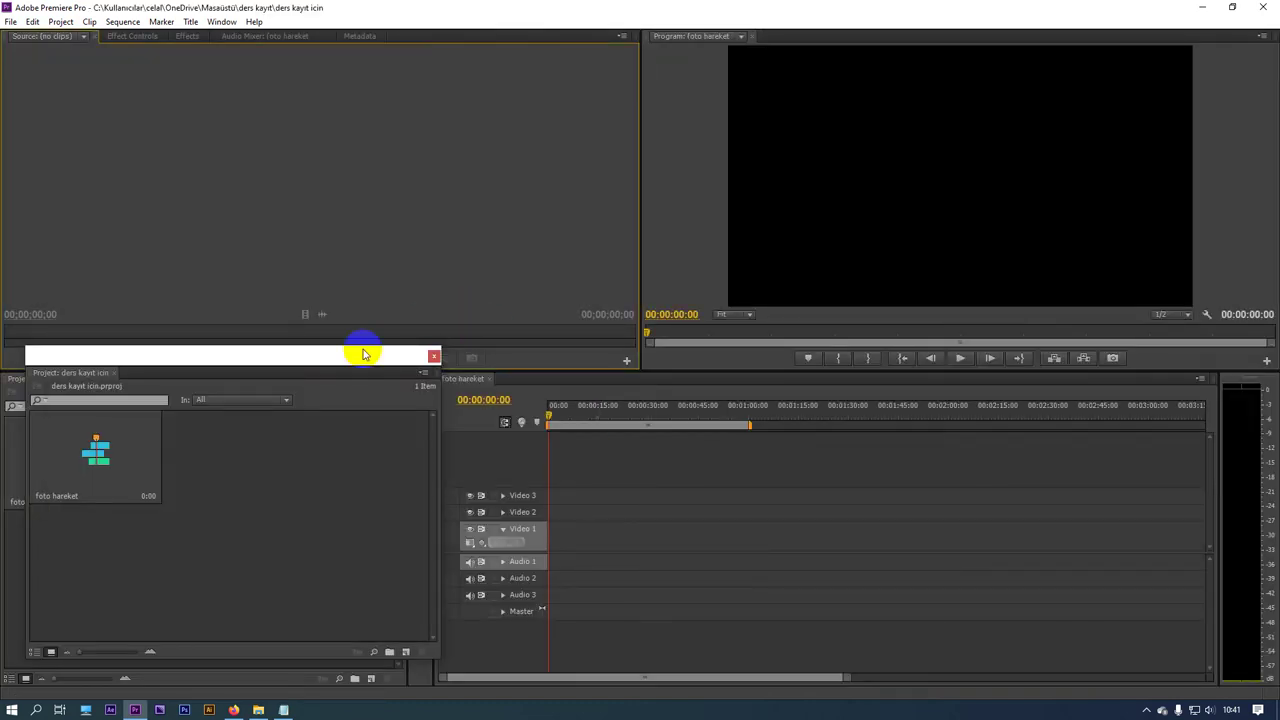
Step: Dock the Project panel back, deselect the foto hareket sequence, and show the File menu
mouse_move(326, 354)
mouse_down()
mouse_move(421, 401)
mouse_move(383, 418)
mouse_up()
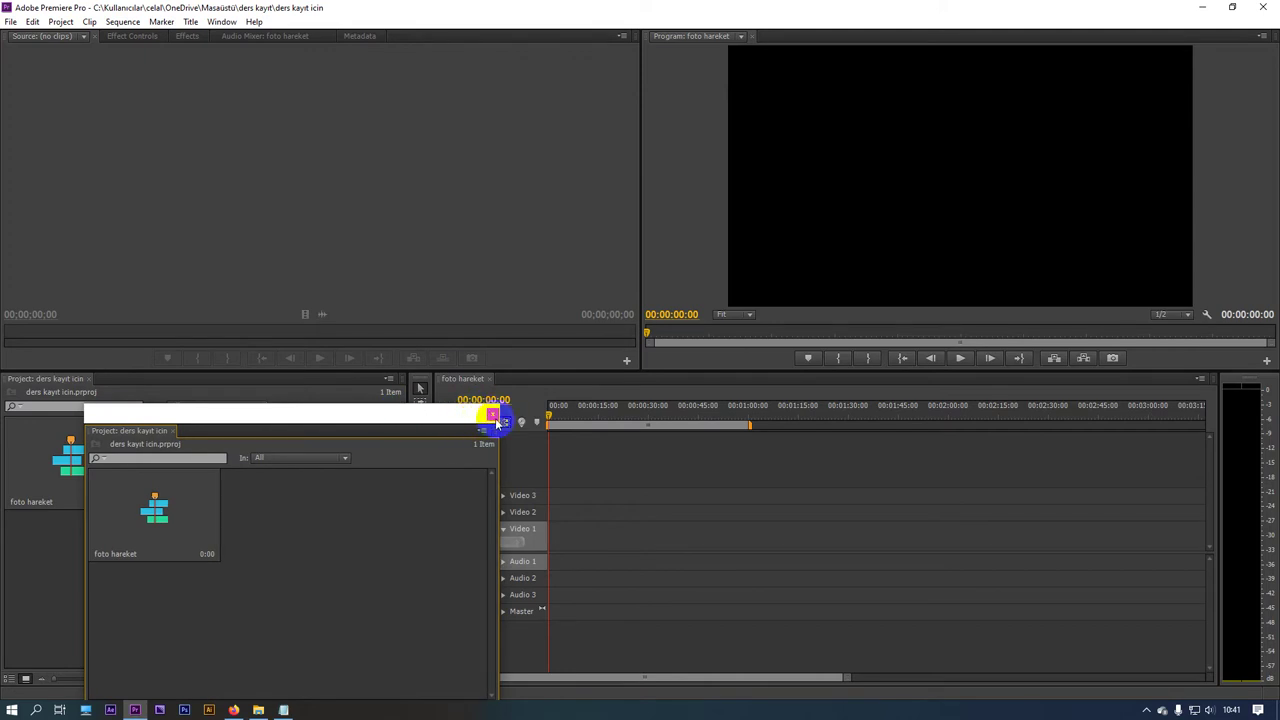
click(494, 416)
click(88, 482)
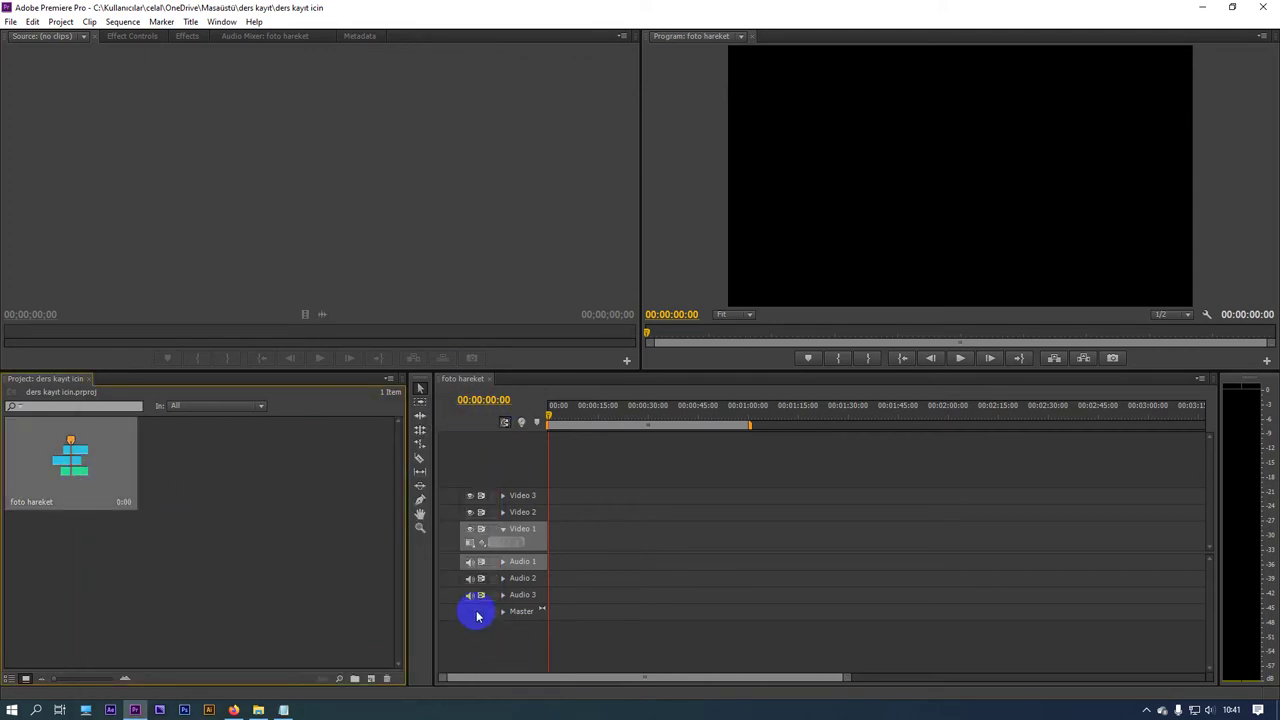
drag(549, 415, 575, 415)
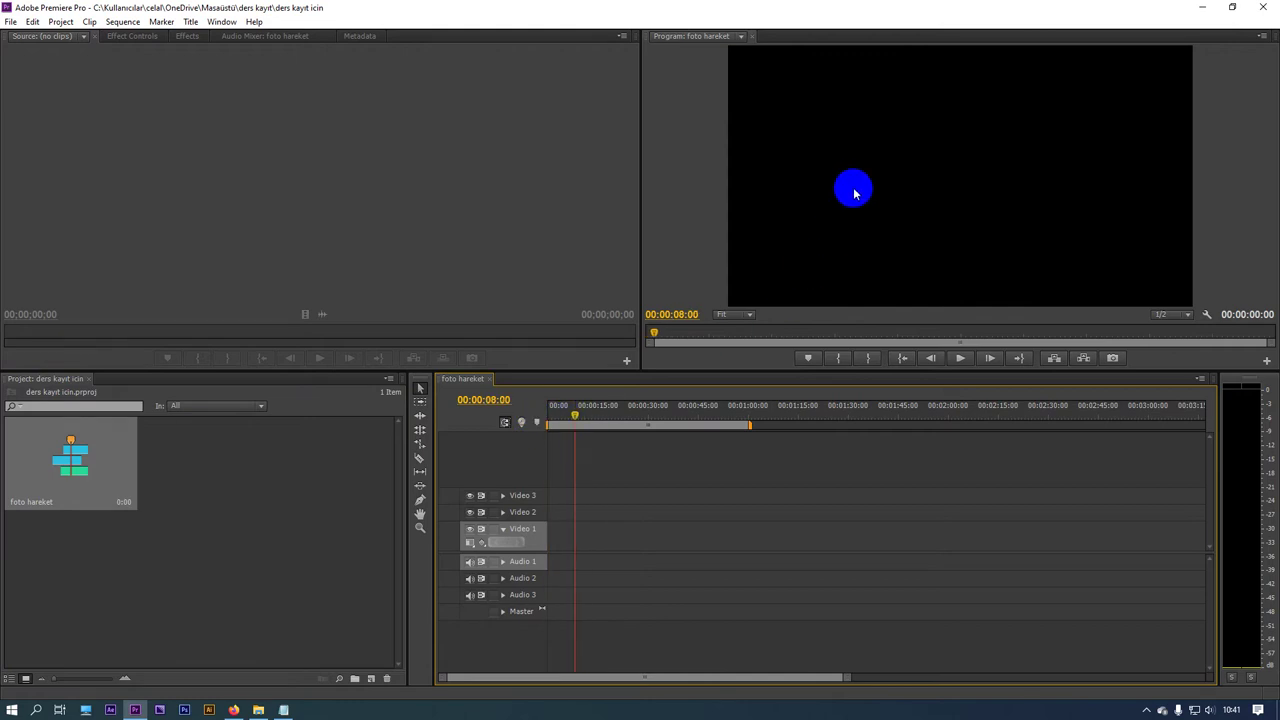
click(855, 193)
click(352, 156)
click(213, 566)
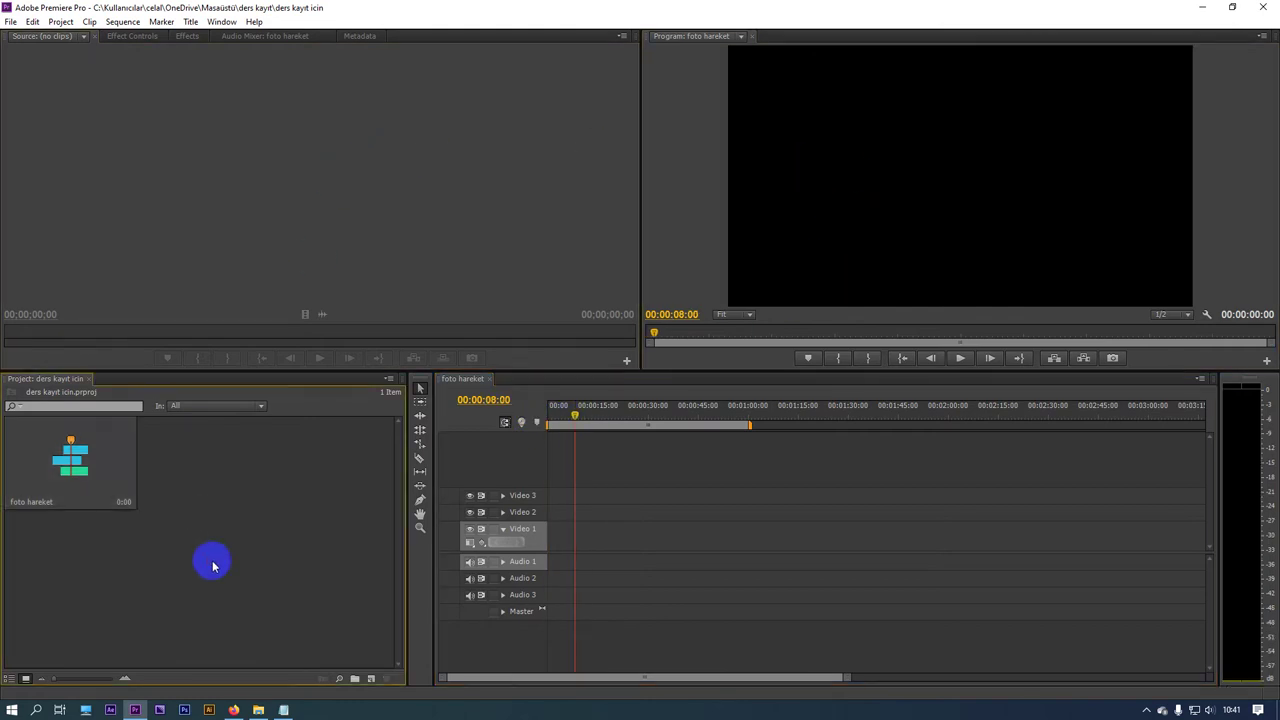
click(10, 21)
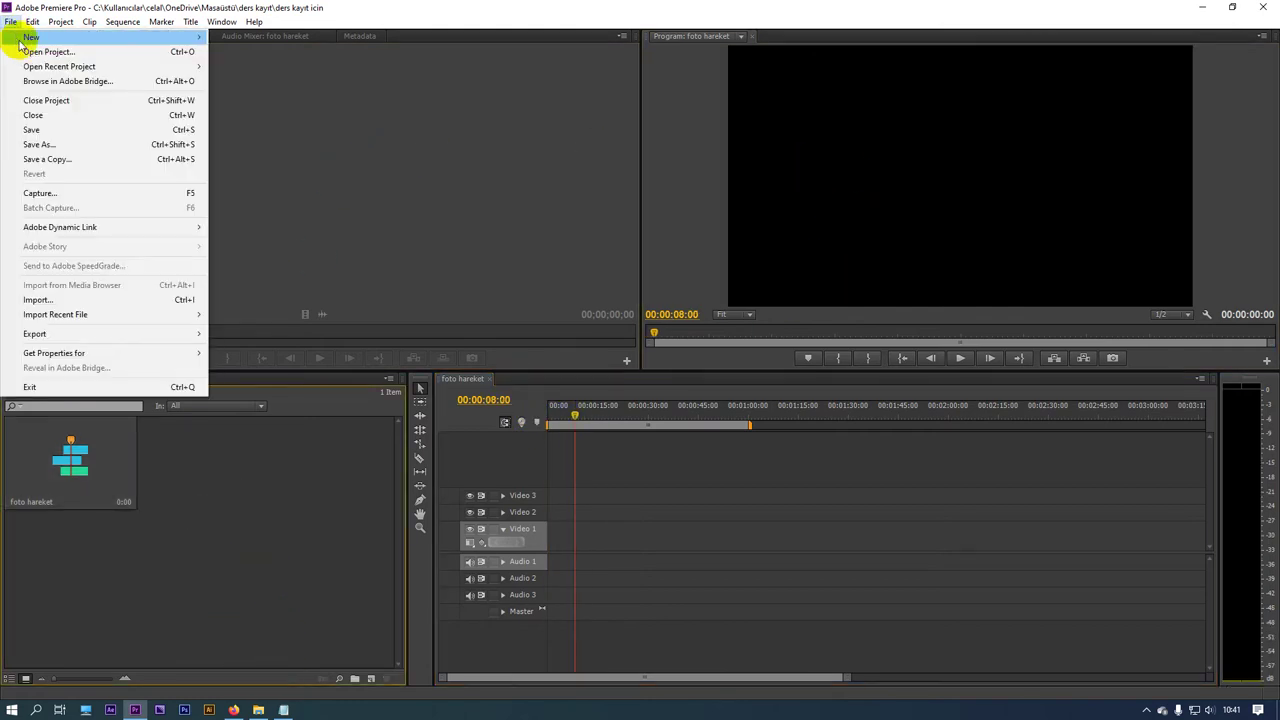
Step: Import the desktop folder 'ders icin fotolar' into the project as a bin
mouse_move(12, 37)
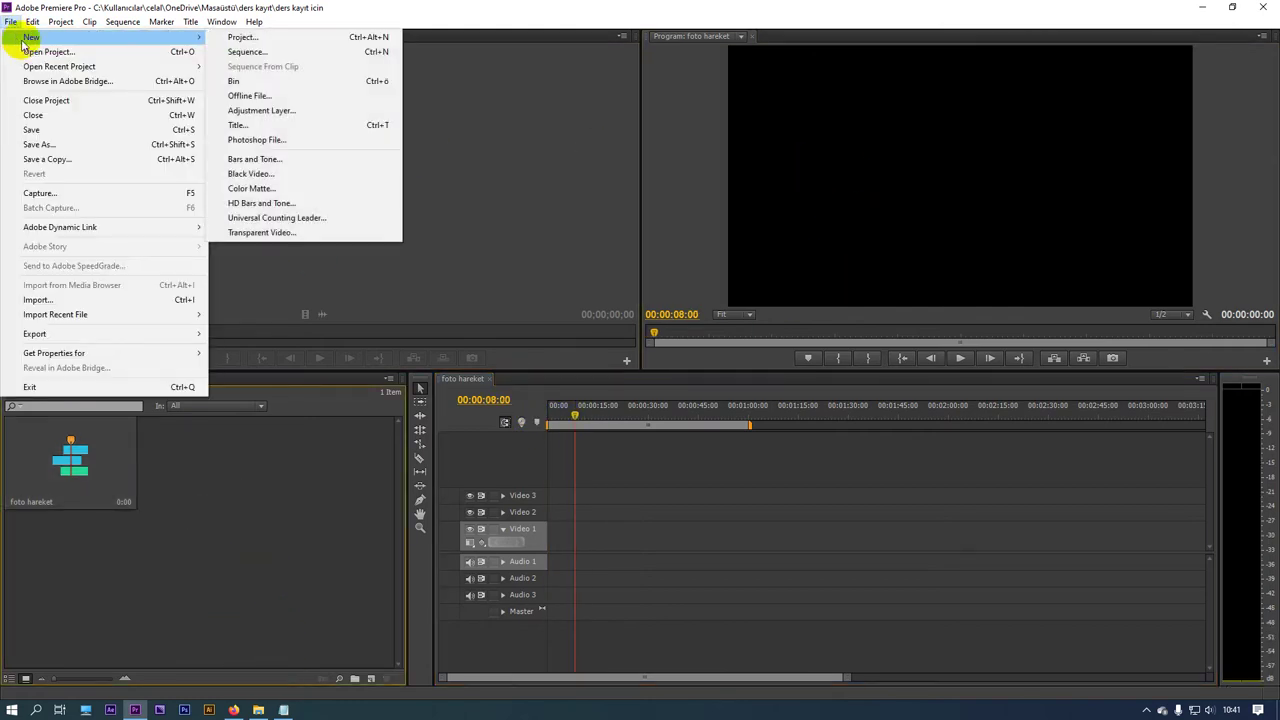
click(48, 299)
drag(275, 38, 314, 279)
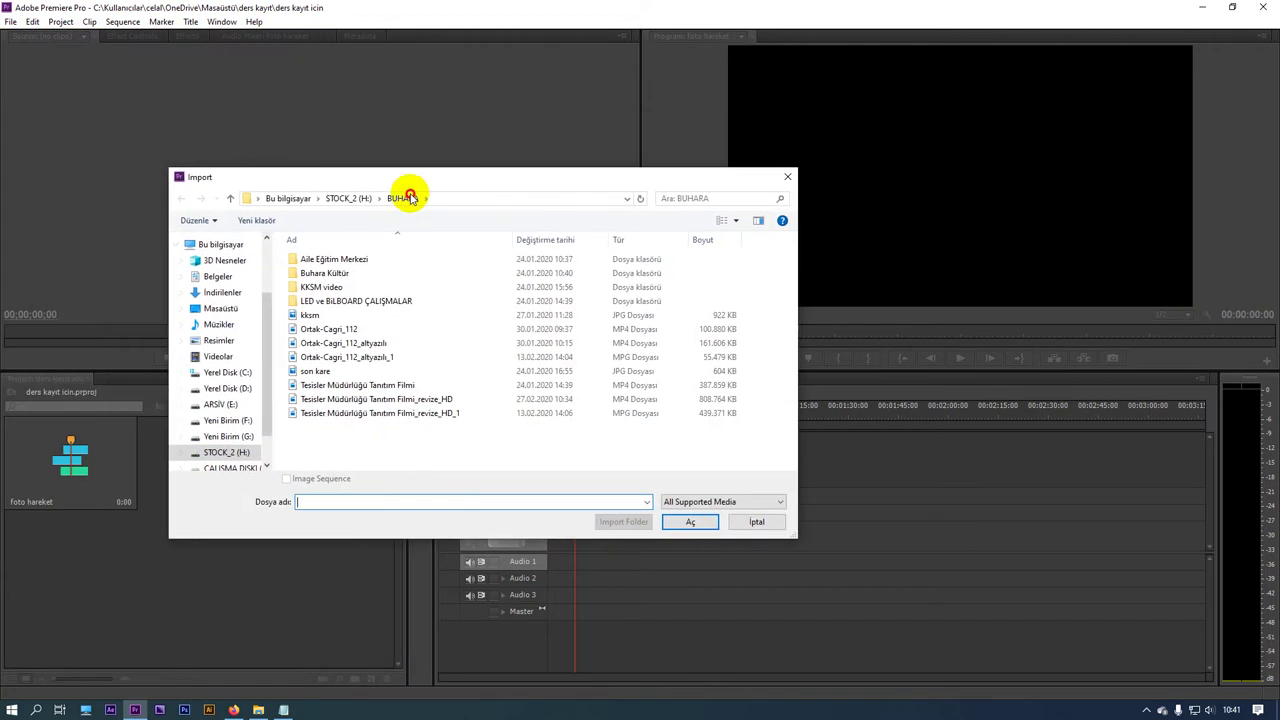
click(96, 413)
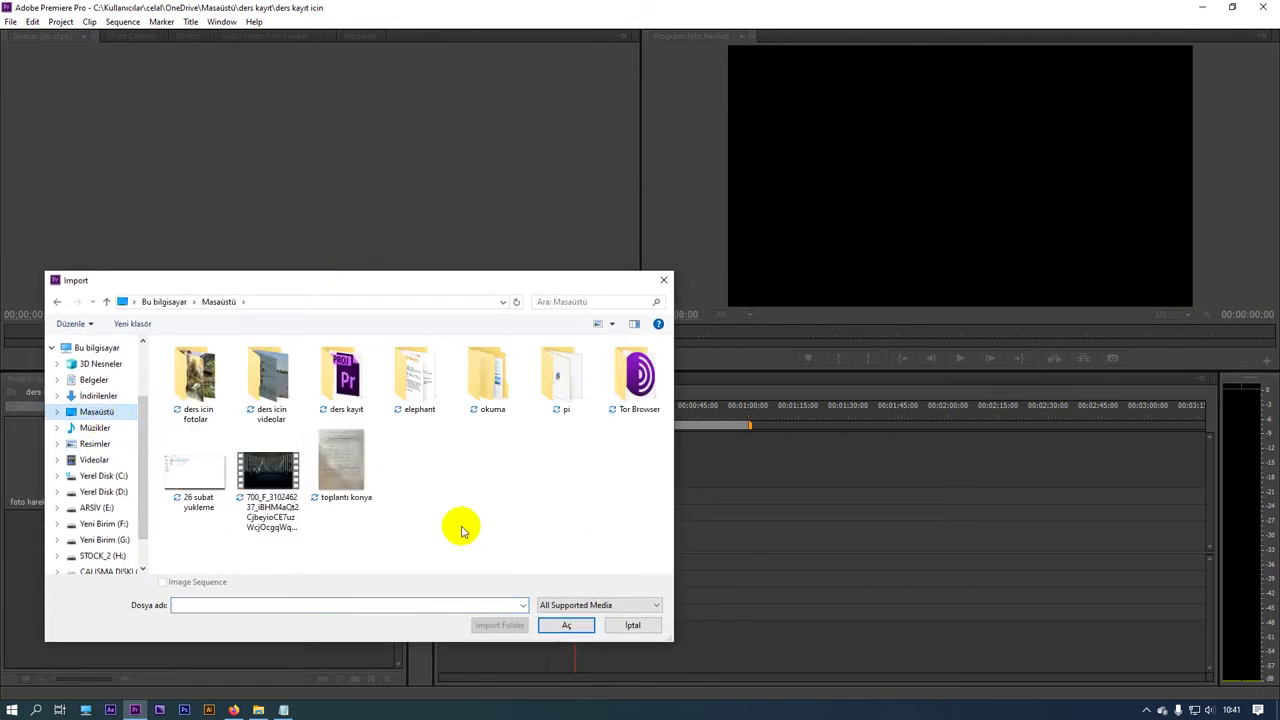
click(195, 395)
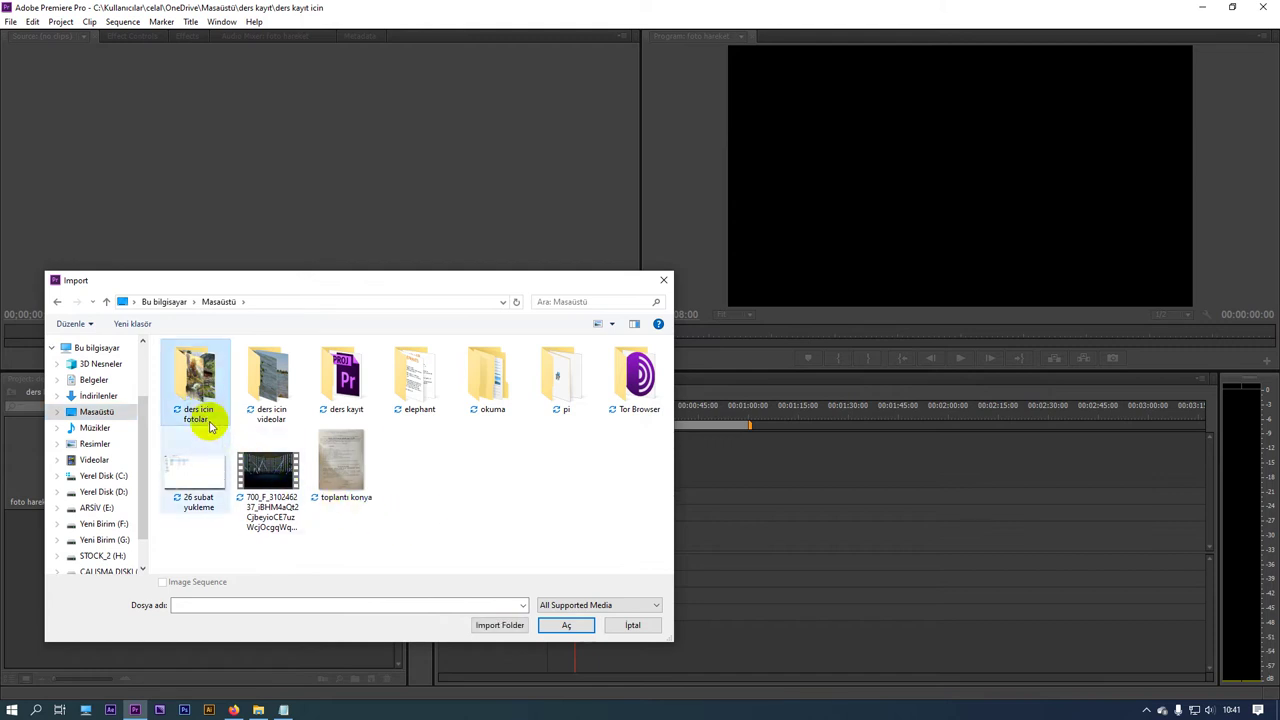
double_click(195, 395)
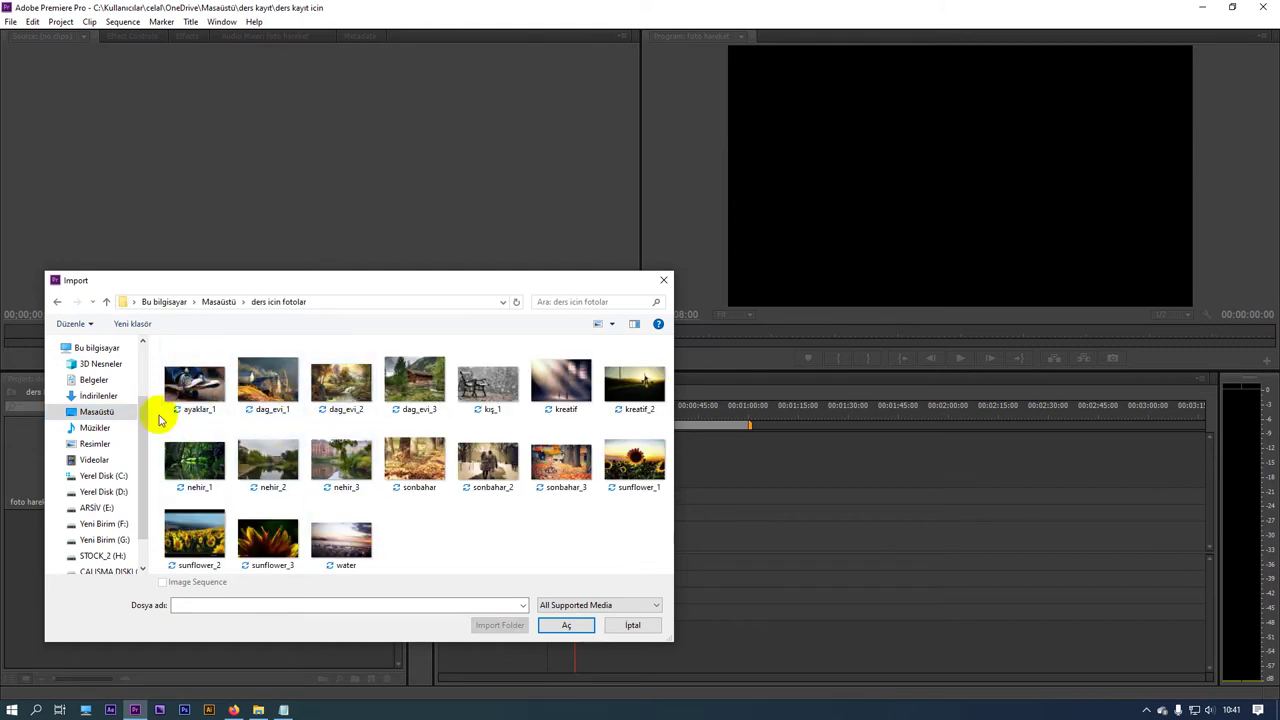
click(58, 302)
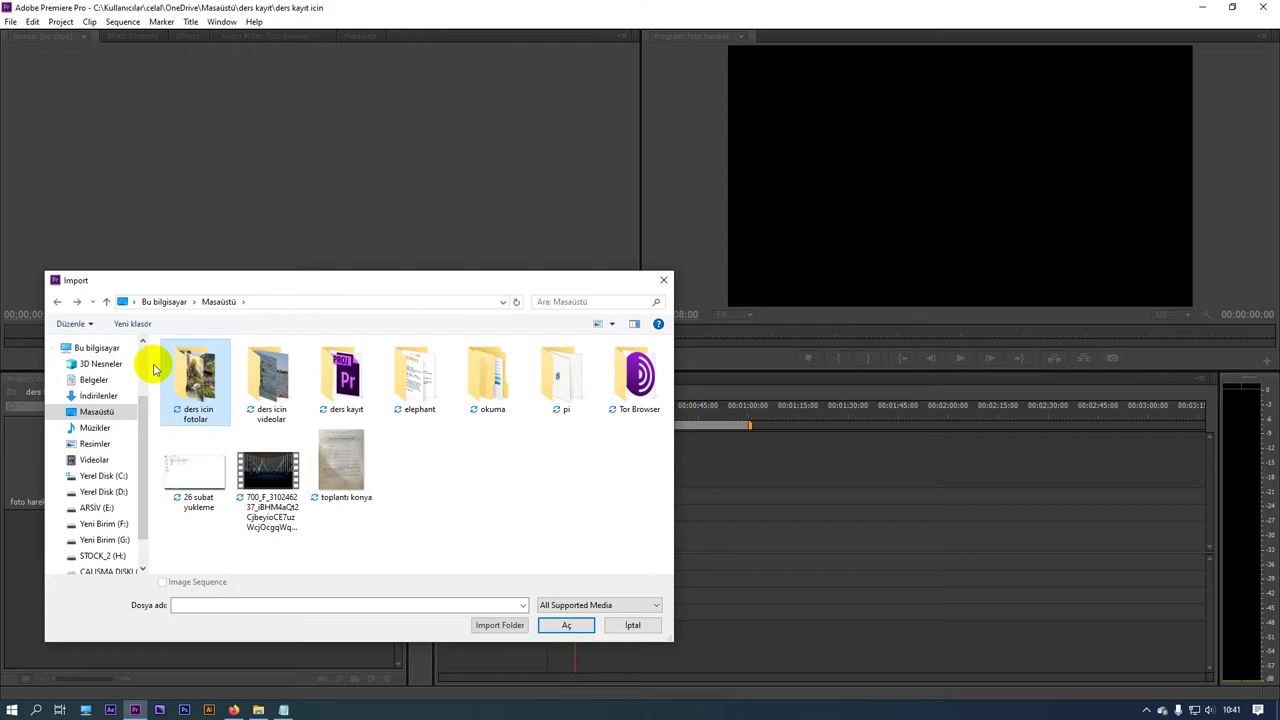
click(498, 626)
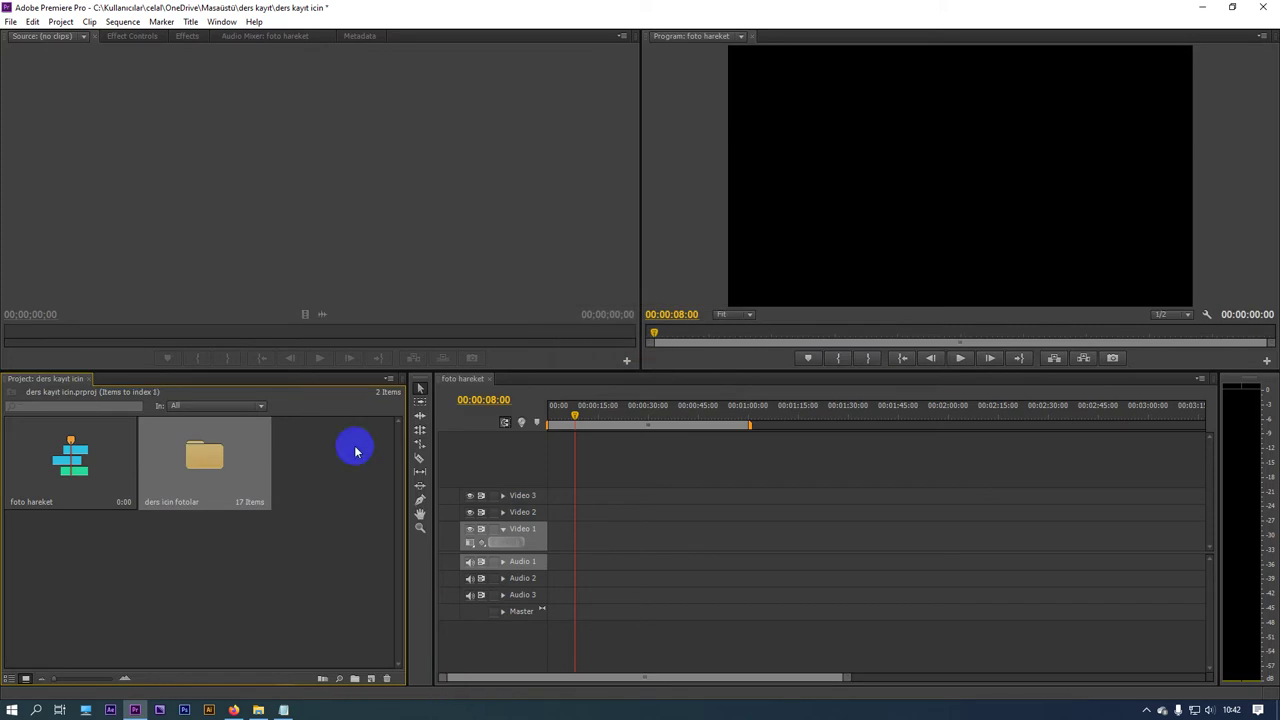
Step: Open the ders icin fotolar bin in its own window and select ayaklar_1.jpg
double_click(192, 465)
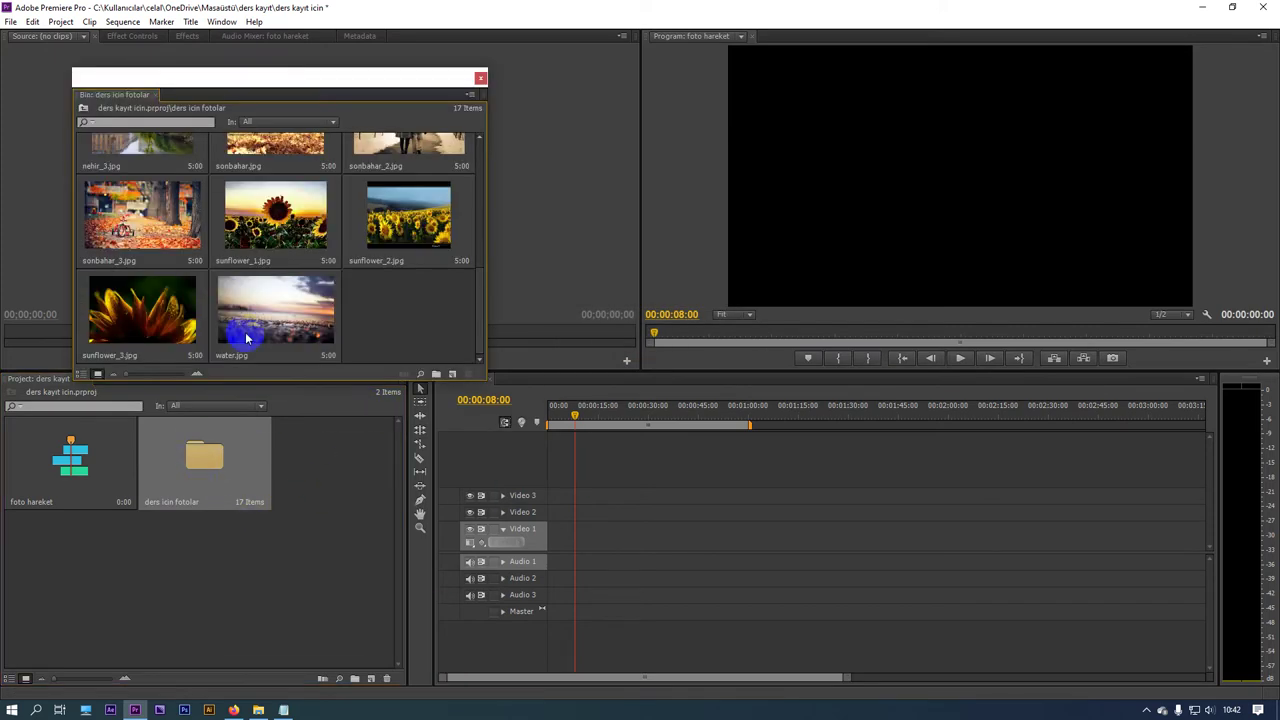
mouse_move(266, 77)
mouse_down()
mouse_move(197, 407)
mouse_move(201, 372)
mouse_up()
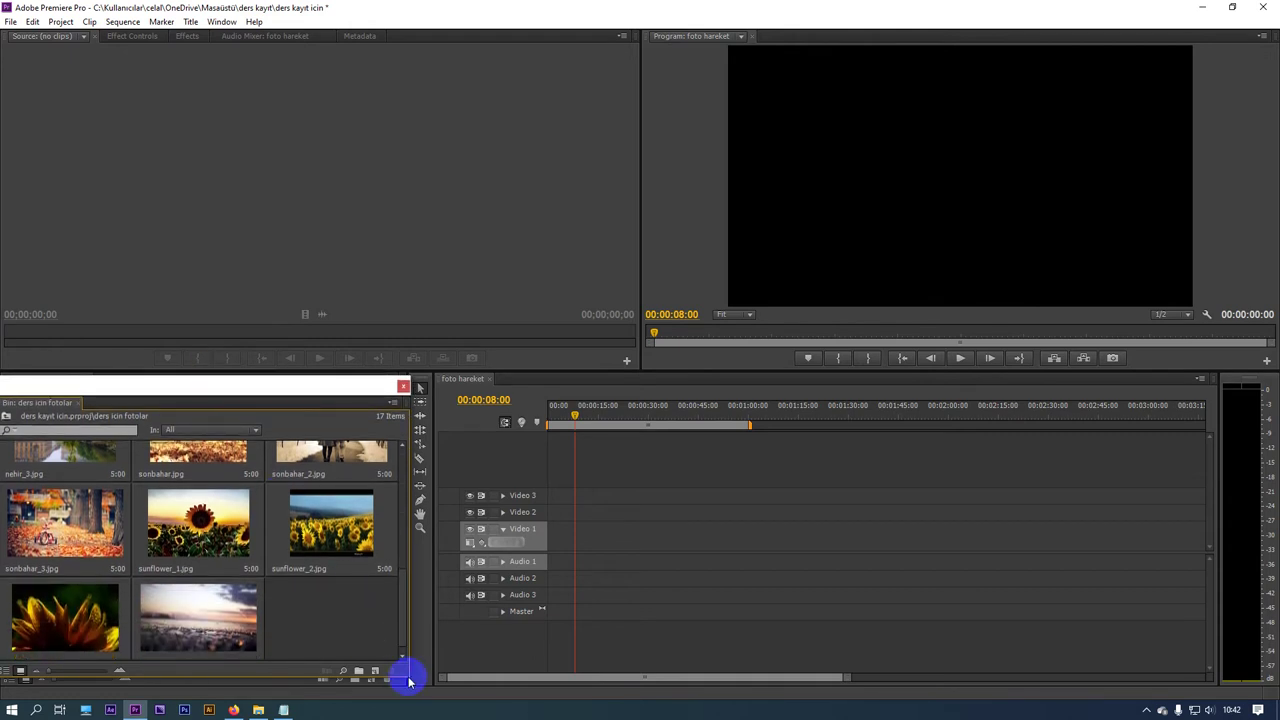
scroll(205, 533, up, 5)
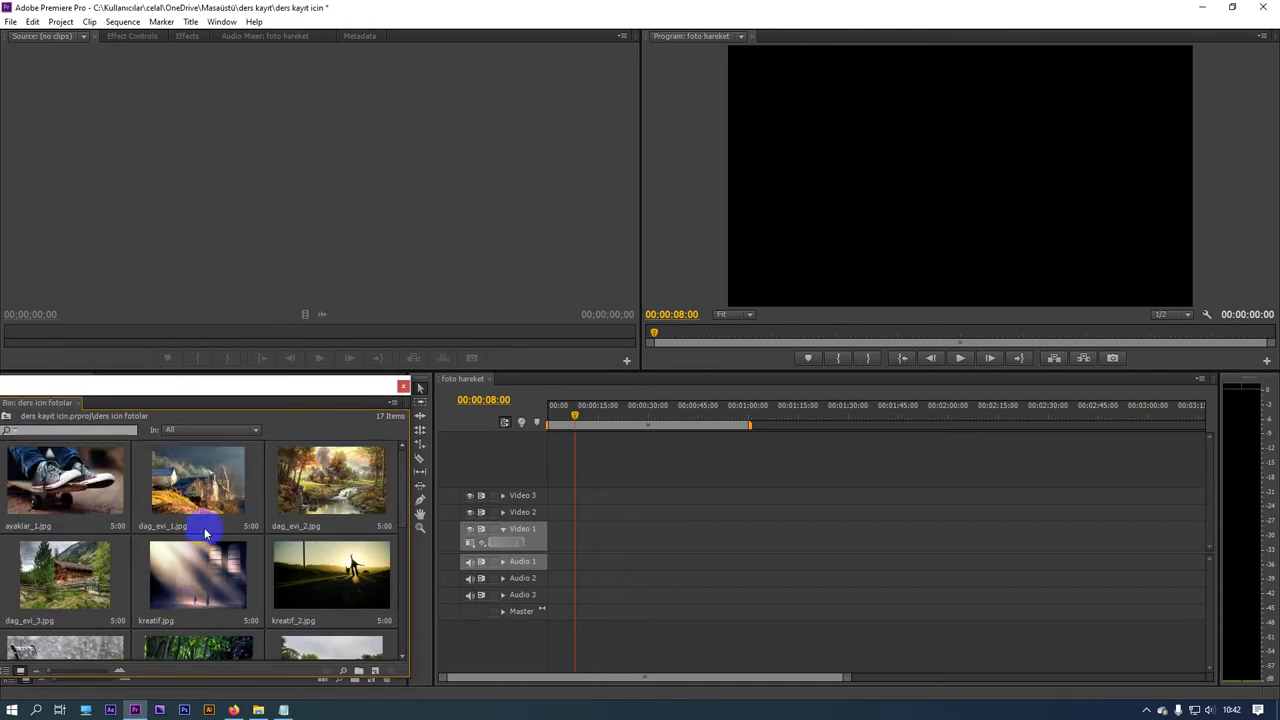
click(90, 487)
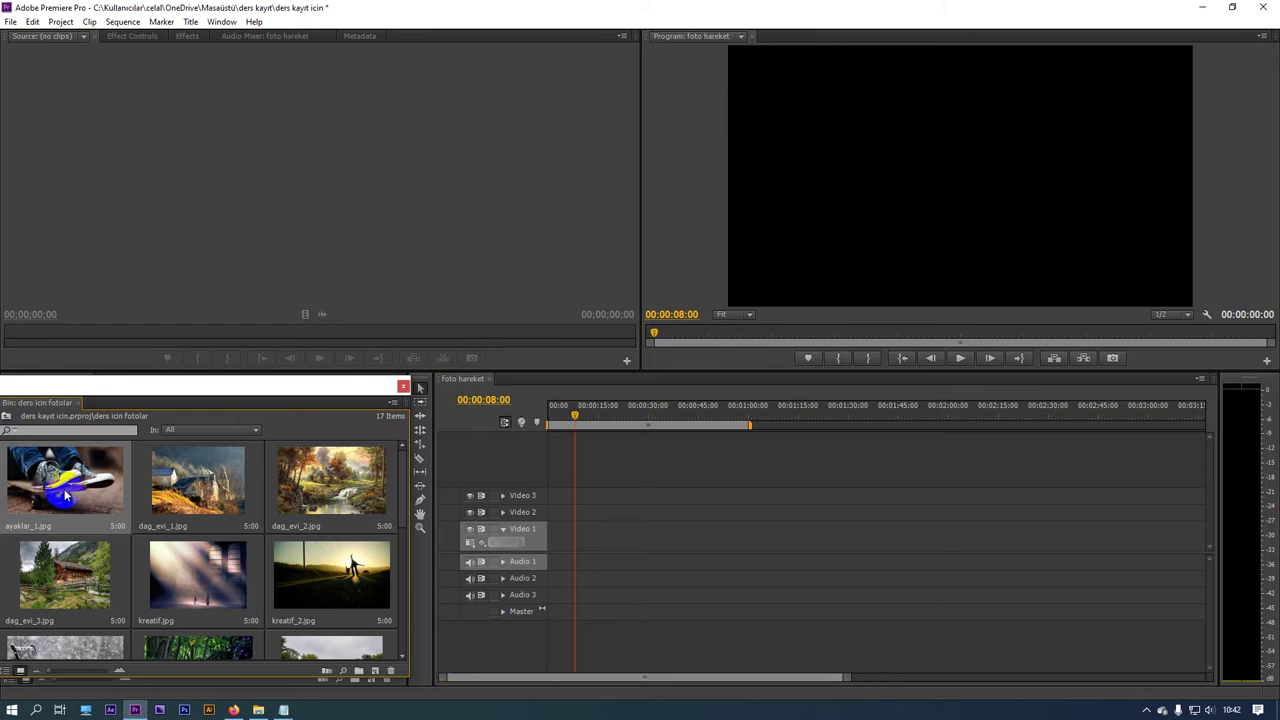
Step: Place ayaklar_1.jpg at the start of Video 1, zoom the timeline in, and select the clip
drag(299, 525, 551, 535)
click(611, 597)
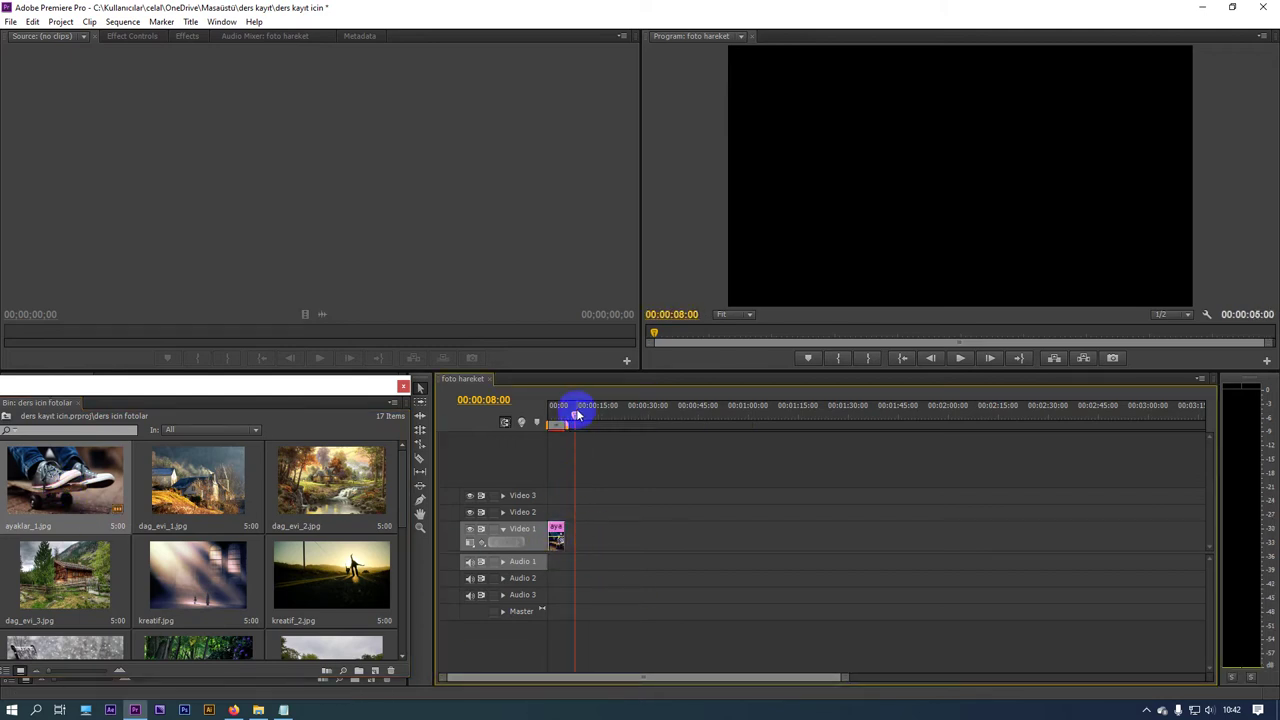
drag(575, 414, 557, 421)
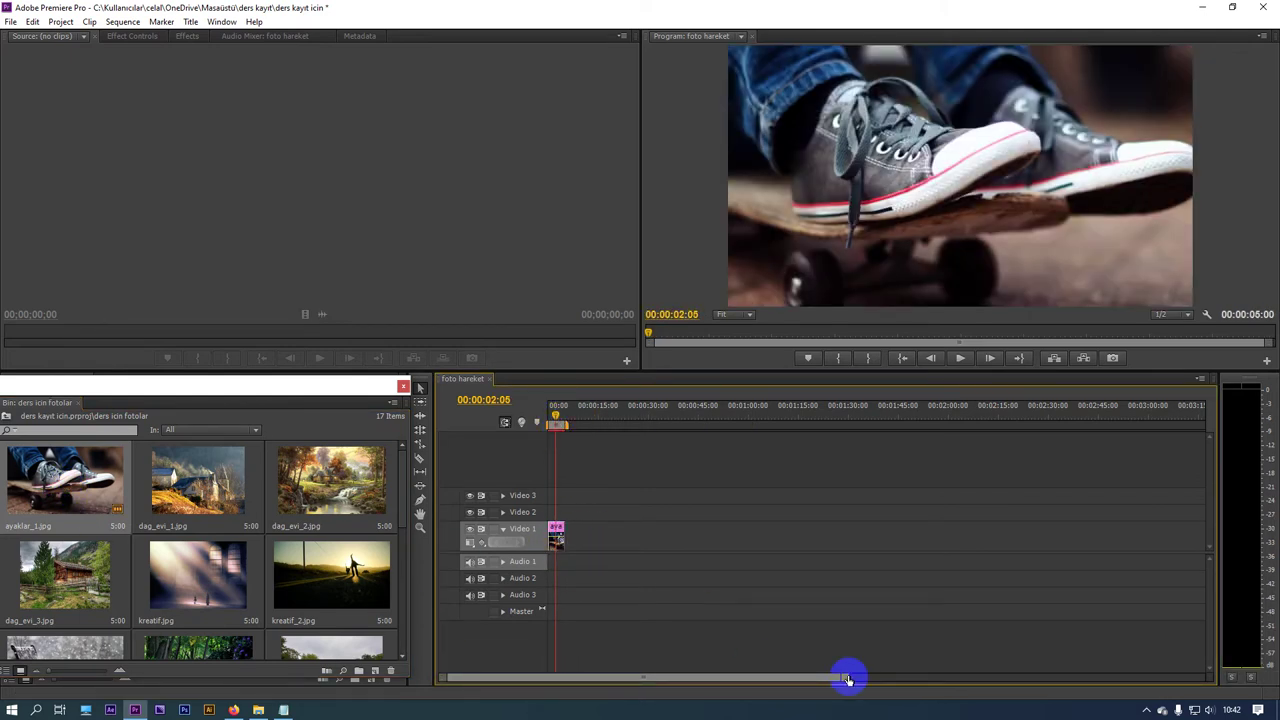
drag(847, 680, 722, 673)
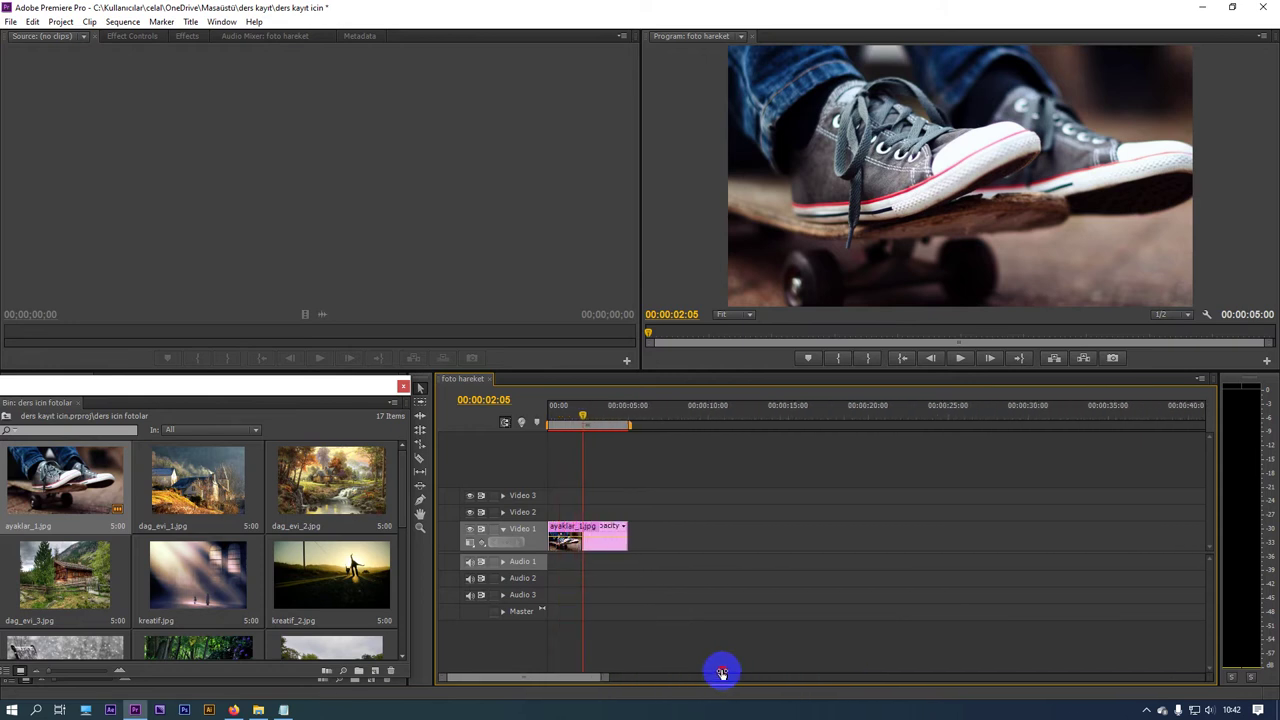
drag(722, 673, 666, 674)
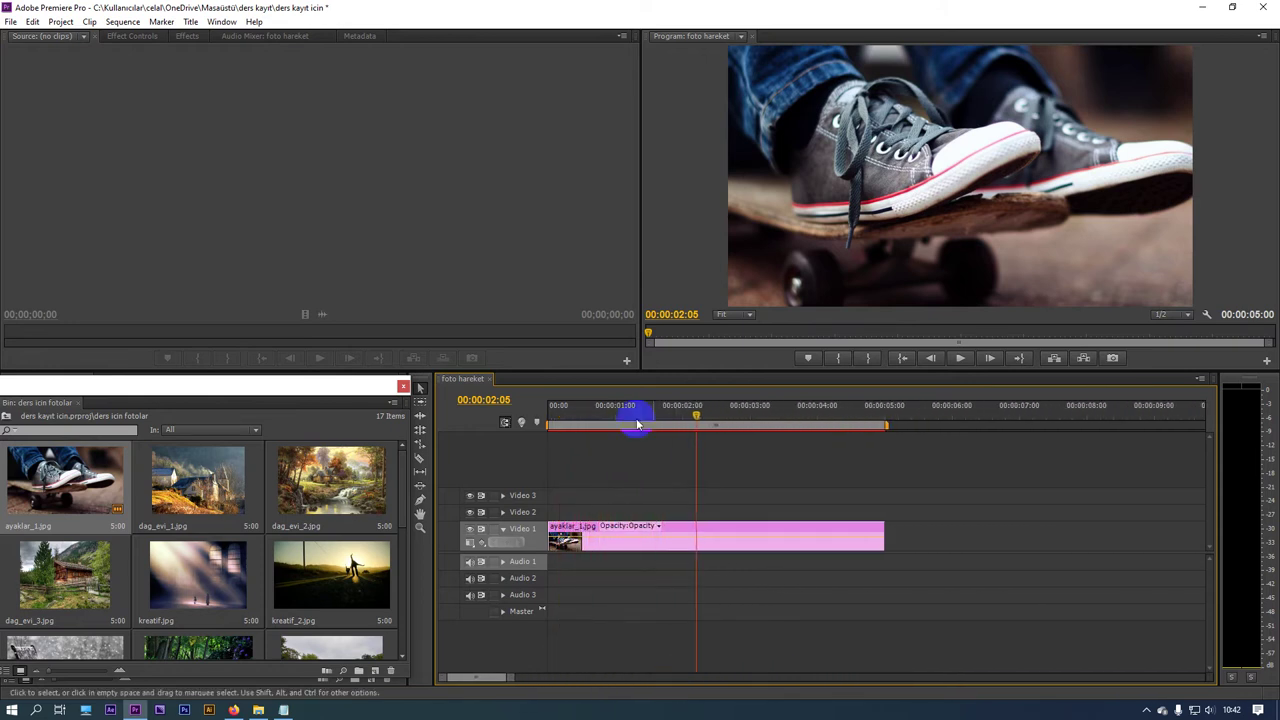
drag(638, 424, 562, 424)
click(629, 577)
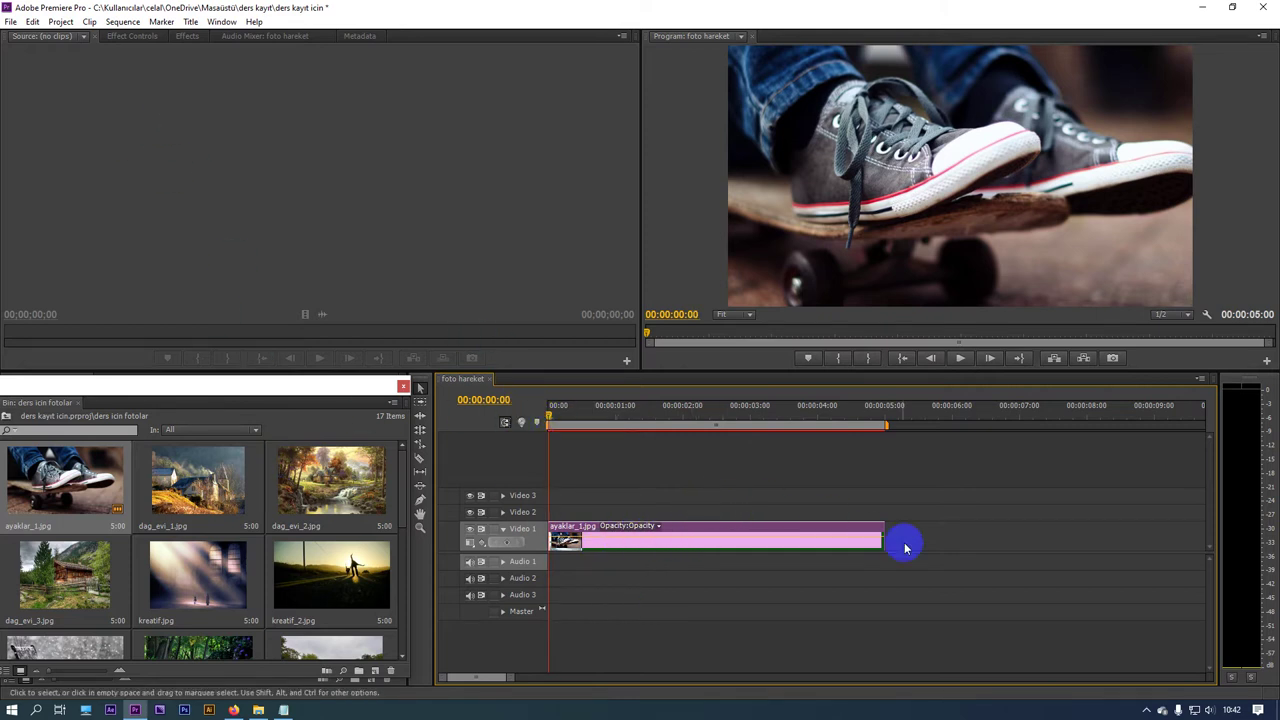
mouse_move(911, 547)
mouse_down()
mouse_move(560, 471)
mouse_move(704, 554)
mouse_up()
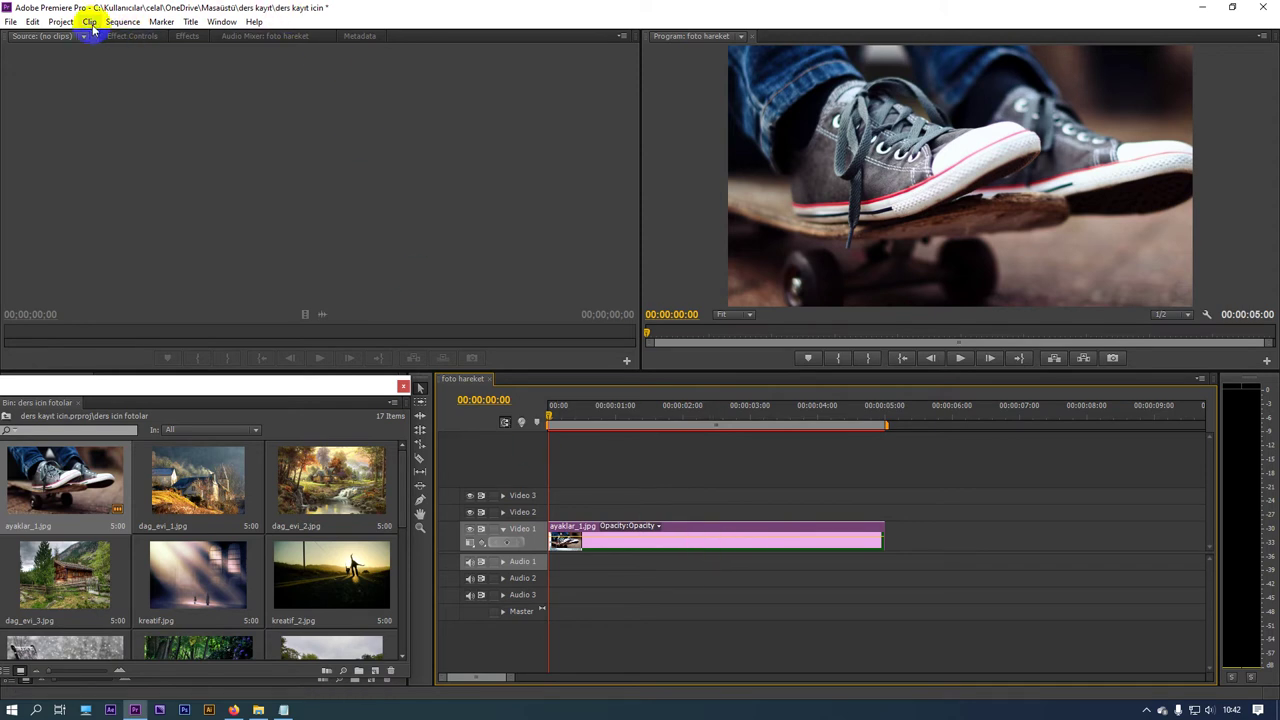
Step: Expand the ayaklar_1 clip's Motion effect and turn on Position keyframing
click(140, 36)
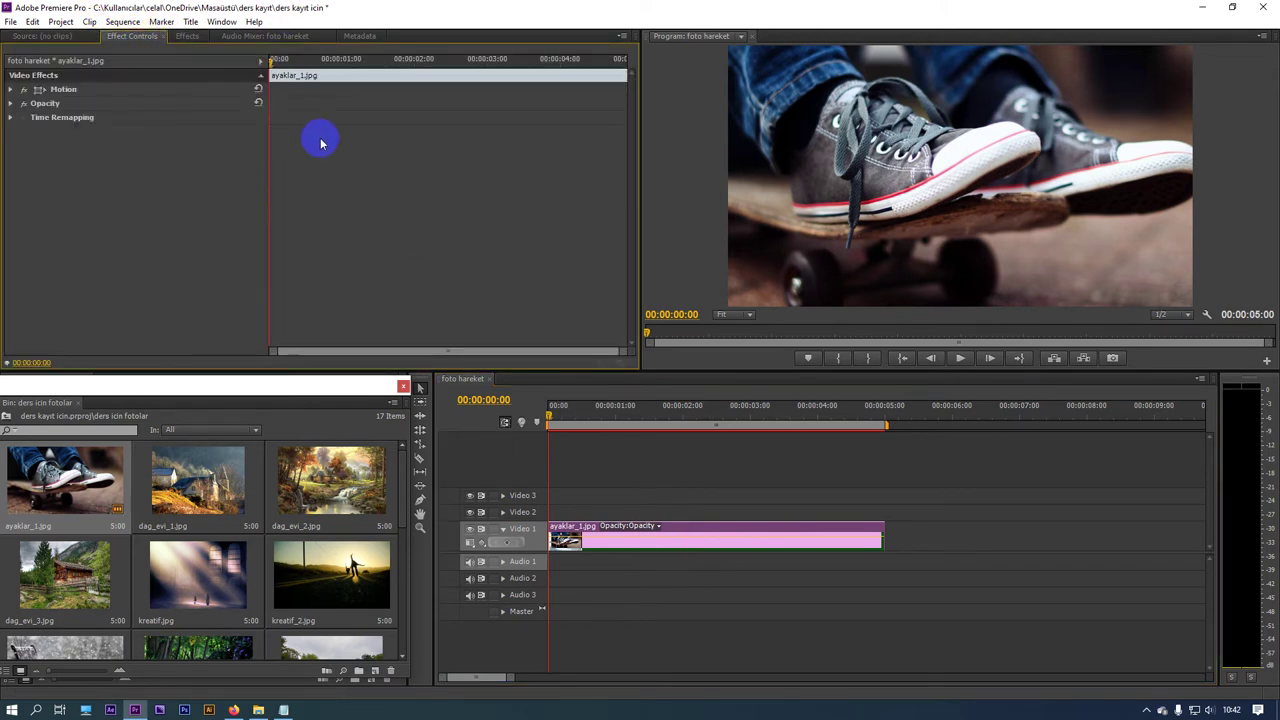
click(64, 90)
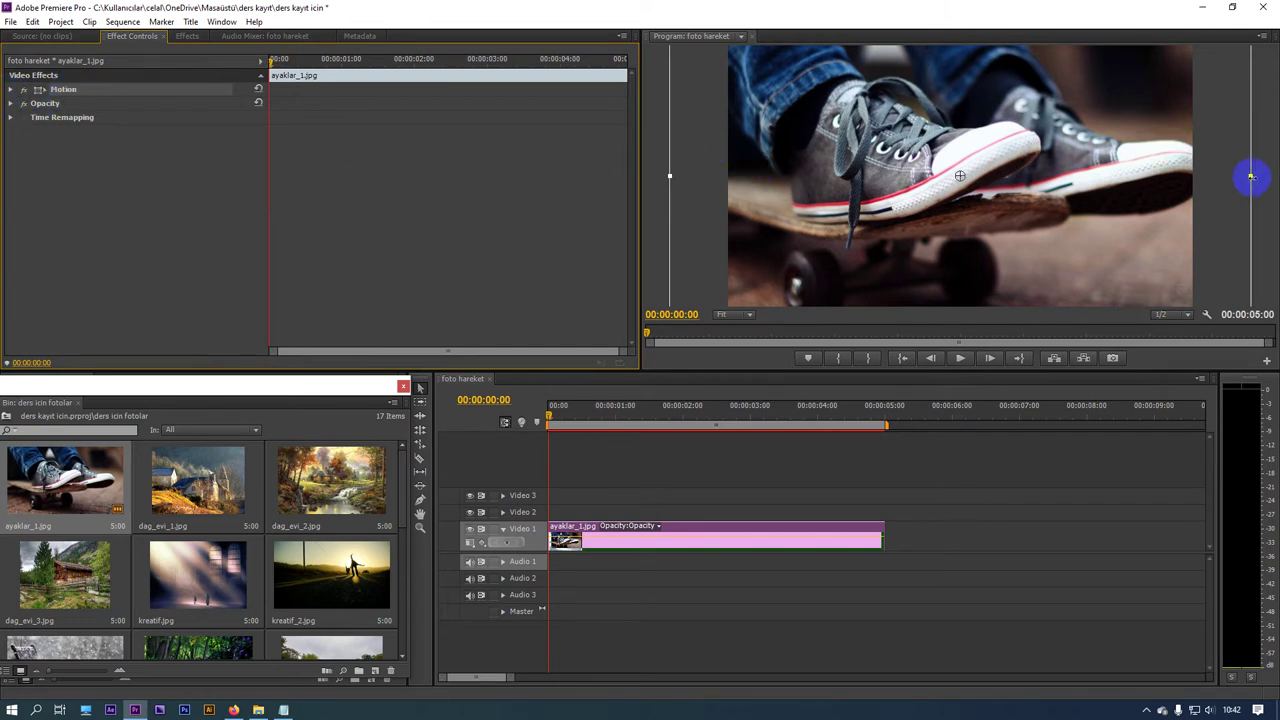
click(11, 90)
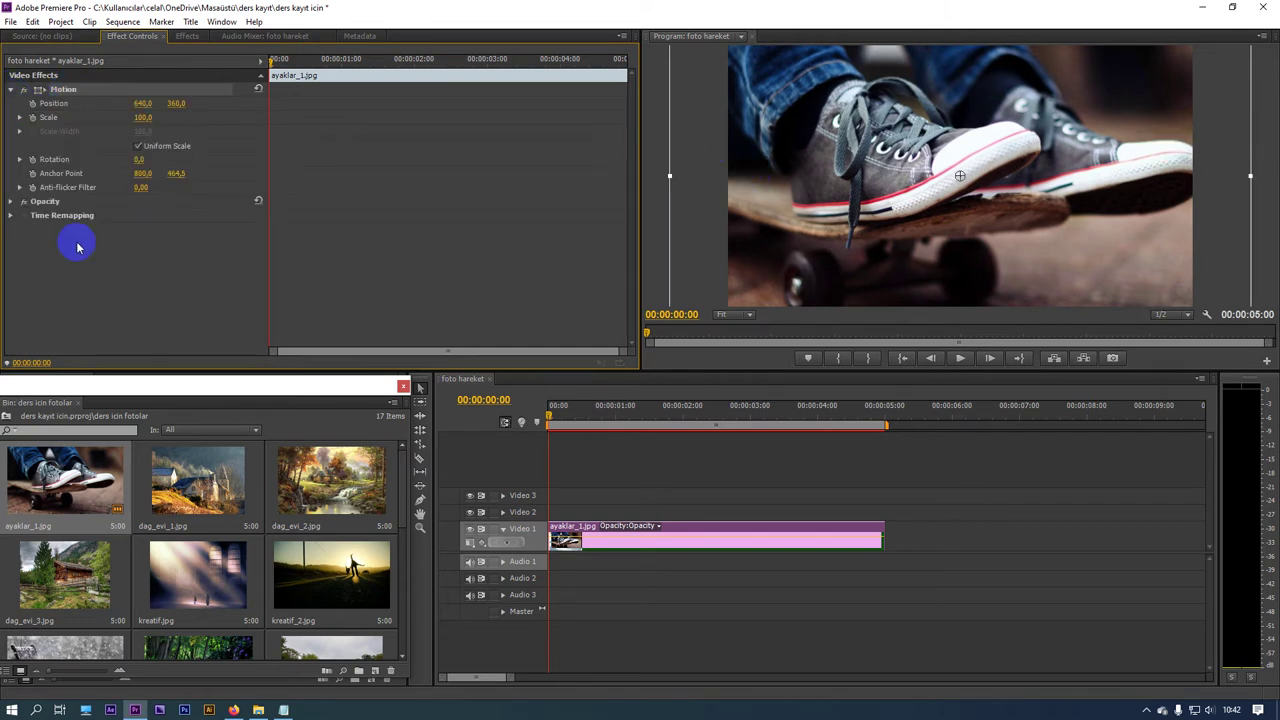
click(45, 104)
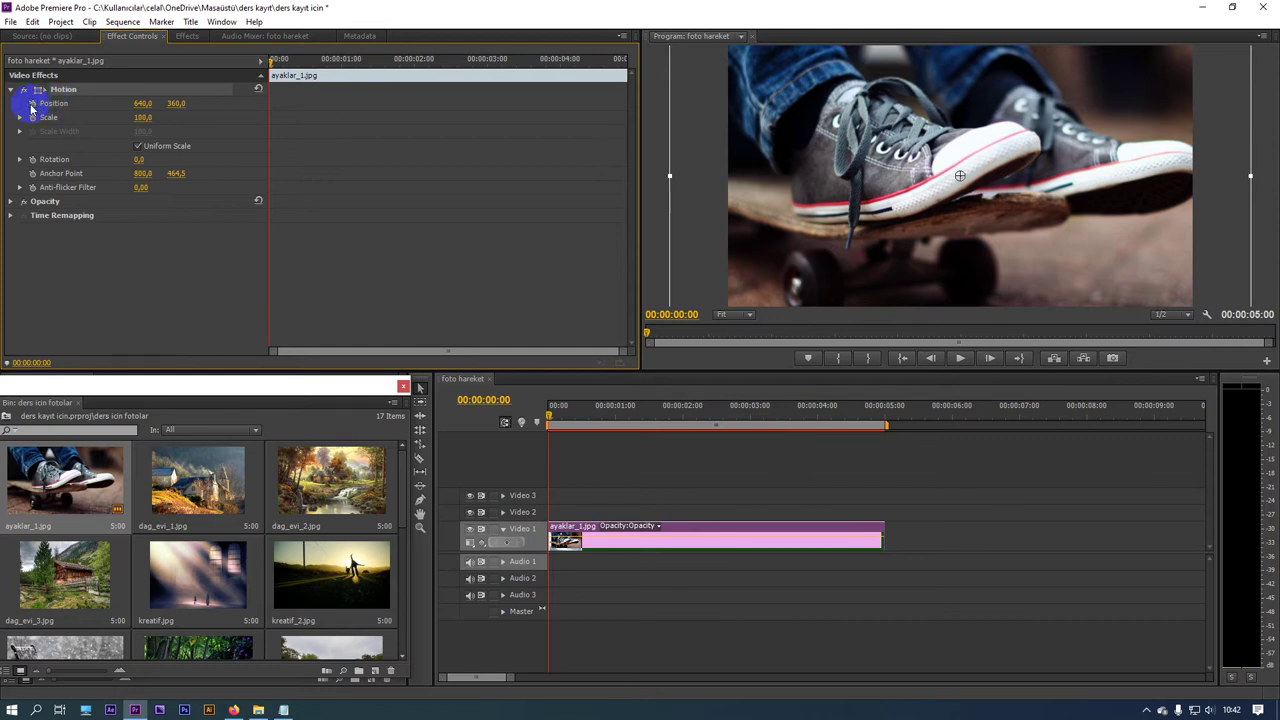
click(176, 104)
Step: Keyframe a horizontal pan from X 788 at the start to 481 at the end, then play it
drag(143, 104, 246, 114)
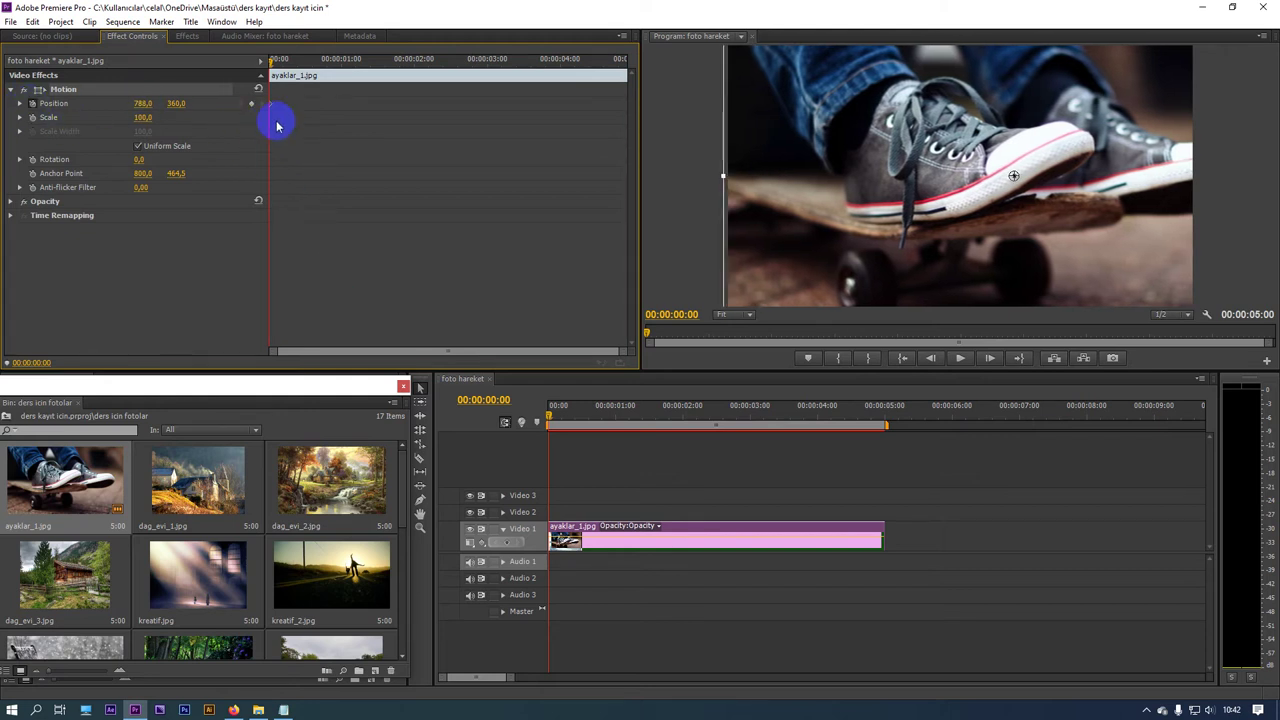
mouse_move(294, 110)
mouse_down()
mouse_move(280, 99)
mouse_move(619, 137)
mouse_up()
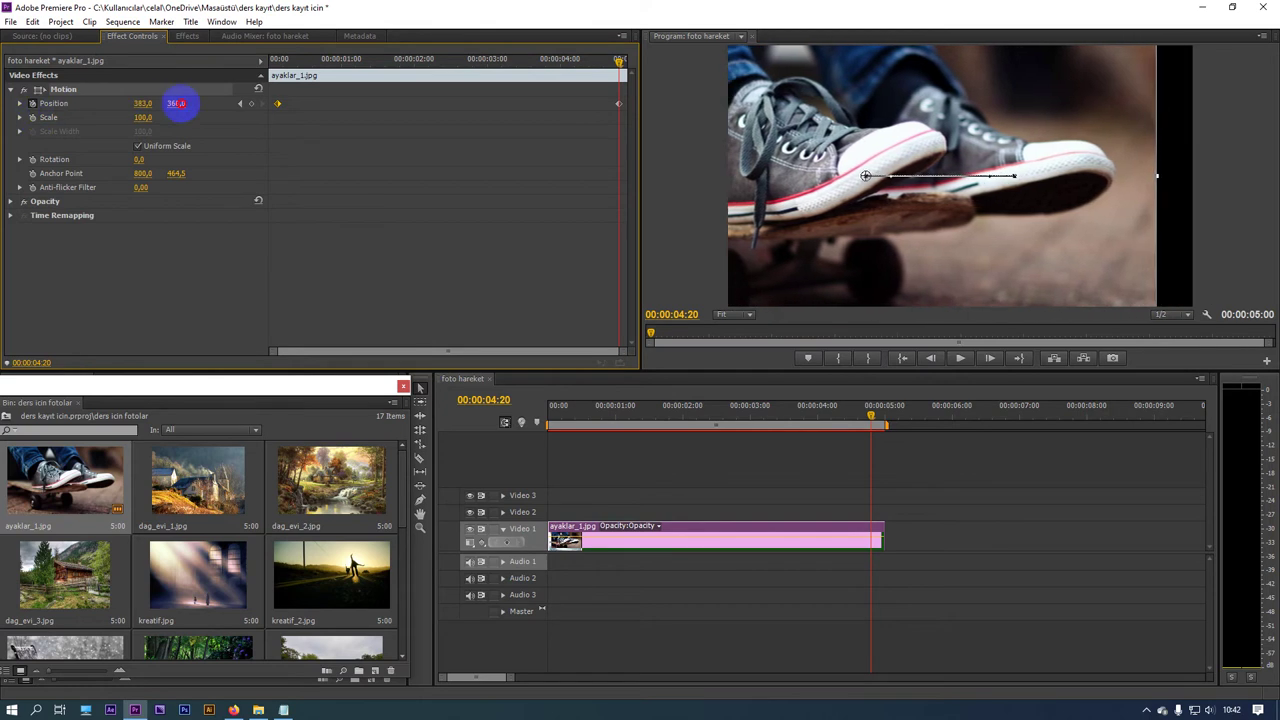
drag(145, 104, 147, 105)
drag(580, 423, 543, 423)
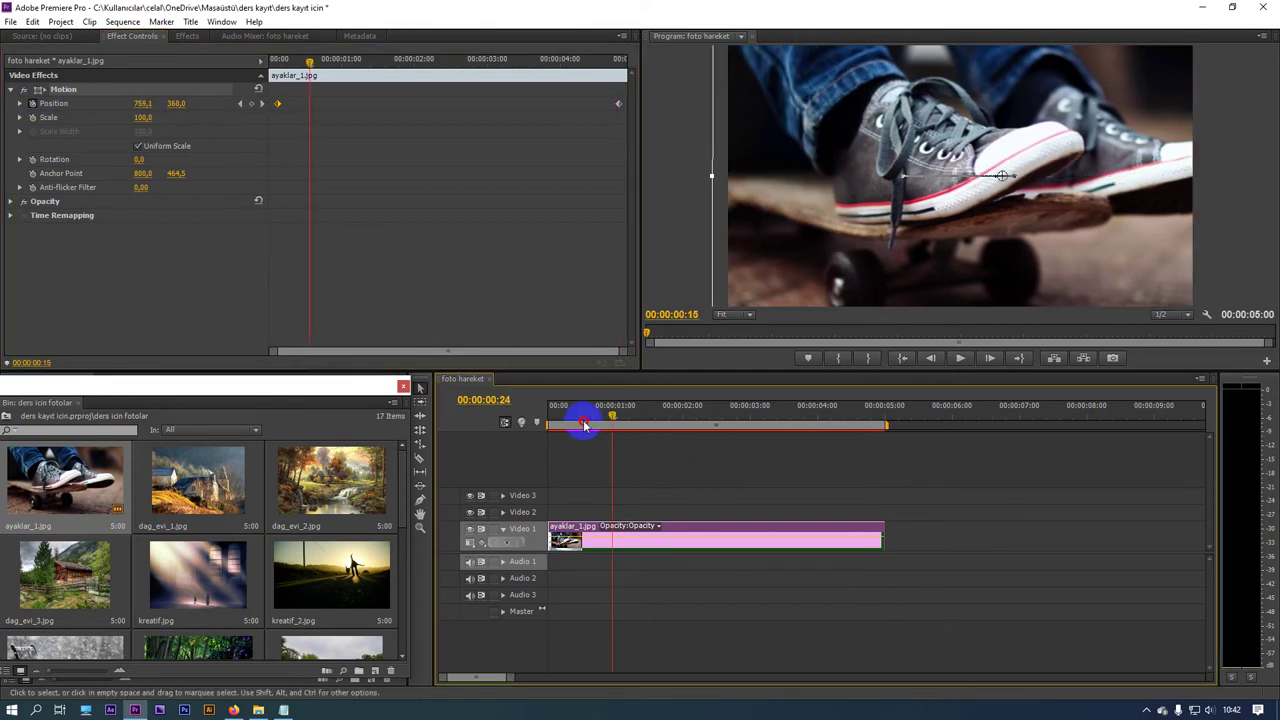
key(space)
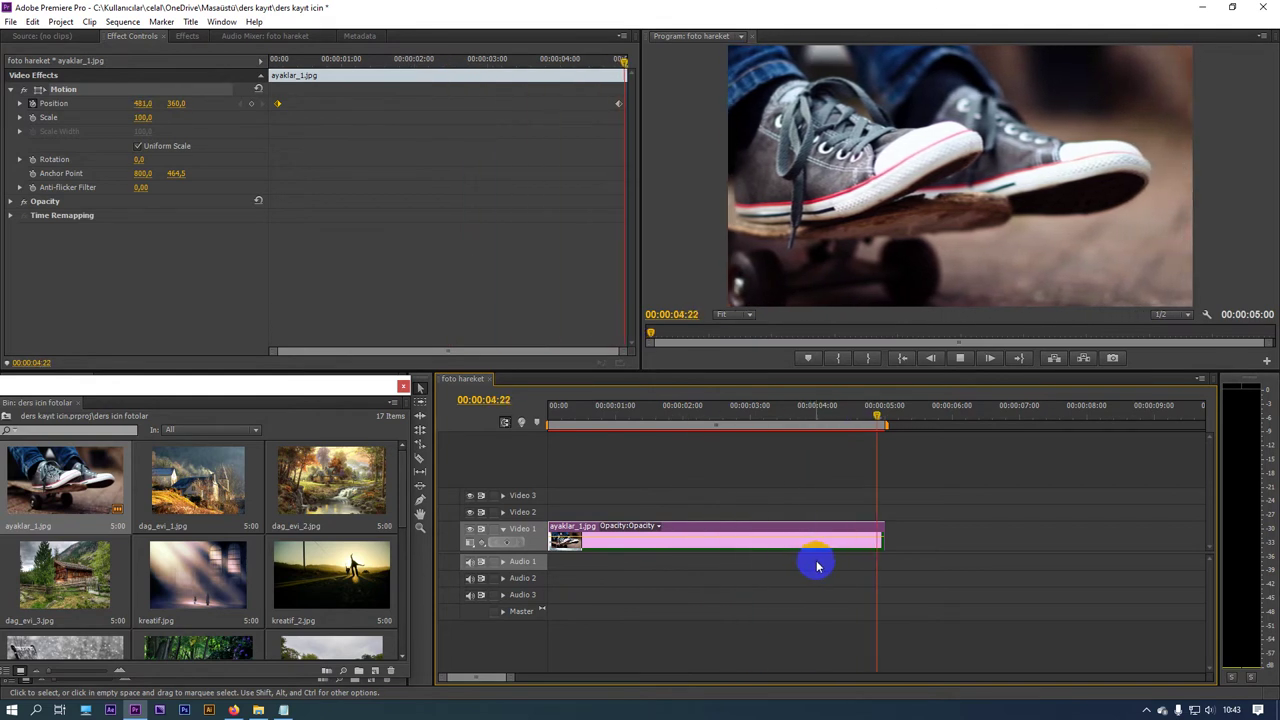
Step: Place dag_evi_1.jpg on Video 1 at 00:00:05:00 after ayaklar_1.jpg and expand its Motion properties
click(229, 486)
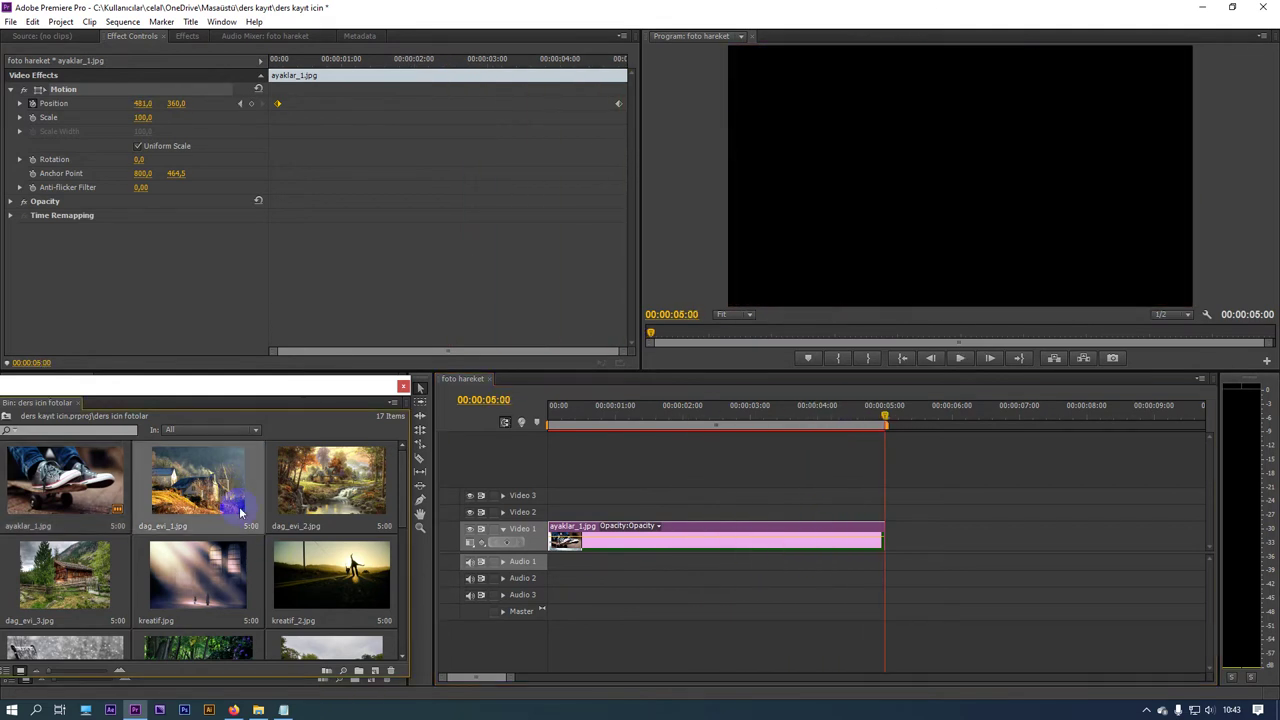
drag(239, 495, 890, 535)
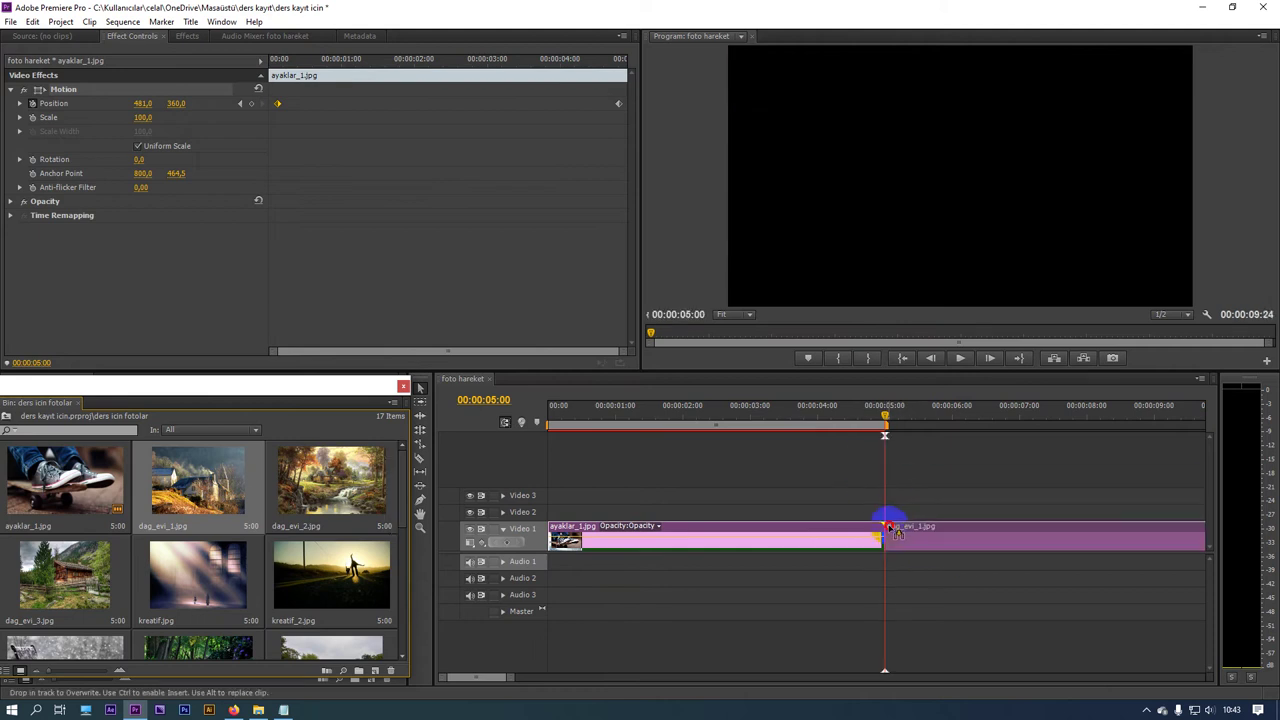
drag(514, 677, 531, 677)
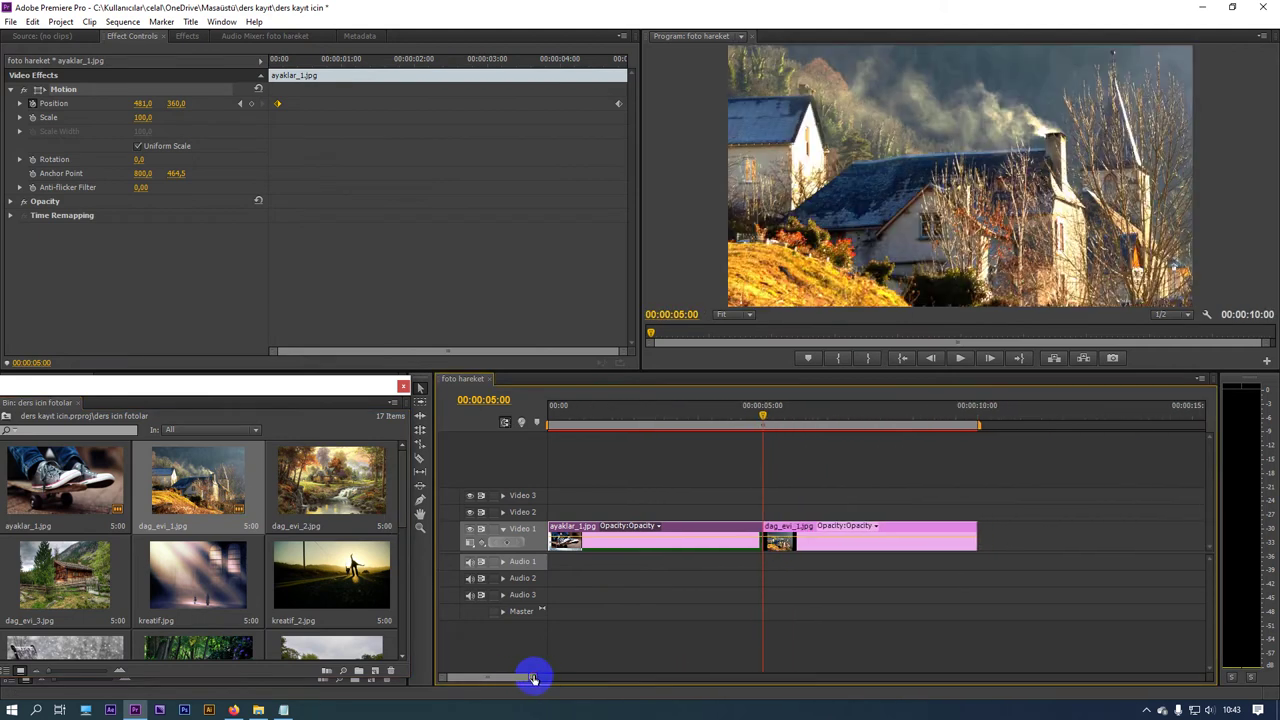
click(829, 543)
click(12, 90)
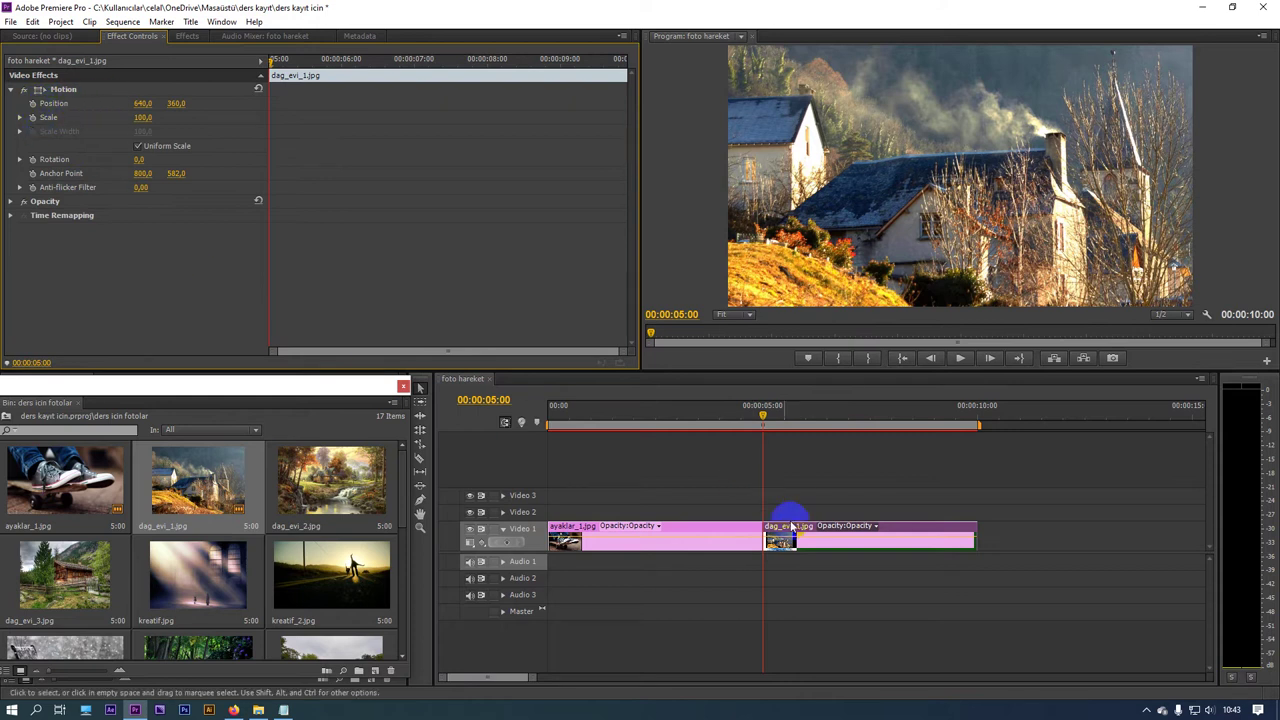
Step: Keyframe dag_evi_1's Position with Y at 568 on the clip's first frame
click(808, 540)
click(60, 89)
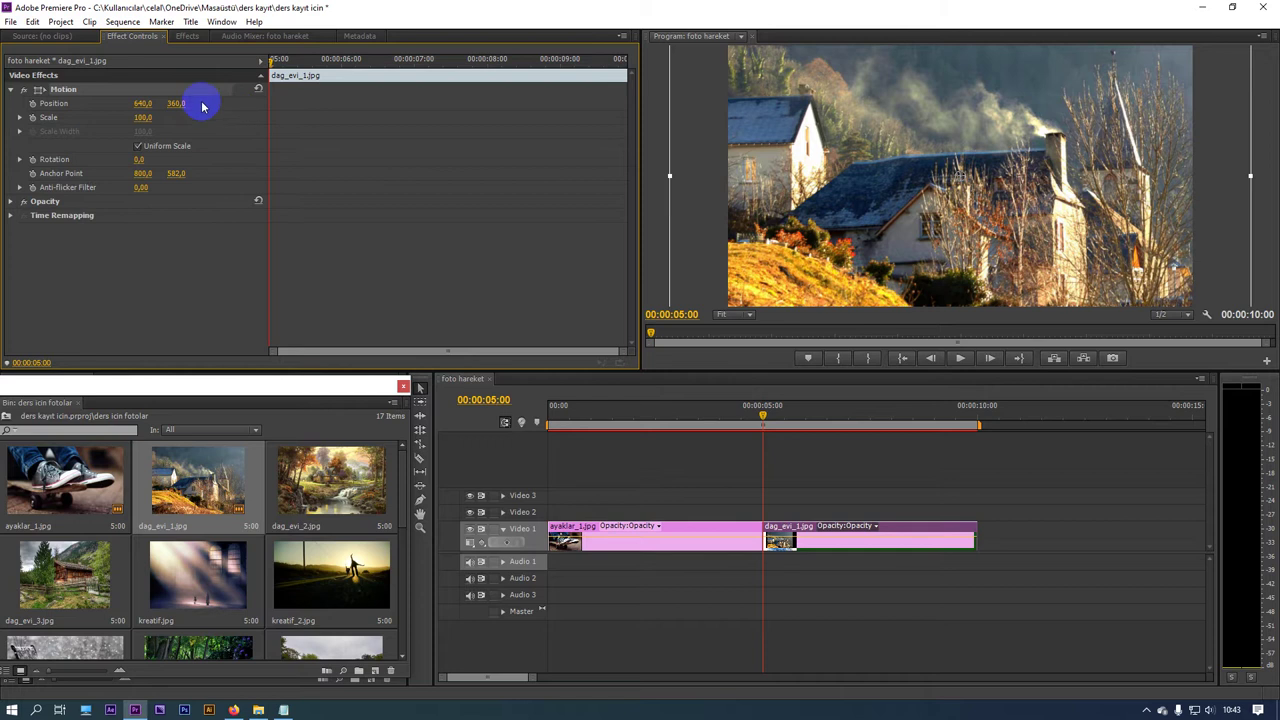
mouse_move(180, 105)
mouse_down()
mouse_move(133, 104)
mouse_move(316, 107)
mouse_up()
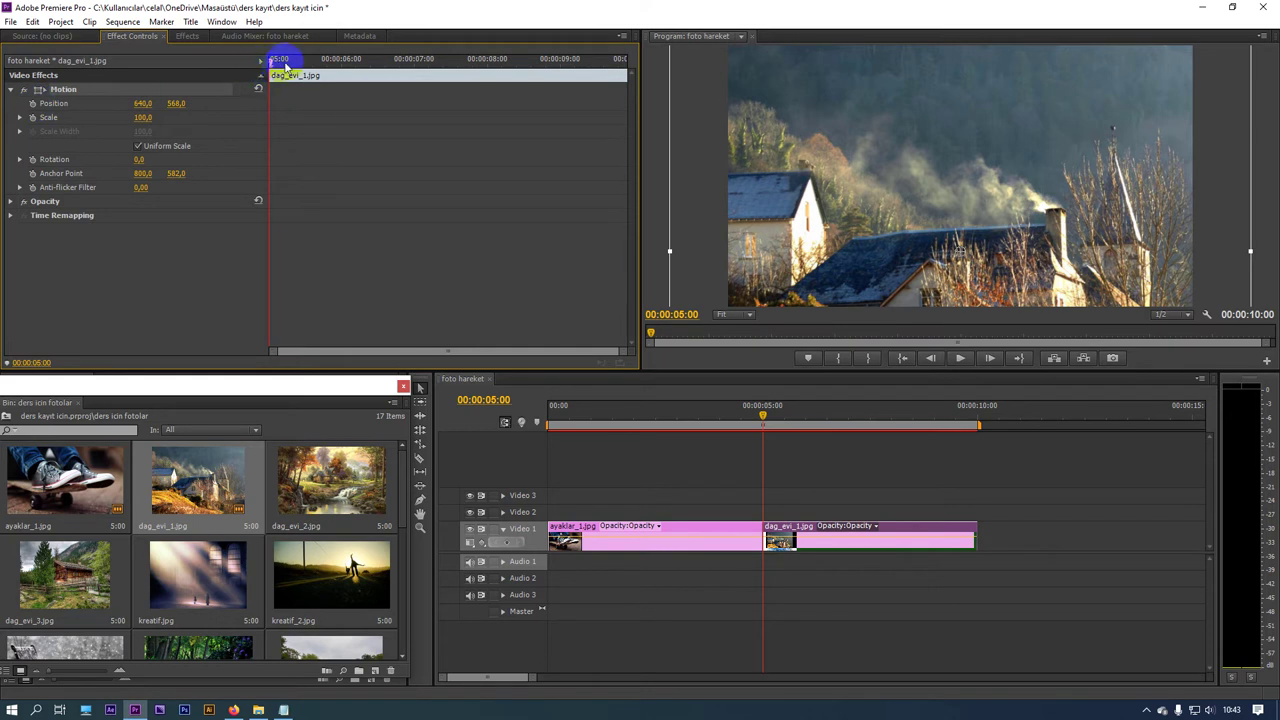
drag(276, 60, 275, 70)
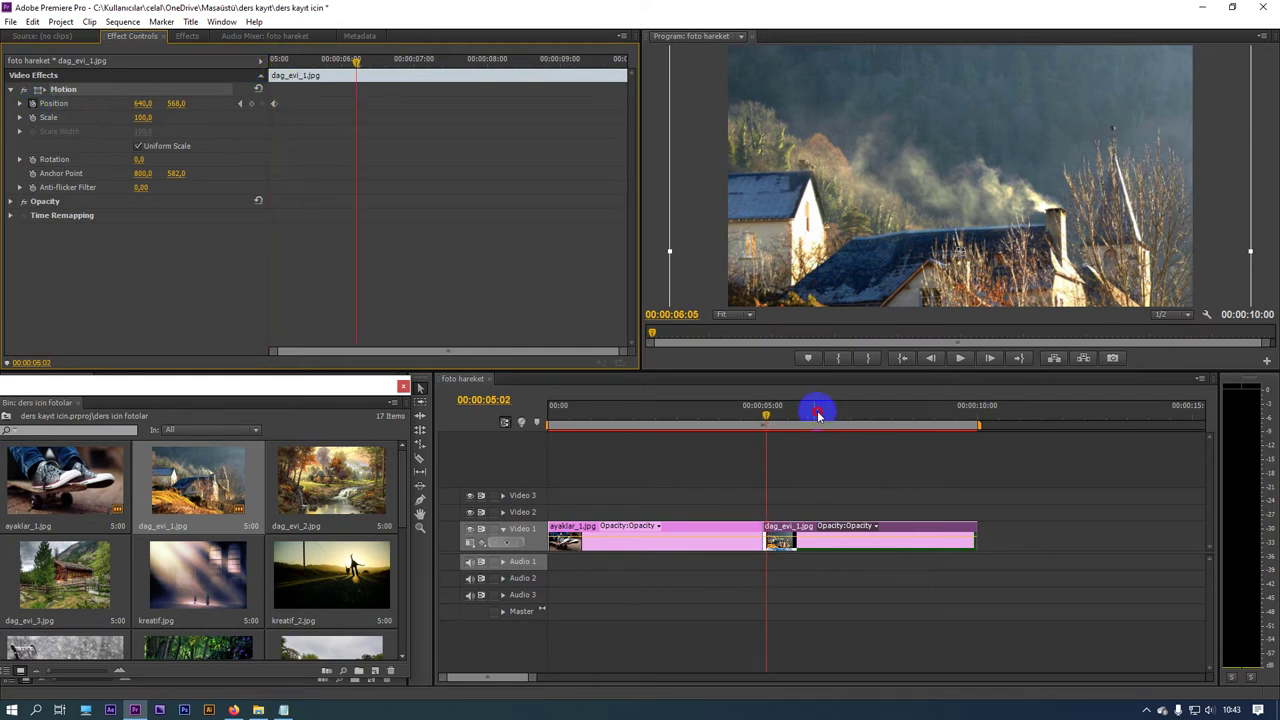
Step: Set Position Y to about 273 at 00:00:09:20 and preview the vertical pan
drag(962, 430, 974, 438)
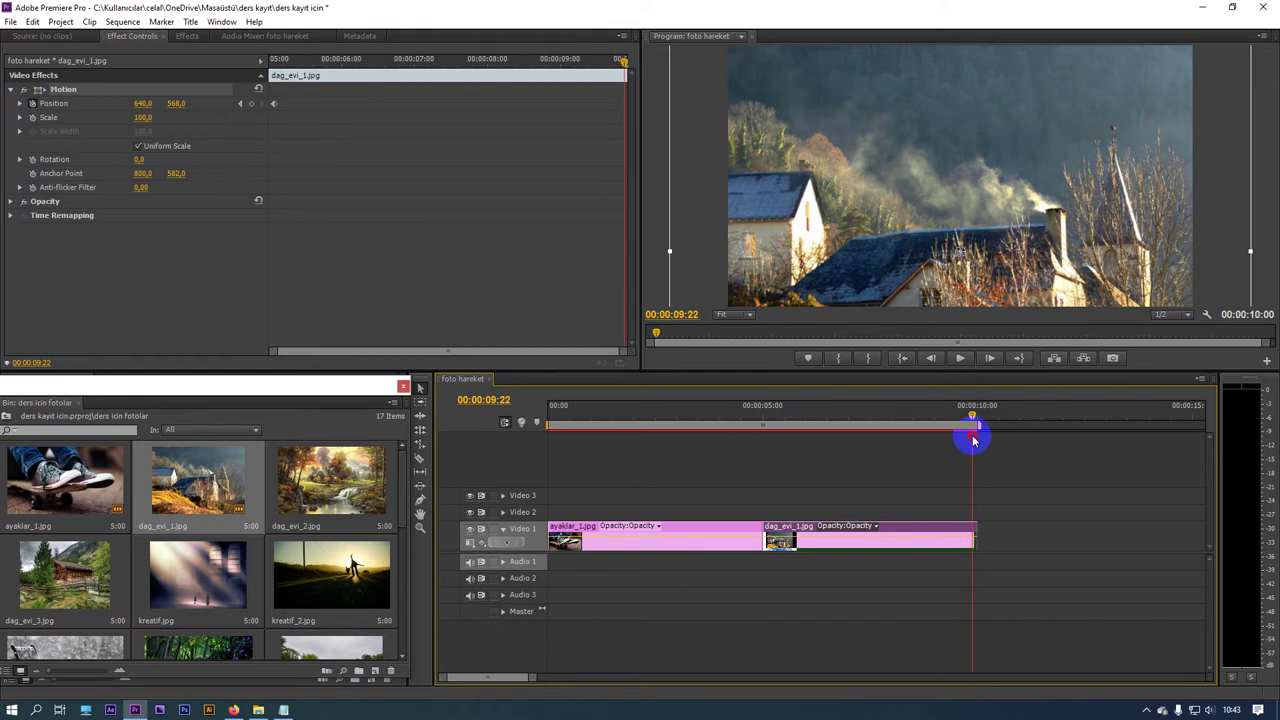
drag(621, 64, 620, 72)
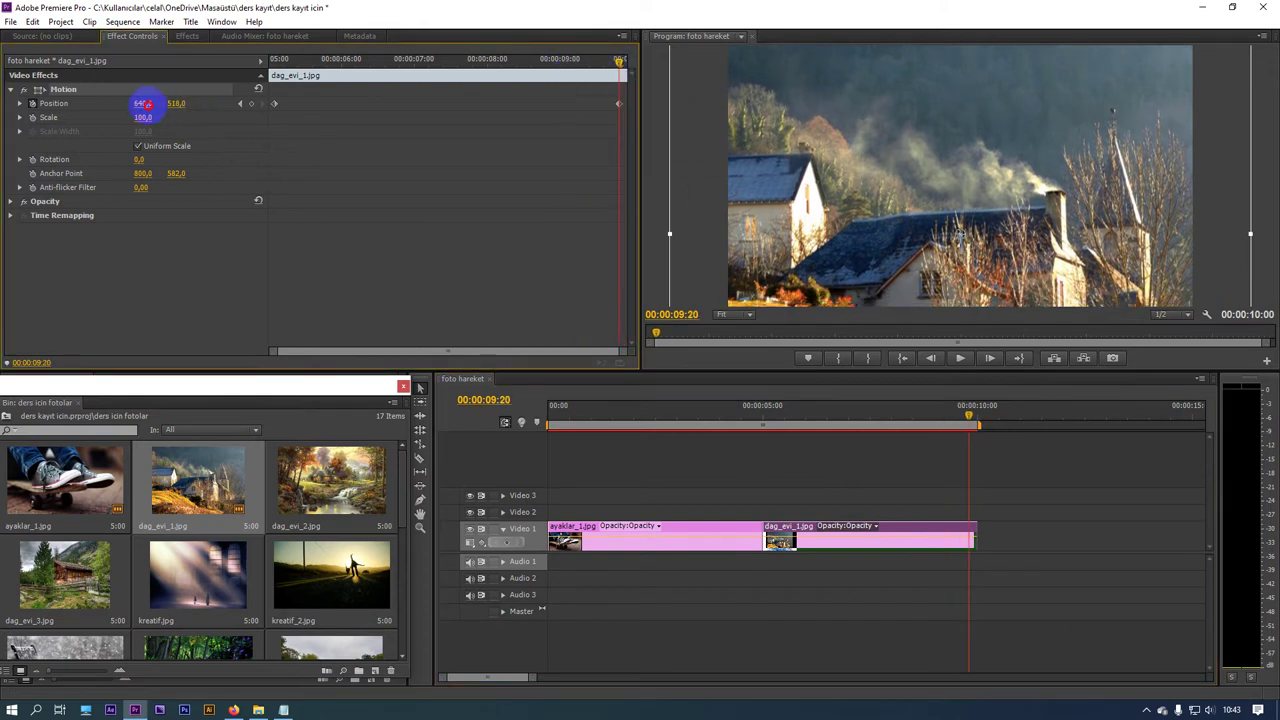
drag(118, 104, 10, 104)
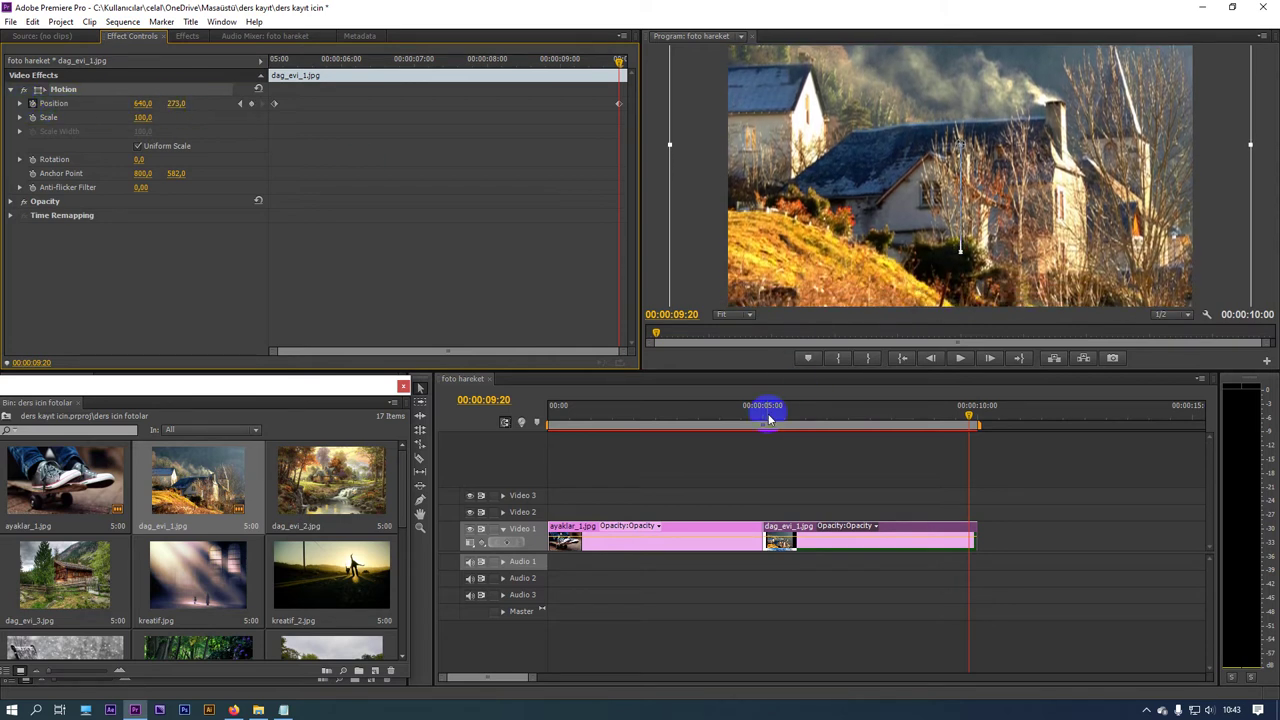
drag(768, 417, 671, 420)
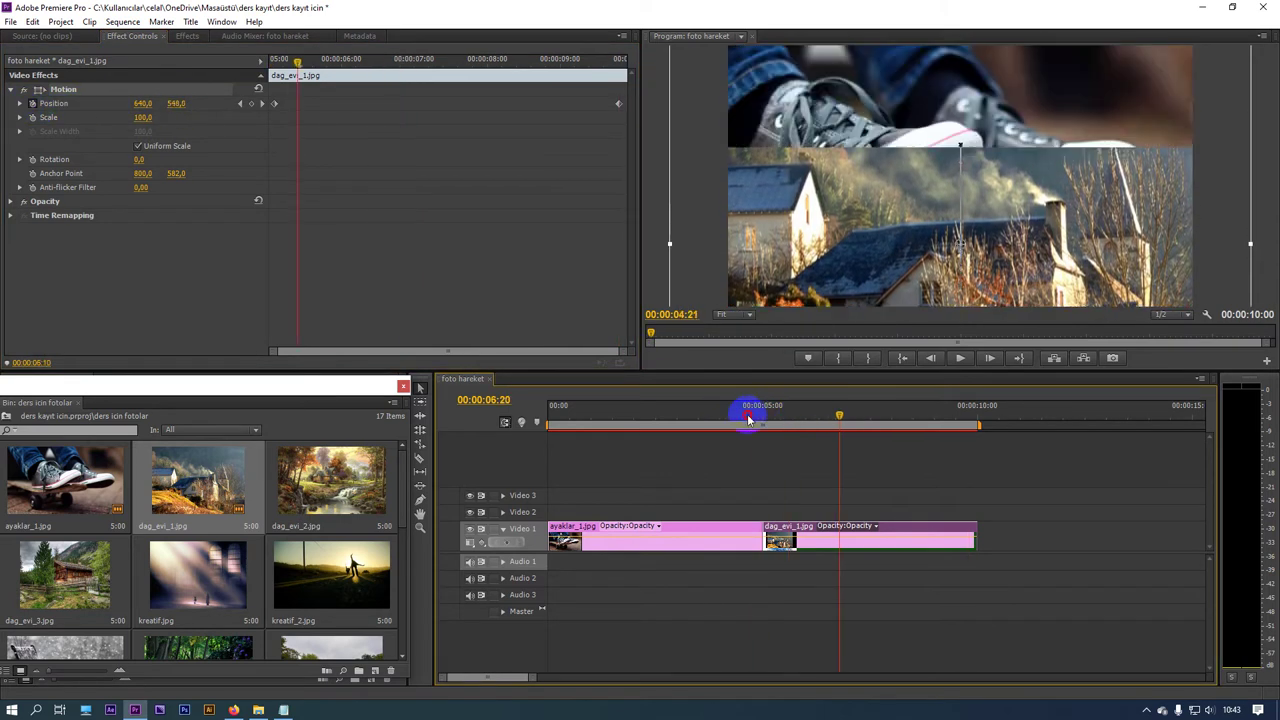
key(space)
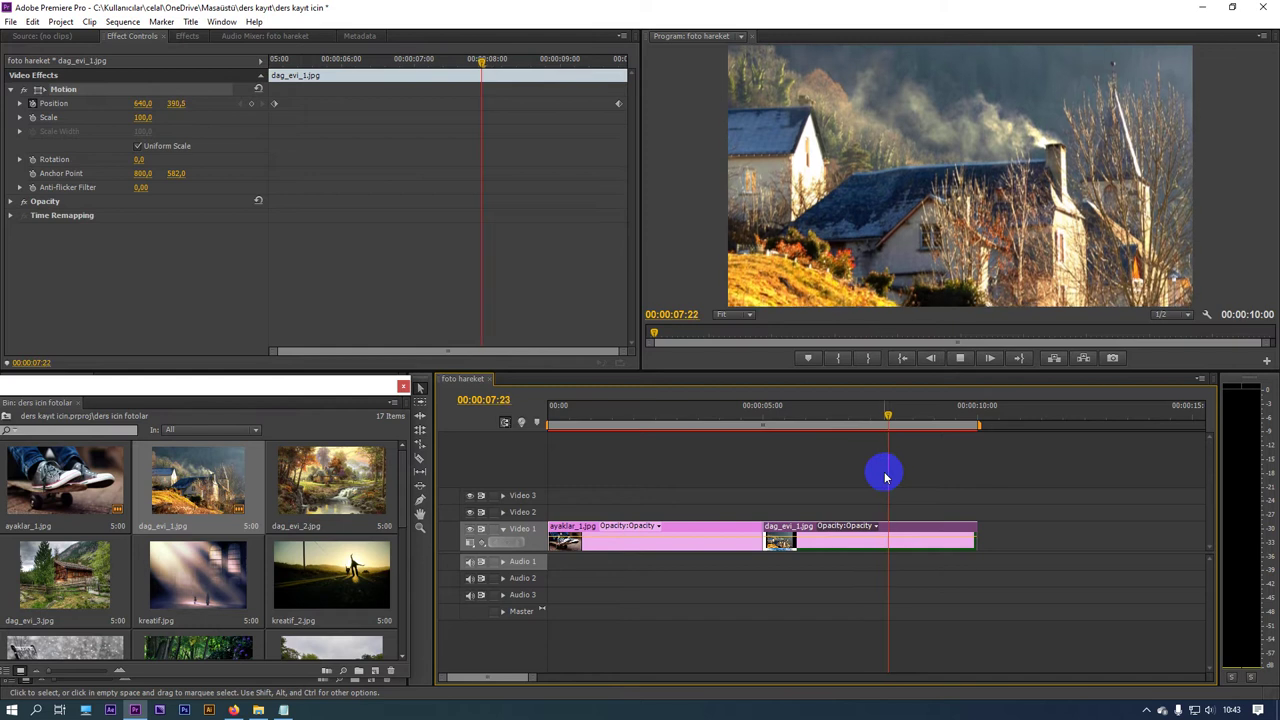
key(space)
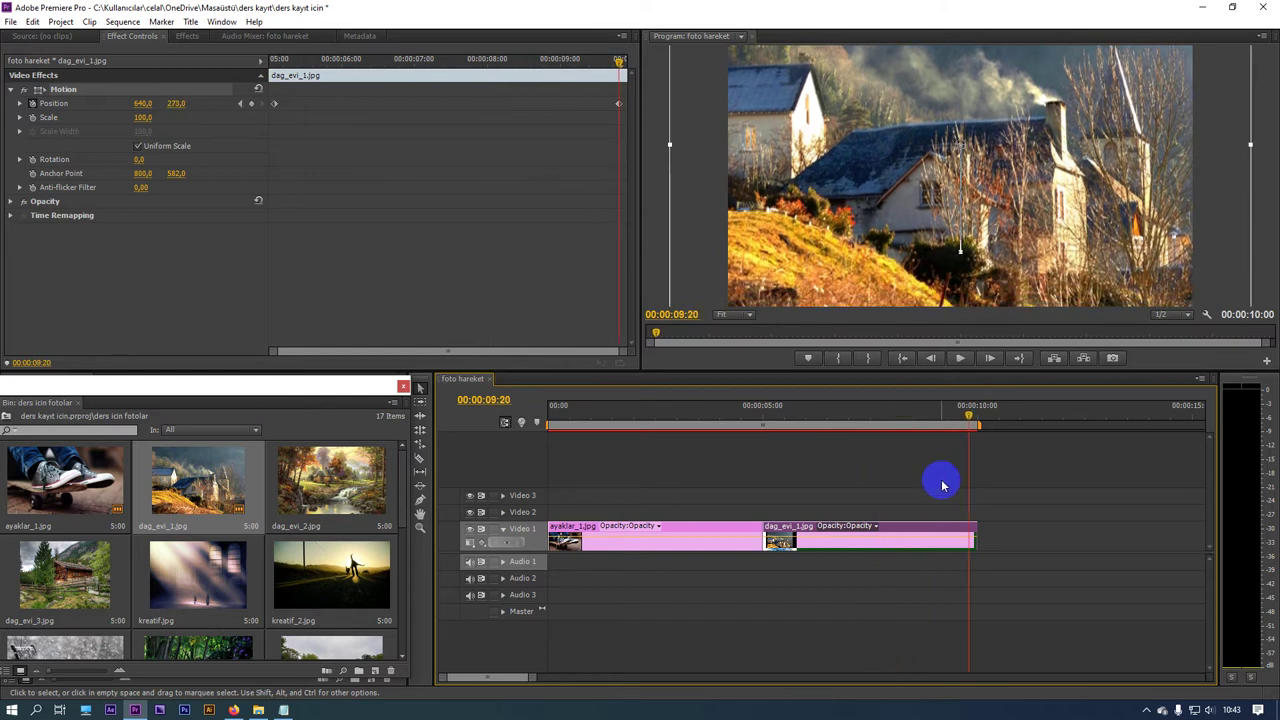
click(967, 416)
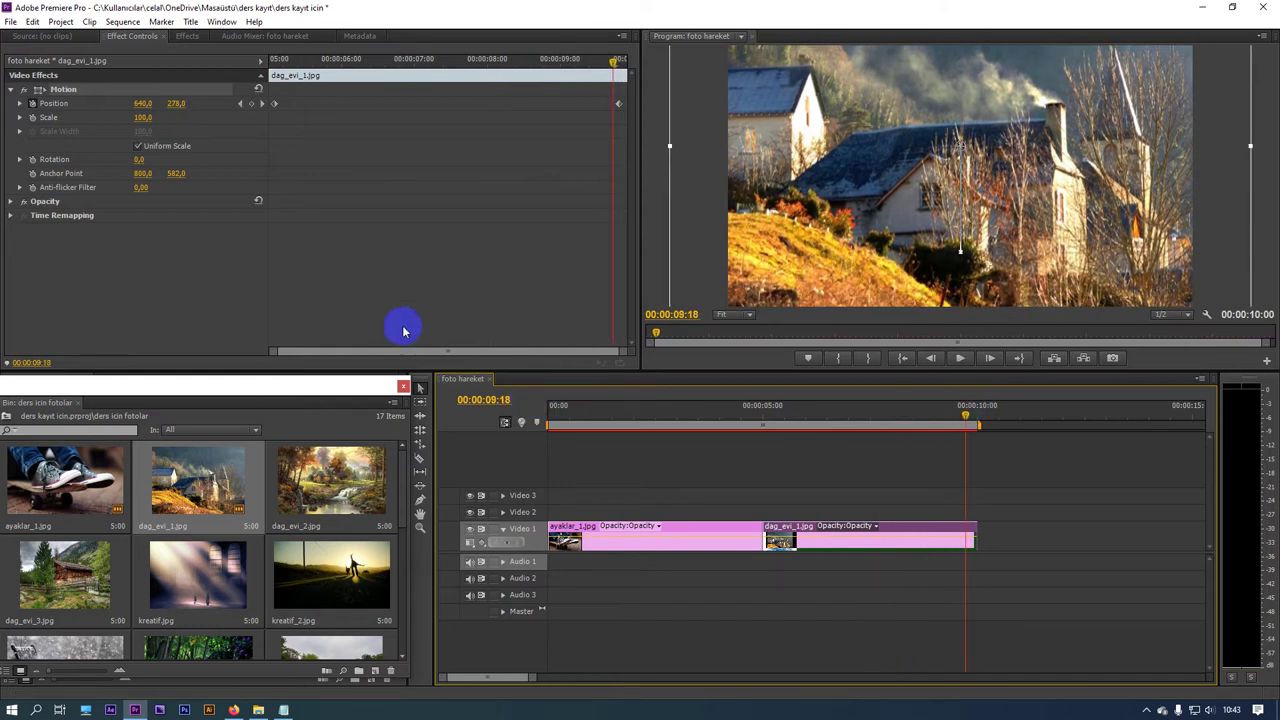
click(362, 508)
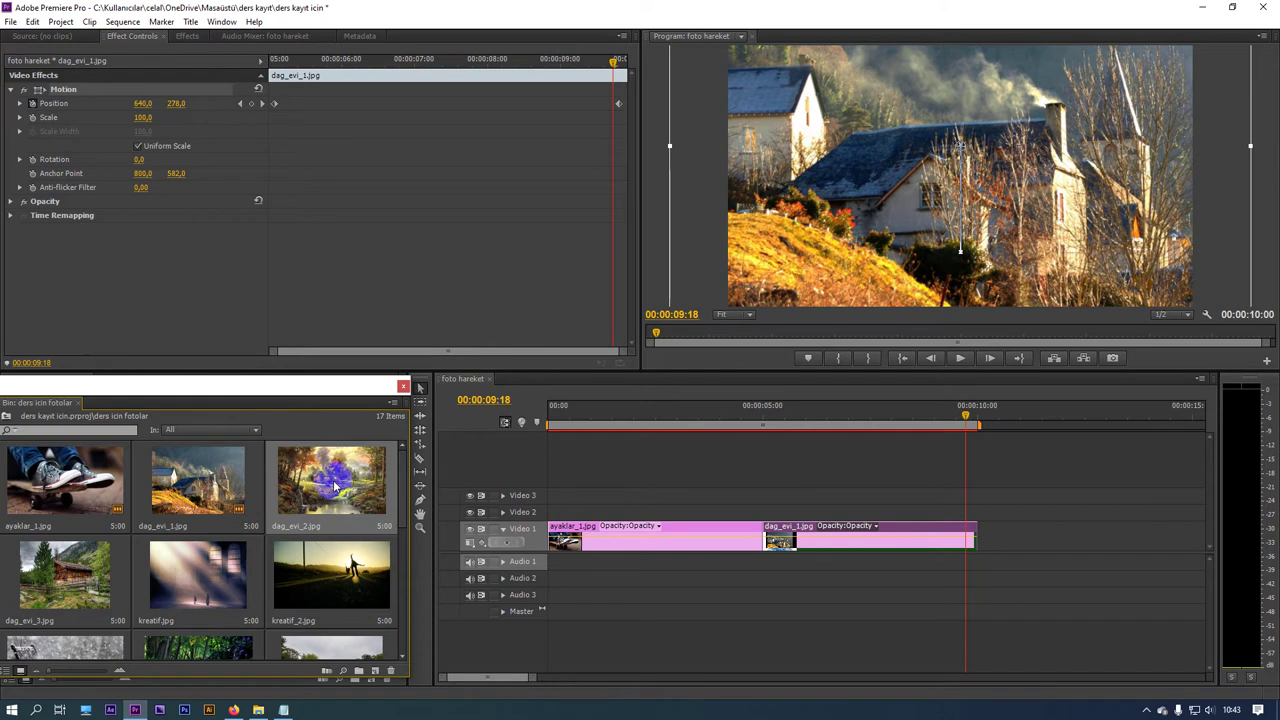
Step: Drop dag_evi_2.jpg onto Video 1 right after dag_evi_1 and select the new clip
drag(345, 552, 990, 543)
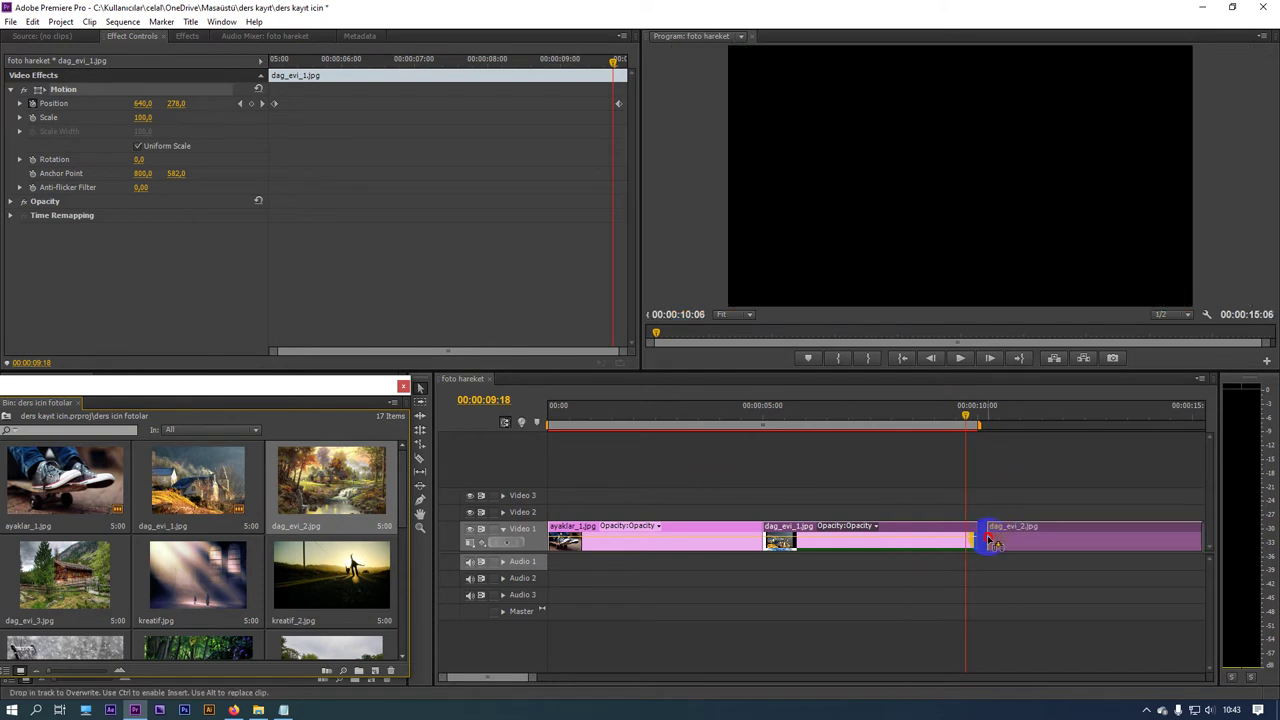
drag(966, 417, 1047, 516)
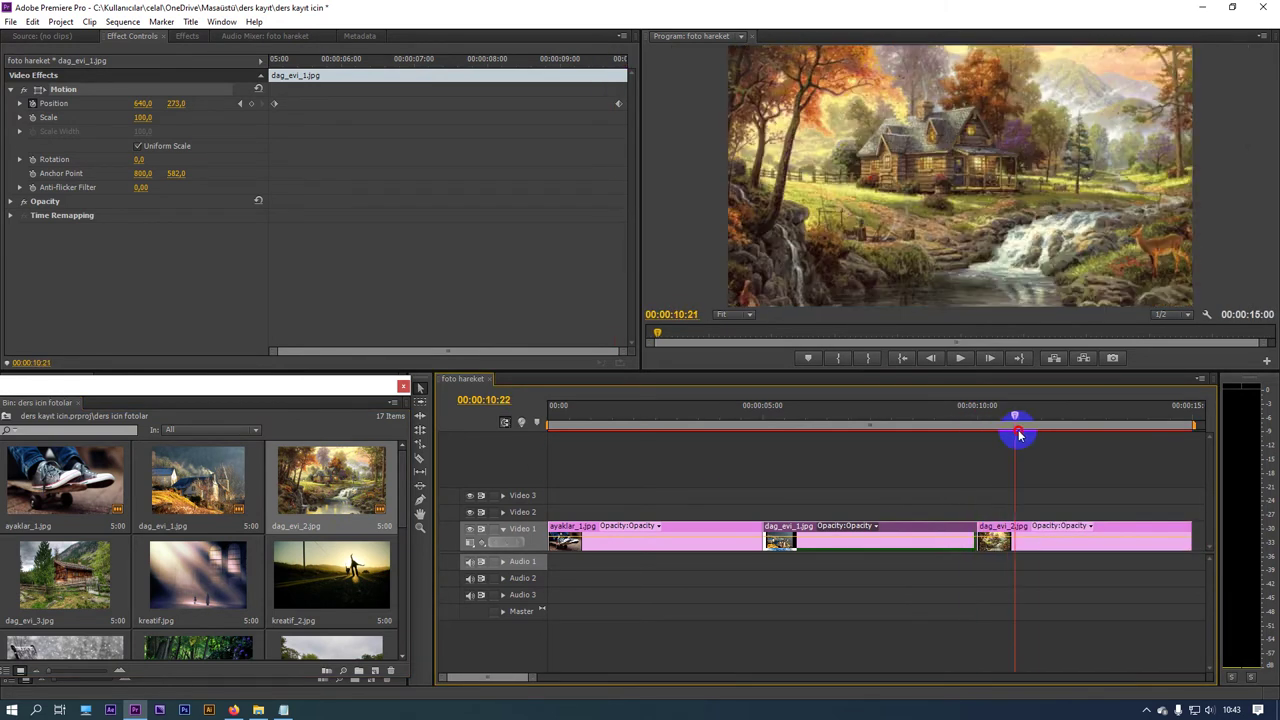
click(1040, 540)
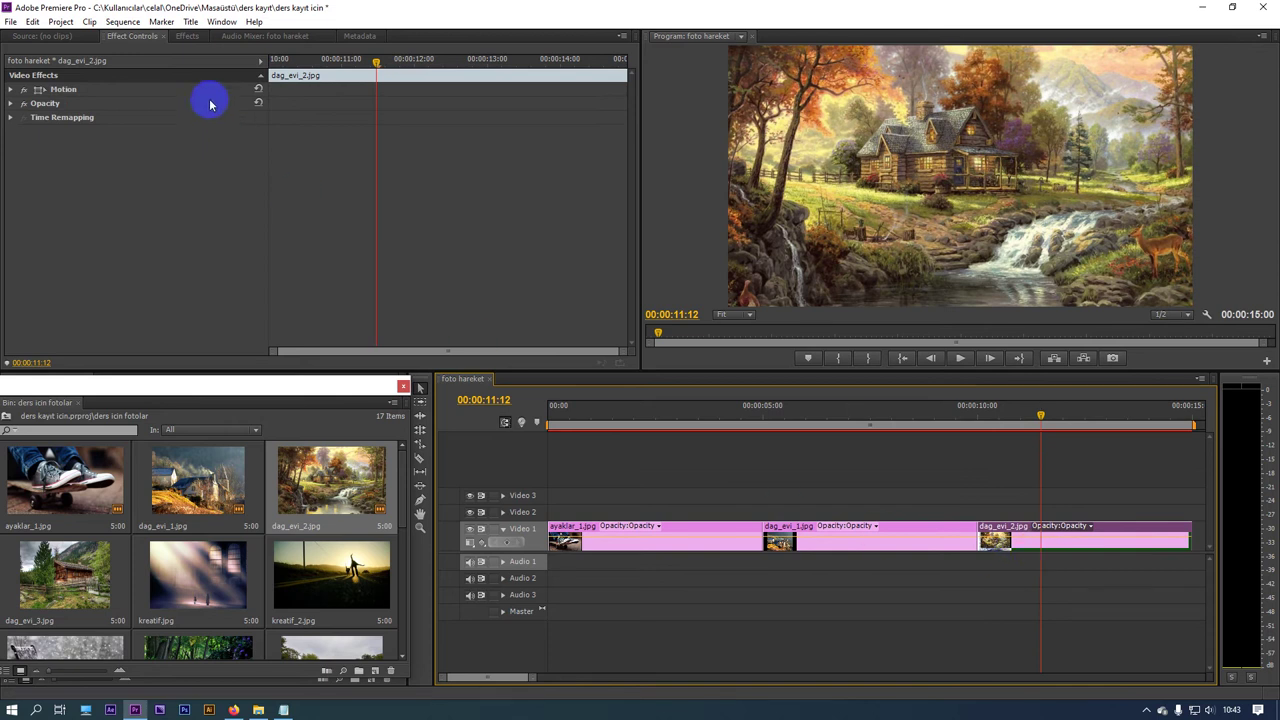
Step: Expand dag_evi_2's Motion and keyframe Scale at 81 on its first frame (10:01)
click(60, 90)
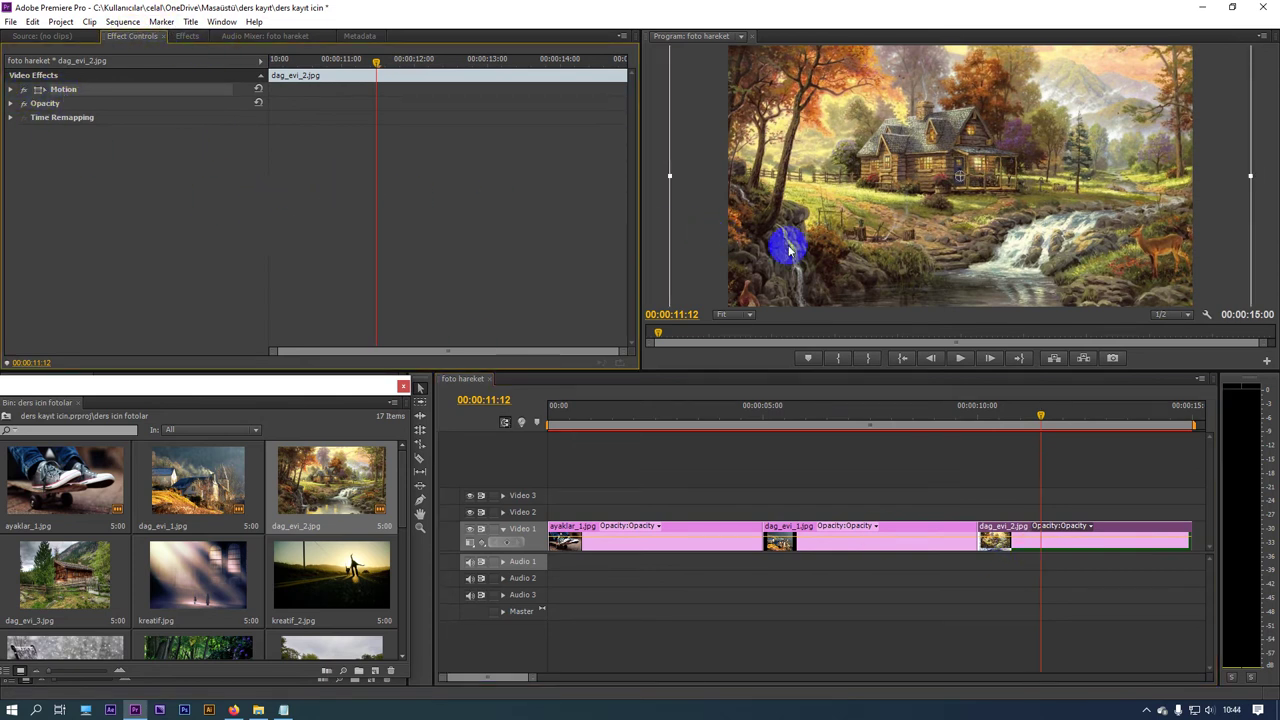
click(10, 90)
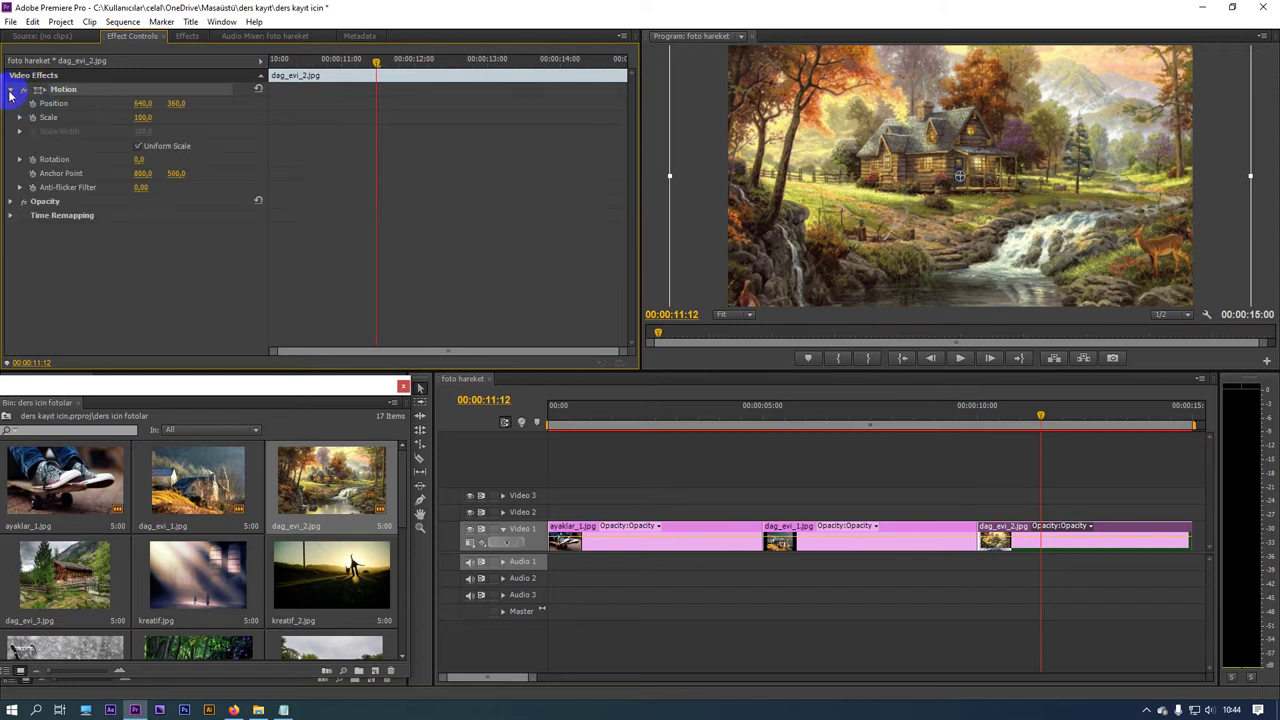
drag(669, 177, 726, 176)
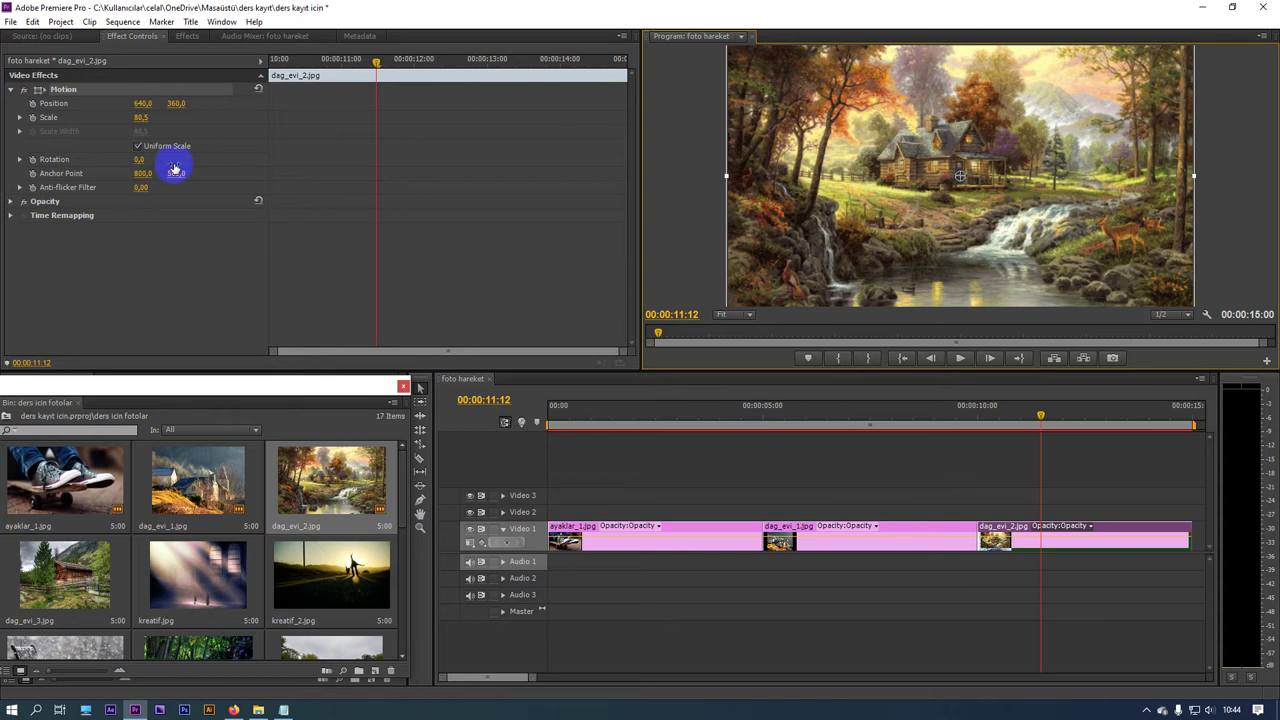
key(ctrl+z)
click(45, 120)
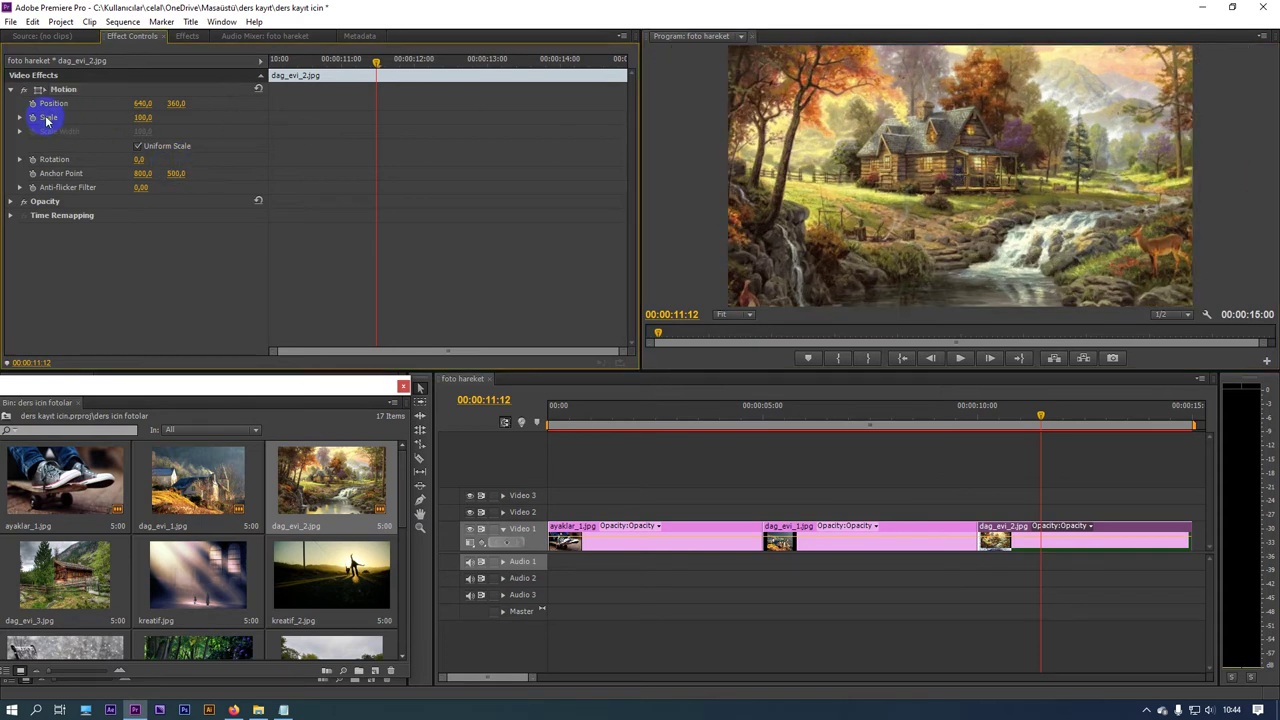
drag(141, 117, 128, 118)
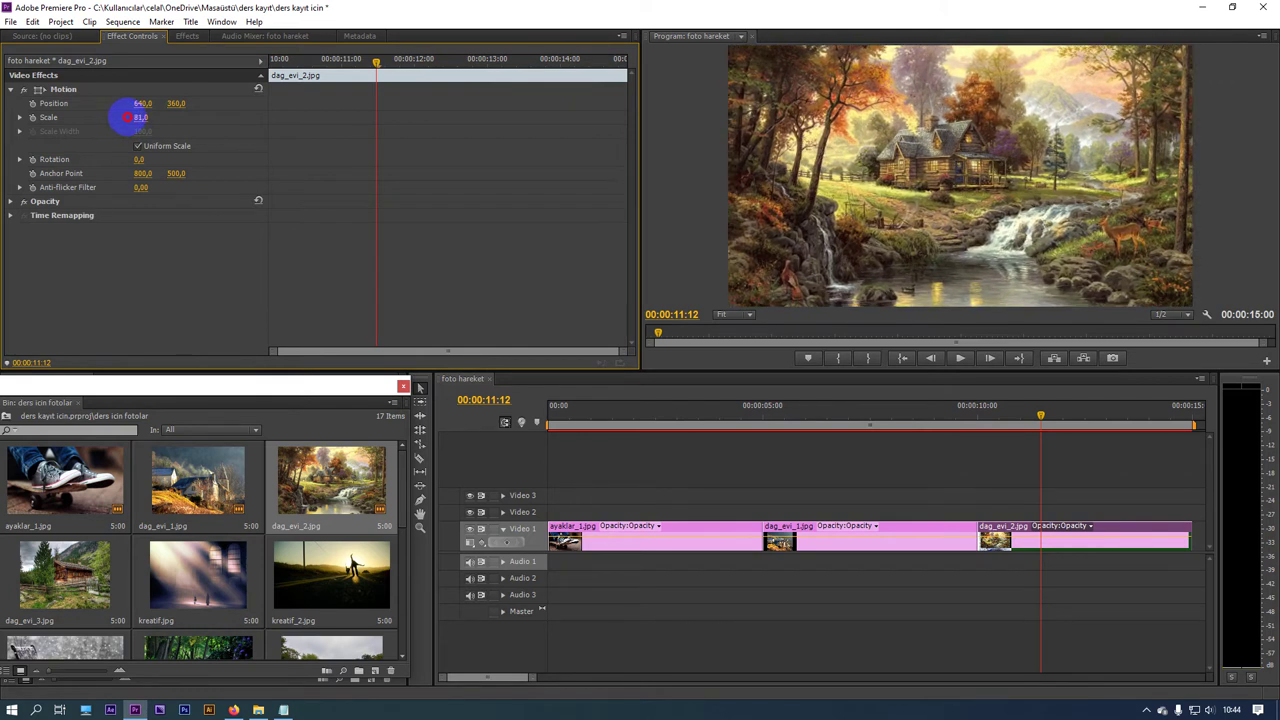
click(983, 425)
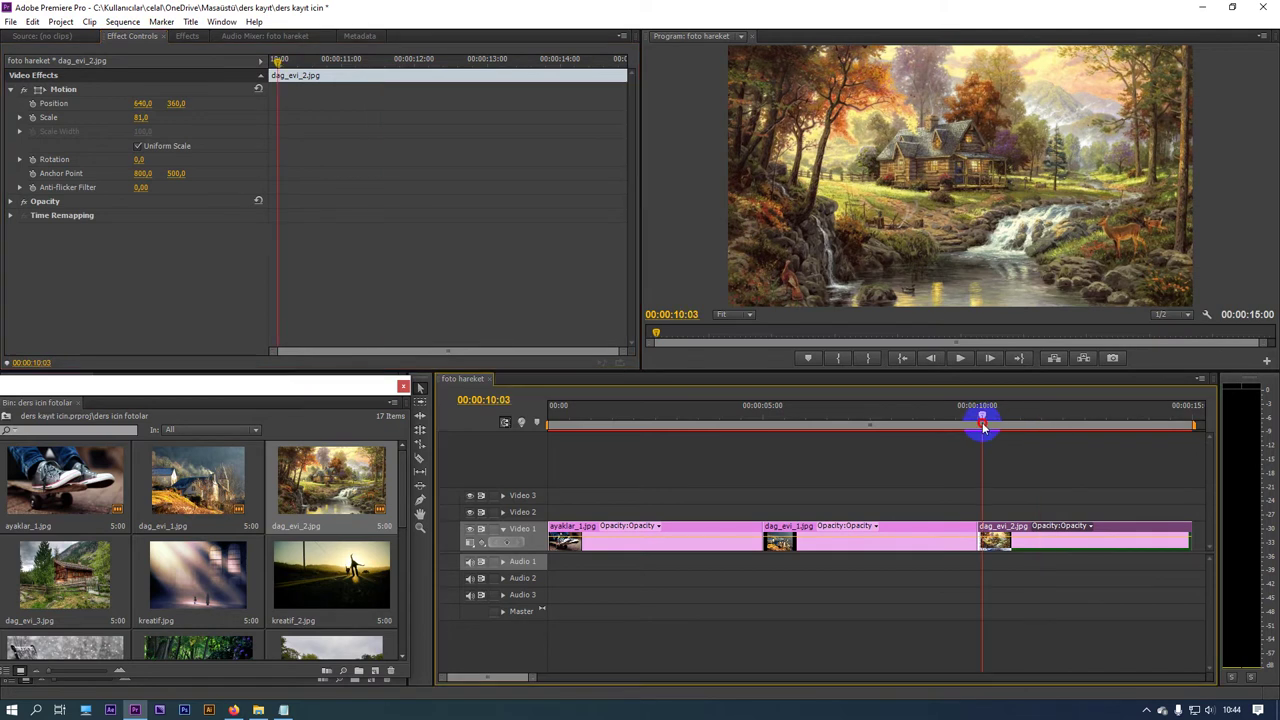
drag(278, 59, 271, 60)
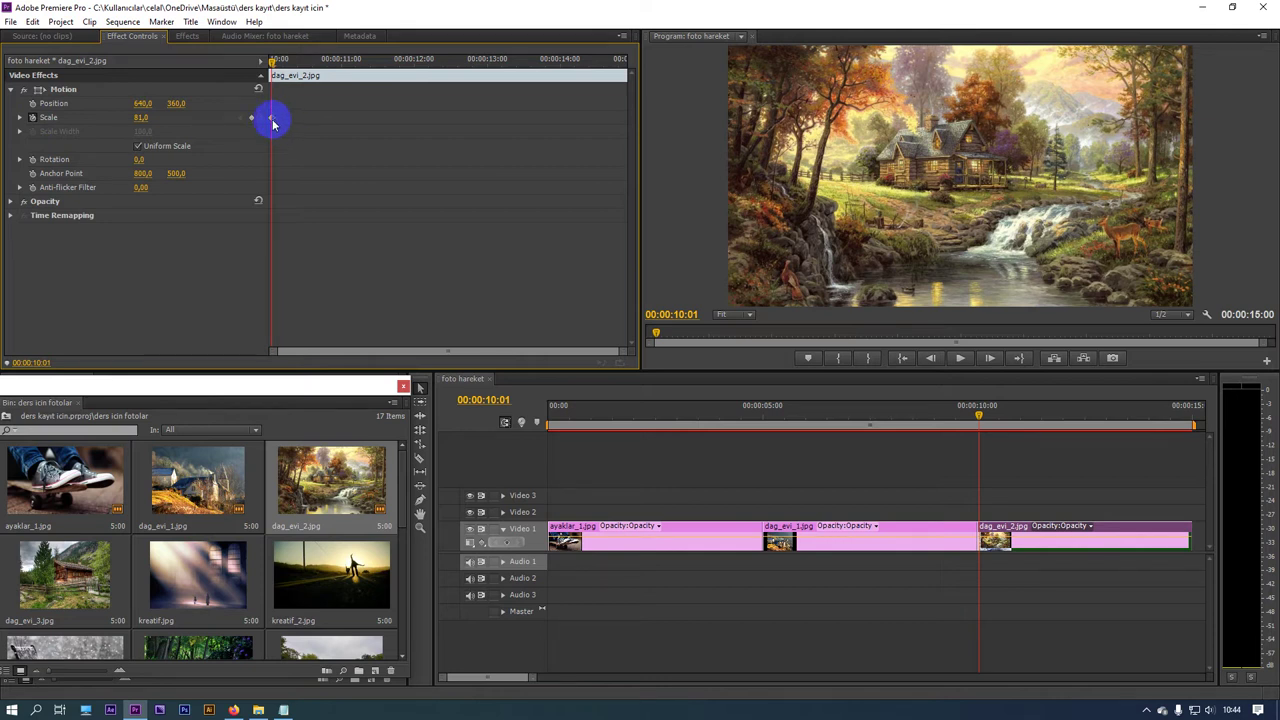
Step: Add a Scale keyframe of 100 at 14:21 and play back the zoom-in
drag(276, 63, 622, 134)
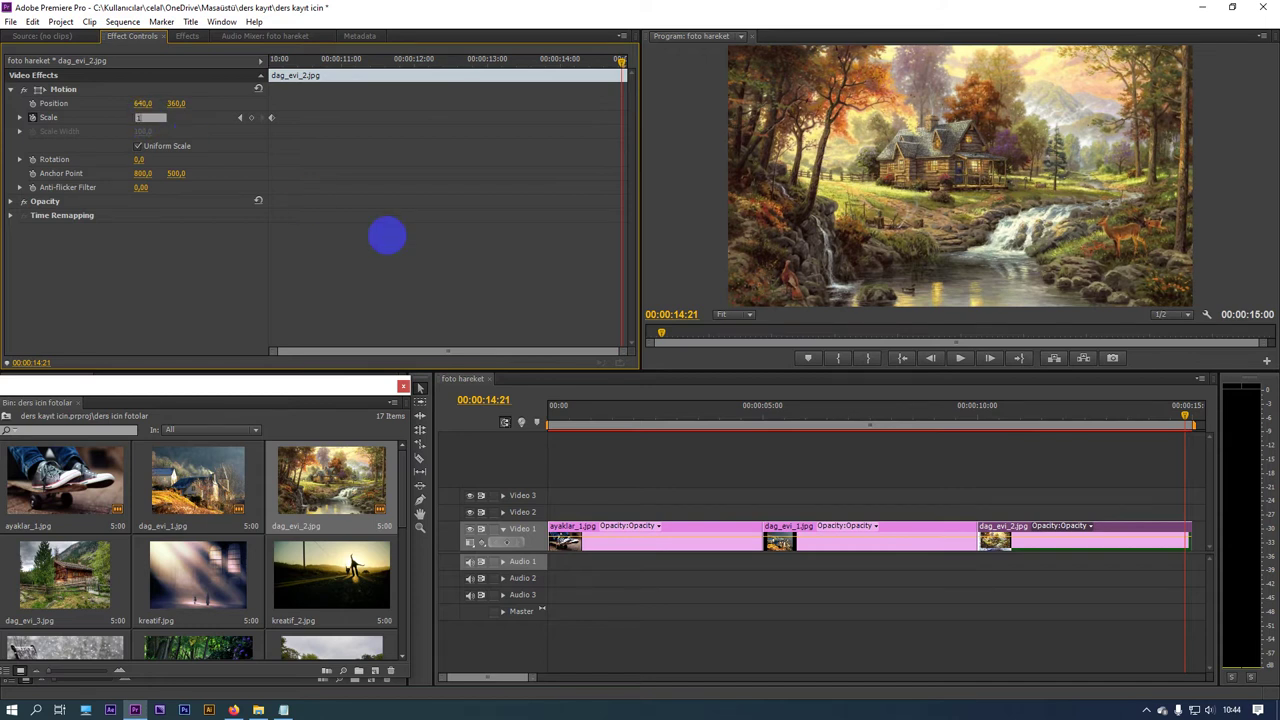
click(388, 237)
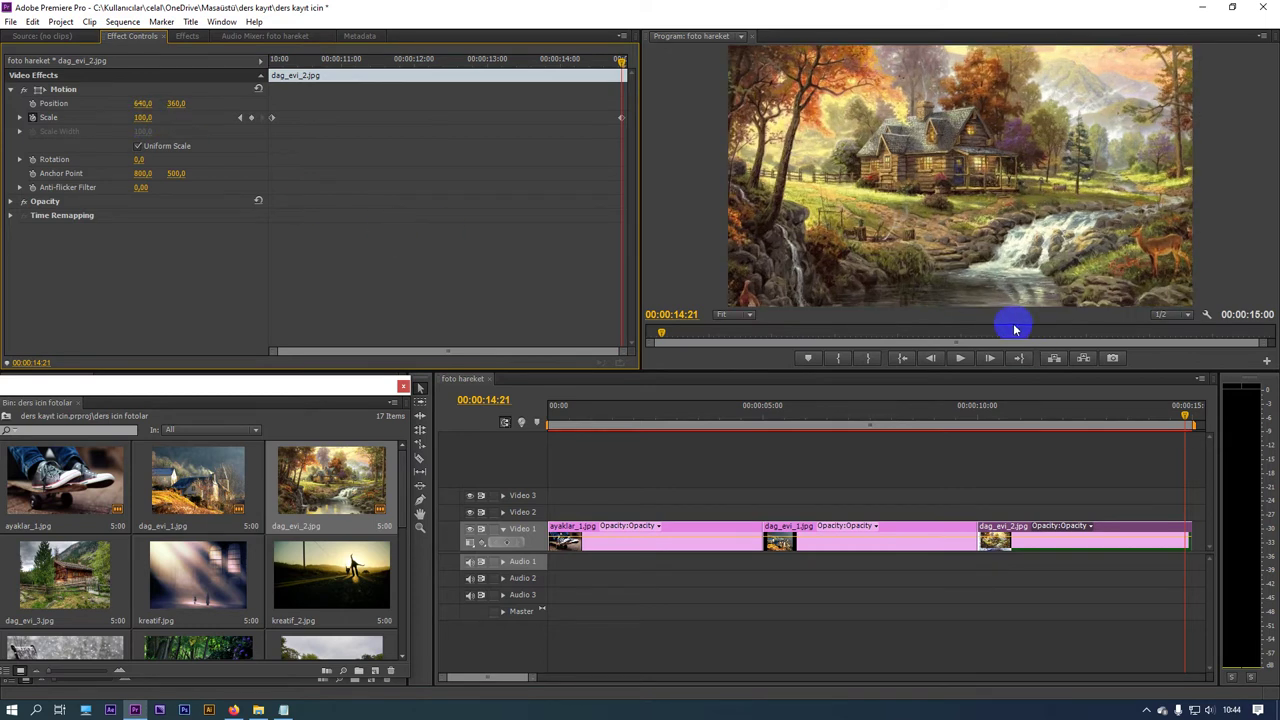
click(963, 420)
key(space)
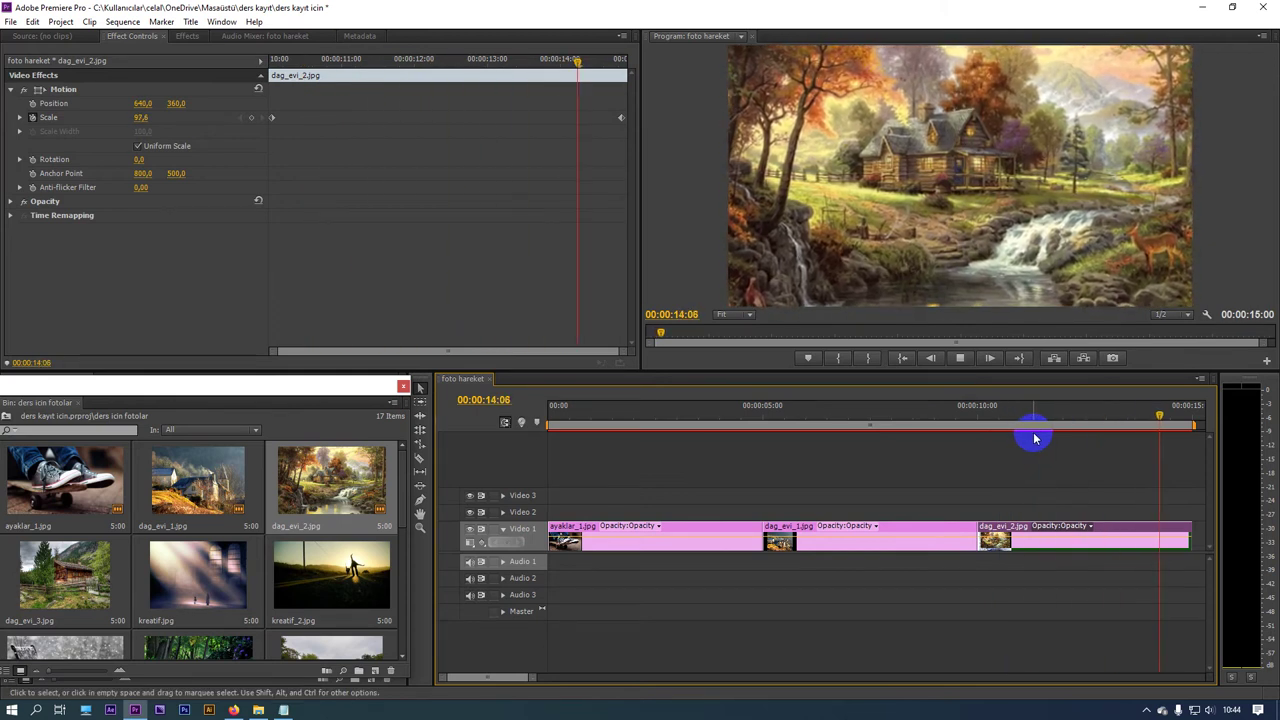
click(210, 372)
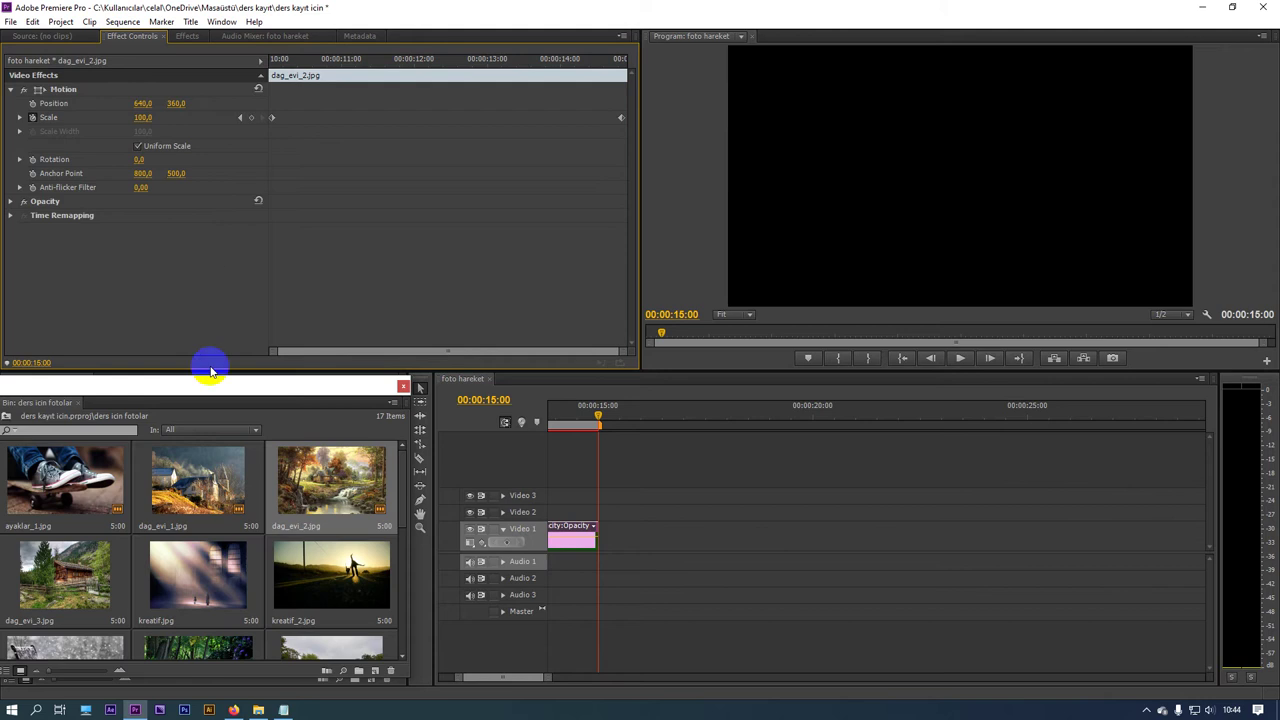
Step: Add dag_evi_3.jpg to Video 1 at 00:00:15:00 after dag_evi_2, select it and expand Motion
click(43, 606)
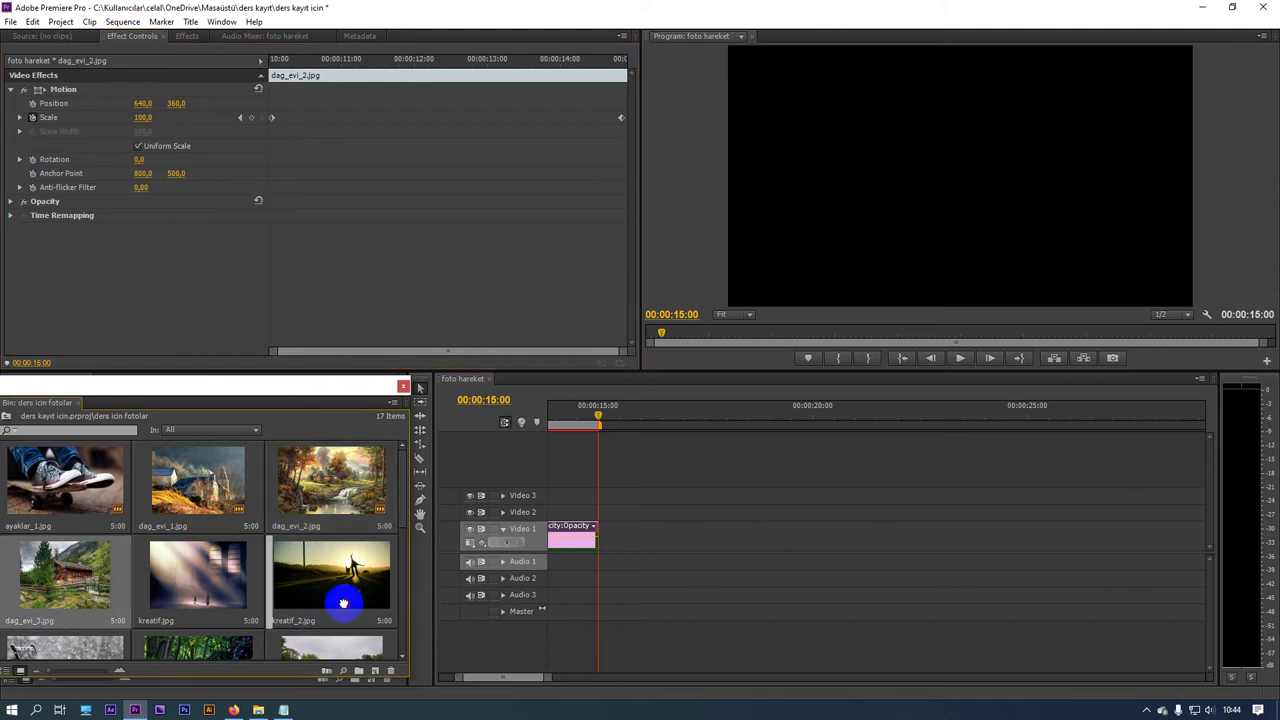
drag(343, 603, 600, 537)
mouse_move(608, 420)
mouse_down()
mouse_move(578, 418)
mouse_move(610, 421)
mouse_up()
click(654, 523)
click(601, 421)
click(64, 90)
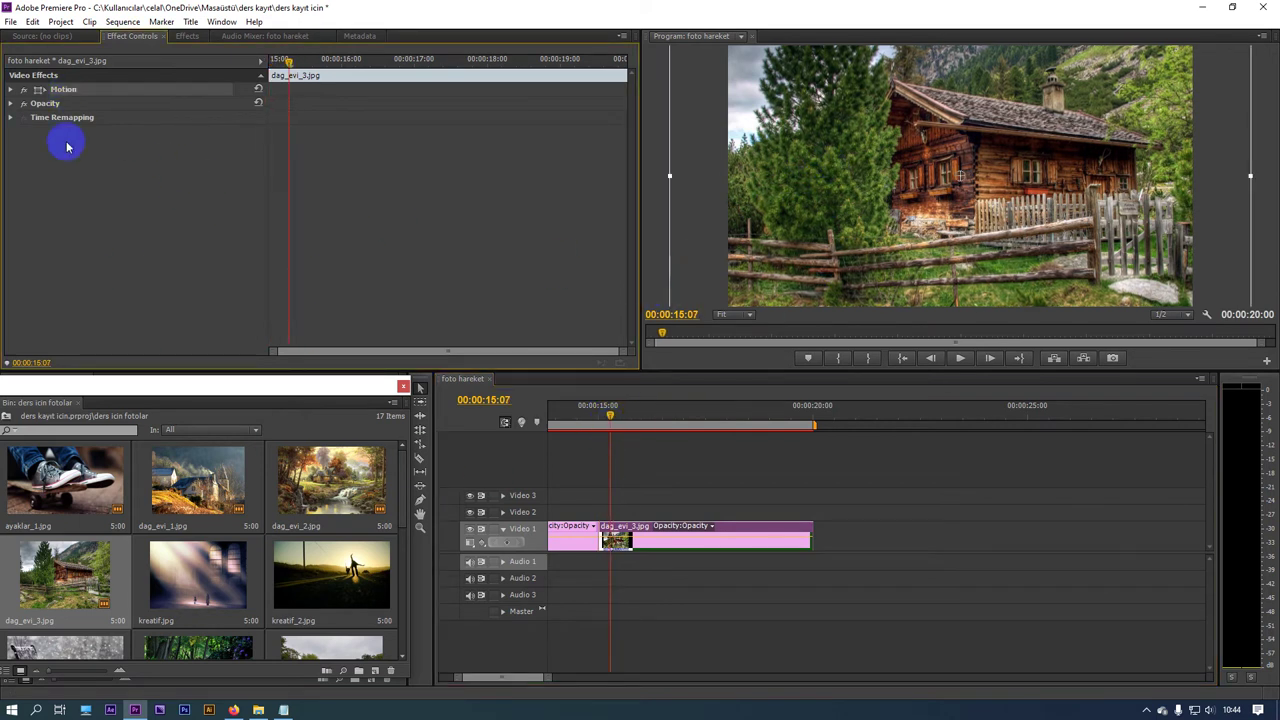
click(11, 89)
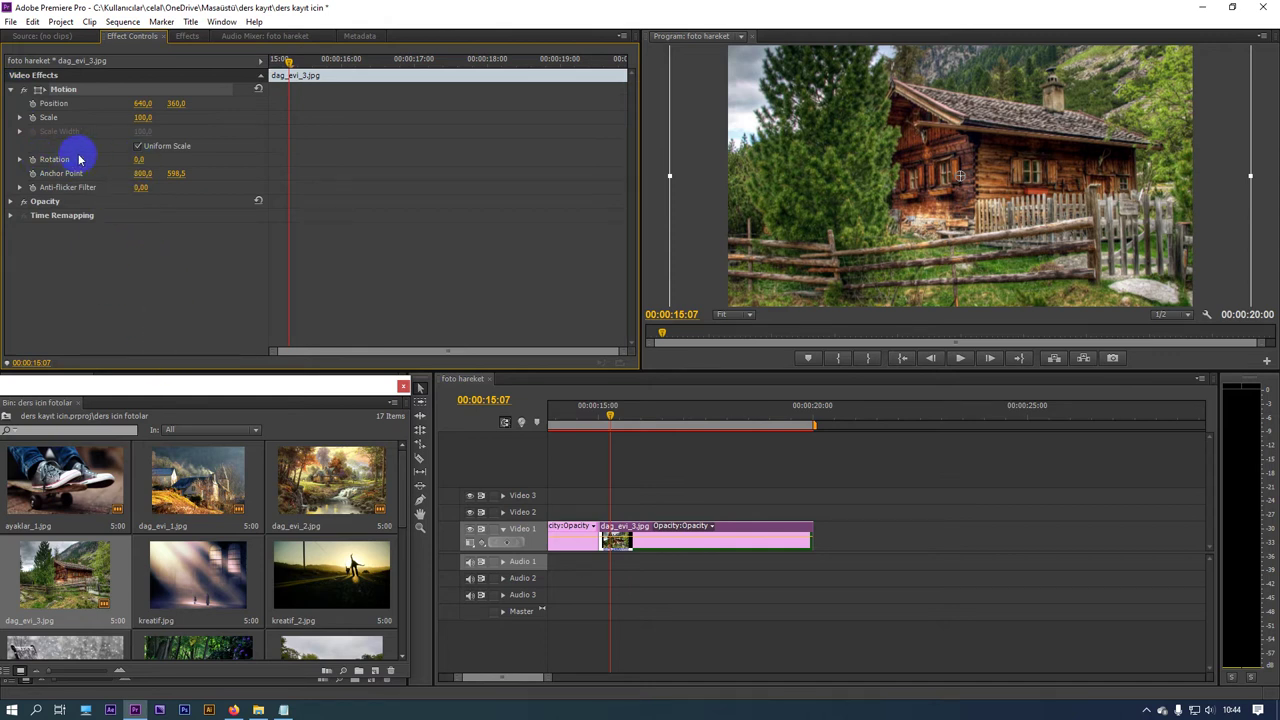
click(604, 414)
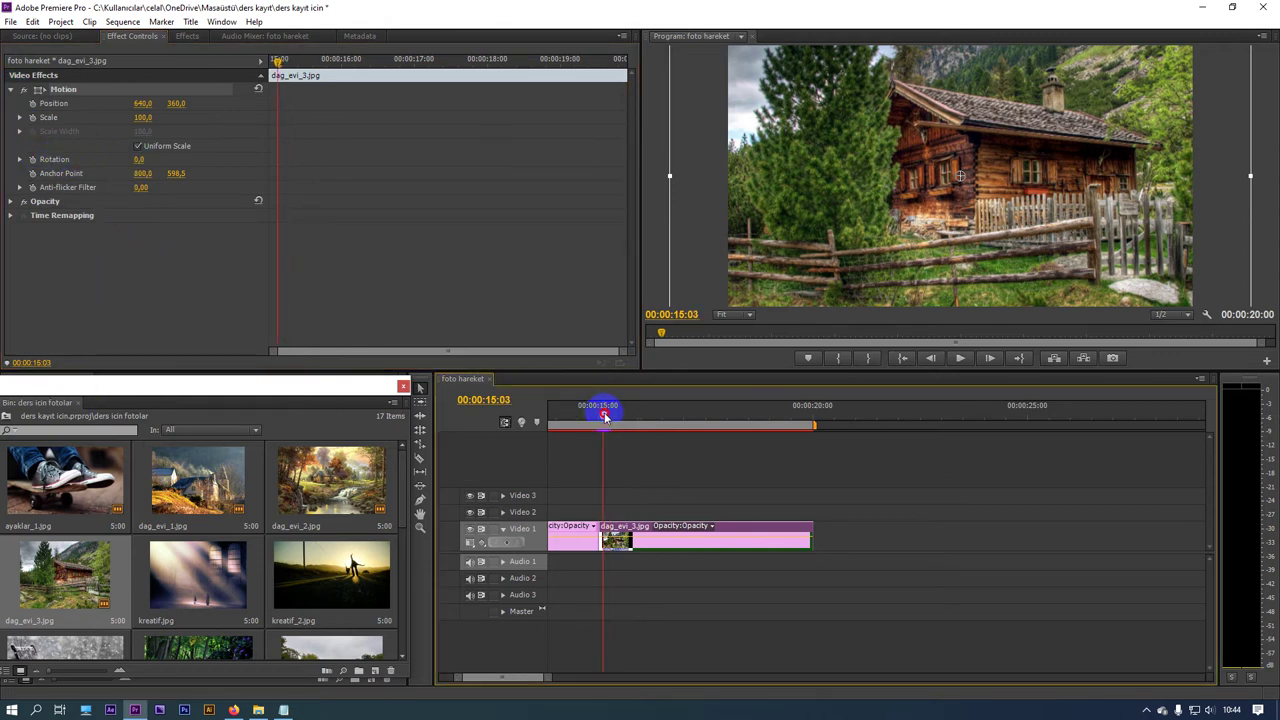
Step: Keyframe dag_evi_3's Rotation at -10° on the clip's first frame
click(33, 160)
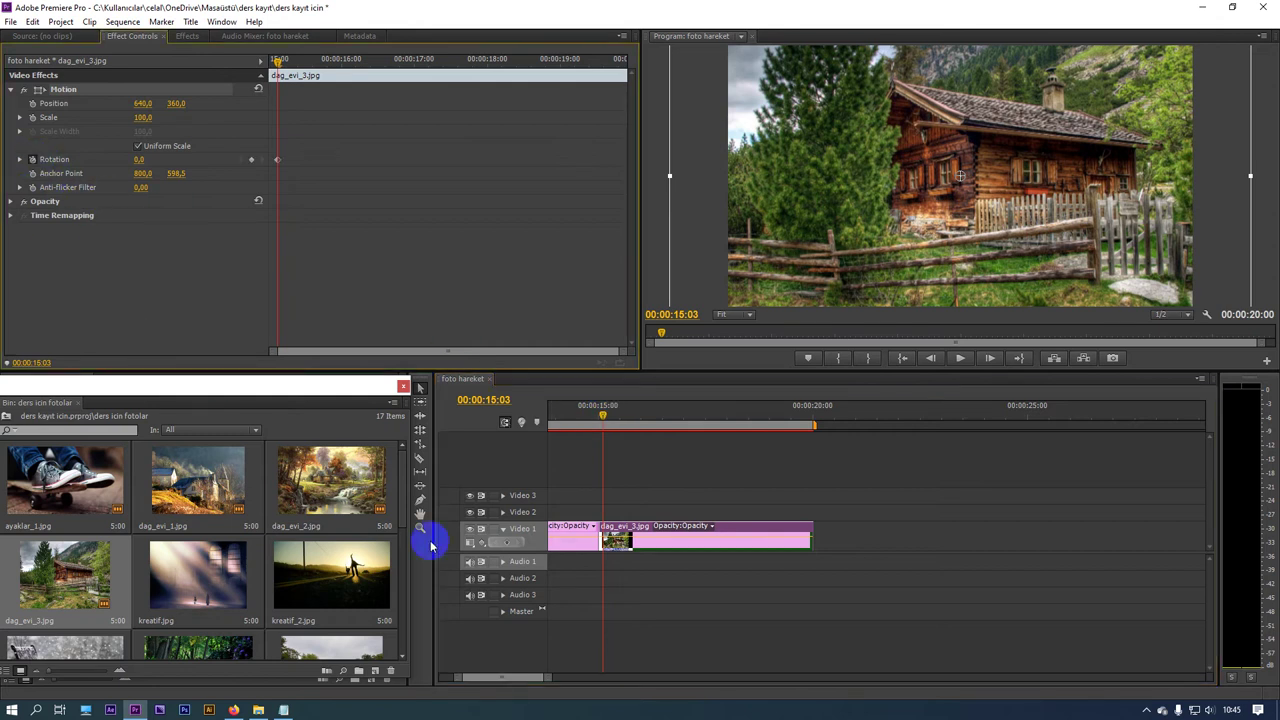
click(810, 420)
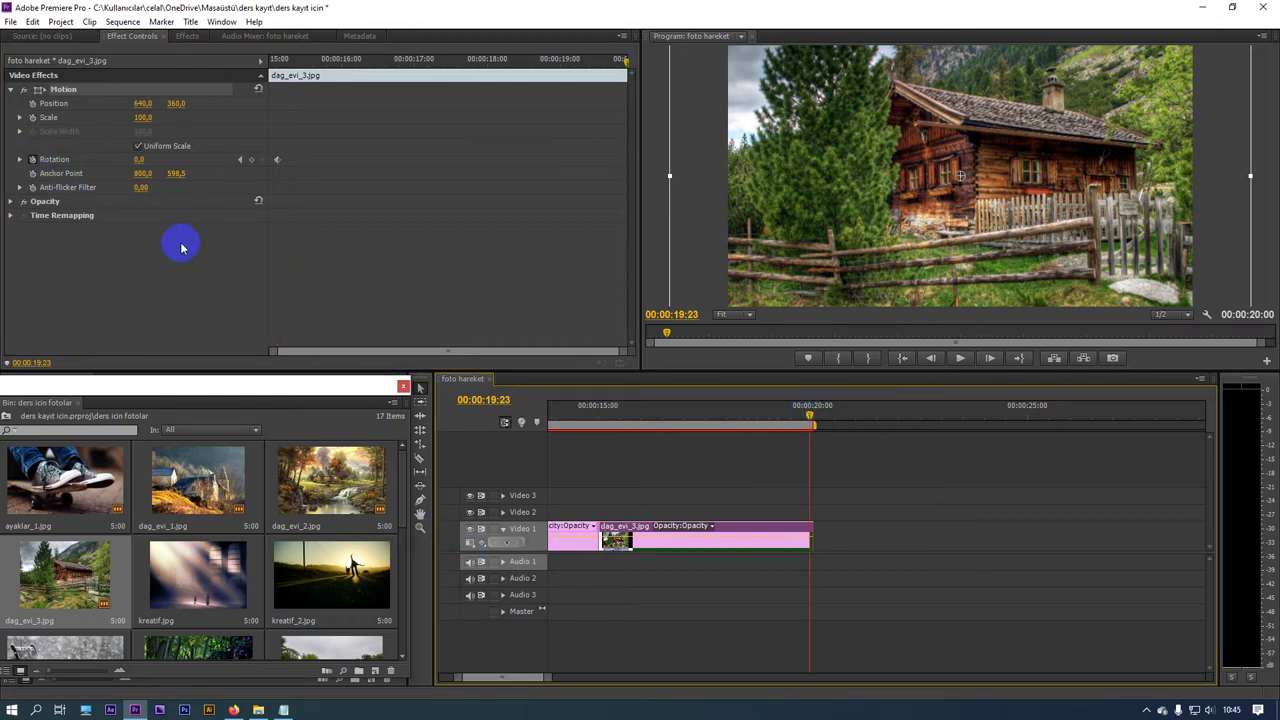
click(279, 60)
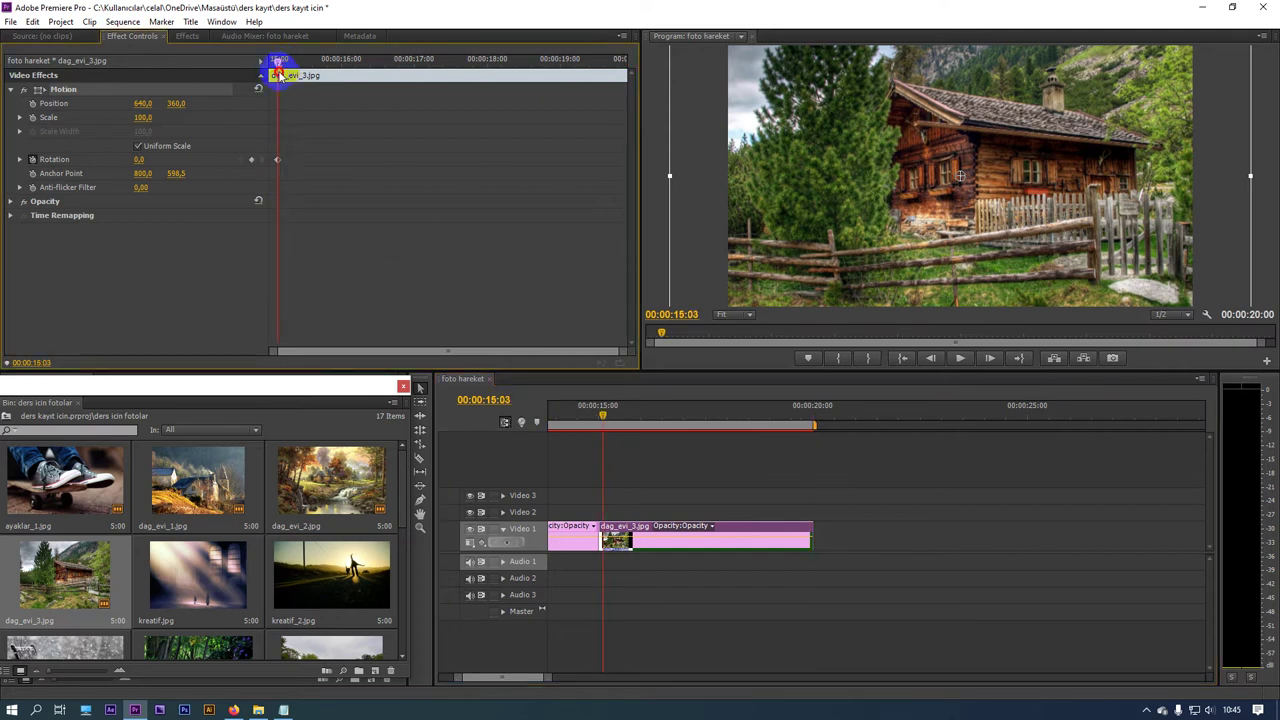
click(277, 162)
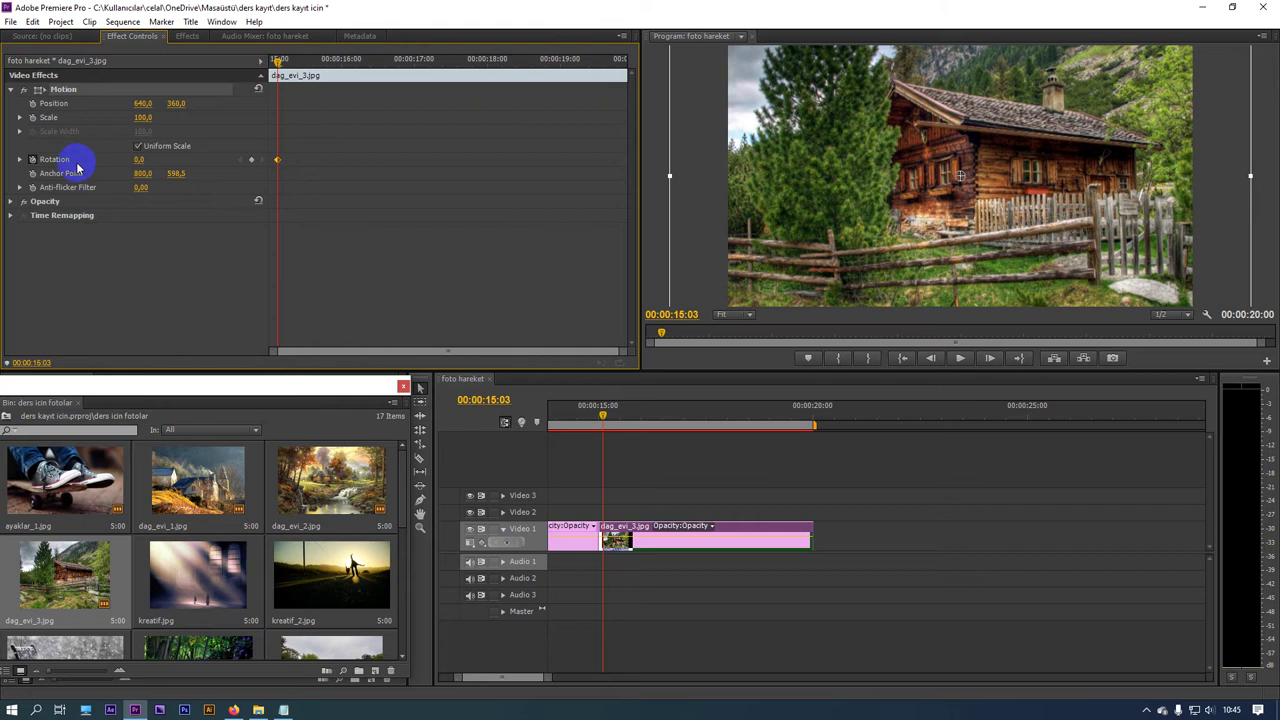
click(139, 160)
text(-10)
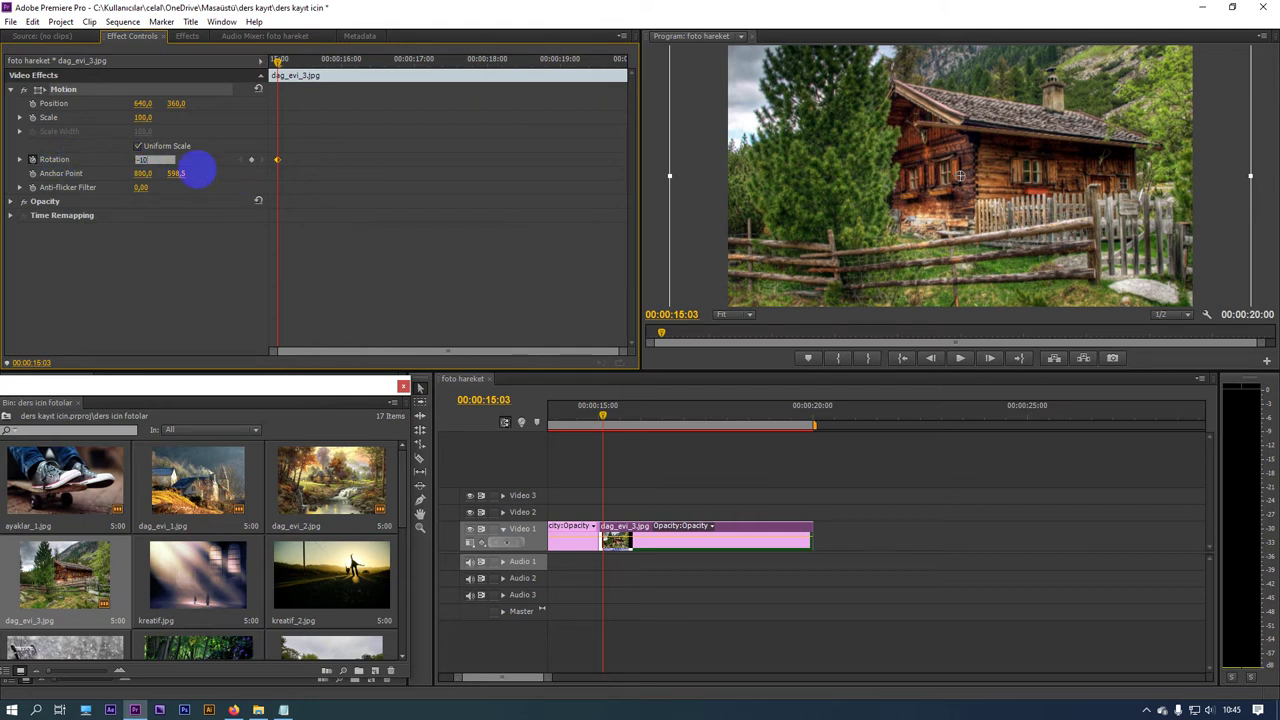
click(198, 174)
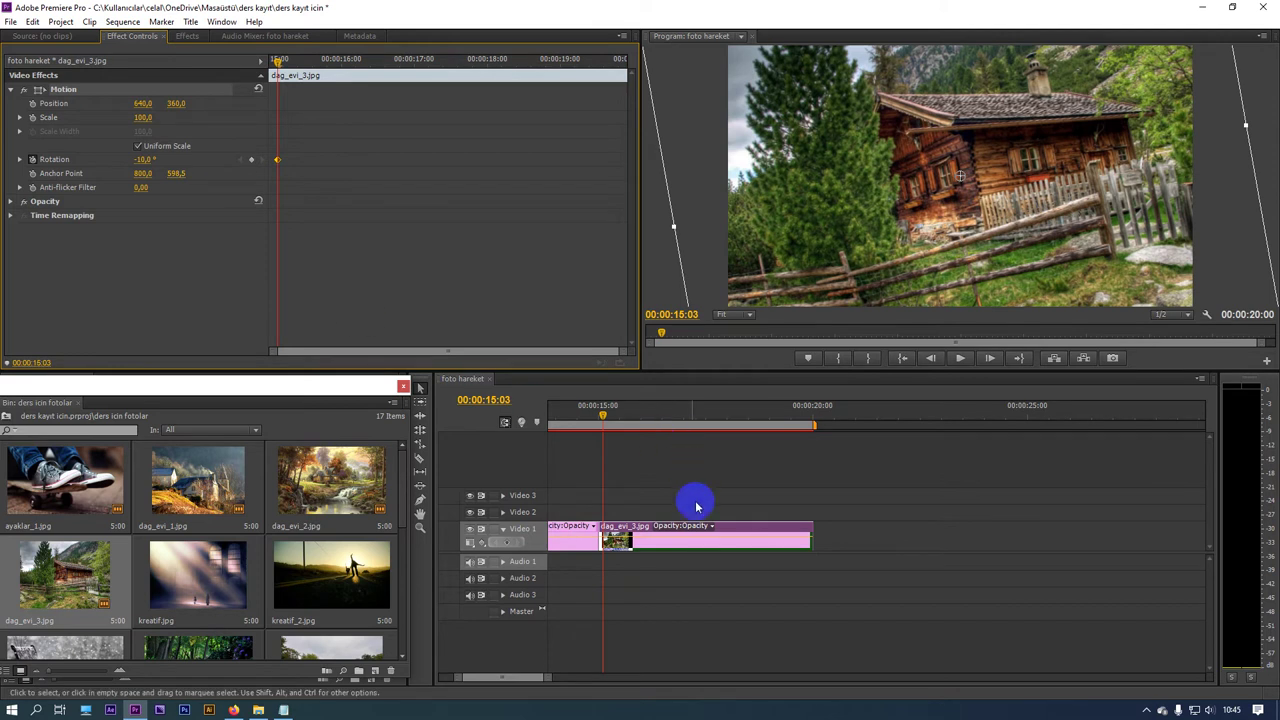
click(176, 174)
drag(143, 160, 208, 178)
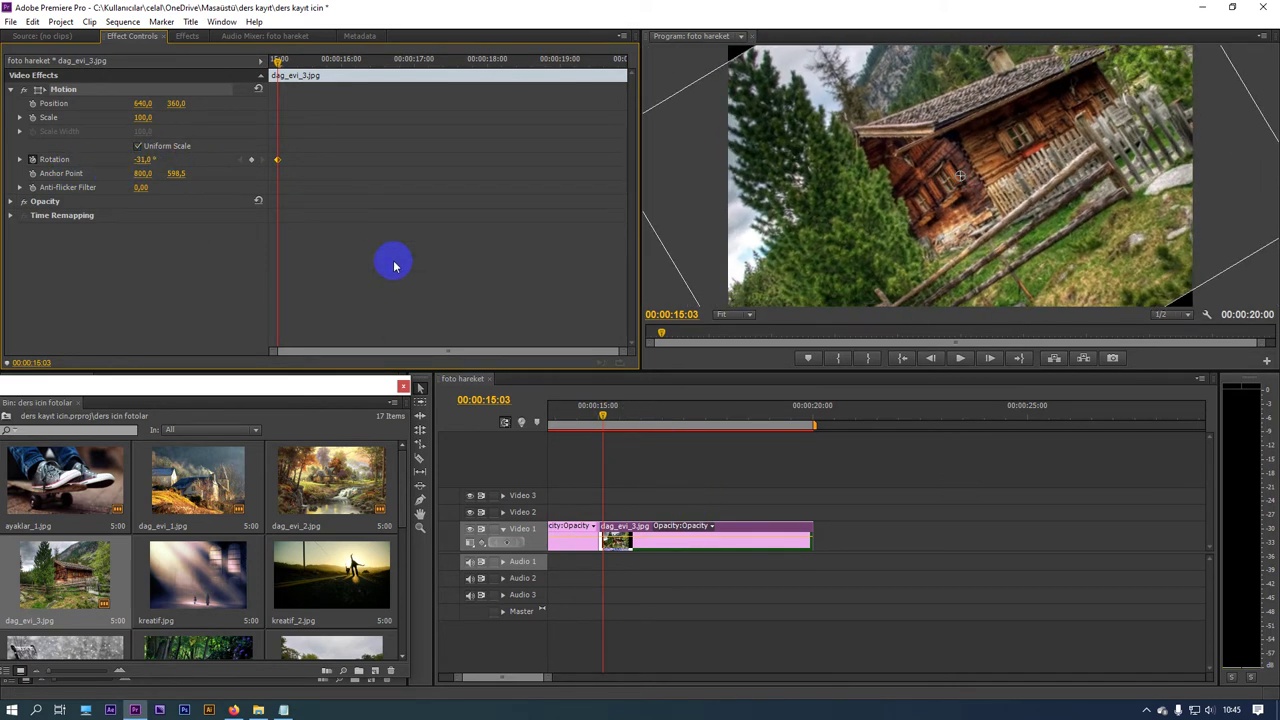
key(ctrl+z)
Step: Add a 10° Rotation keyframe near the clip end, preview it, then place kreatif_2.jpg after it
drag(350, 70, 626, 110)
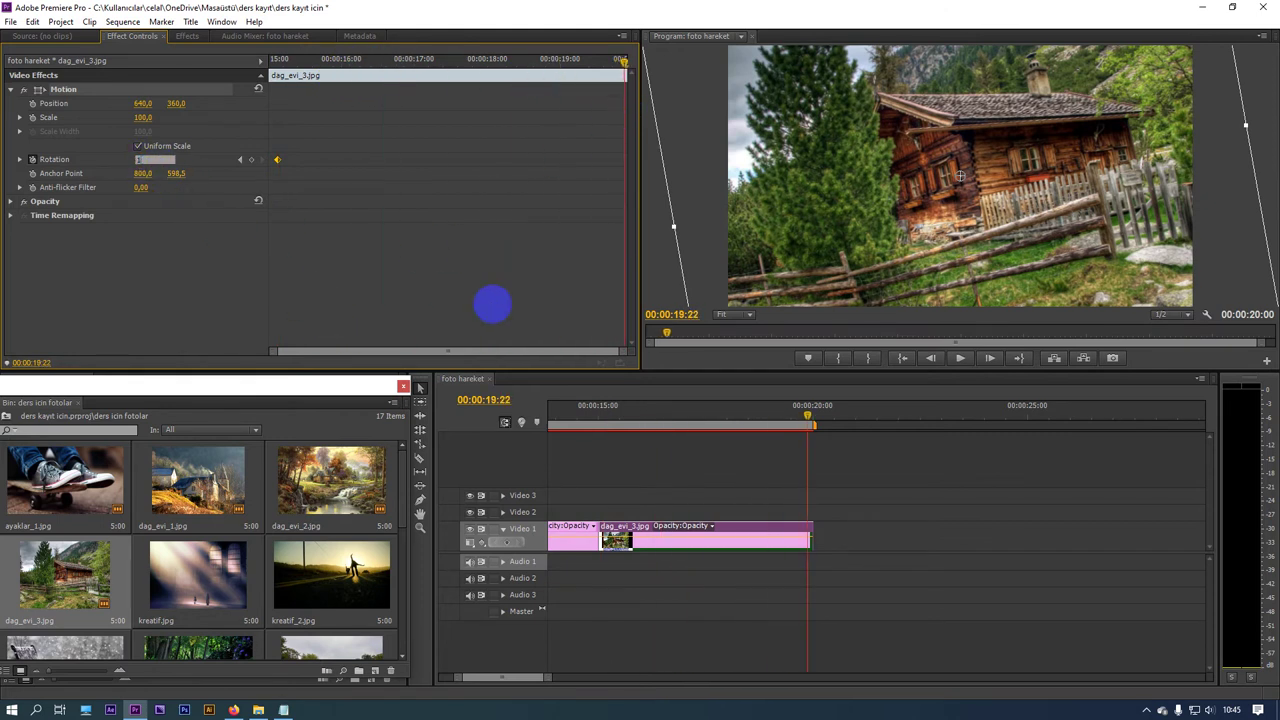
click(493, 306)
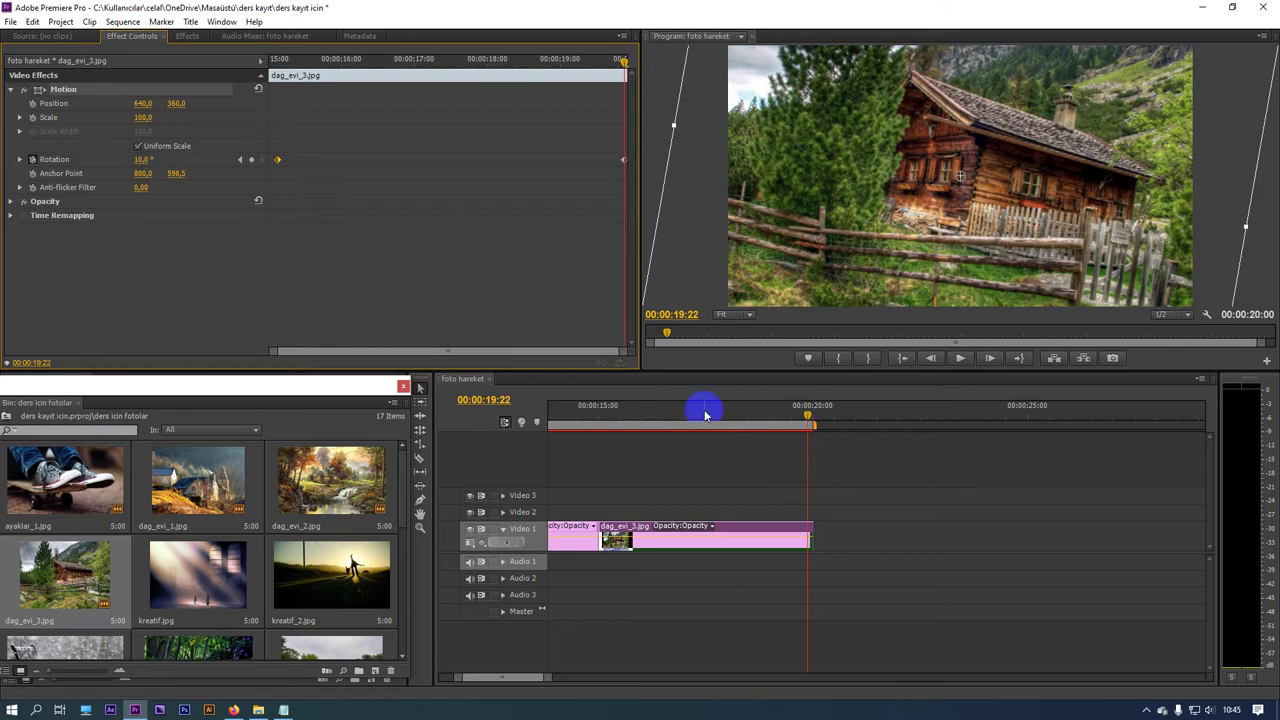
drag(703, 410, 577, 425)
key(space)
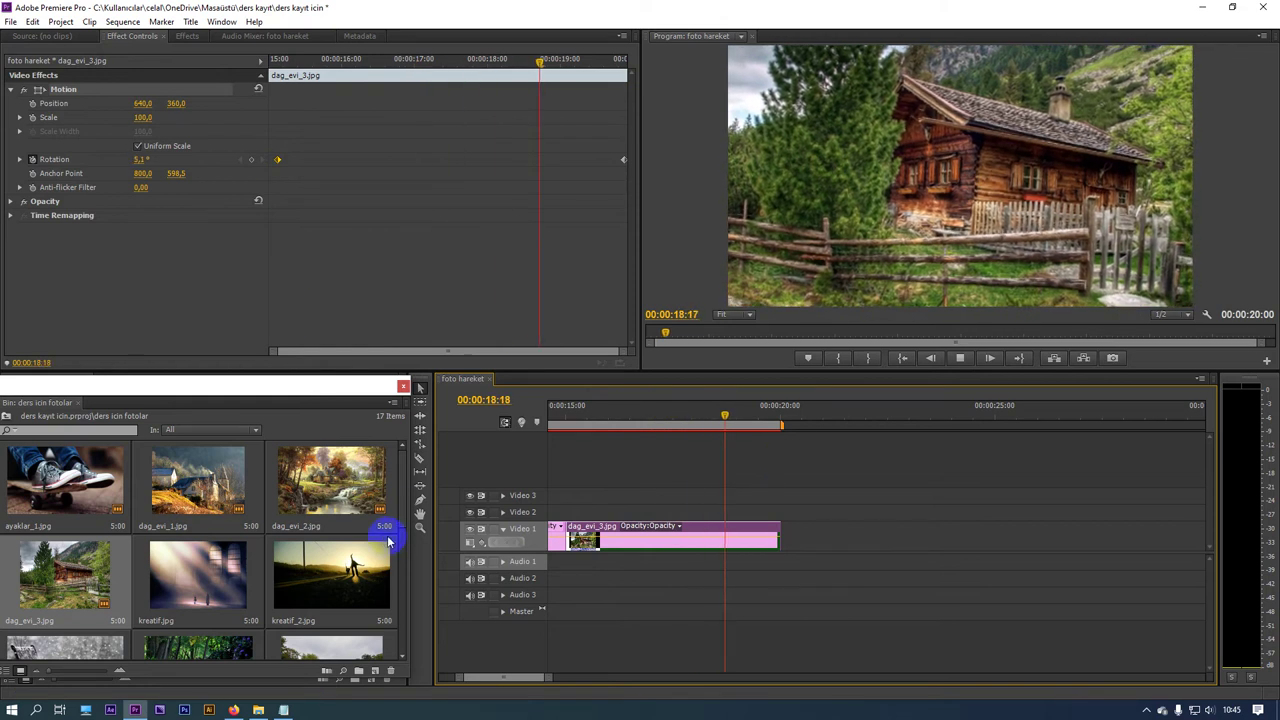
key(space)
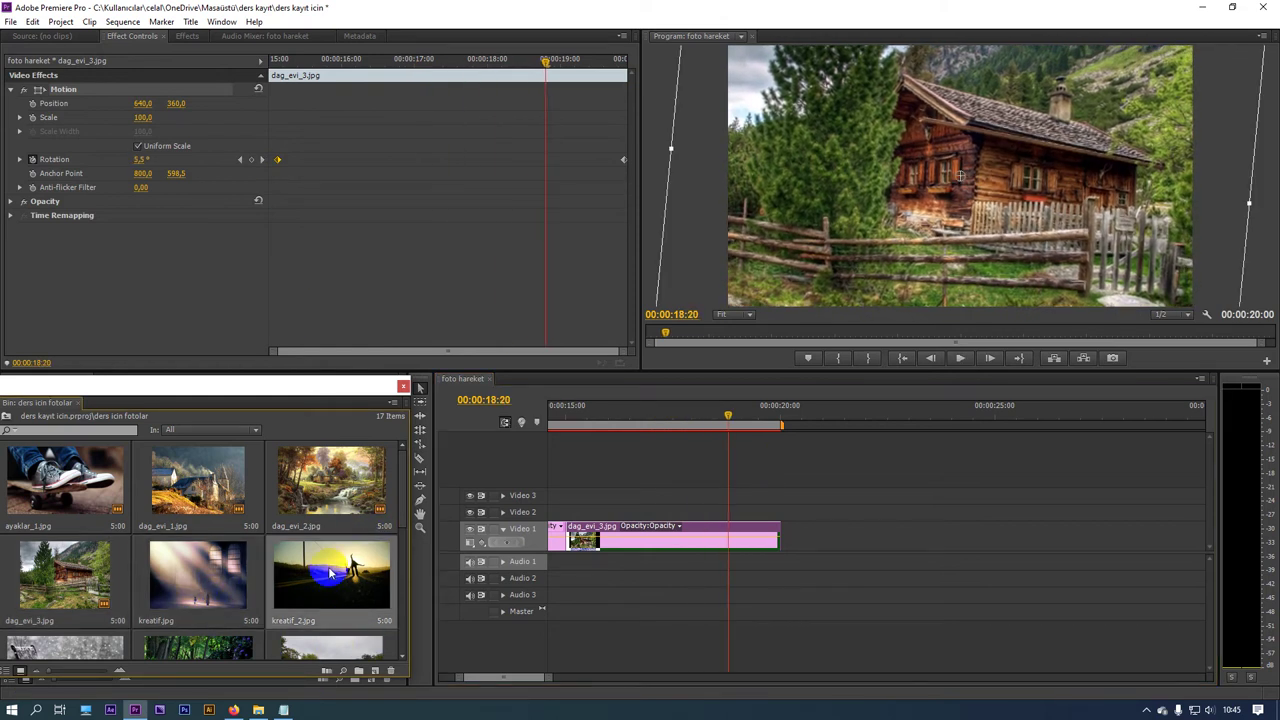
drag(342, 573, 785, 535)
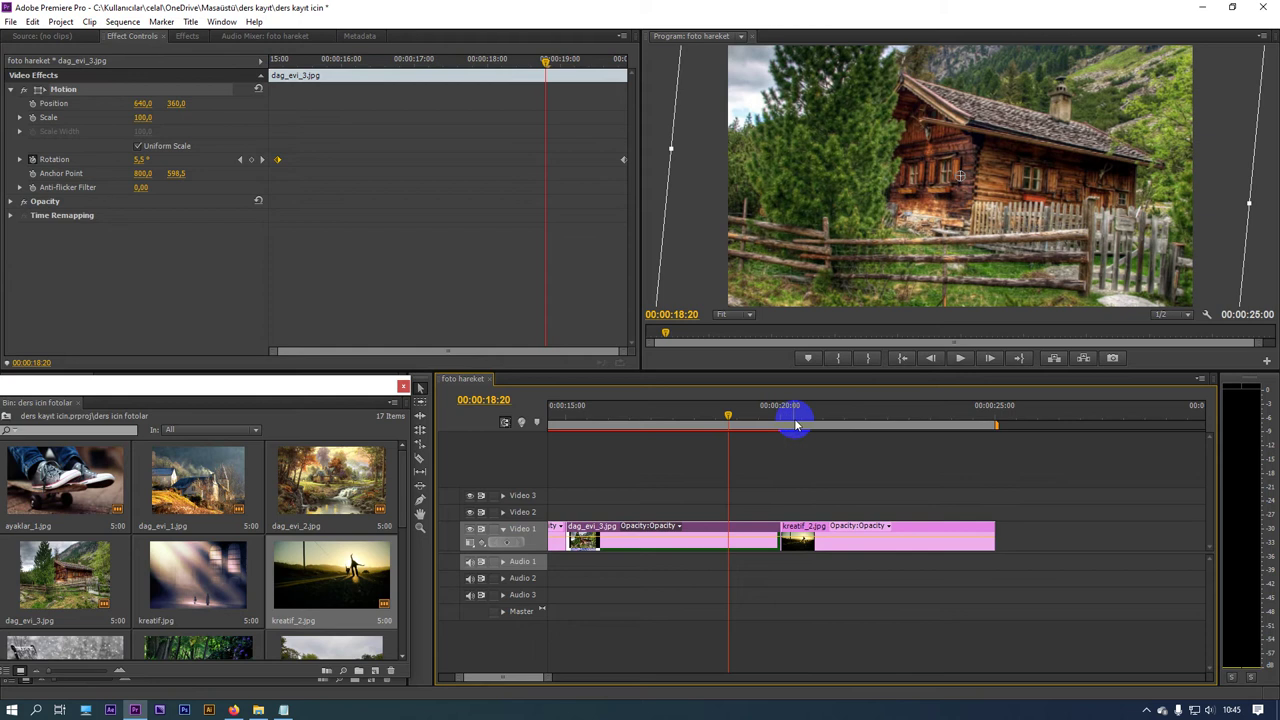
Step: Select the kreatif_2 clip on Video 1 and expand its Motion properties
click(790, 420)
mouse_move(790, 420)
mouse_down()
mouse_move(688, 449)
mouse_move(789, 459)
mouse_up()
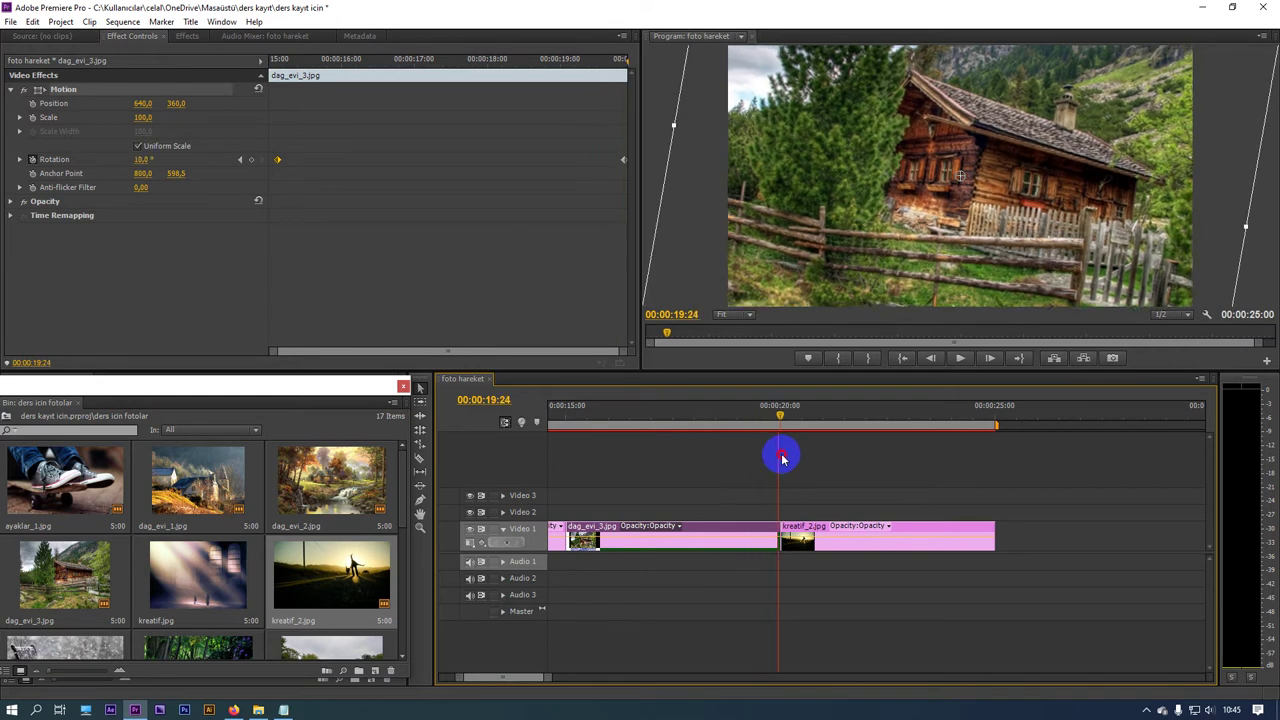
click(800, 540)
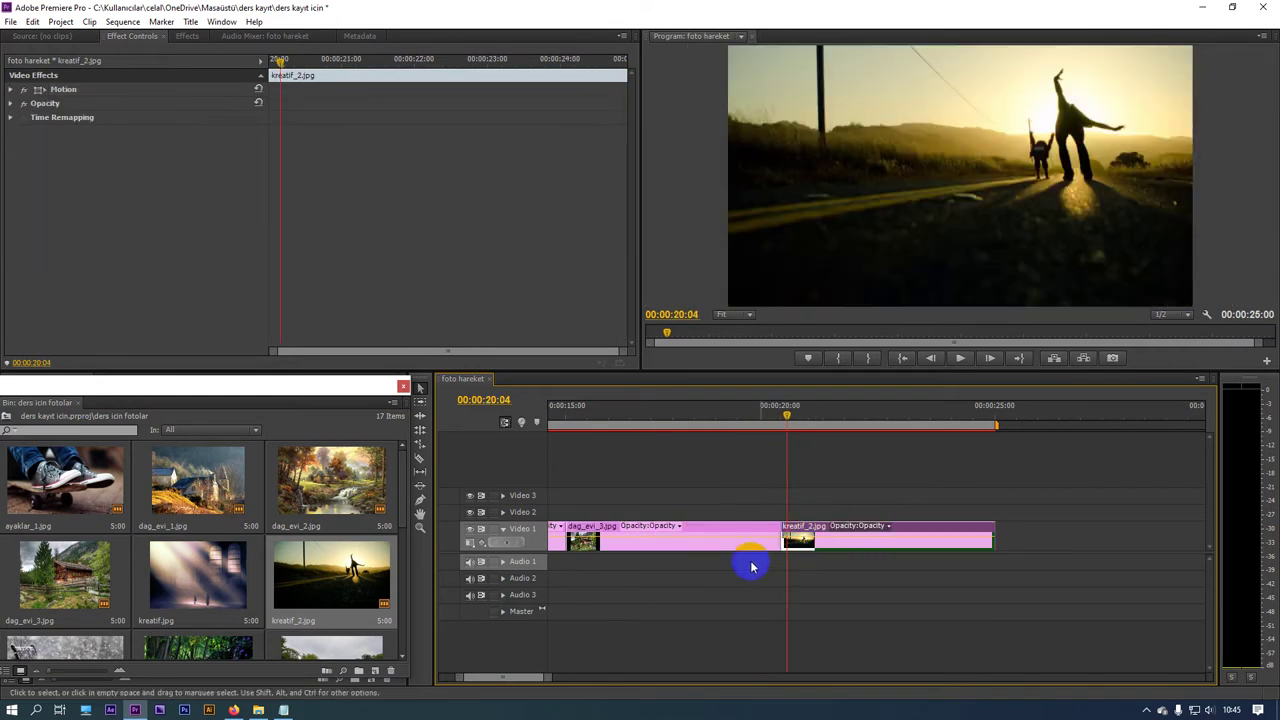
click(72, 95)
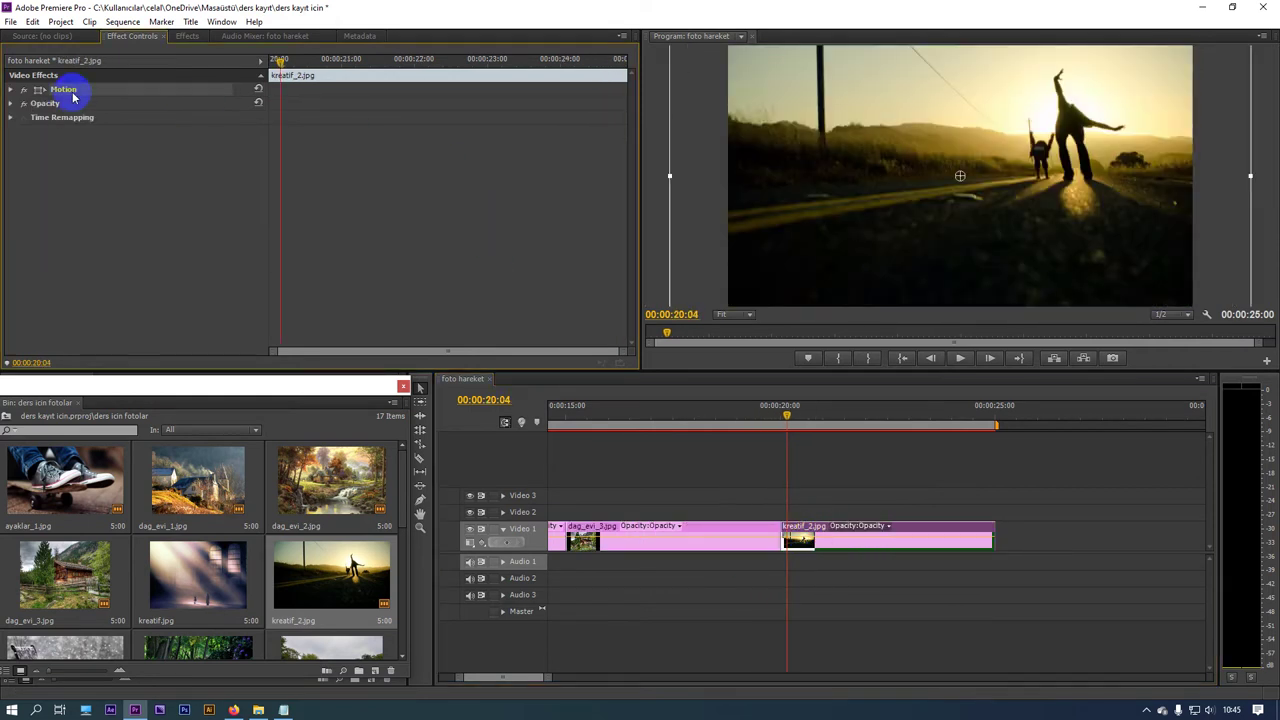
click(9, 90)
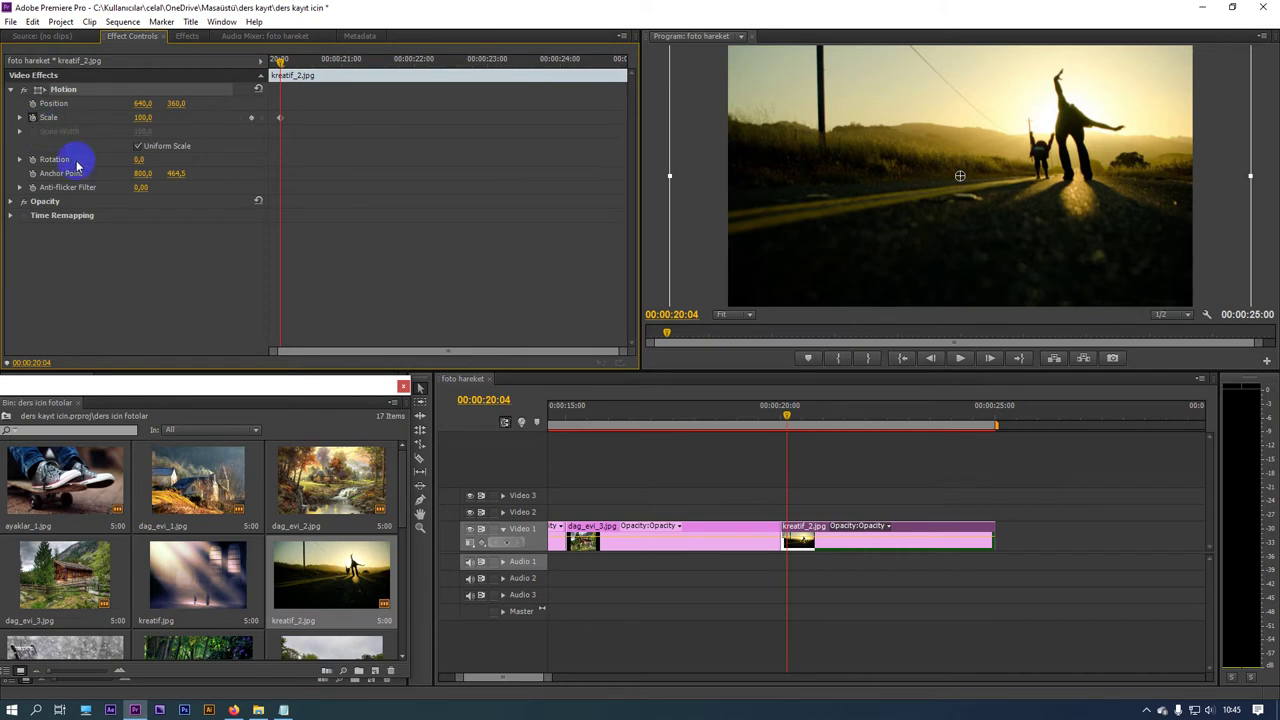
Step: Keyframe kreatif_2's Scale down to 85 near its end and preview the zoom-out
drag(290, 61, 620, 129)
click(144, 118)
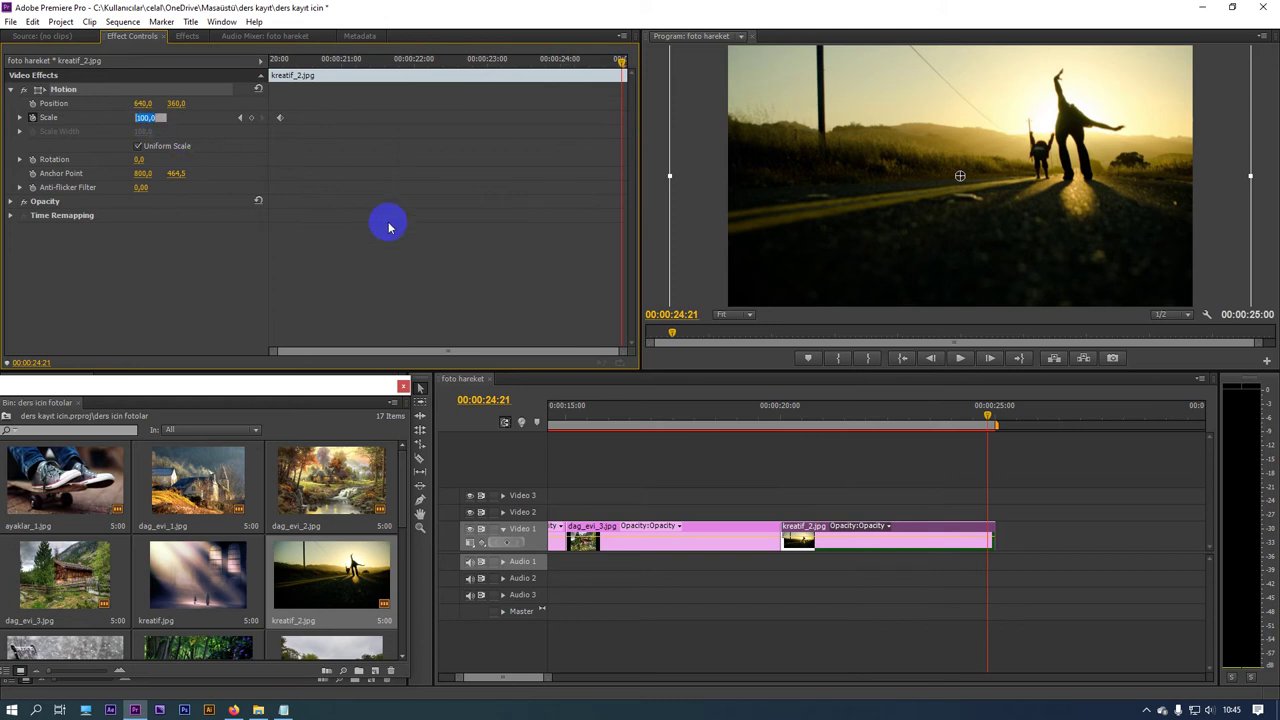
text(85)
click(389, 224)
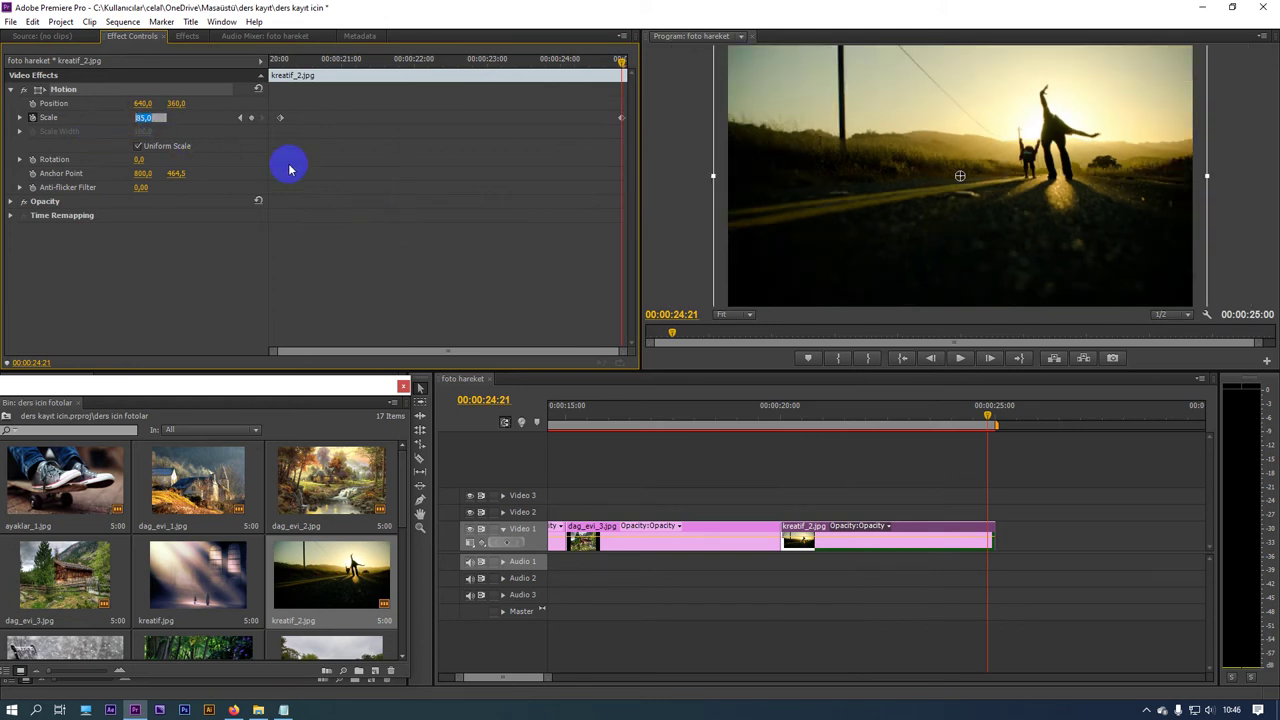
click(793, 432)
key(space)
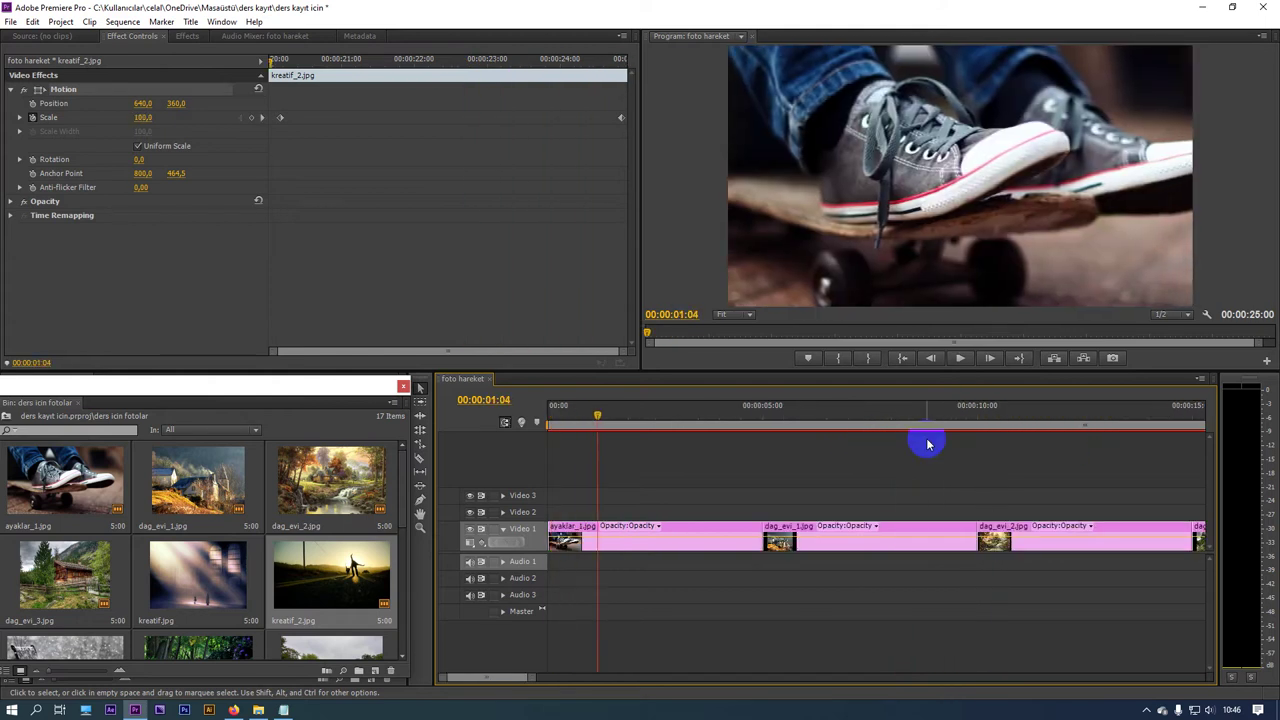
key(End)
drag(877, 428, 832, 442)
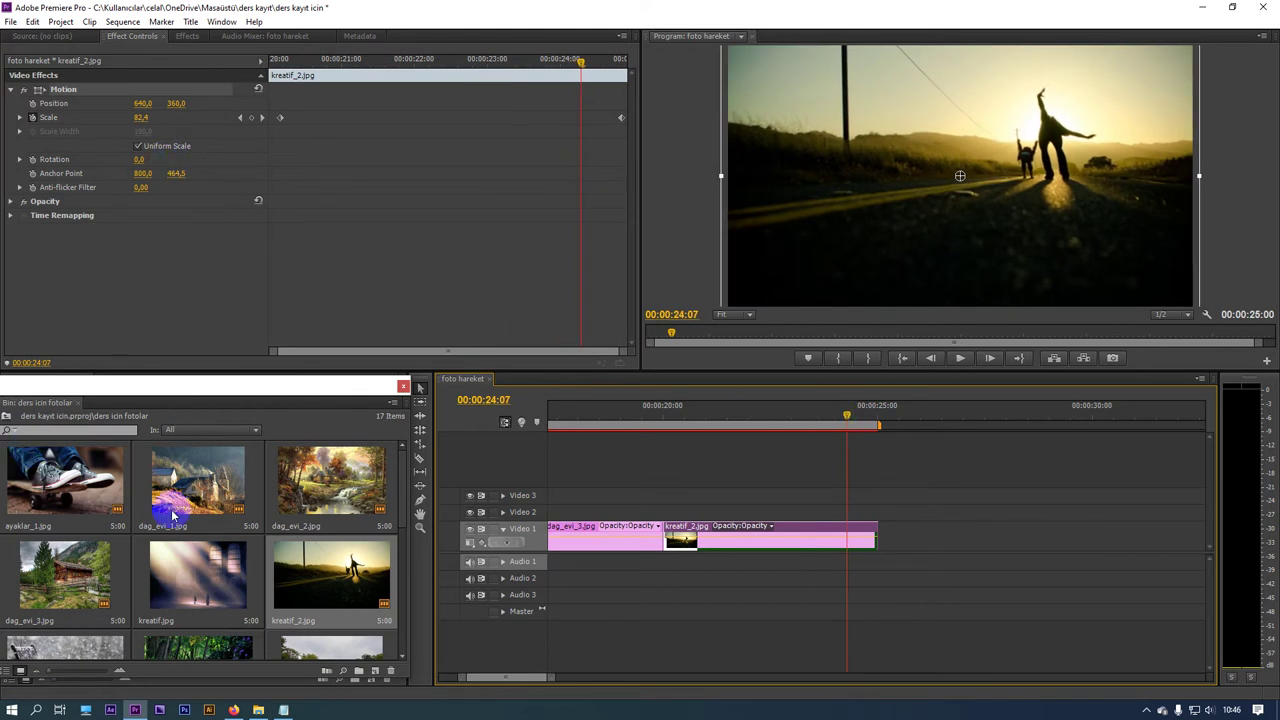
scroll(173, 590, down, 1)
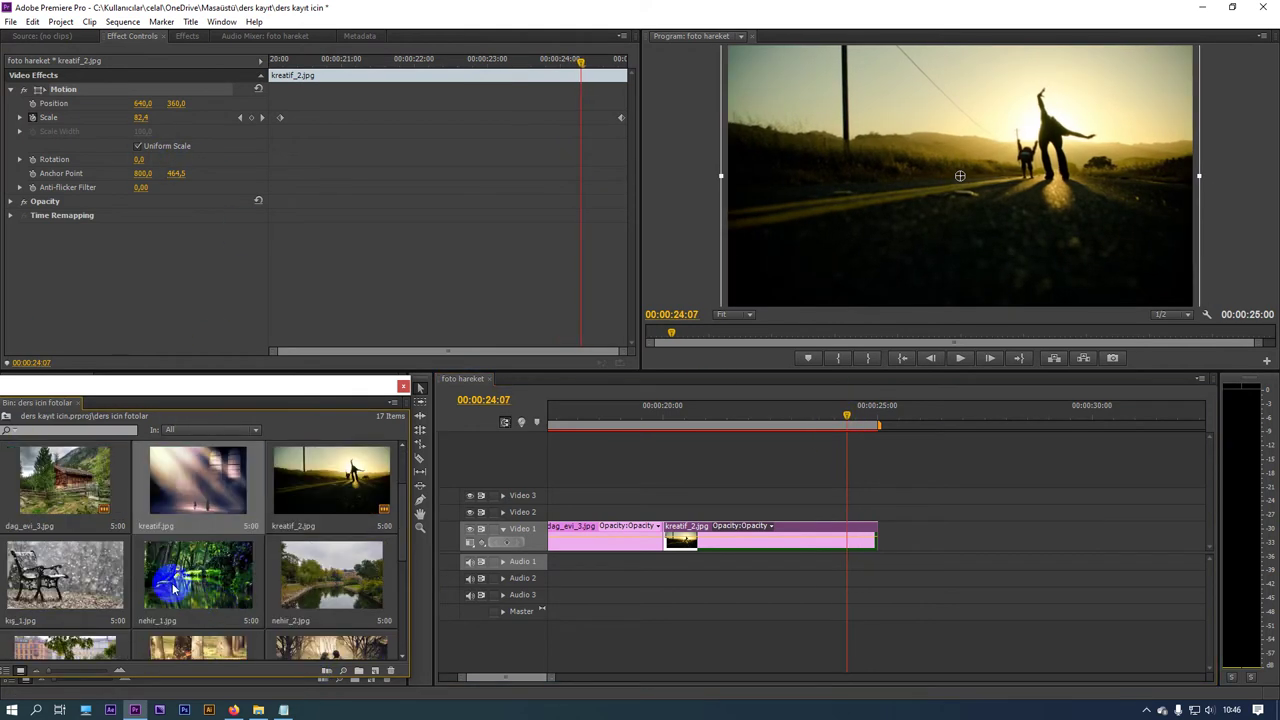
Step: Place kus_1.jpg on Video 2 overlapping kreatif_2's end, then select it and expand Motion
click(134, 604)
mouse_move(770, 564)
mouse_down()
mouse_move(905, 537)
mouse_move(890, 543)
mouse_up()
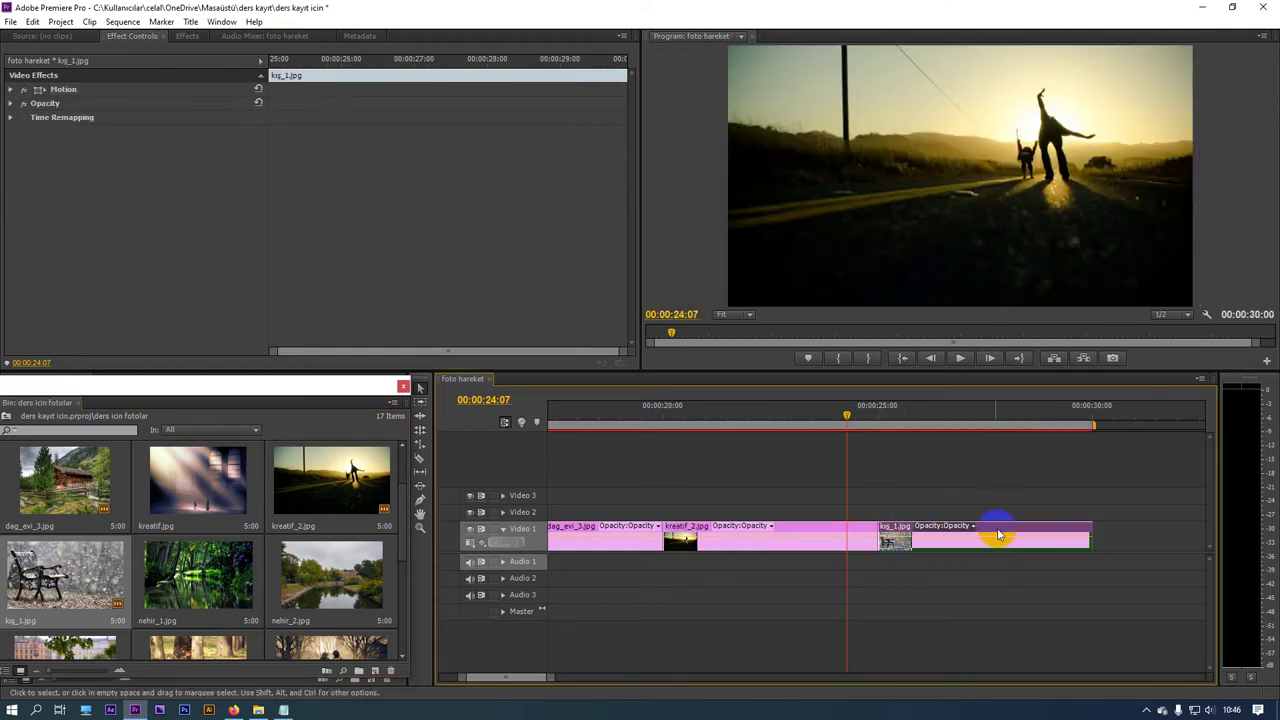
drag(1007, 517, 934, 516)
mouse_move(857, 422)
mouse_down()
mouse_move(844, 433)
mouse_move(857, 429)
mouse_up()
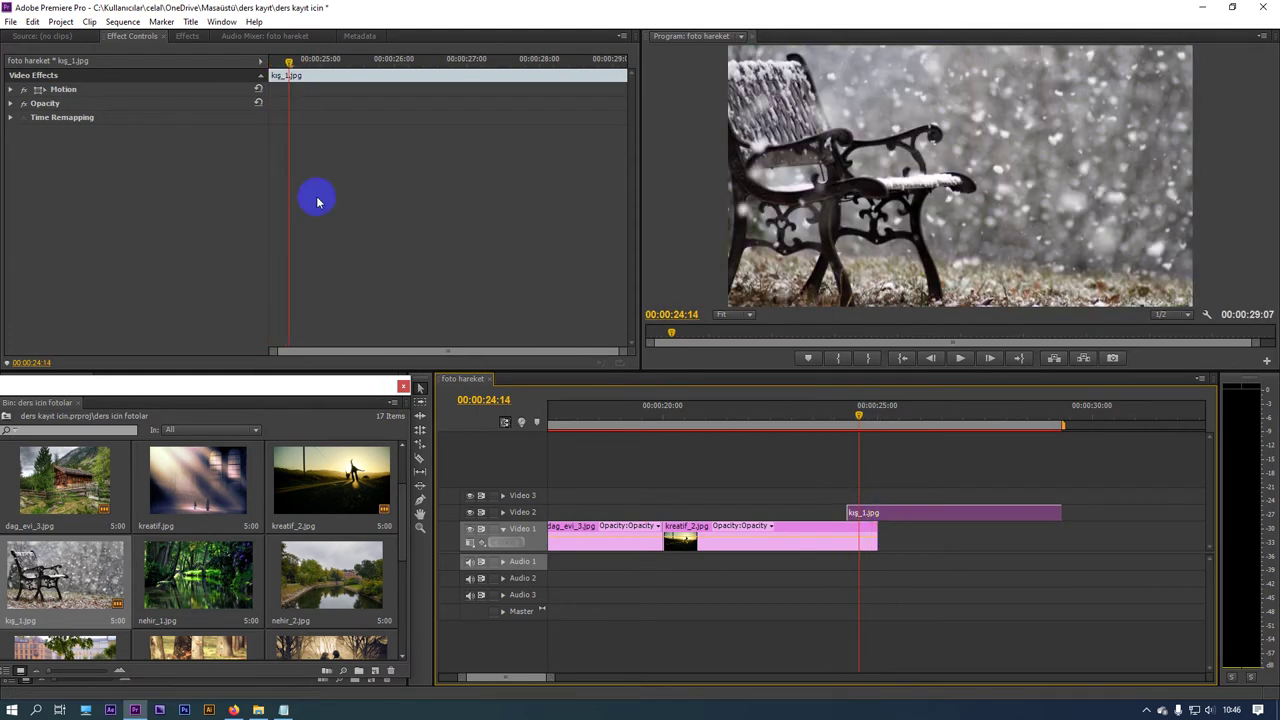
click(503, 512)
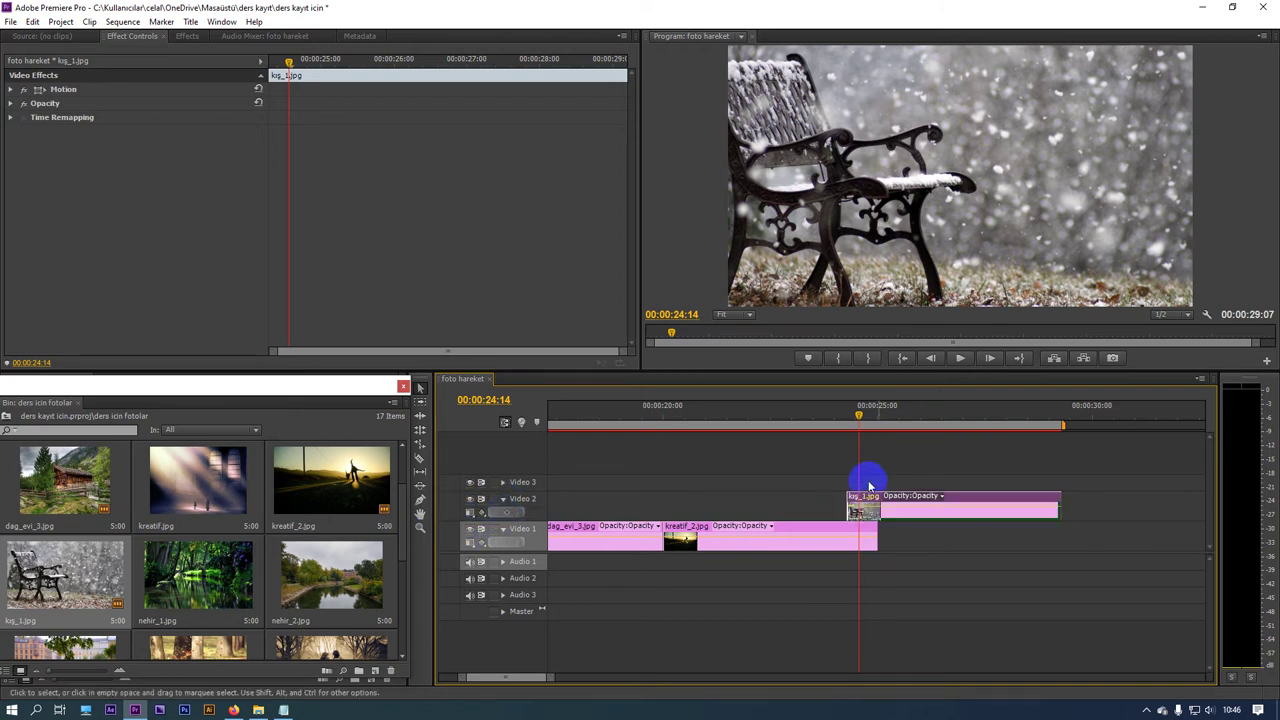
click(866, 495)
drag(857, 423, 846, 423)
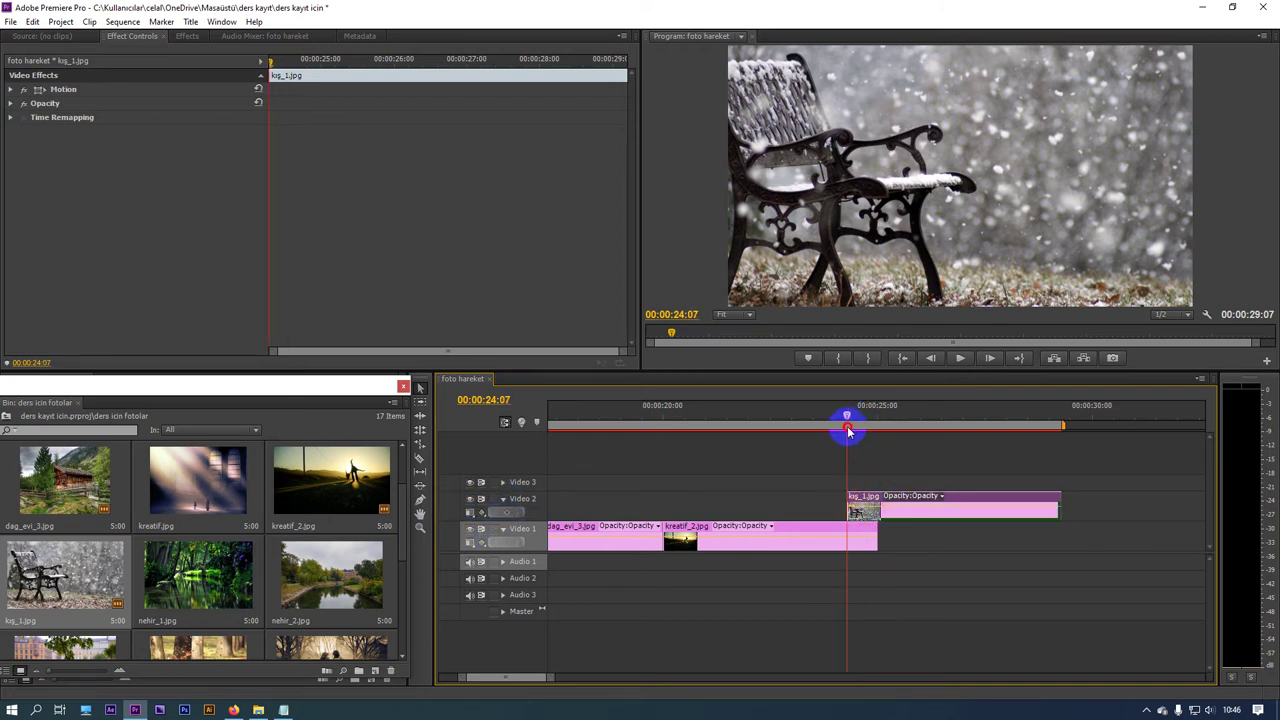
click(162, 100)
click(11, 90)
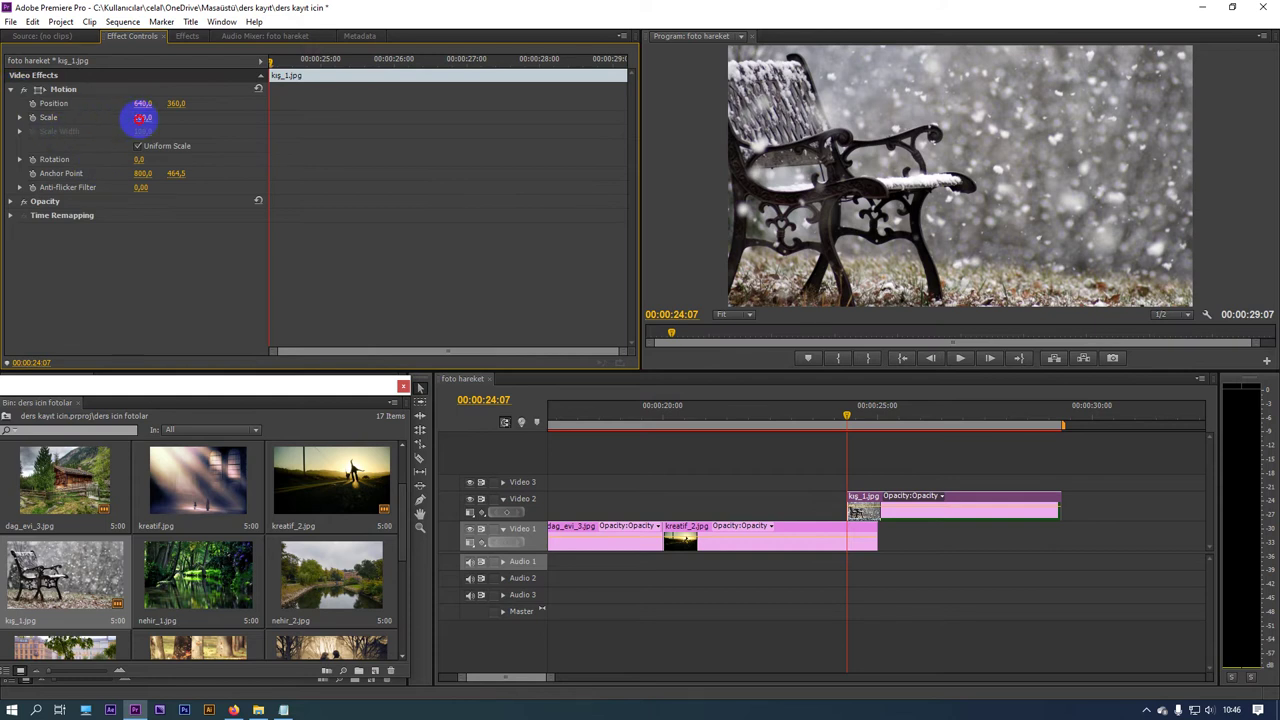
Step: Keyframe the bench photo's Scale at 500 at its start and 100 one frame later
drag(142, 118, 380, 143)
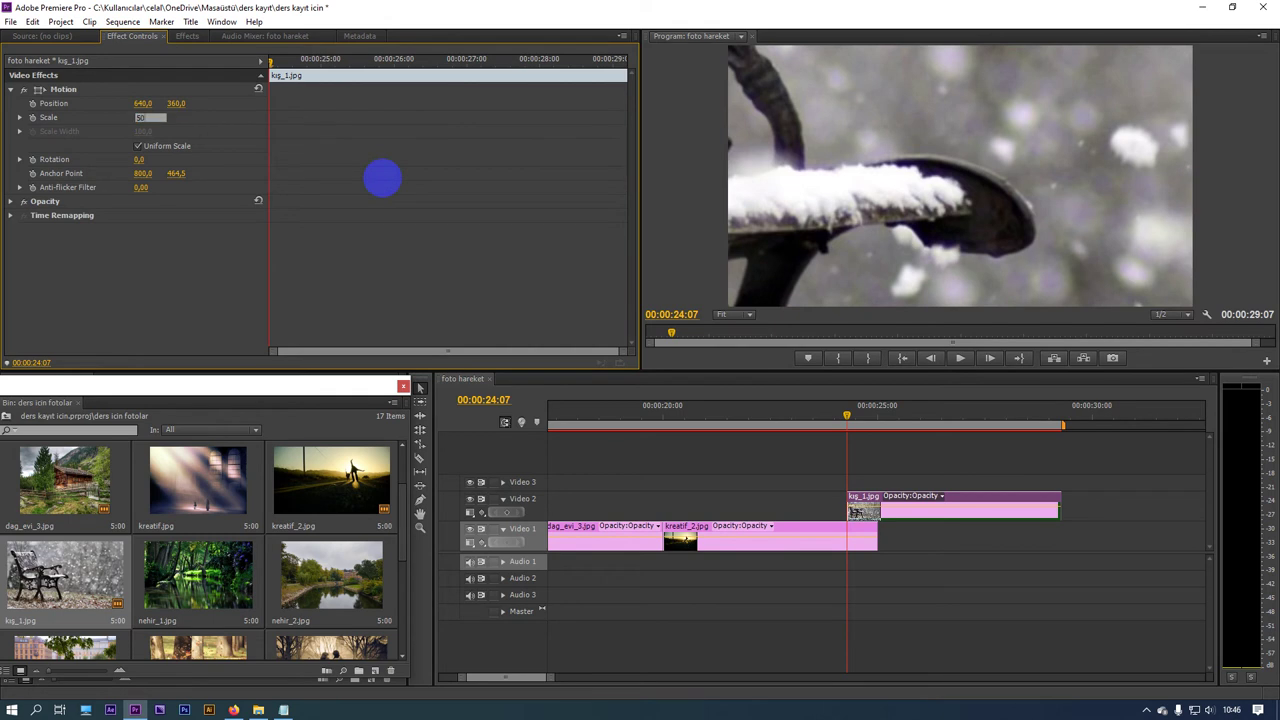
text(0,0)
key(Return)
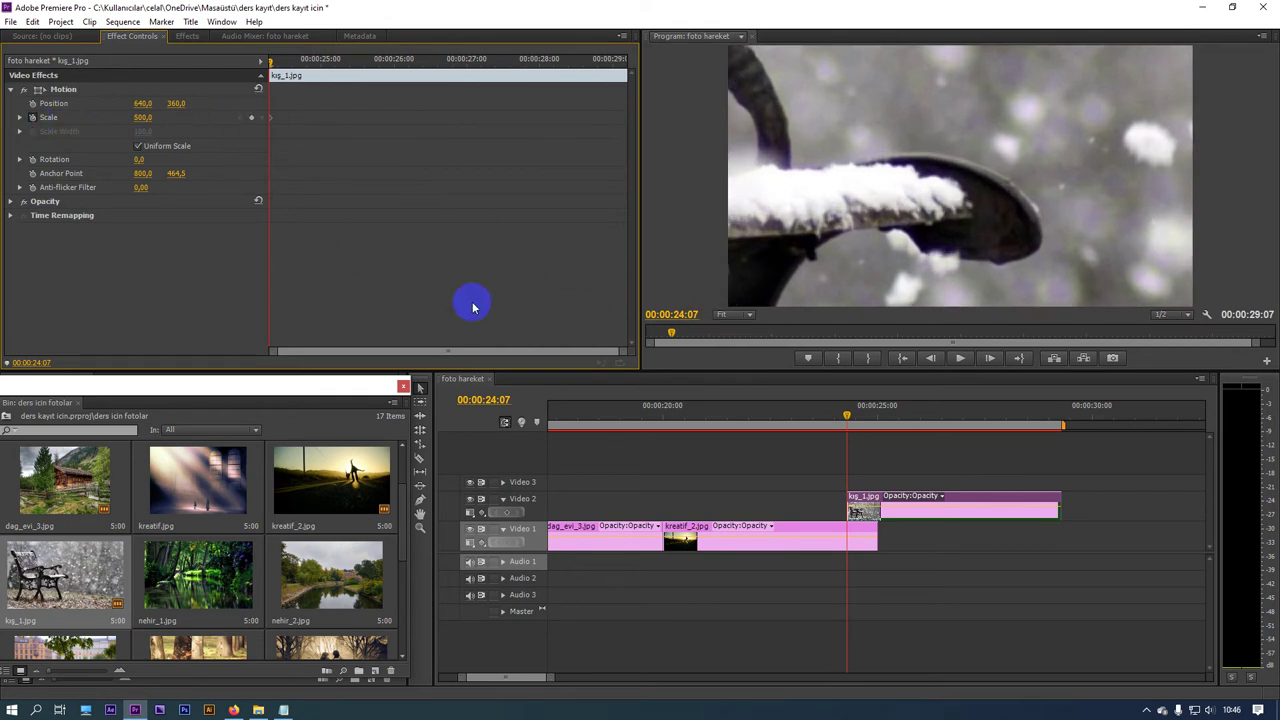
key(Right)
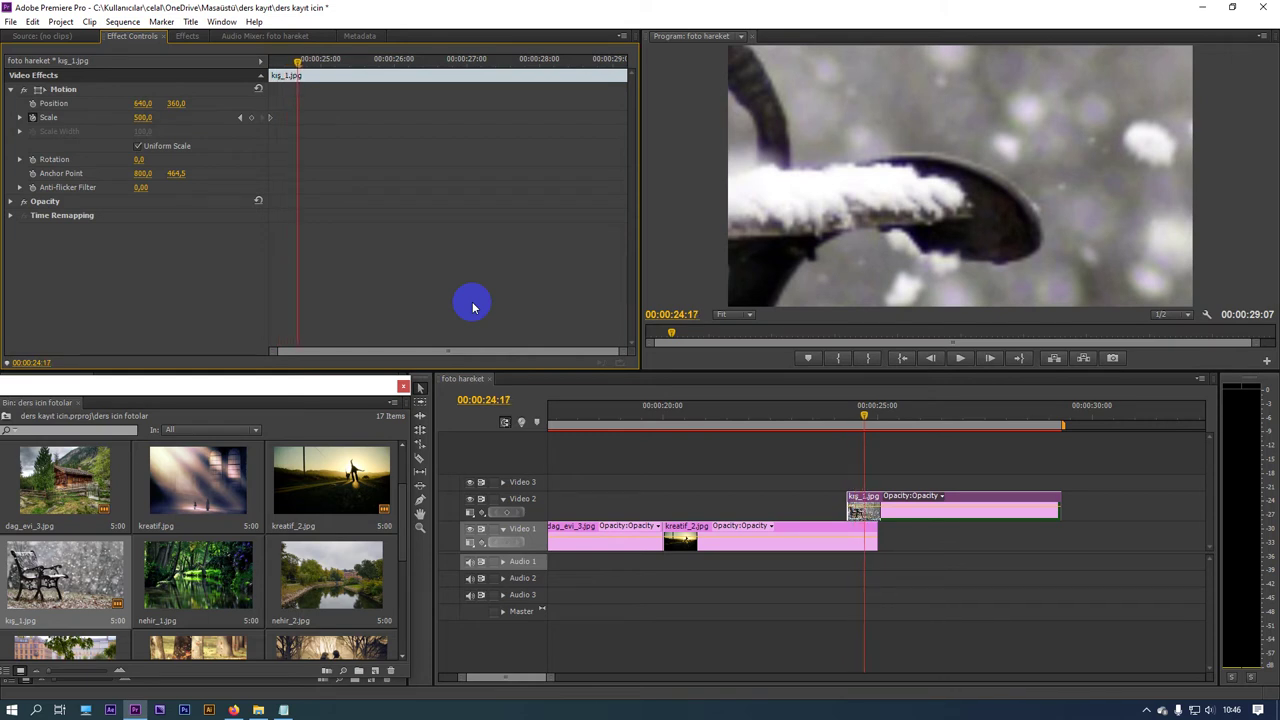
text(100)
click(505, 247)
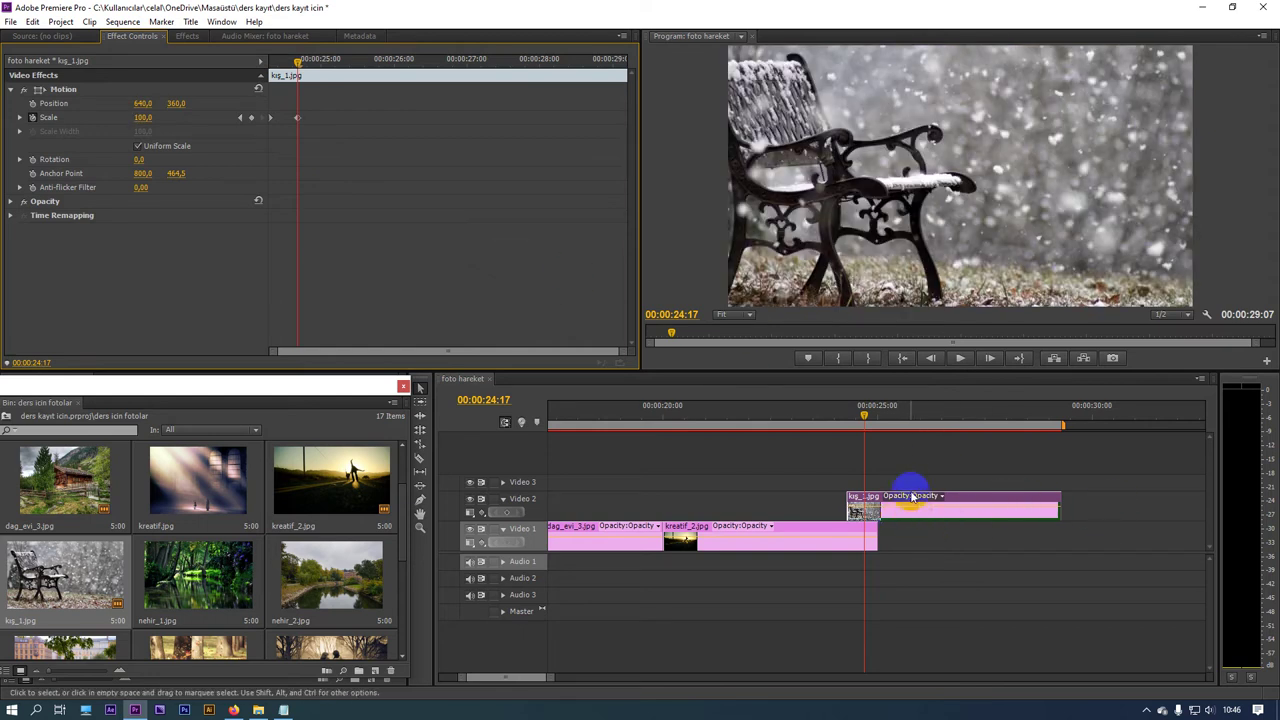
Step: Slide the bench clip on Video 2 to start at the playhead and check its zoom-in
click(896, 512)
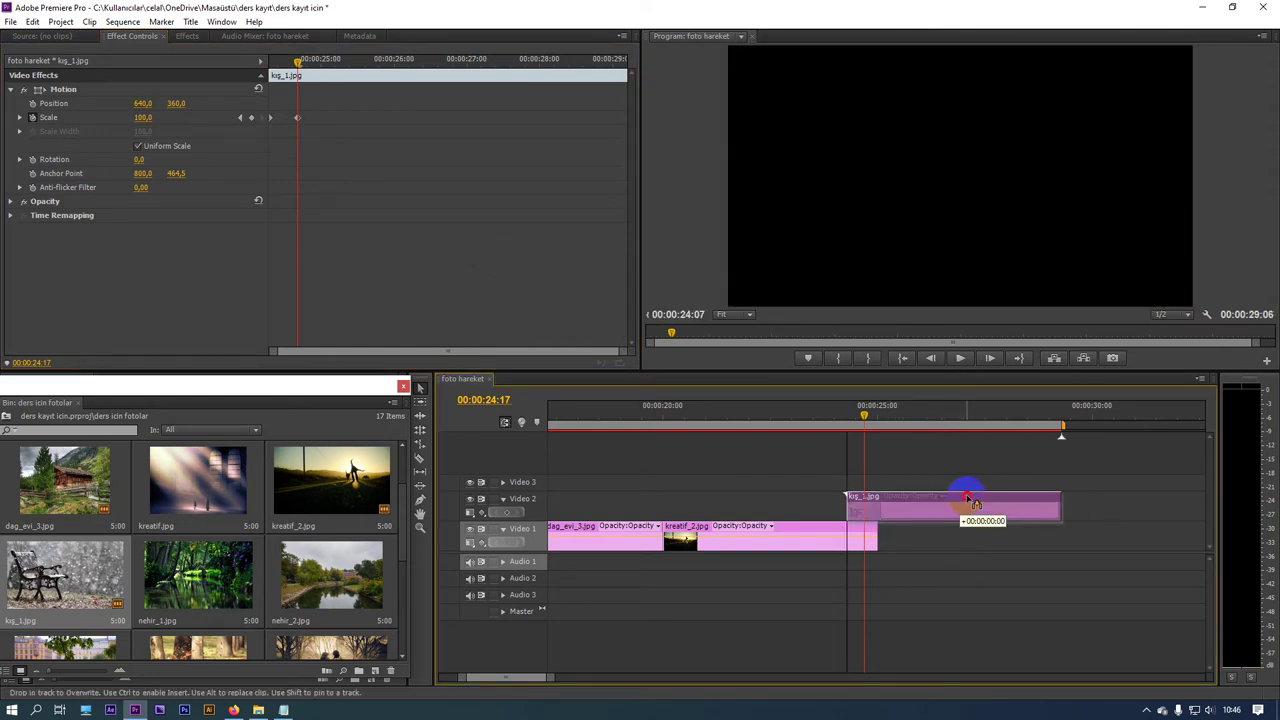
drag(926, 508, 943, 508)
drag(867, 426, 861, 431)
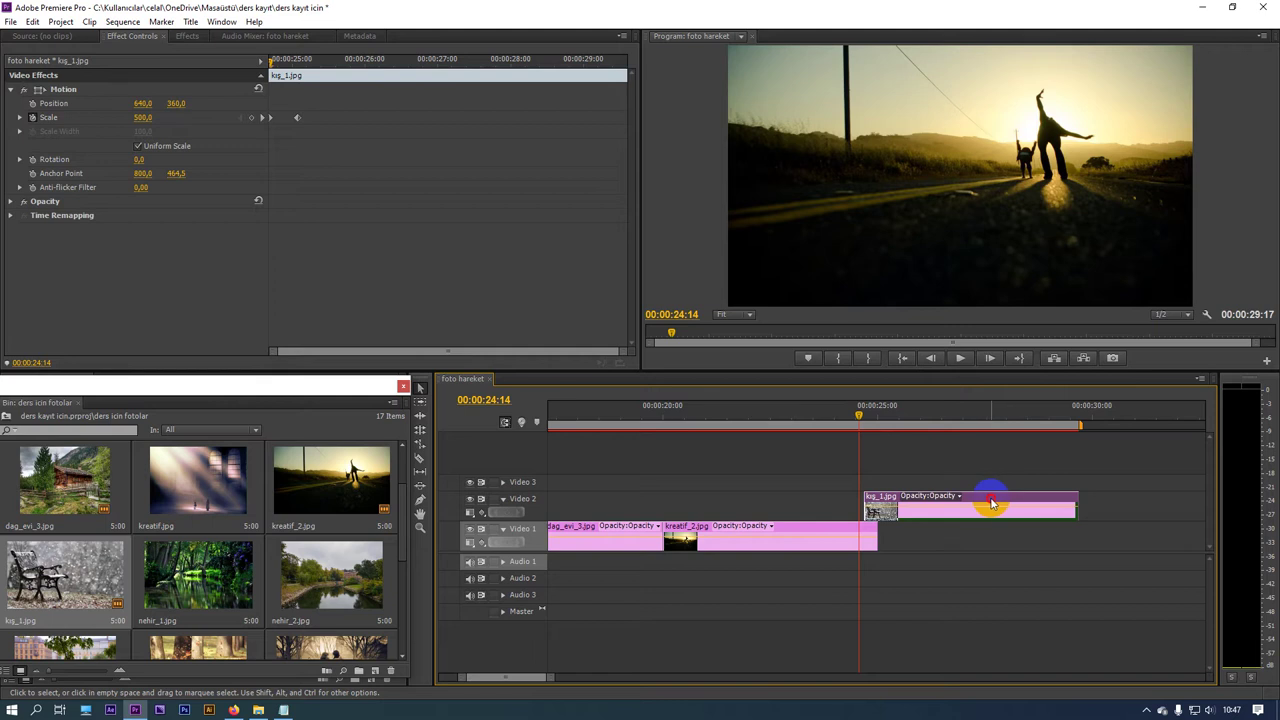
drag(992, 503, 986, 503)
drag(863, 424, 890, 425)
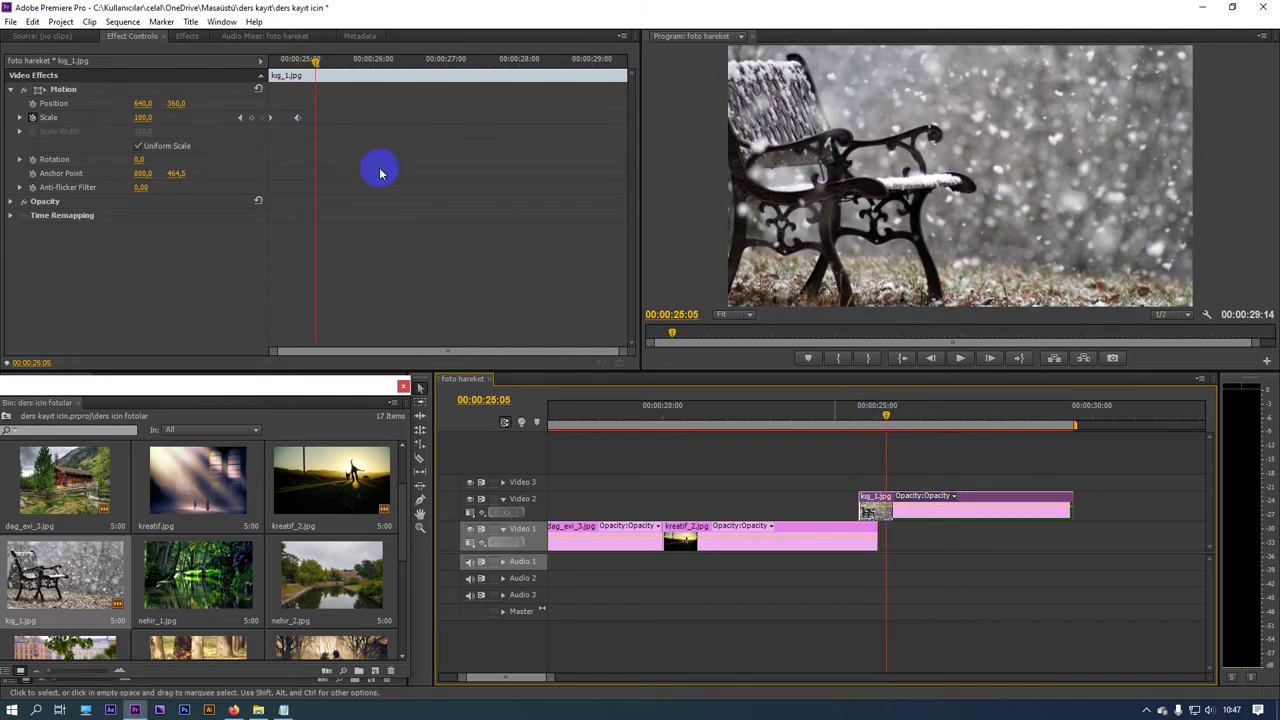
drag(306, 58, 297, 62)
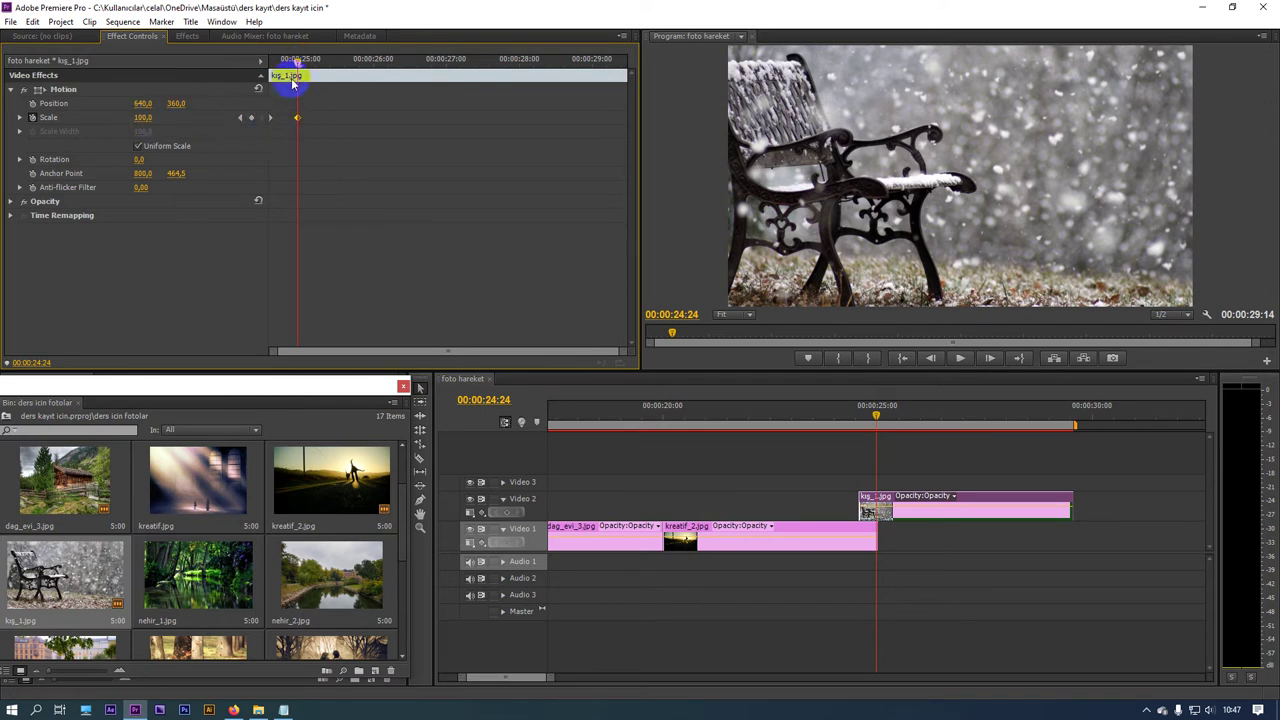
drag(293, 84, 270, 66)
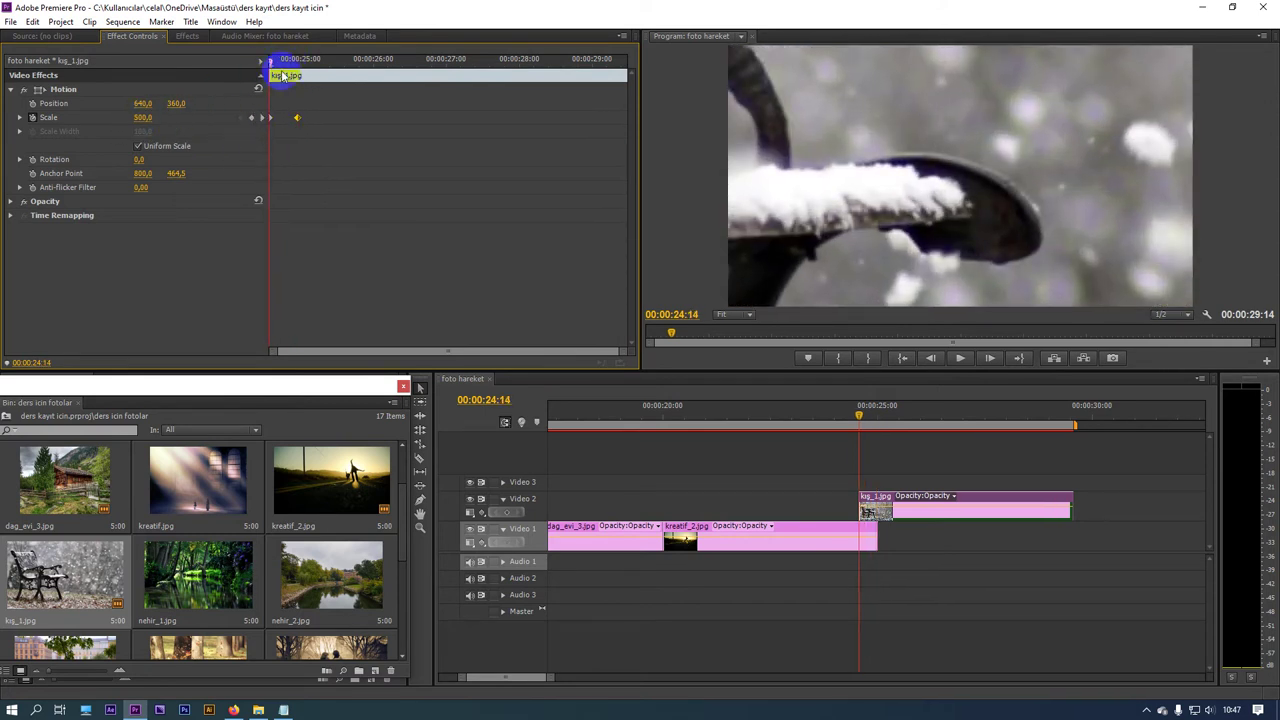
Step: Add a Scale keyframe of 80 at 29:10 near the clip end and play back
click(300, 62)
click(617, 122)
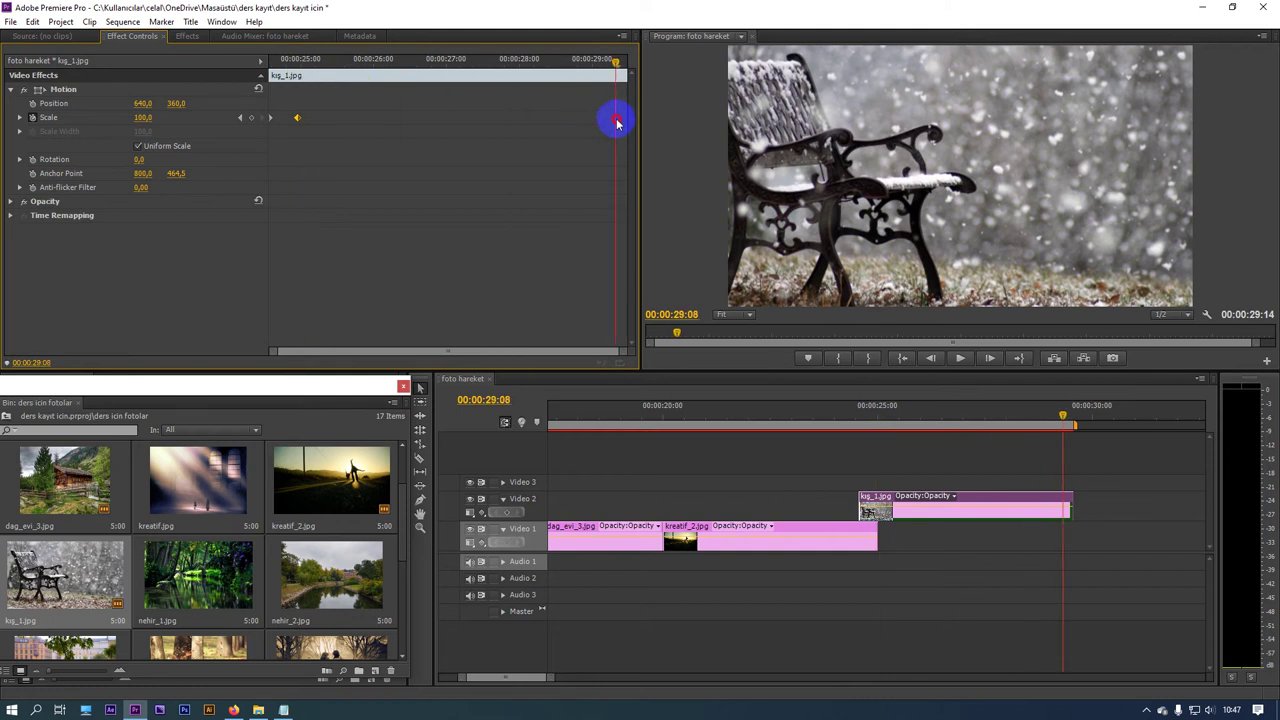
drag(620, 122, 623, 122)
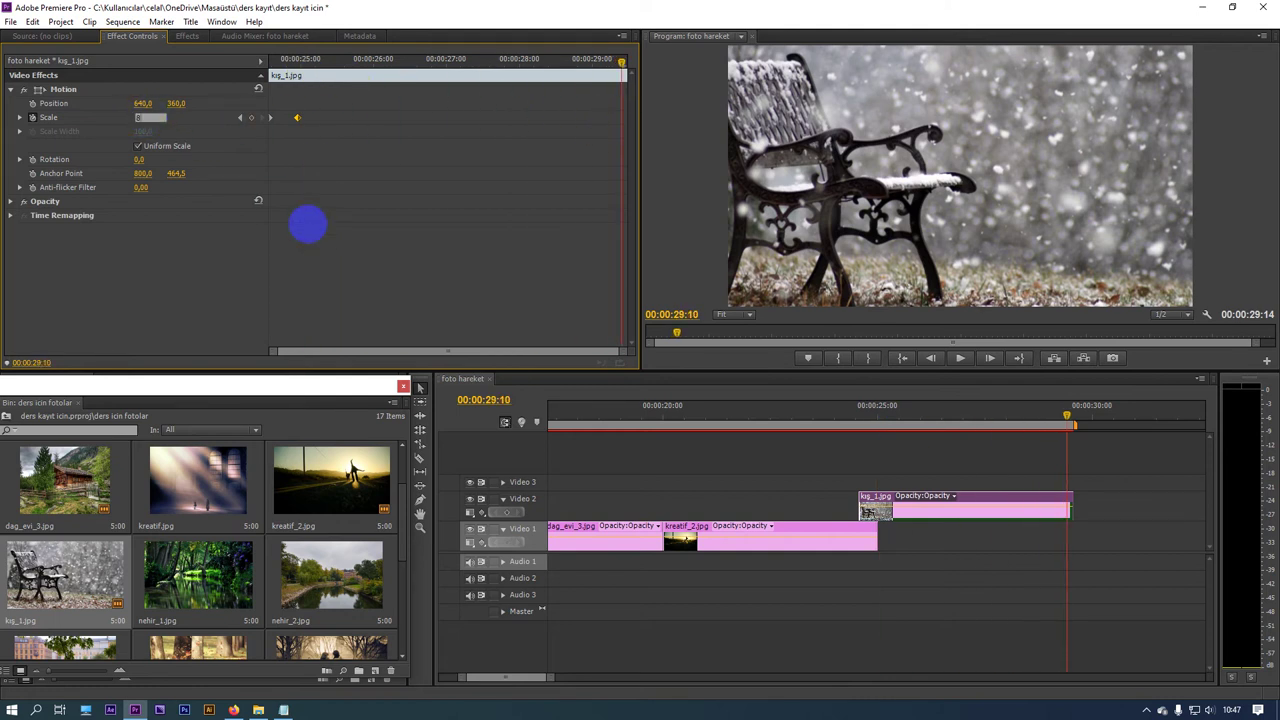
text(0,0)
key(Return)
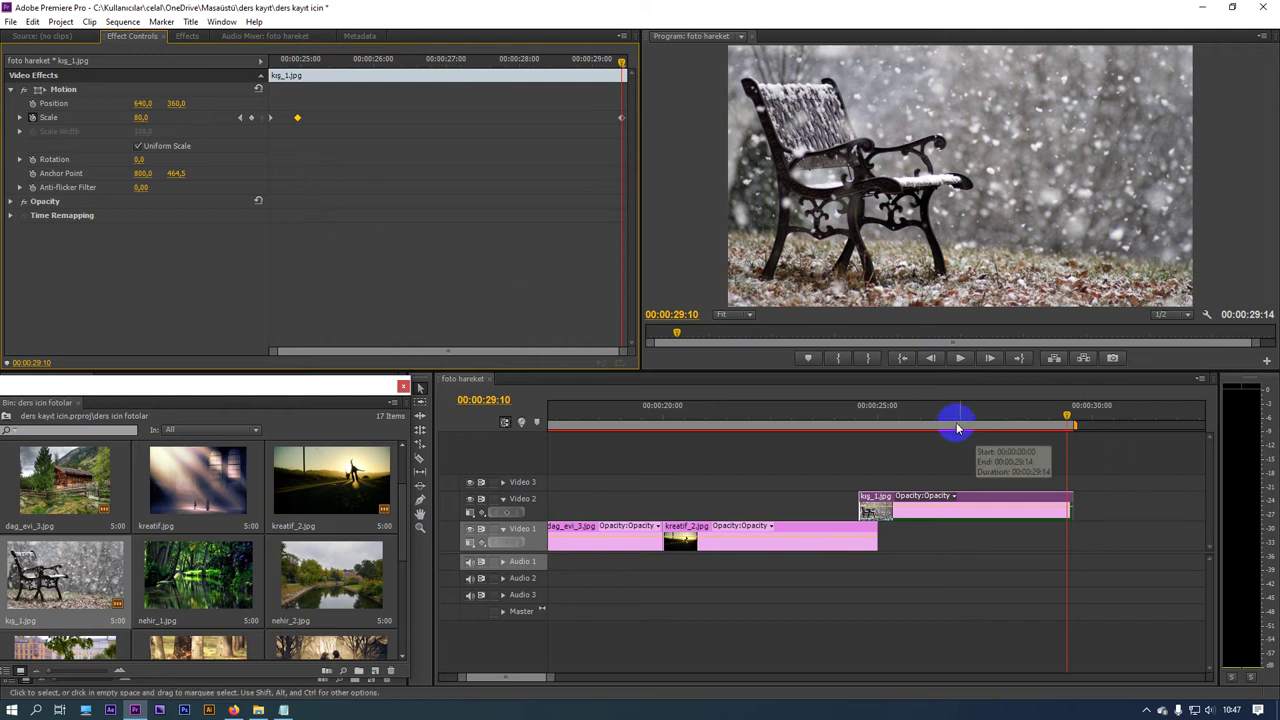
drag(954, 424, 850, 441)
key(space)
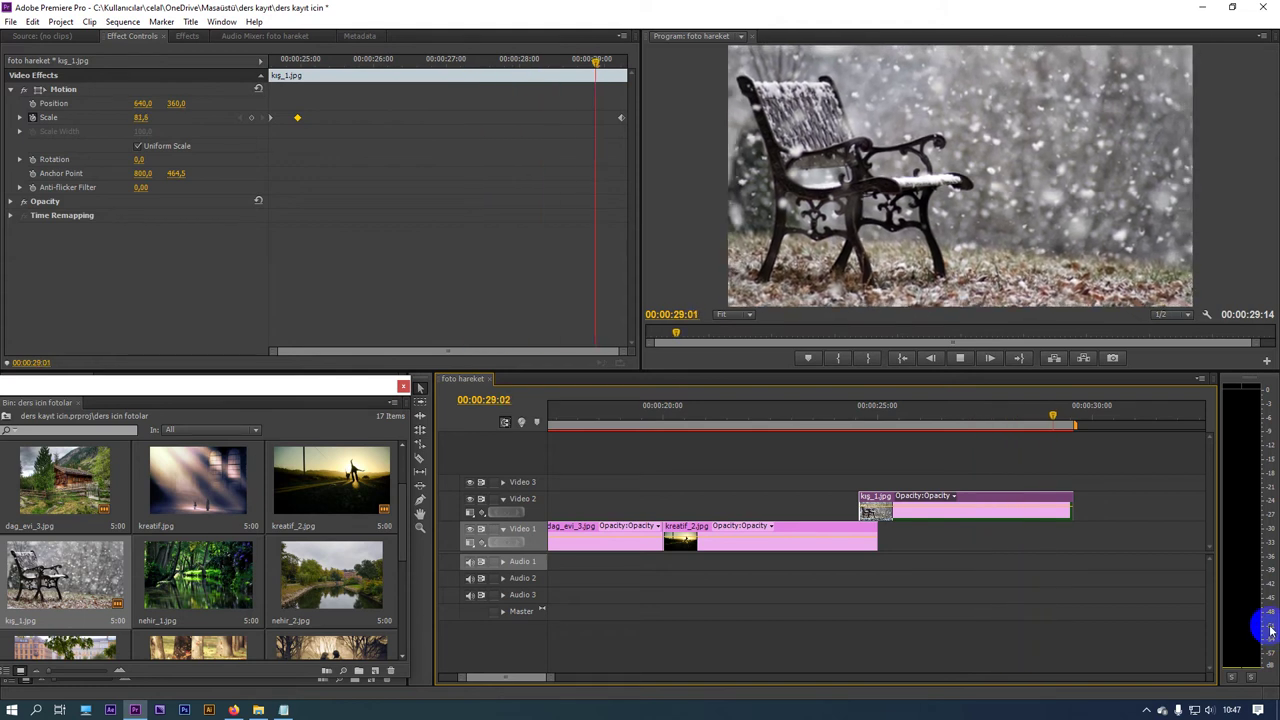
Step: Move the 80 keyframe to 29:03 and set Scale 0 on the bench clip's last frame
drag(927, 438, 1059, 438)
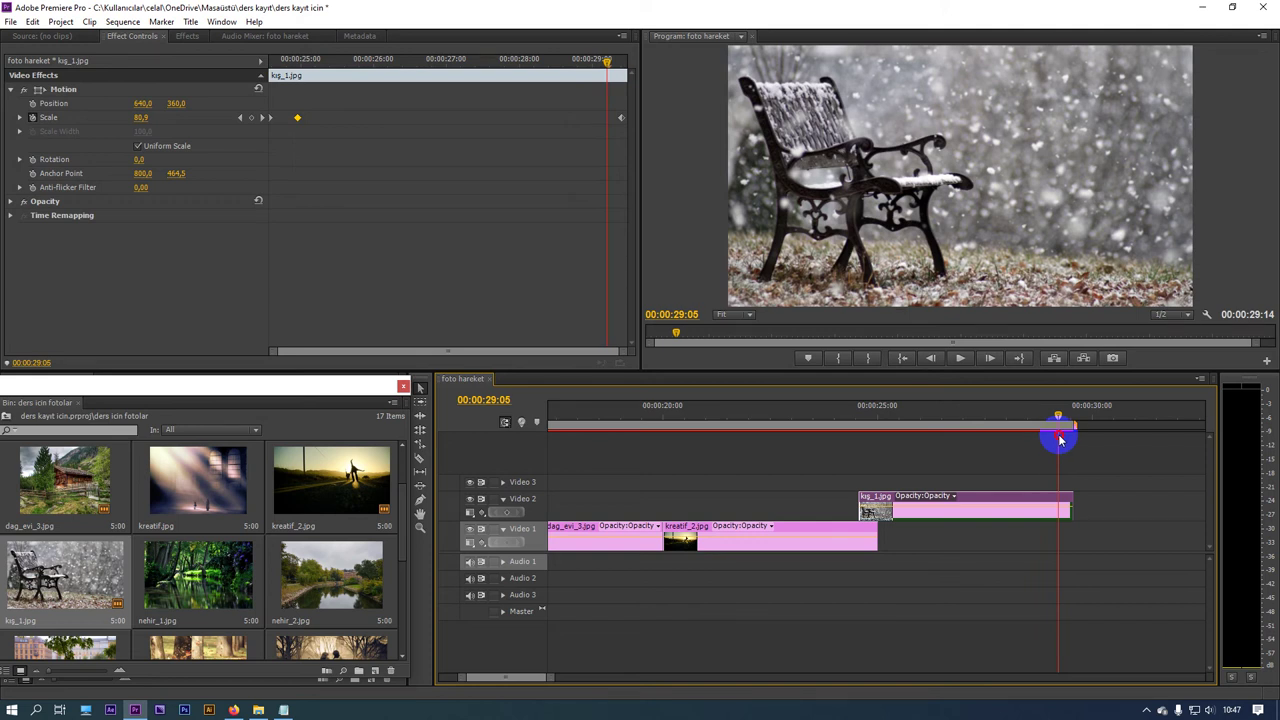
drag(1059, 438, 1054, 438)
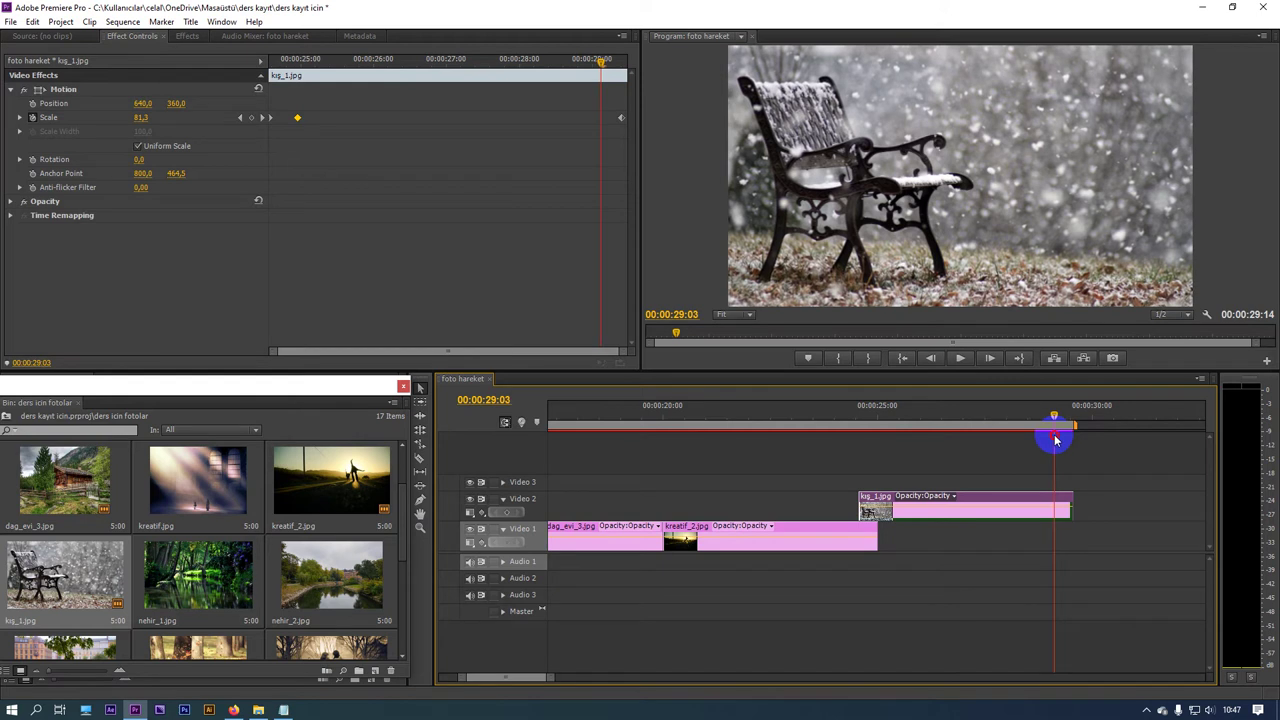
click(620, 120)
drag(620, 120, 603, 128)
text(8)
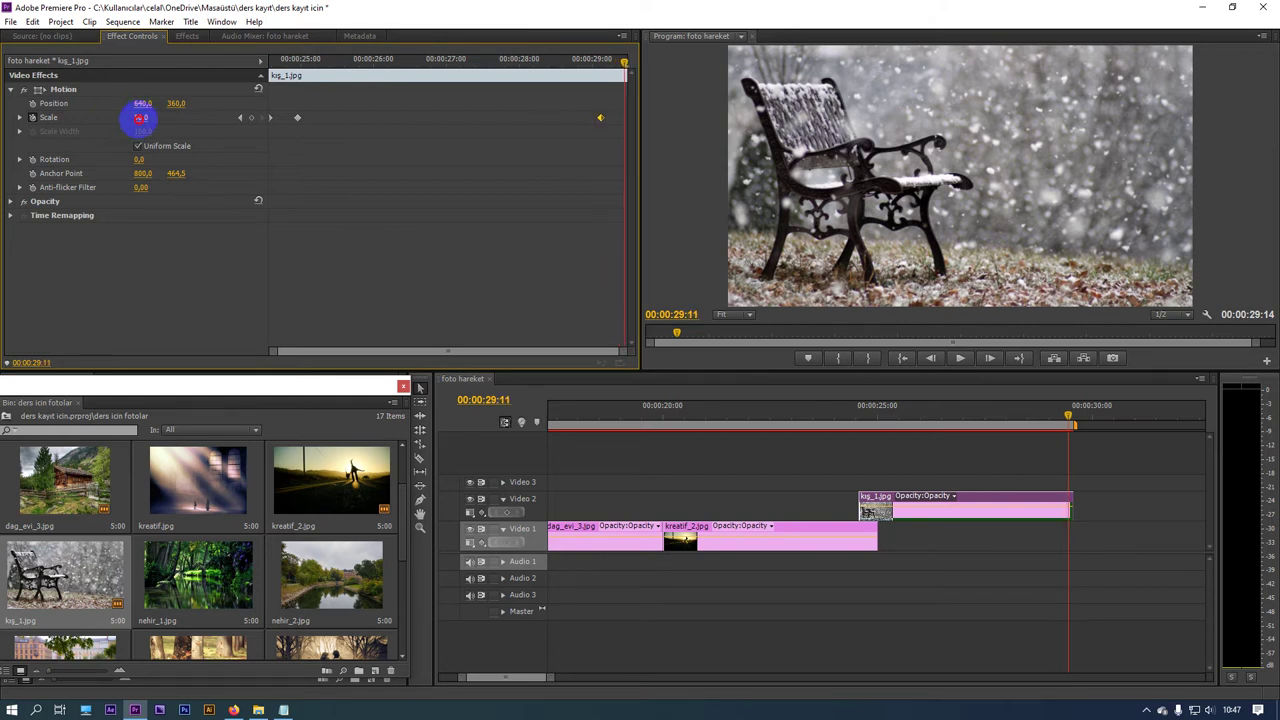
text(0)
key(Return)
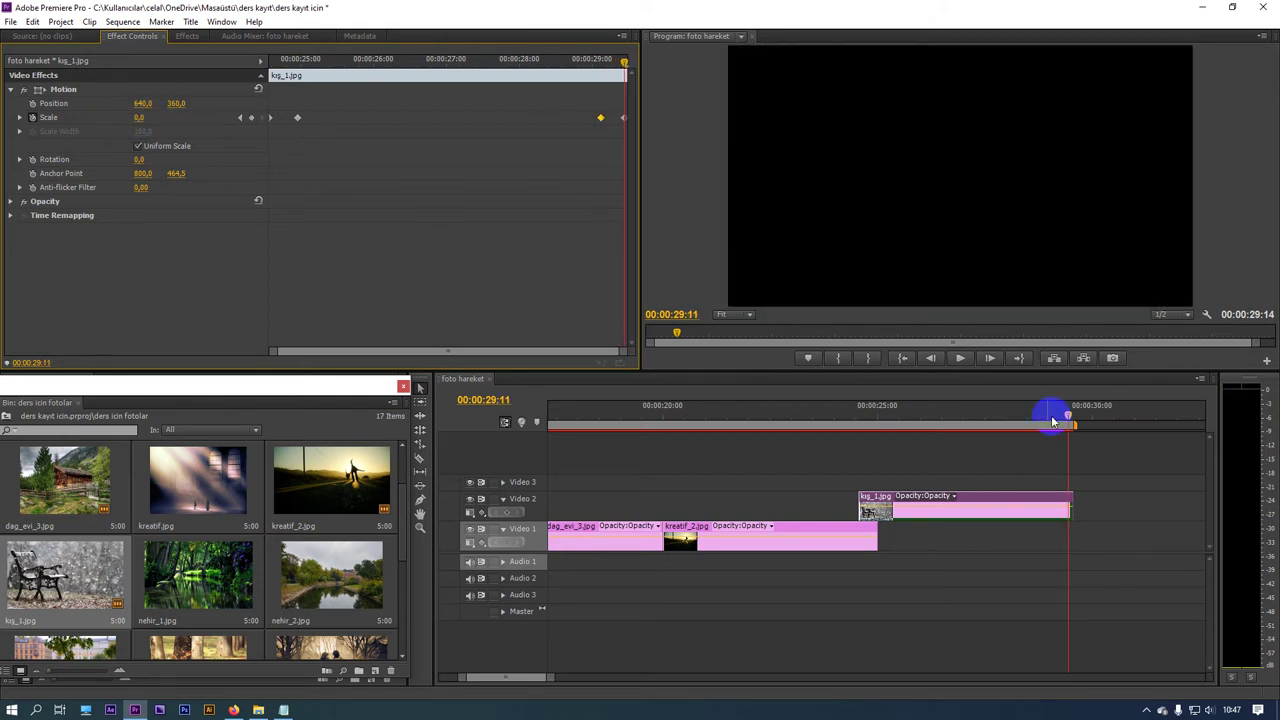
drag(1052, 421, 1044, 425)
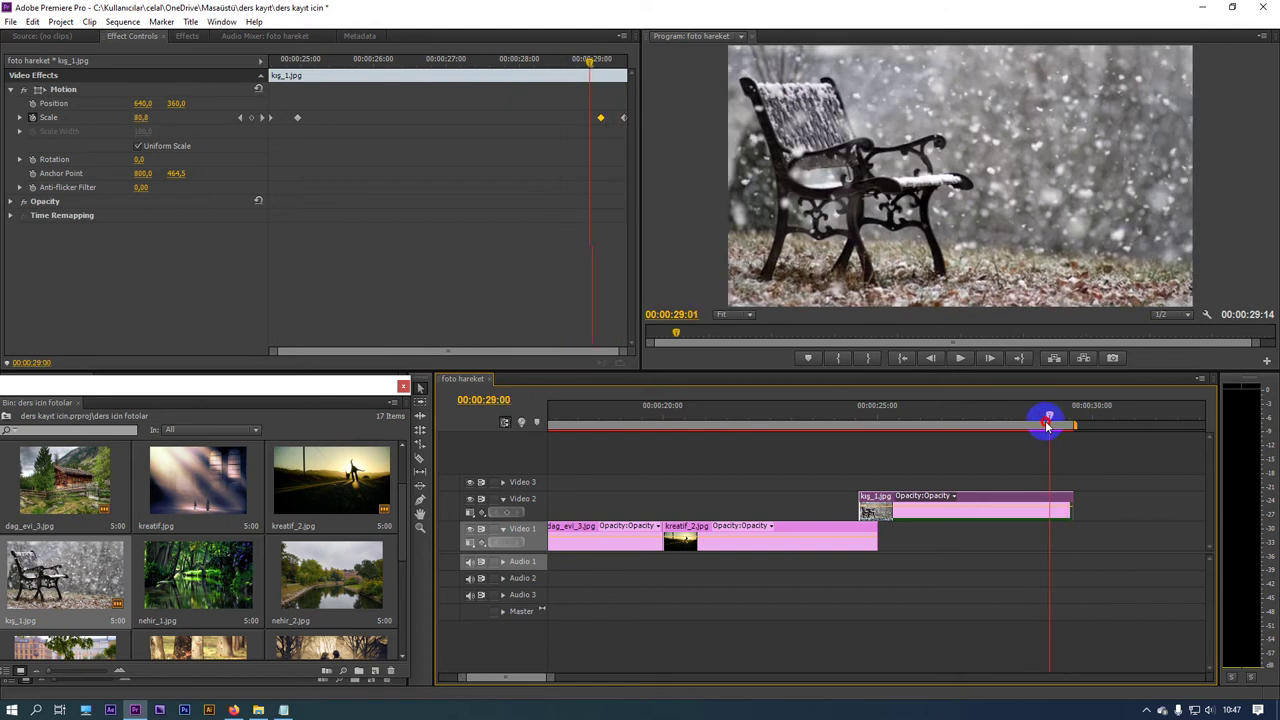
drag(1047, 425, 1031, 423)
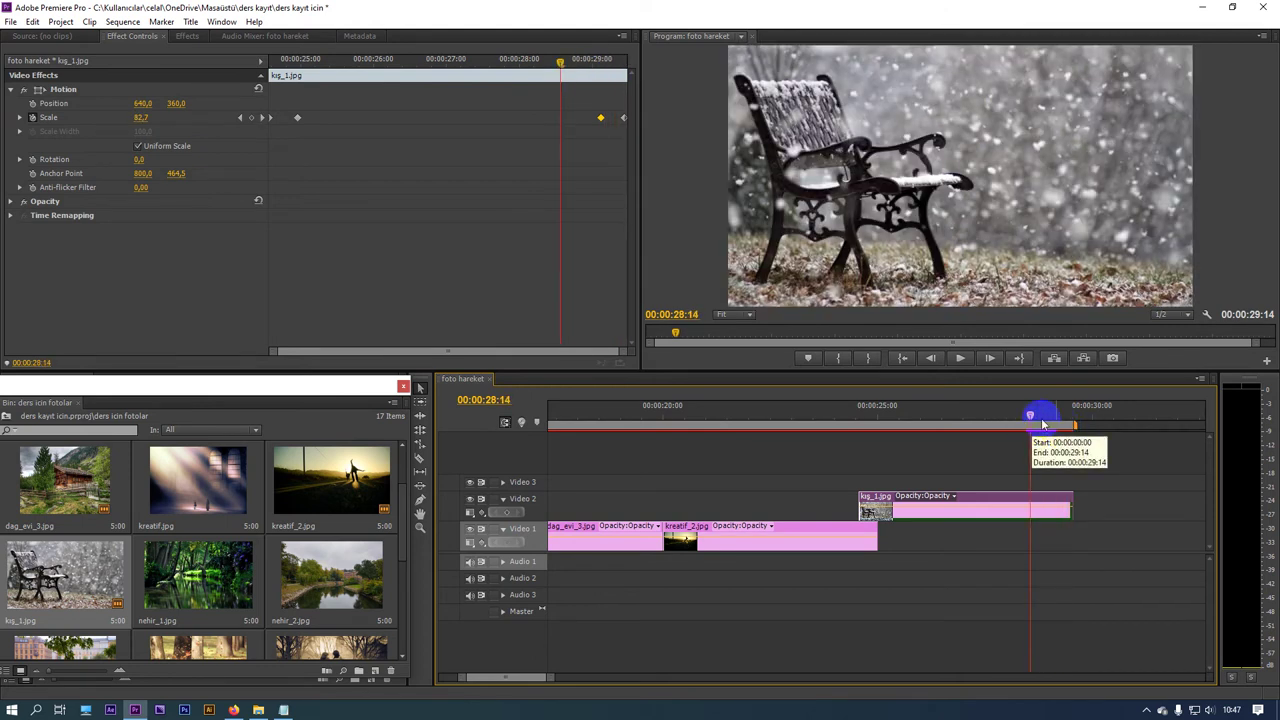
click(200, 605)
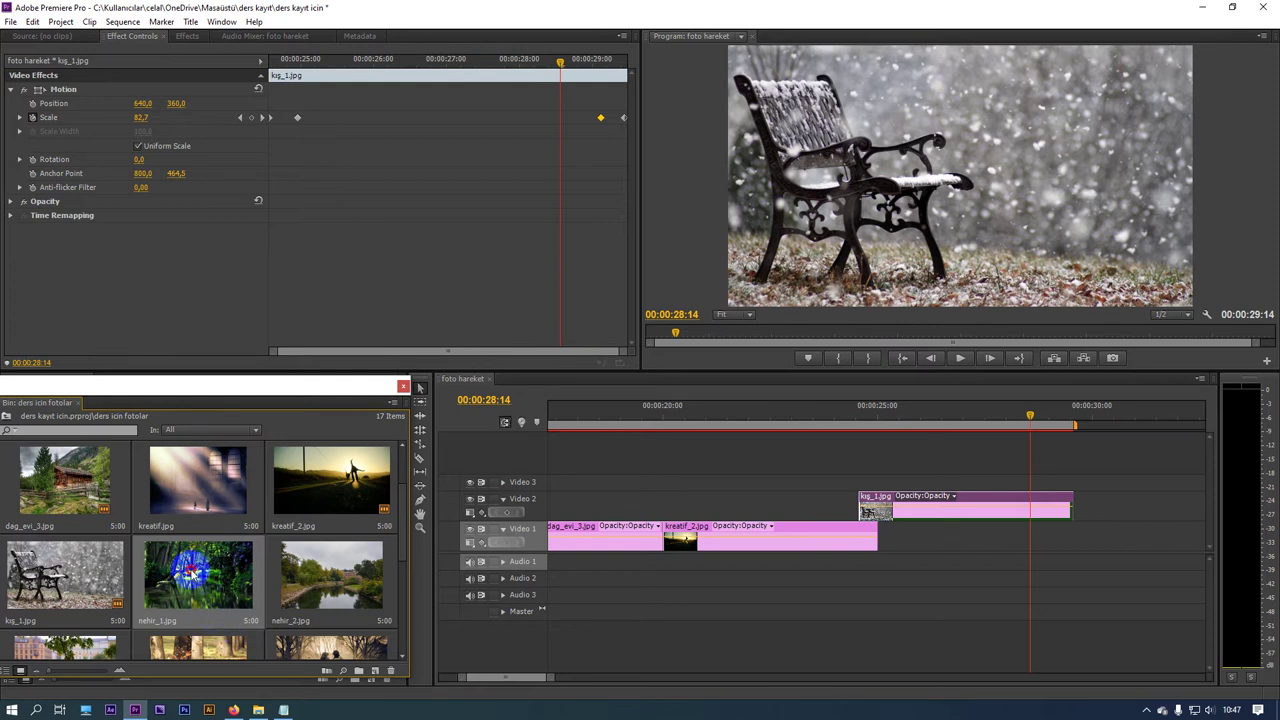
Step: Place nehir_1.jpg on Video 1 at 29:01 after the bench clip and expand its Motion
drag(190, 575, 1060, 537)
click(1052, 421)
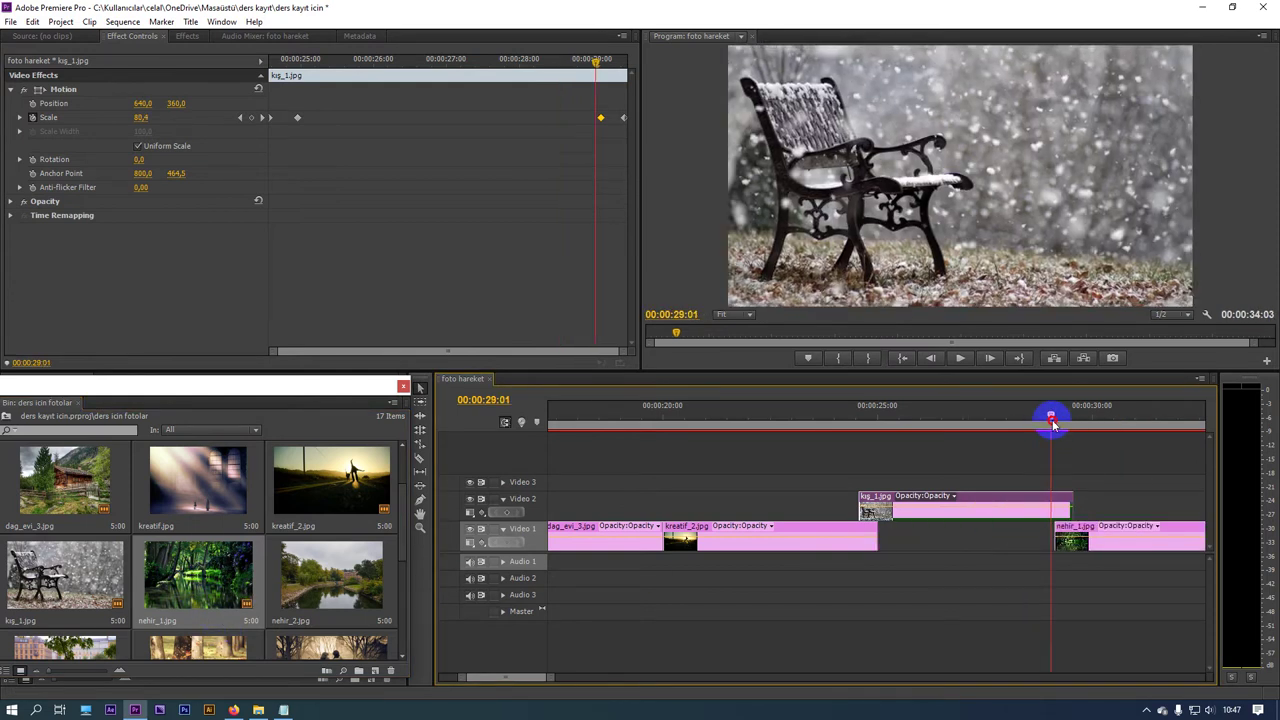
mouse_move(1052, 425)
mouse_down()
mouse_move(1070, 427)
mouse_move(1055, 427)
mouse_up()
click(1080, 535)
click(1085, 540)
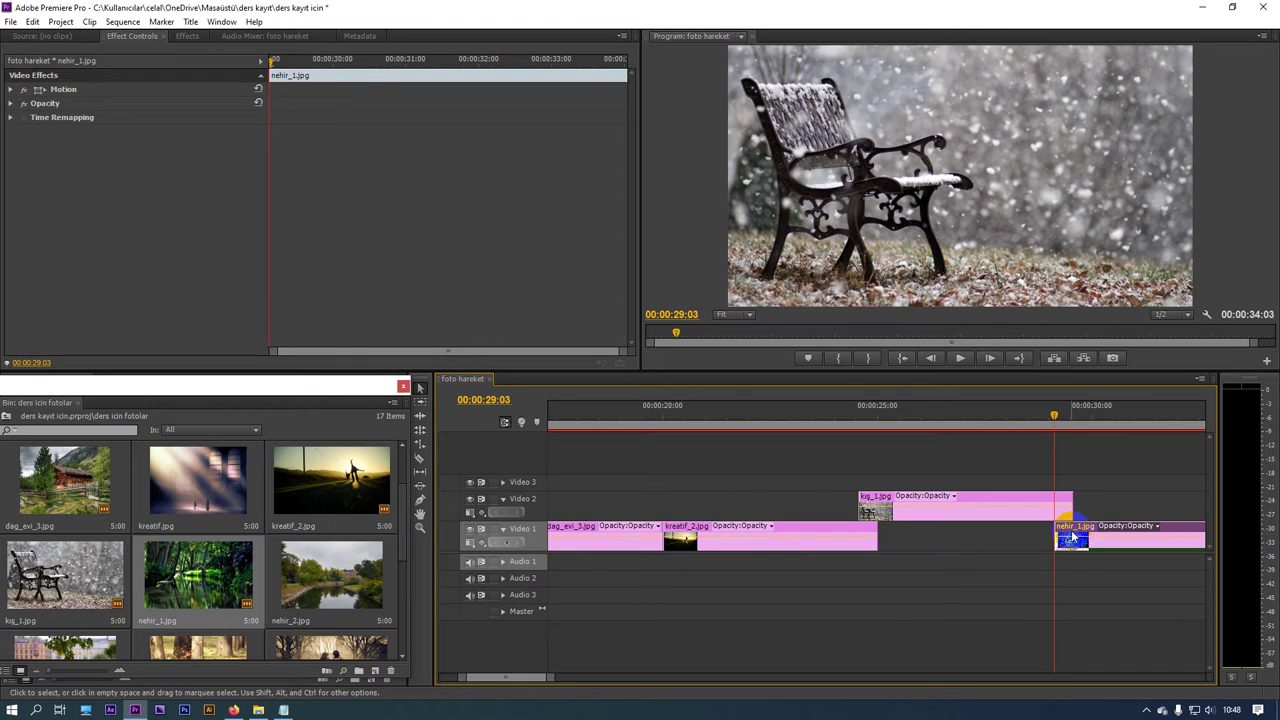
click(292, 86)
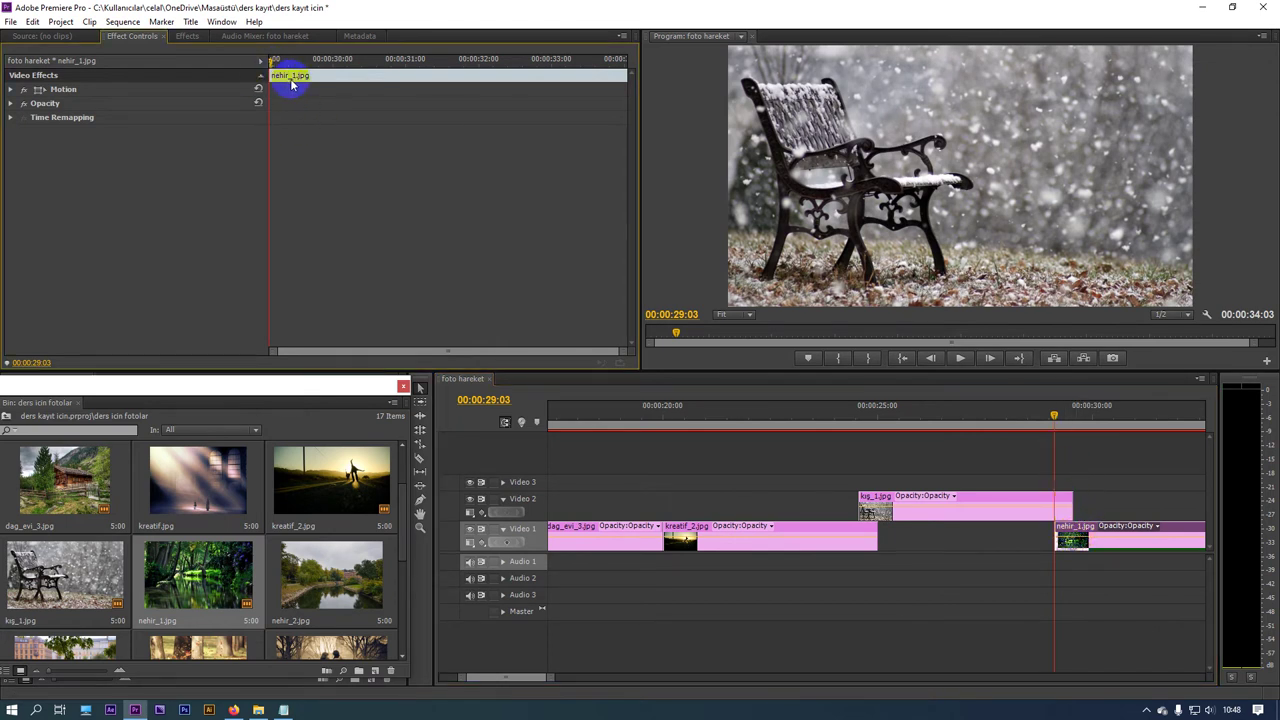
click(11, 90)
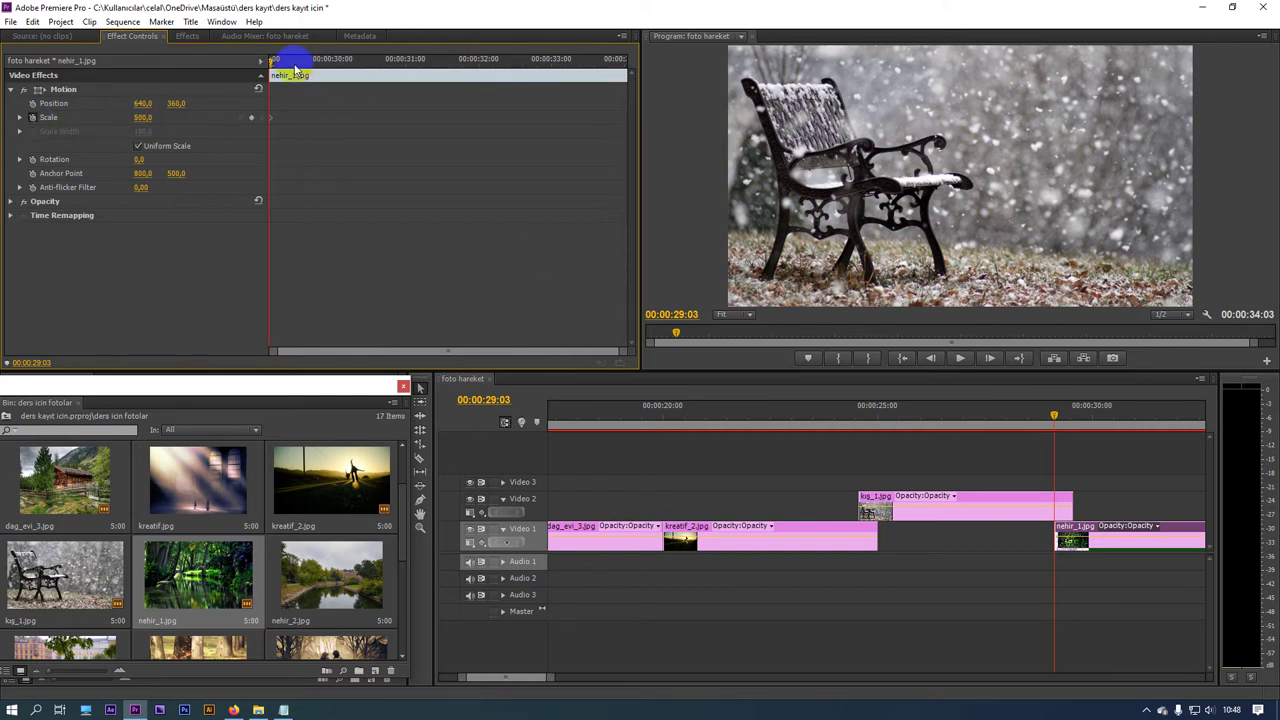
Step: Keyframe nehir_1's Scale at 100 at 29:10 and play back the zoom-in from 500
drag(273, 66, 273, 66)
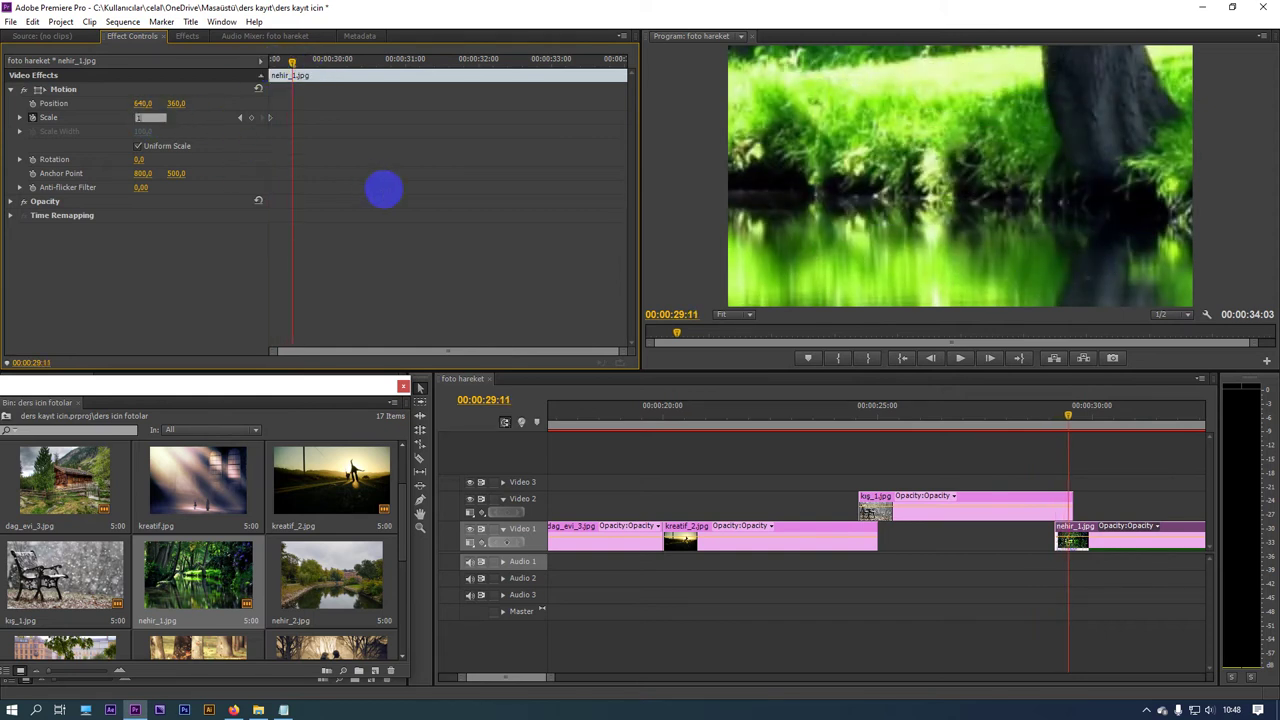
click(385, 192)
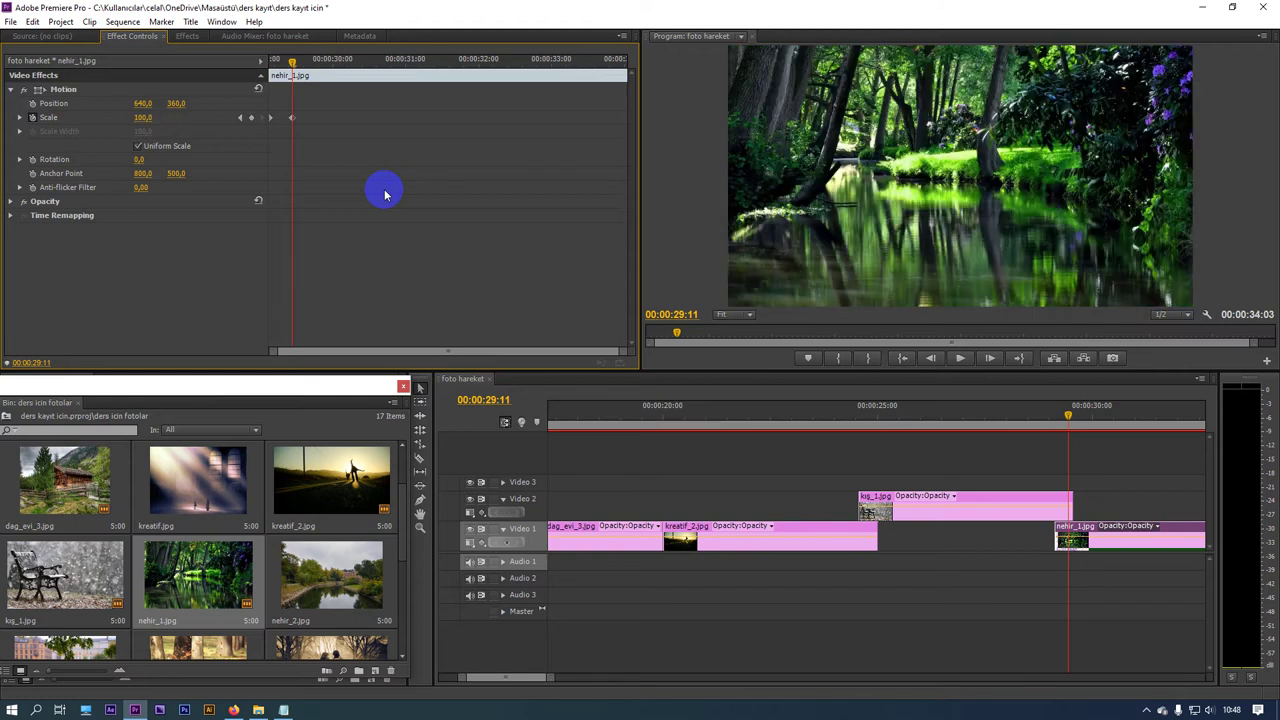
click(1064, 422)
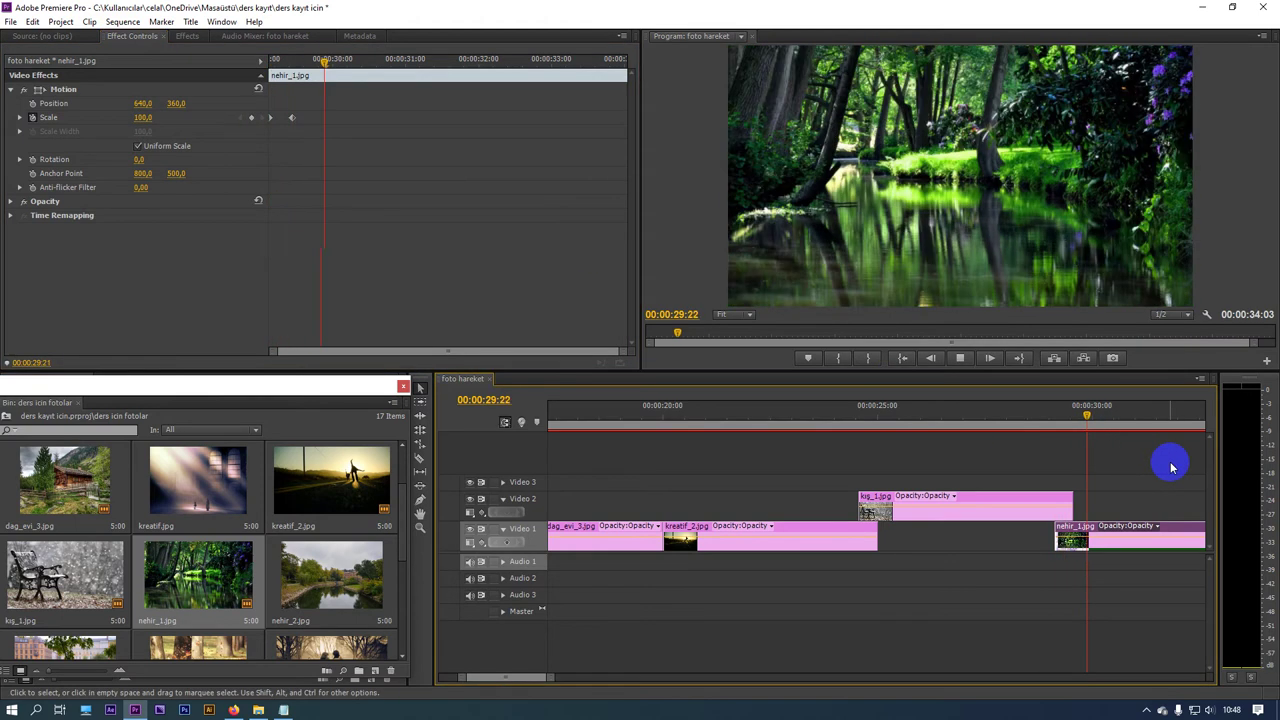
drag(1086, 423, 1043, 423)
key(space)
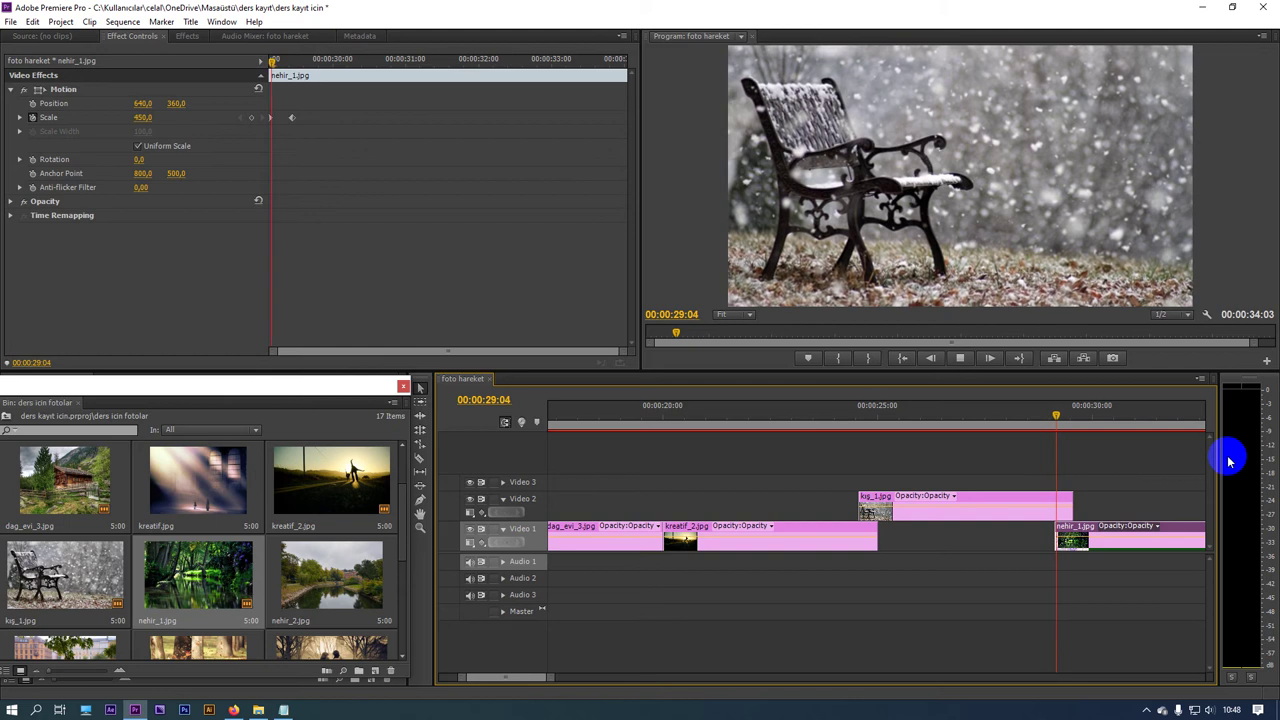
key(space)
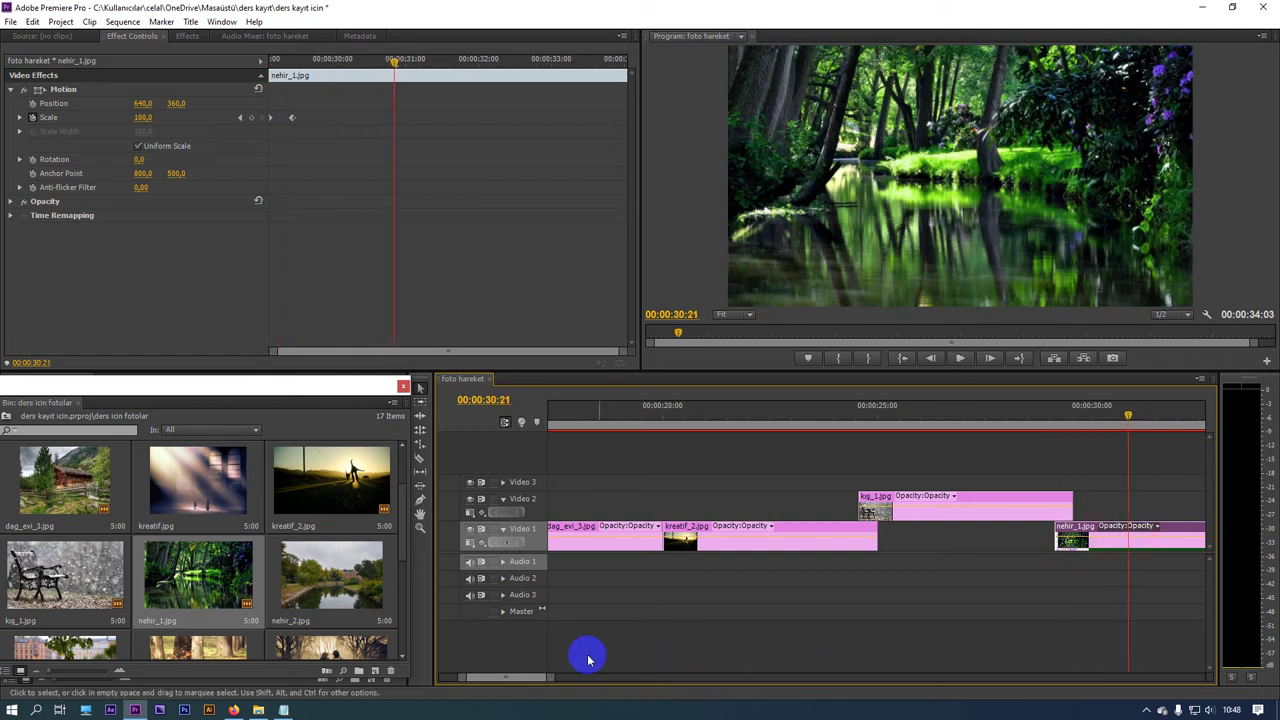
Step: Review the river clip's scale animation around 29:08 and near its end
drag(548, 677, 604, 677)
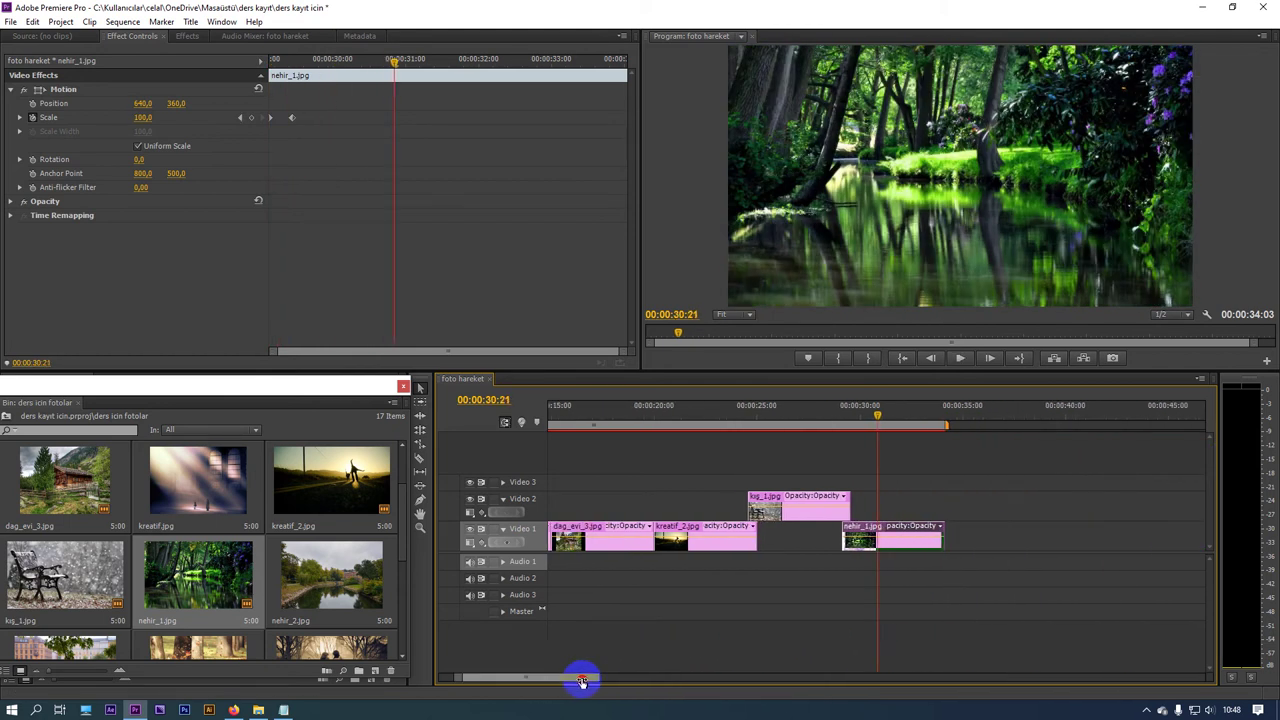
click(286, 59)
mouse_move(295, 66)
mouse_down()
mouse_move(287, 78)
mouse_move(621, 116)
mouse_up()
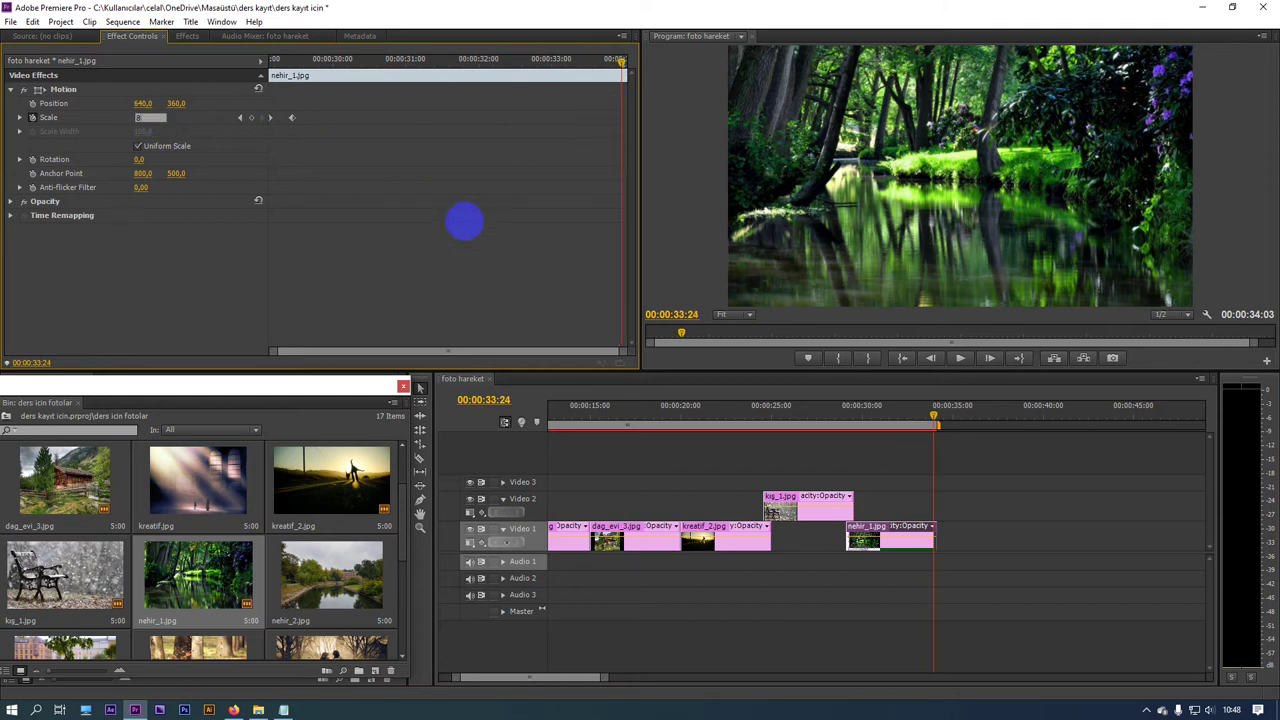
mouse_move(905, 418)
mouse_down()
mouse_move(480, 452)
mouse_move(1127, 472)
mouse_move(950, 484)
mouse_up()
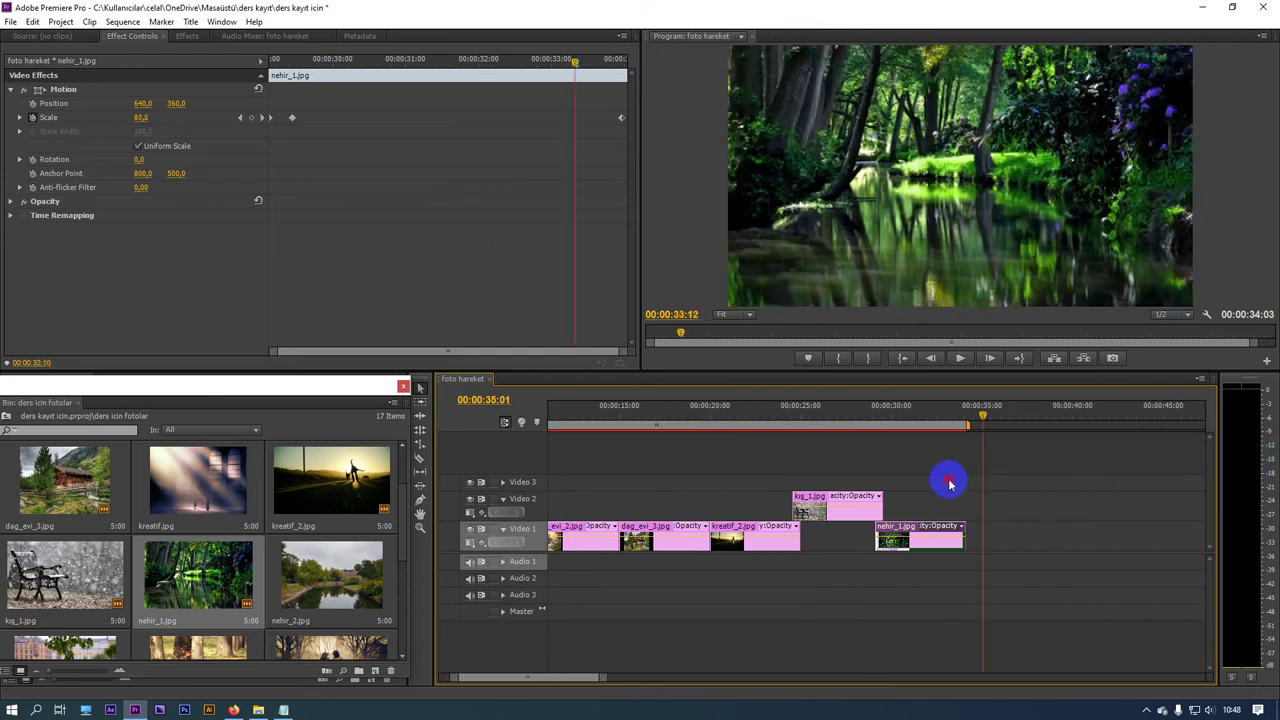
drag(950, 484, 952, 486)
scroll(313, 603, down, 1)
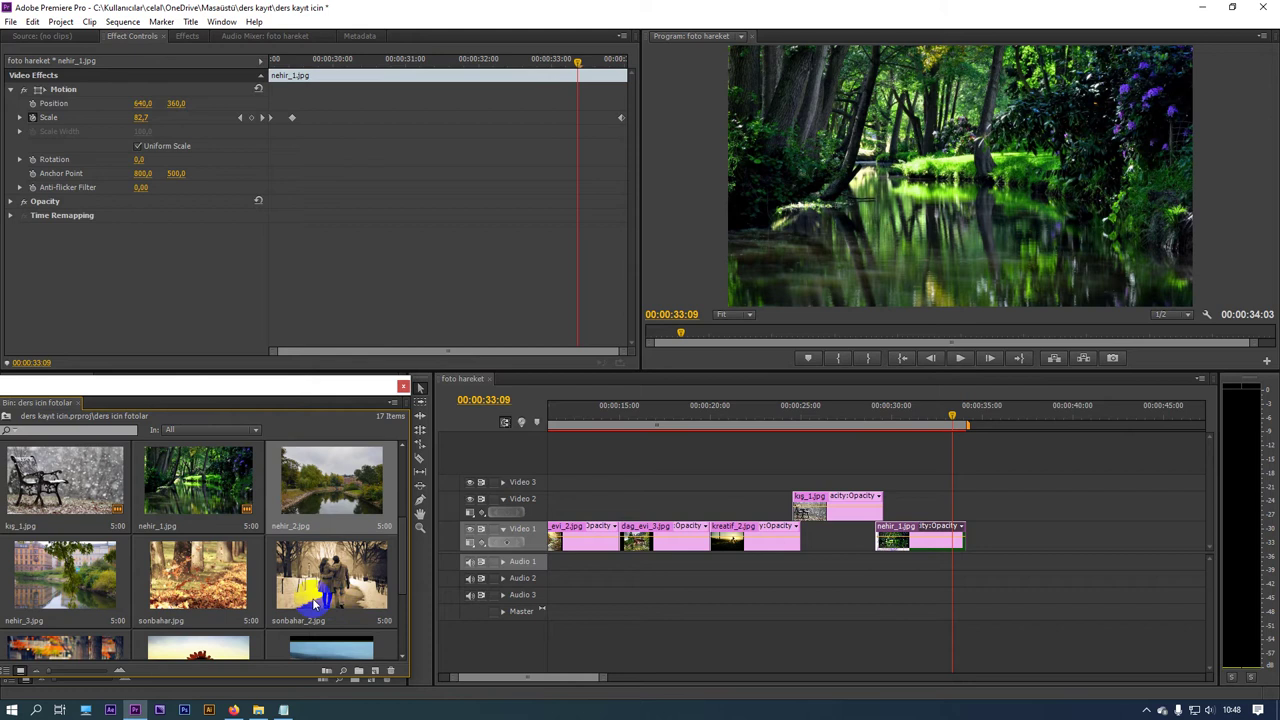
Step: Place nehir_2.jpg on Video 1 right after nehir_1.jpg and select it
drag(341, 513, 969, 535)
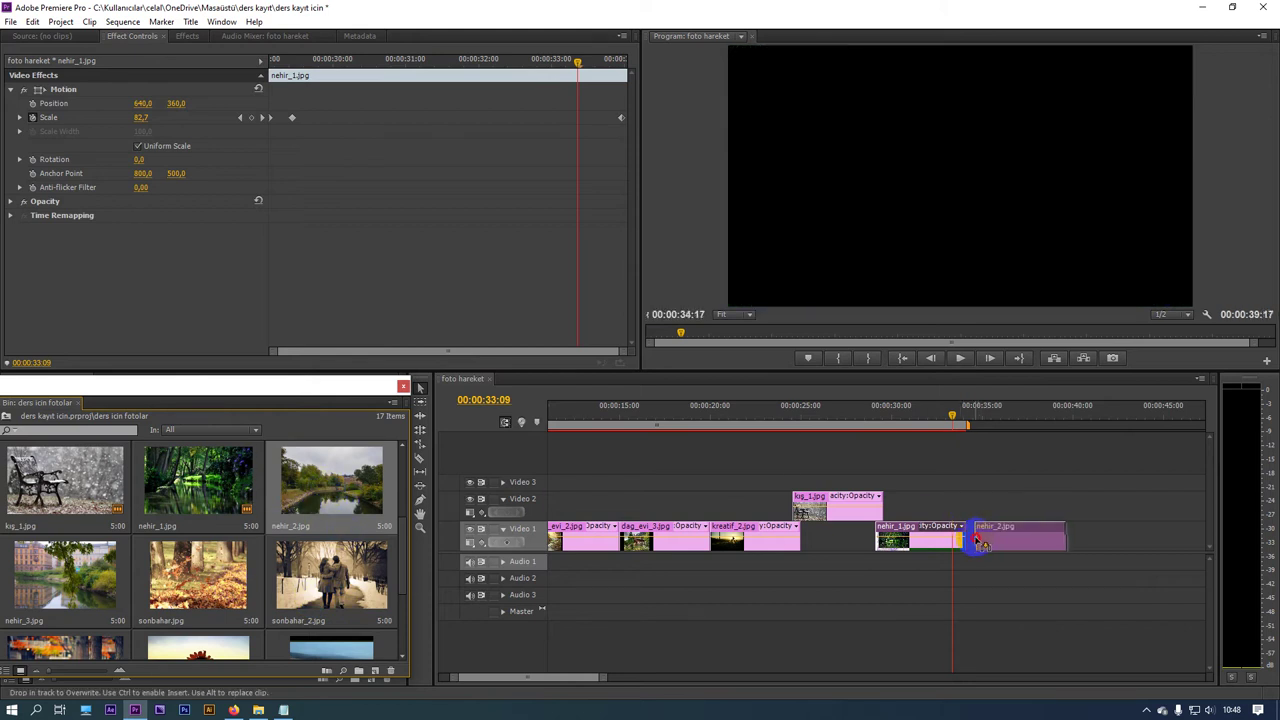
click(966, 416)
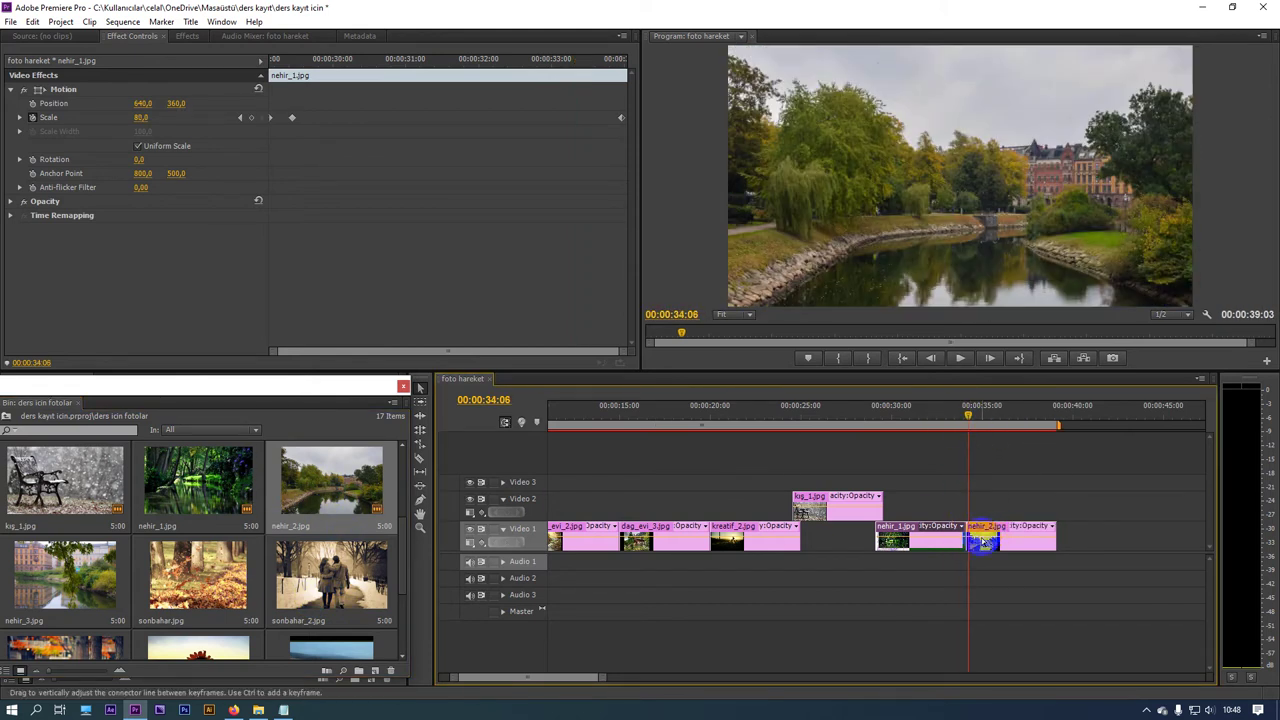
click(985, 538)
click(957, 418)
drag(957, 418, 968, 422)
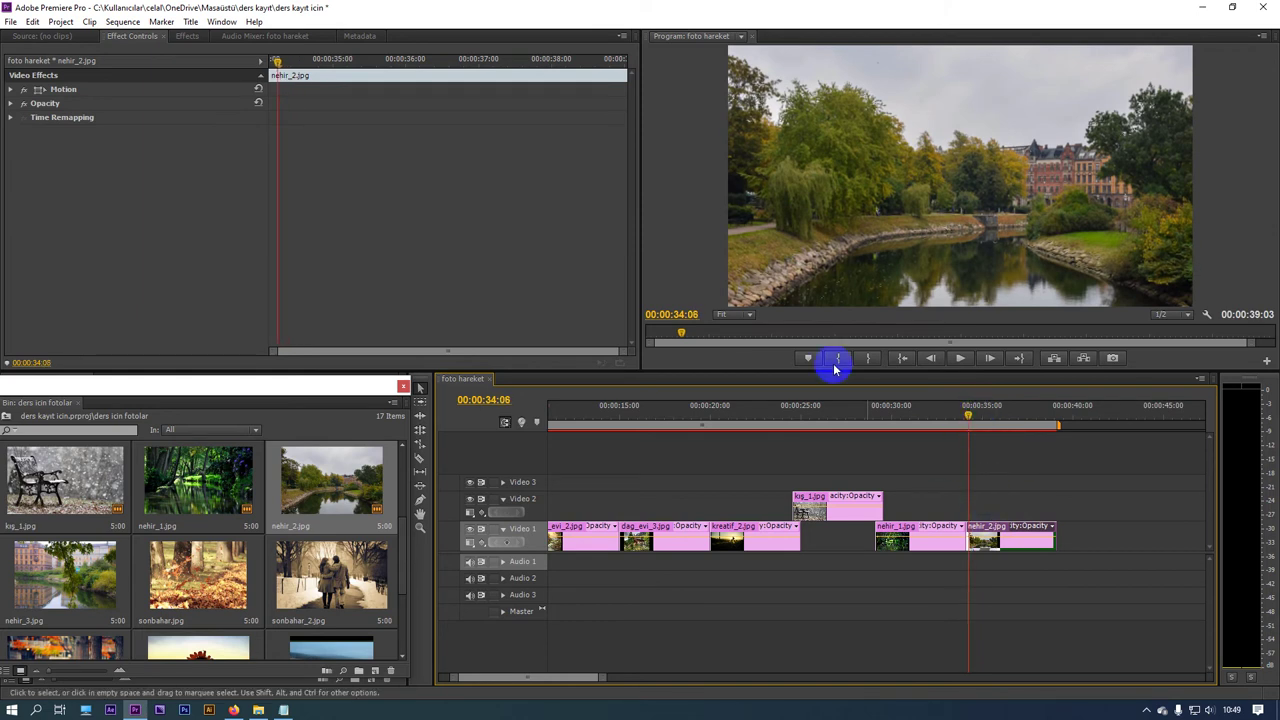
Step: Add Position keyframes on nehir_2.jpg so the photo slides right, then save
click(58, 90)
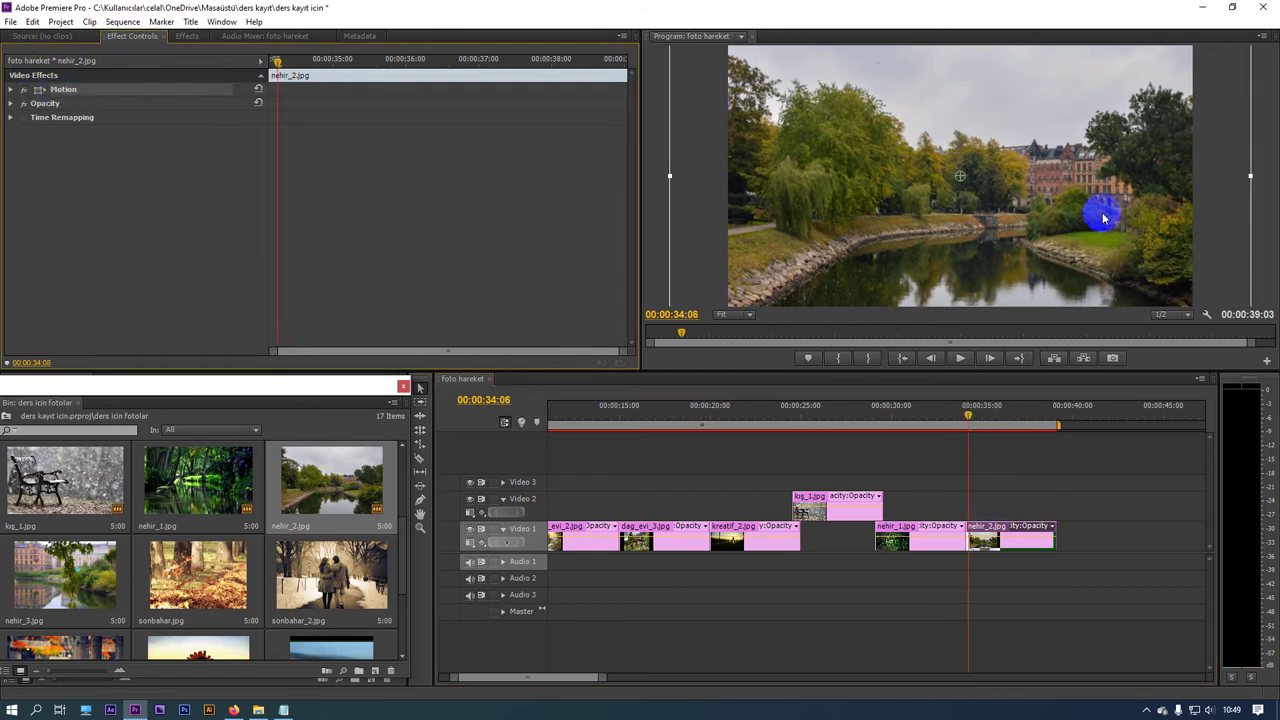
drag(1104, 218, 1049, 218)
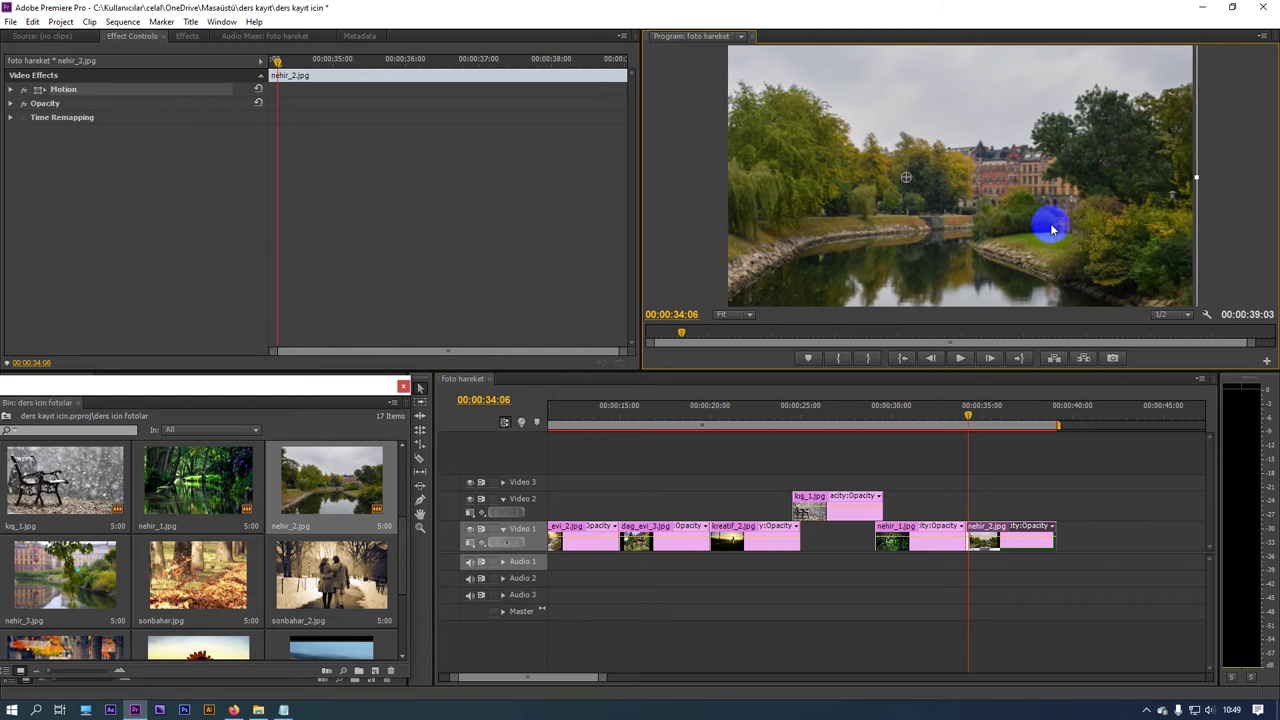
click(178, 86)
click(14, 90)
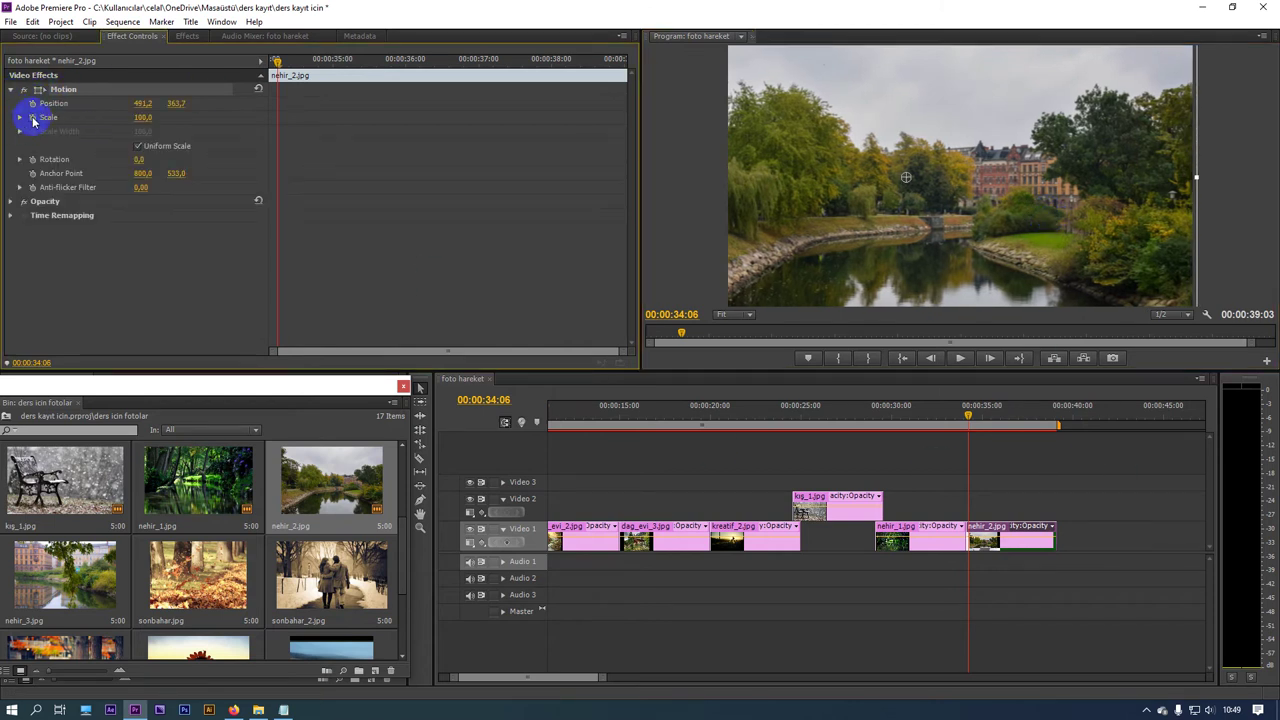
drag(278, 60, 620, 86)
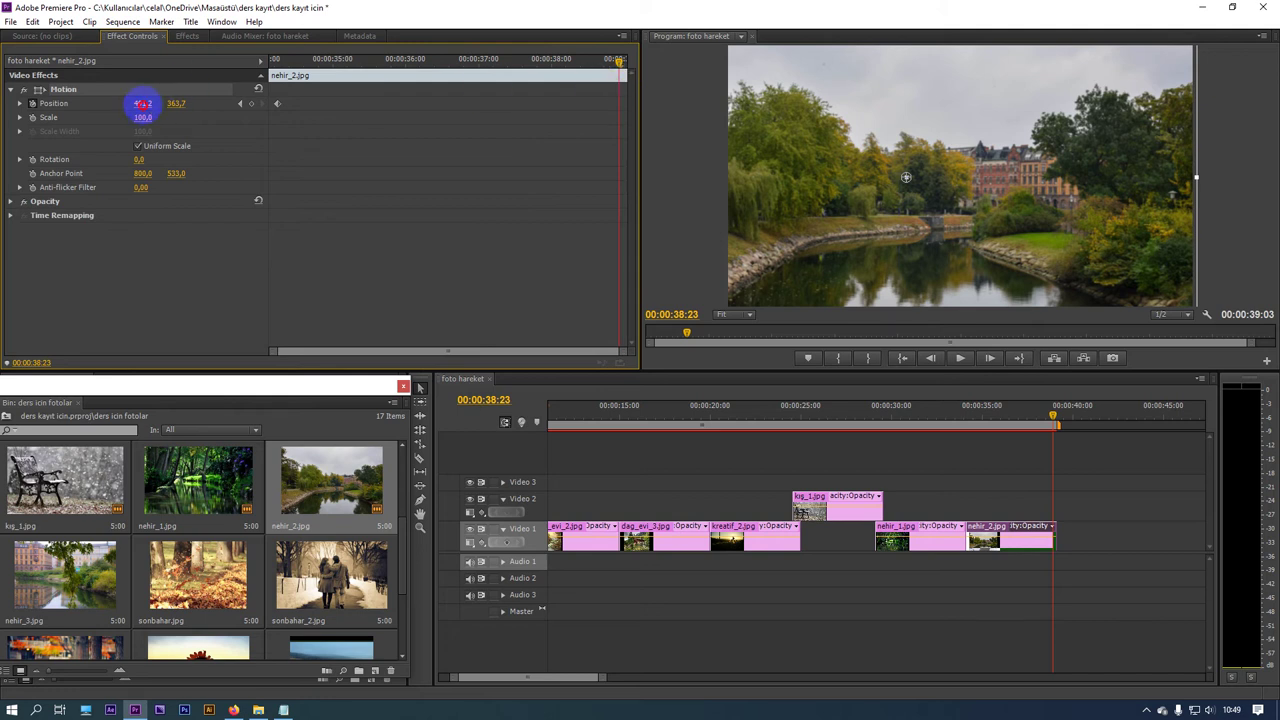
drag(143, 104, 291, 119)
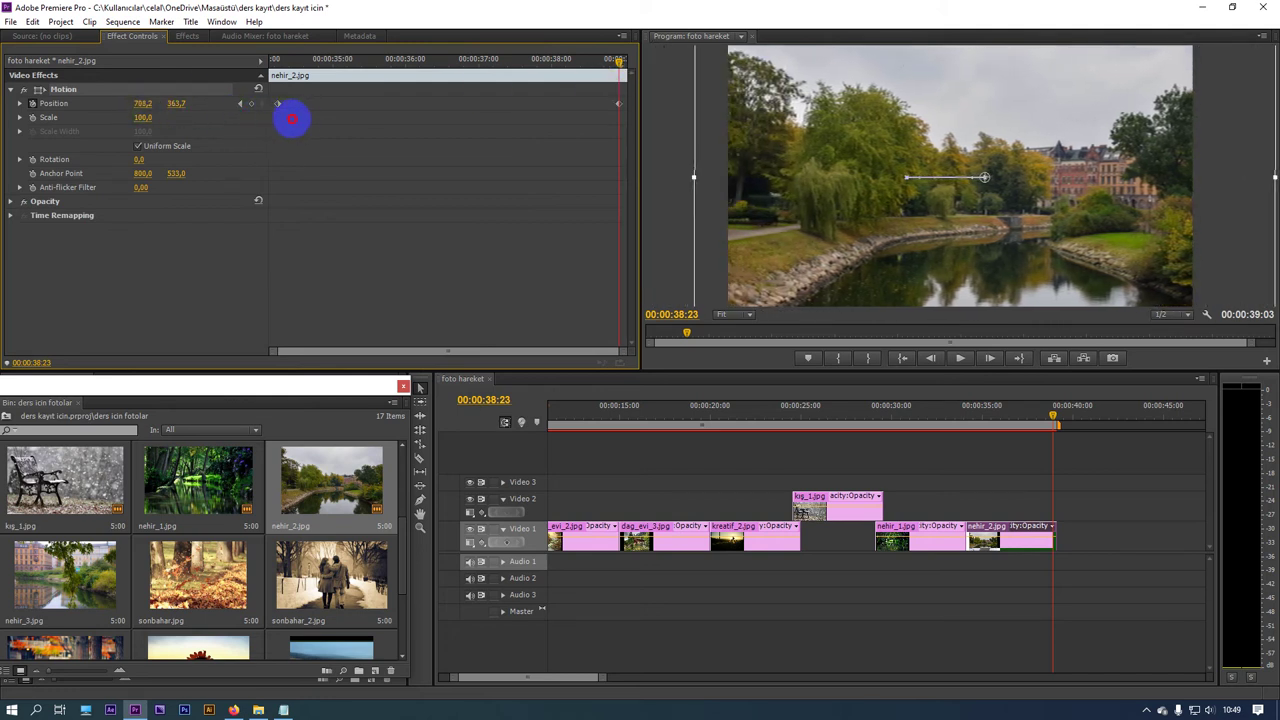
drag(291, 119, 145, 113)
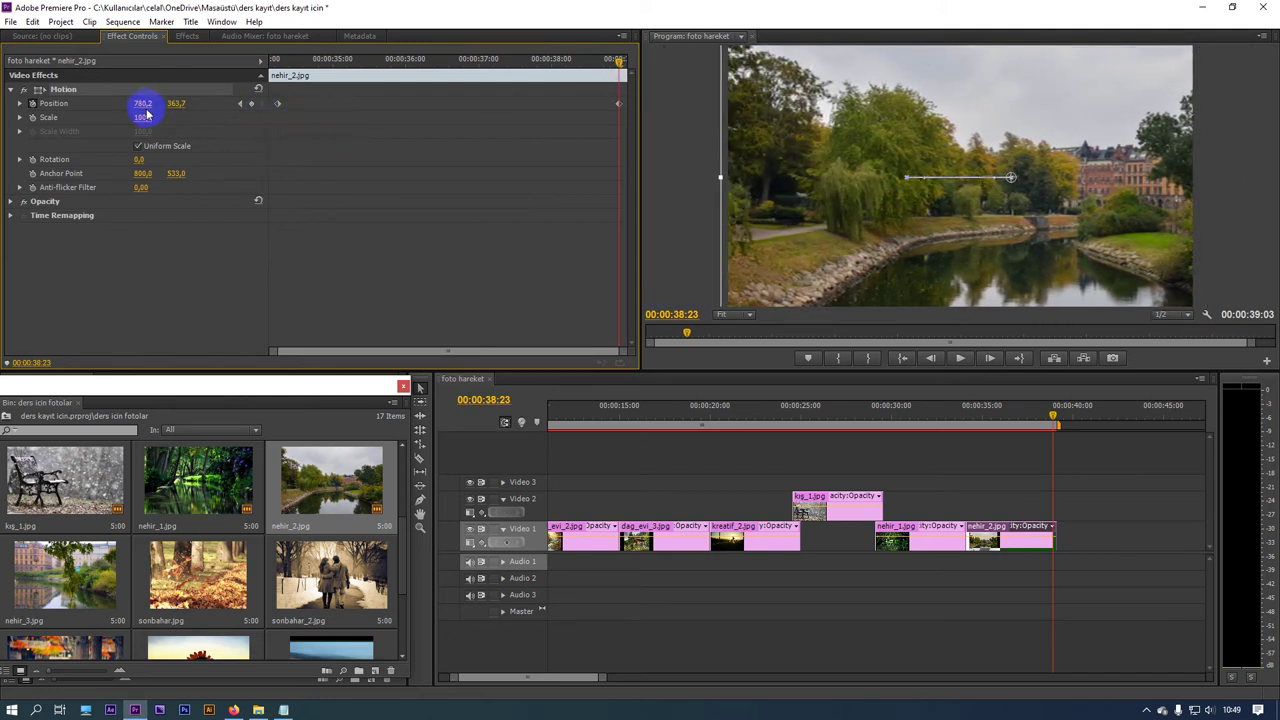
key(ctrl+s)
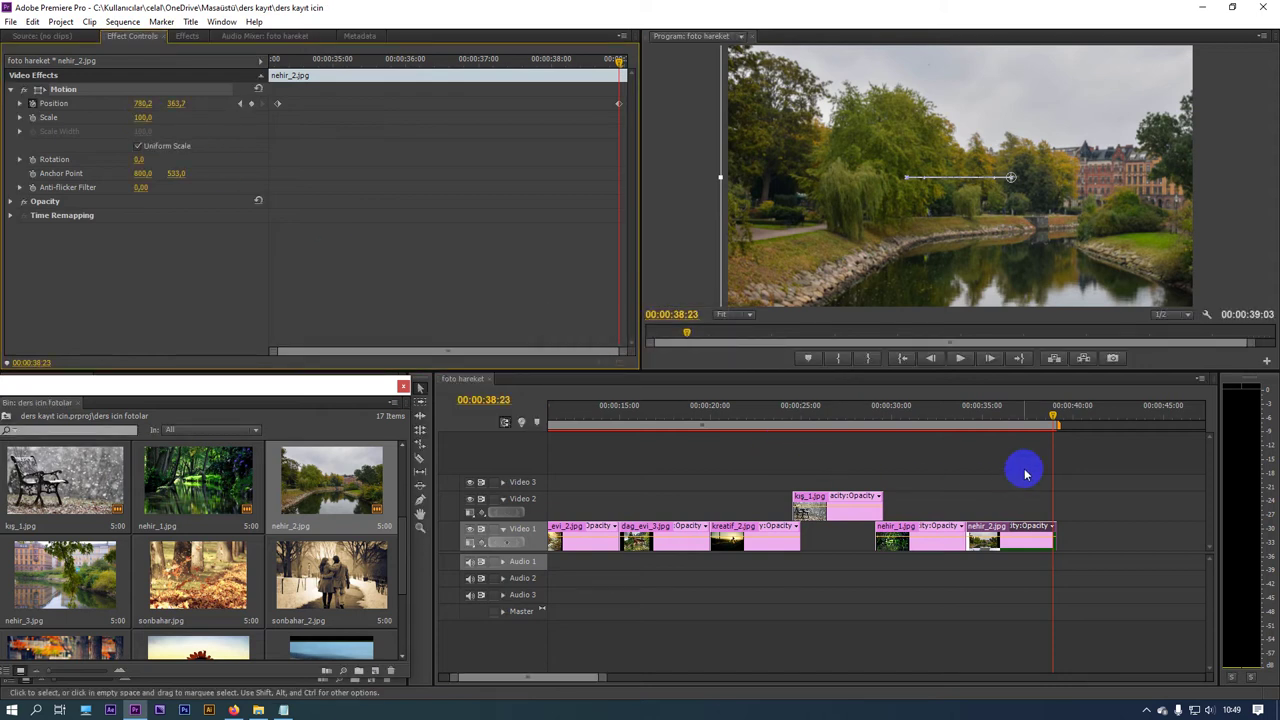
Step: Move the end Position keyframe to 00:00:39:00 (X 780.2) and save the project
mouse_move(1055, 420)
mouse_down()
mouse_move(1025, 418)
mouse_move(1055, 418)
mouse_up()
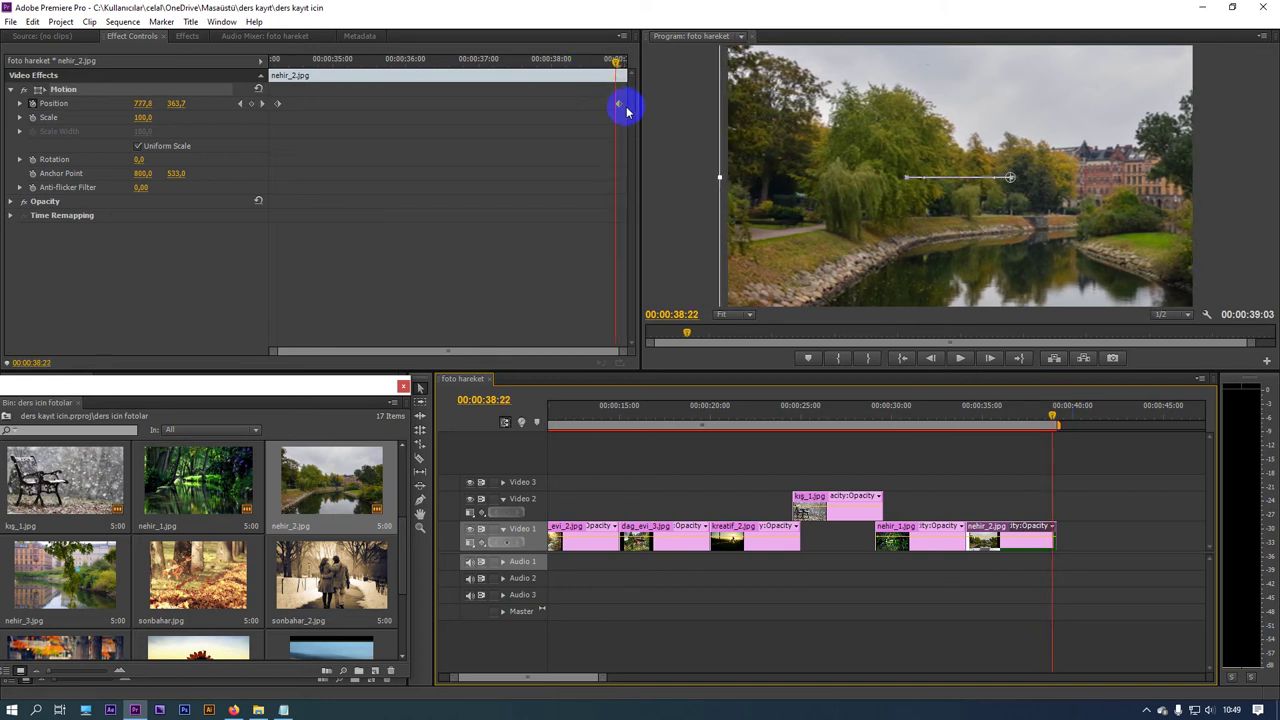
drag(619, 105, 612, 110)
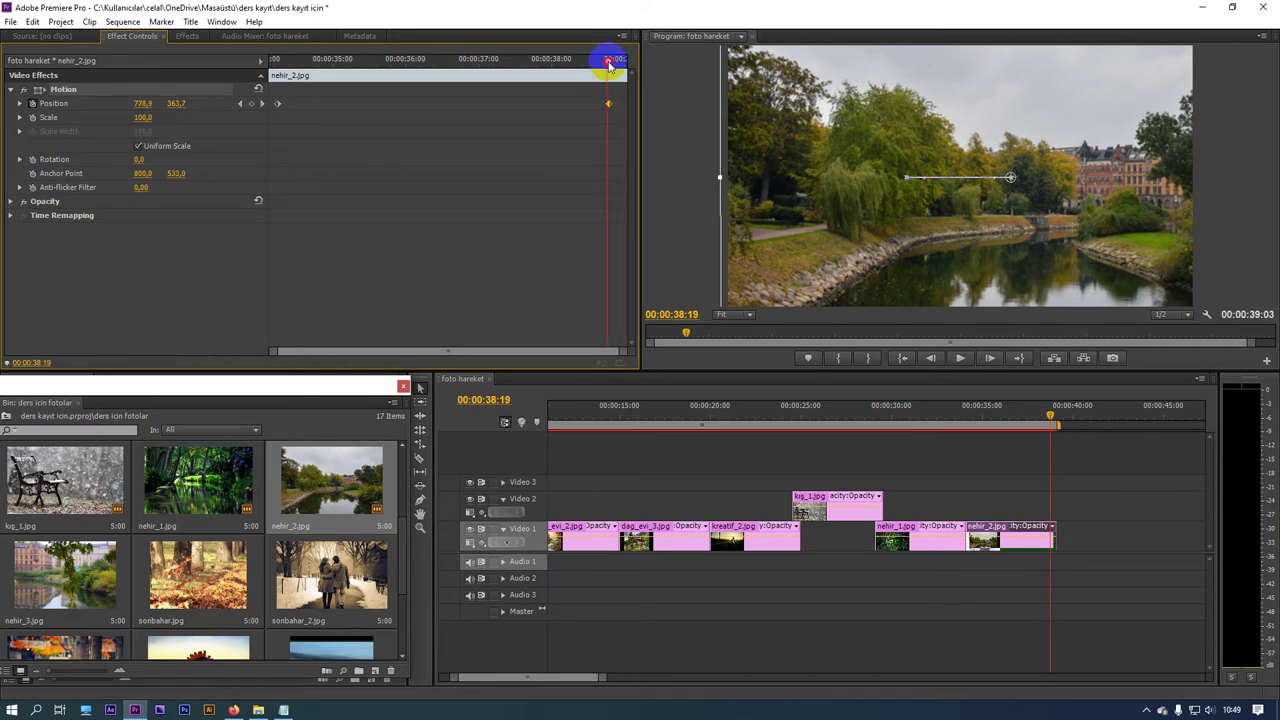
click(612, 64)
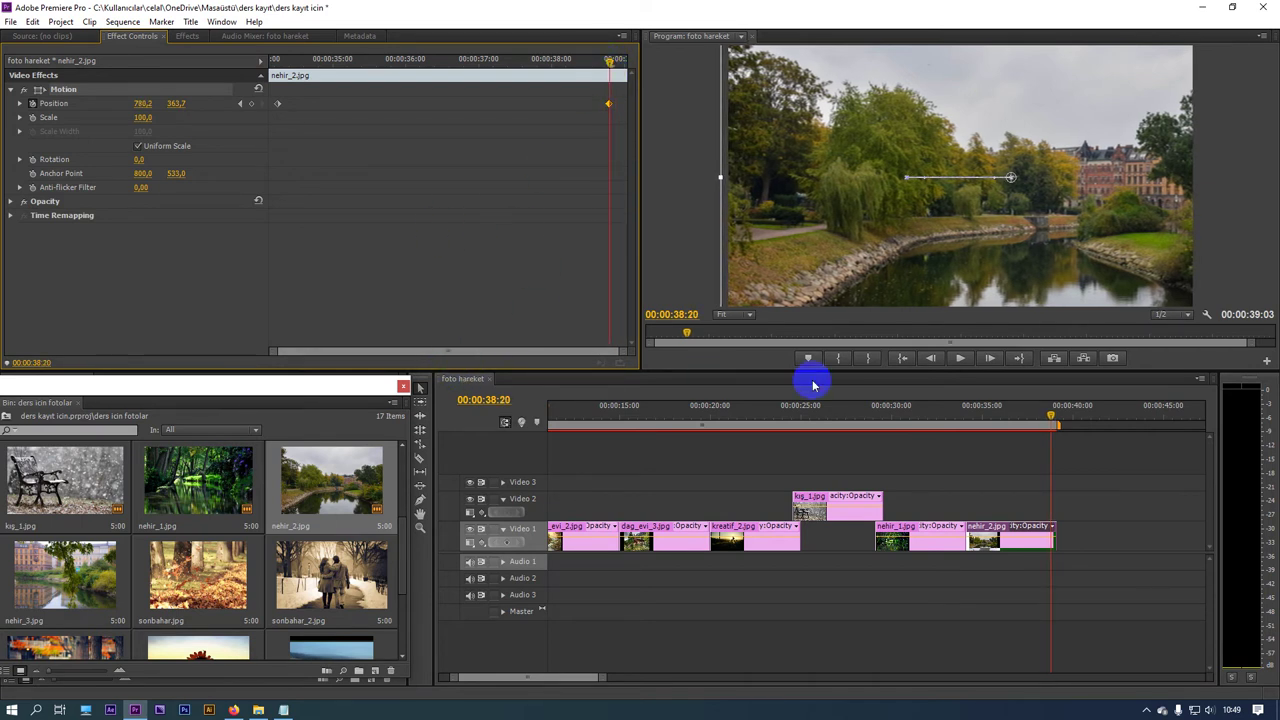
mouse_move(1051, 420)
mouse_down()
mouse_move(1003, 428)
mouse_move(1052, 437)
mouse_up()
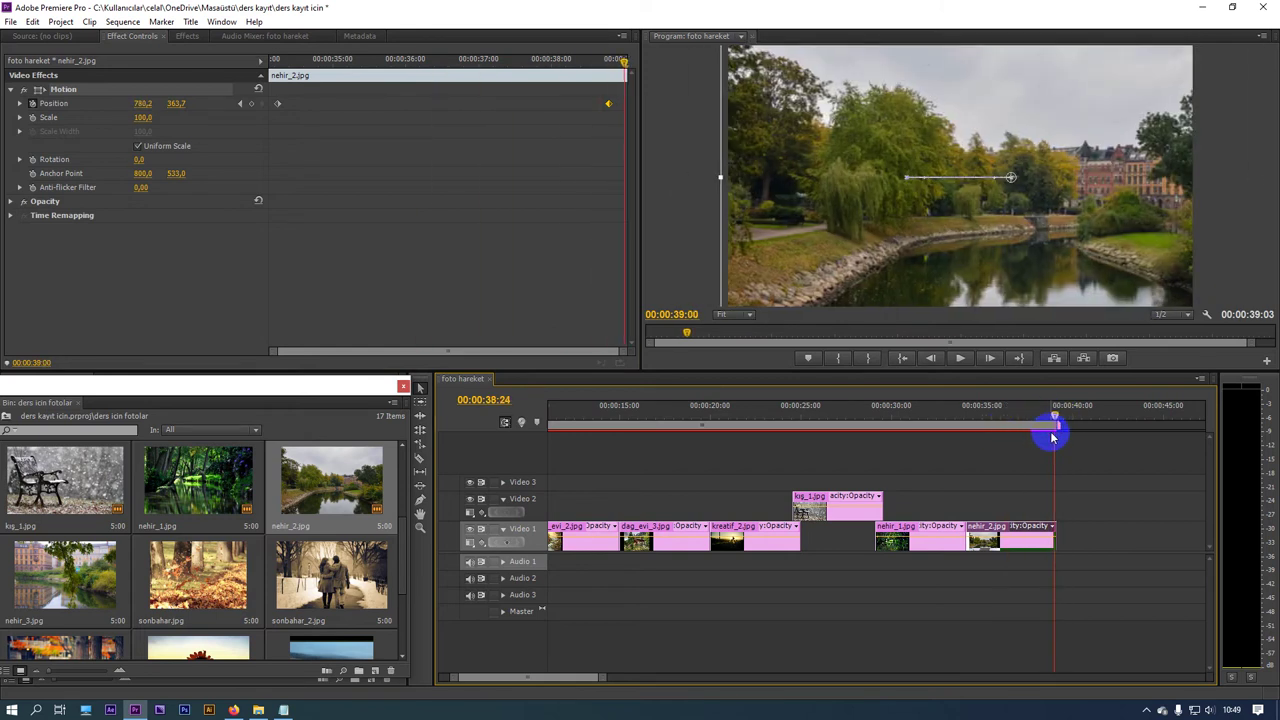
drag(610, 107, 622, 104)
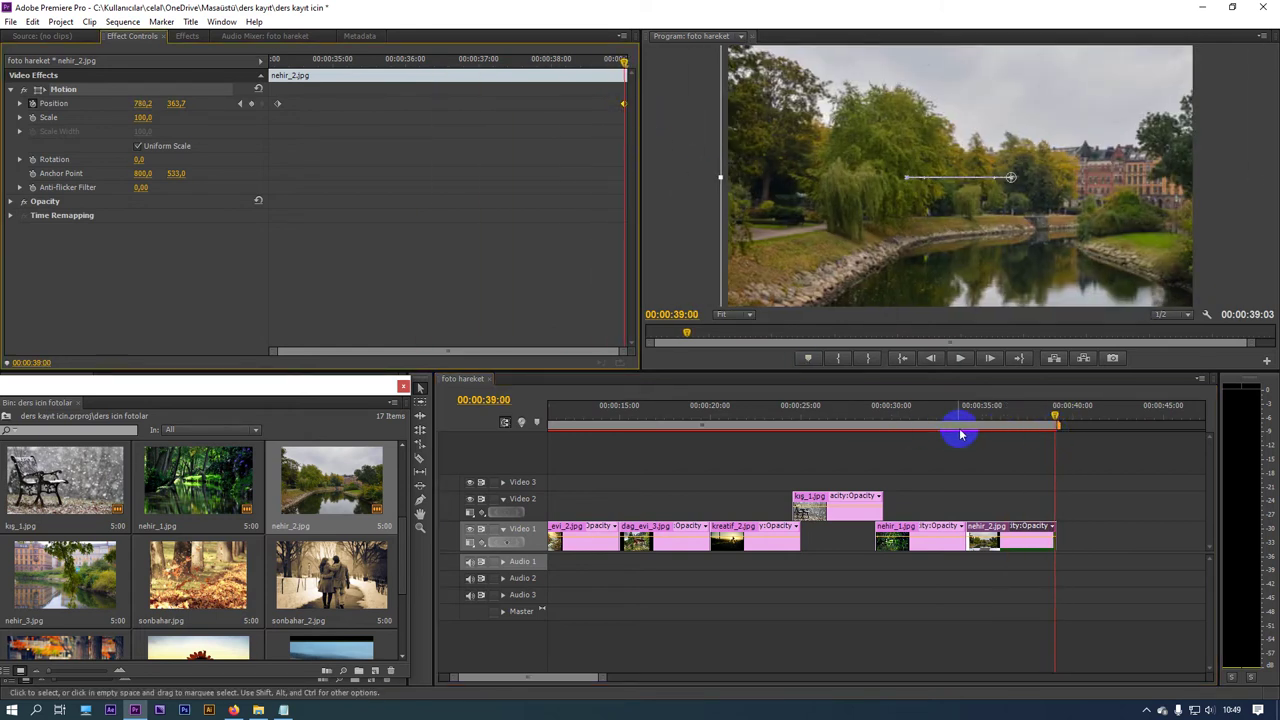
key(ctrl+s)
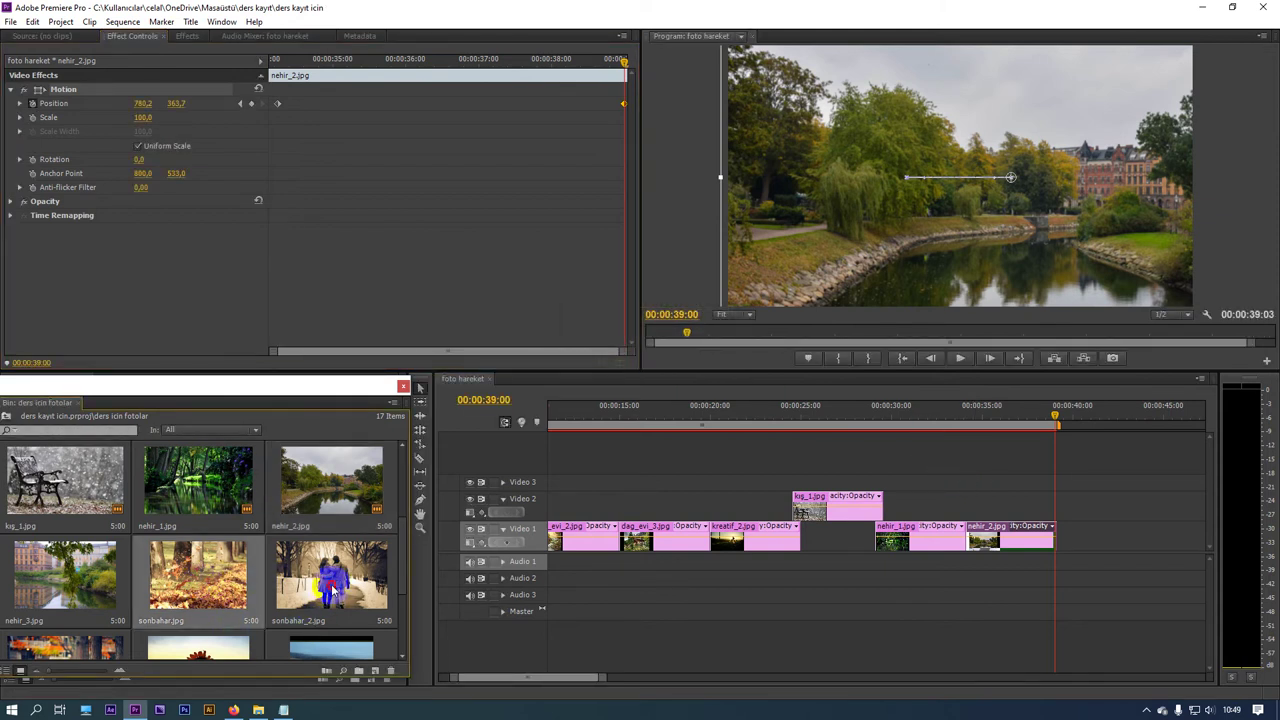
Step: Drop sonbahar_2.jpg on Video 2 near 00:00:38:19, overlapping the end of nehir_2.jpg
drag(333, 590, 1042, 500)
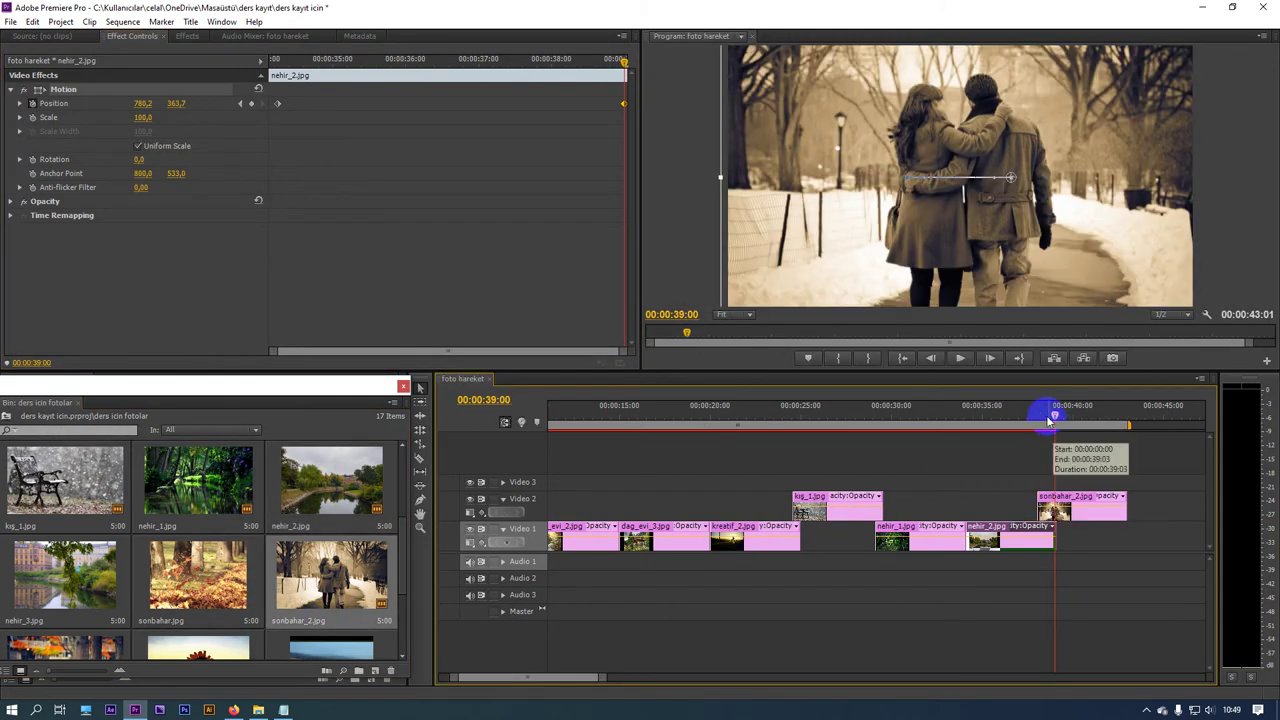
drag(1048, 414, 1037, 432)
click(1057, 500)
drag(1057, 500, 1066, 500)
drag(604, 677, 590, 677)
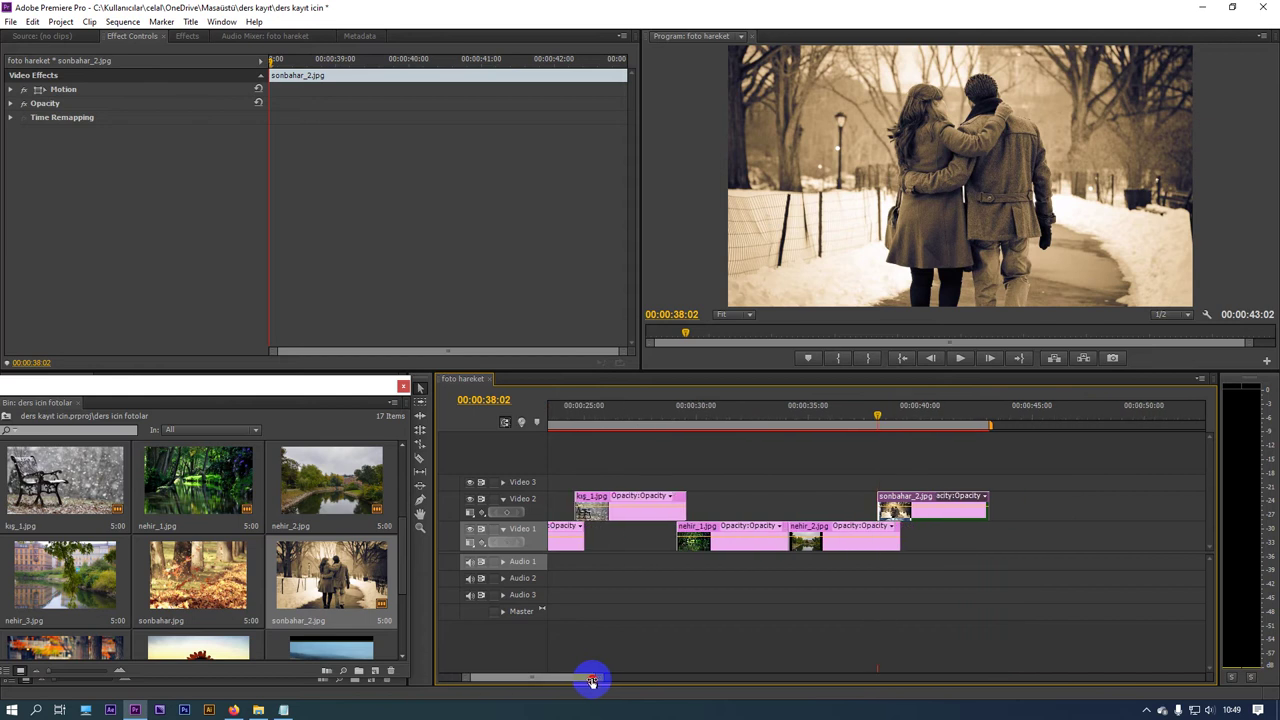
drag(893, 500, 912, 502)
click(895, 413)
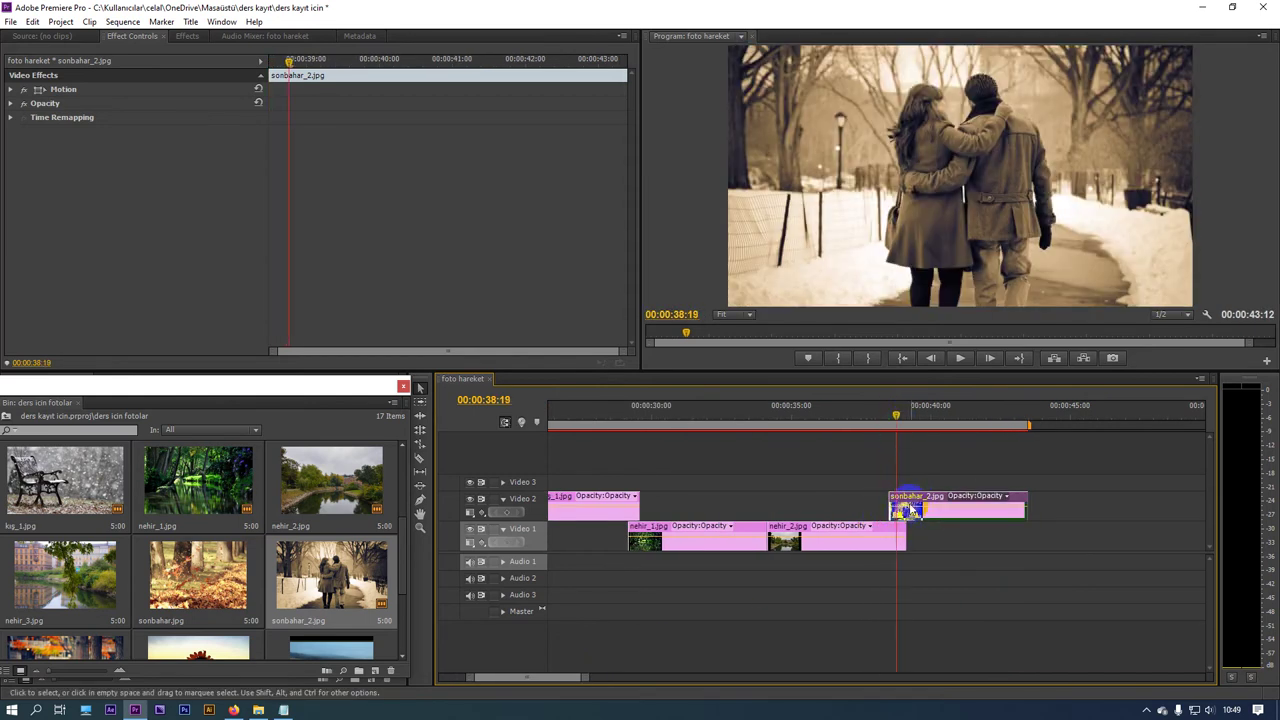
click(60, 90)
Step: Move the sonbahar_2.jpg anchor point to its top-right corner at 1595, 0
click(11, 90)
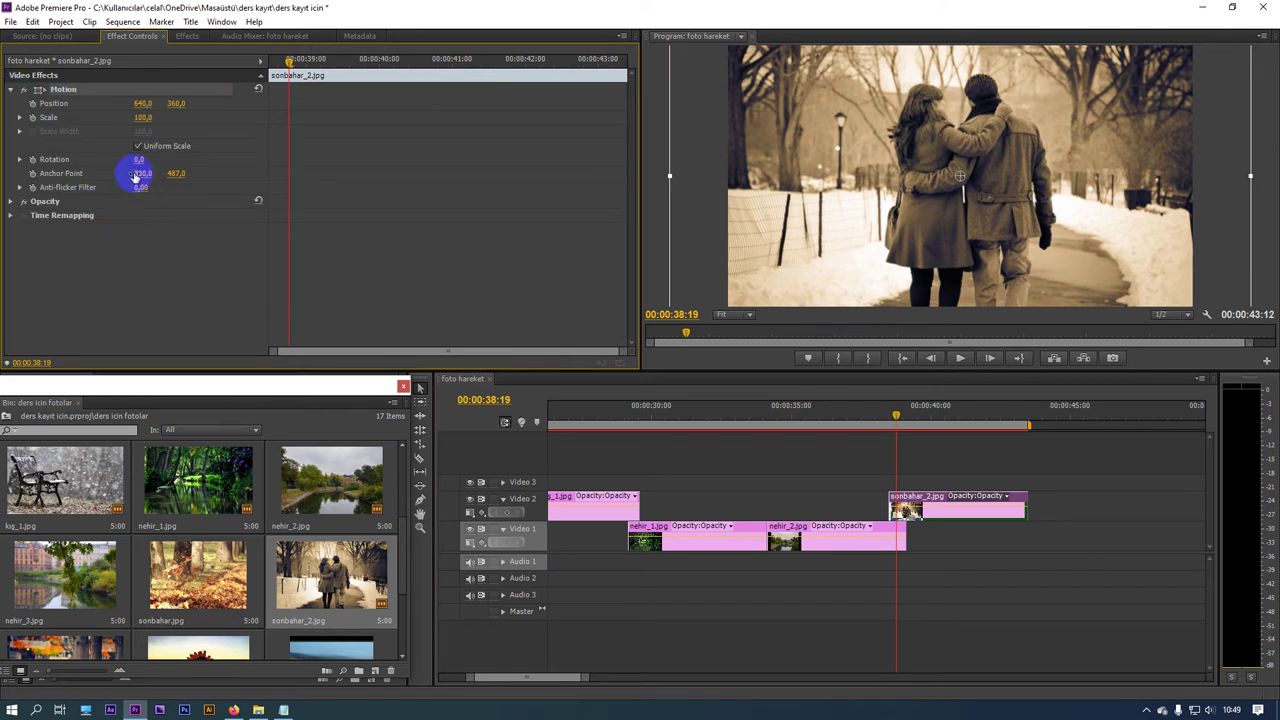
drag(136, 175, 286, 250)
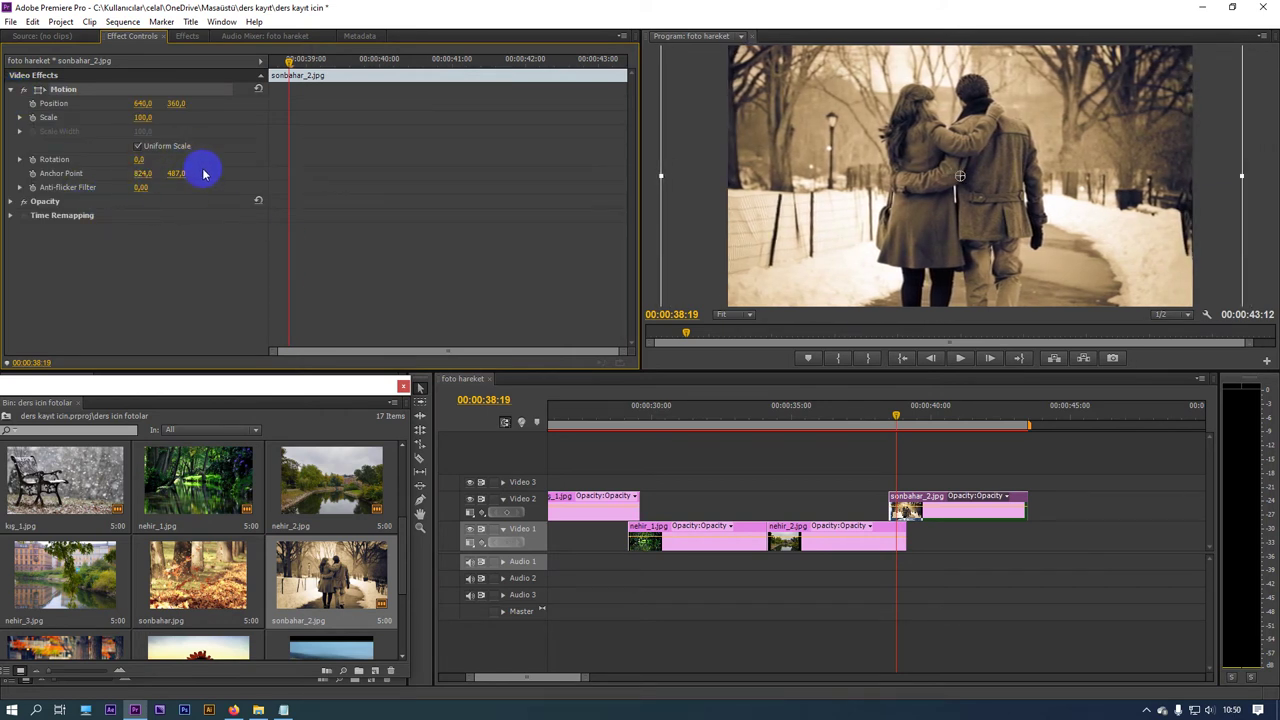
click(86, 173)
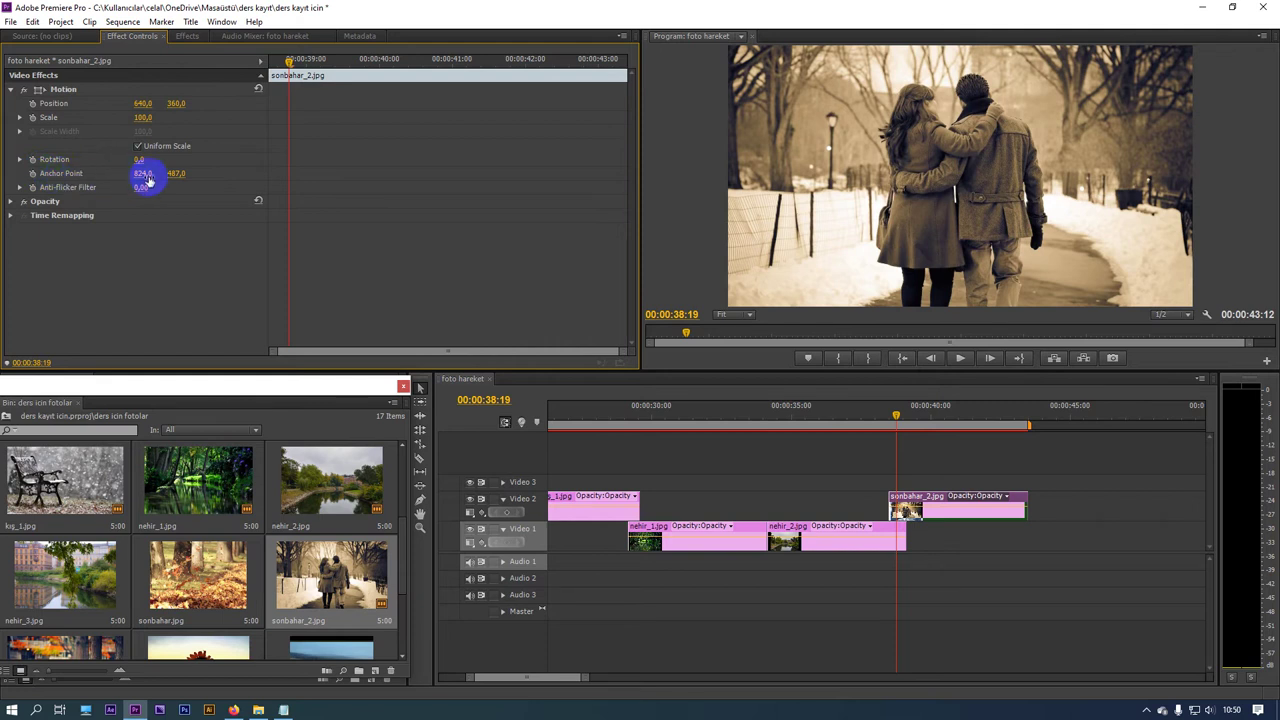
drag(381, 257, 278, 207)
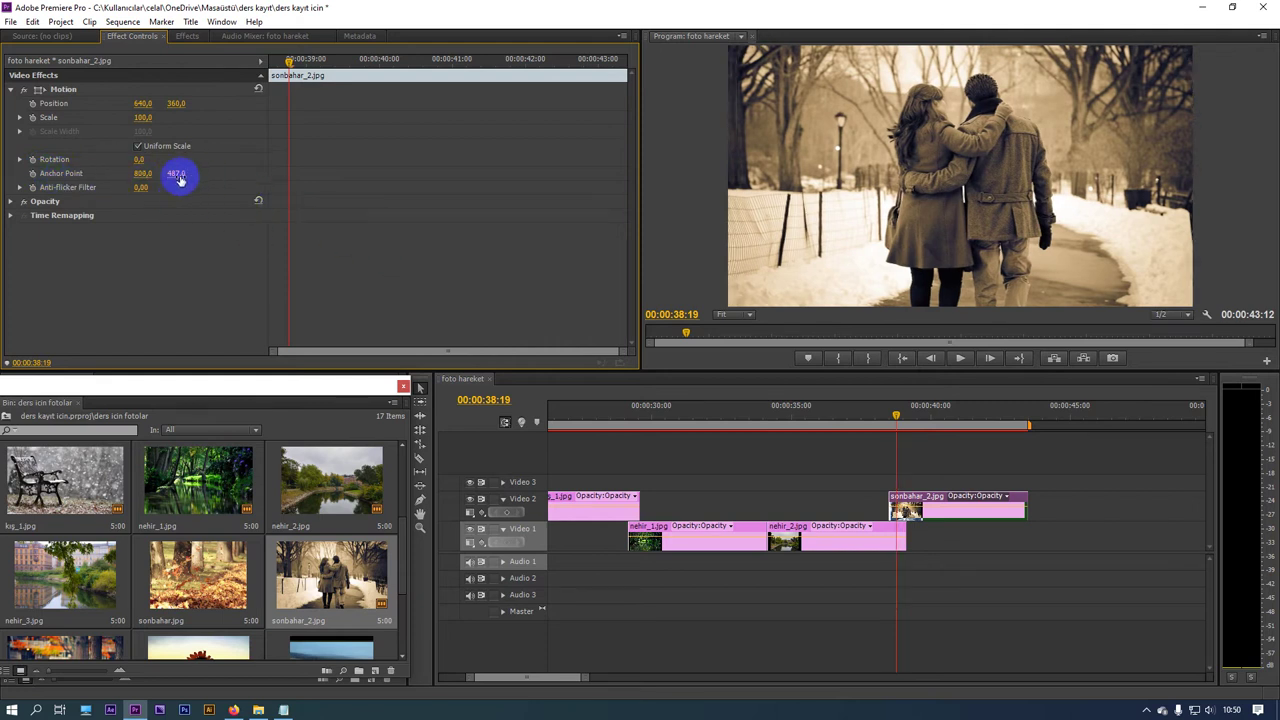
drag(179, 178, 114, 120)
click(70, 90)
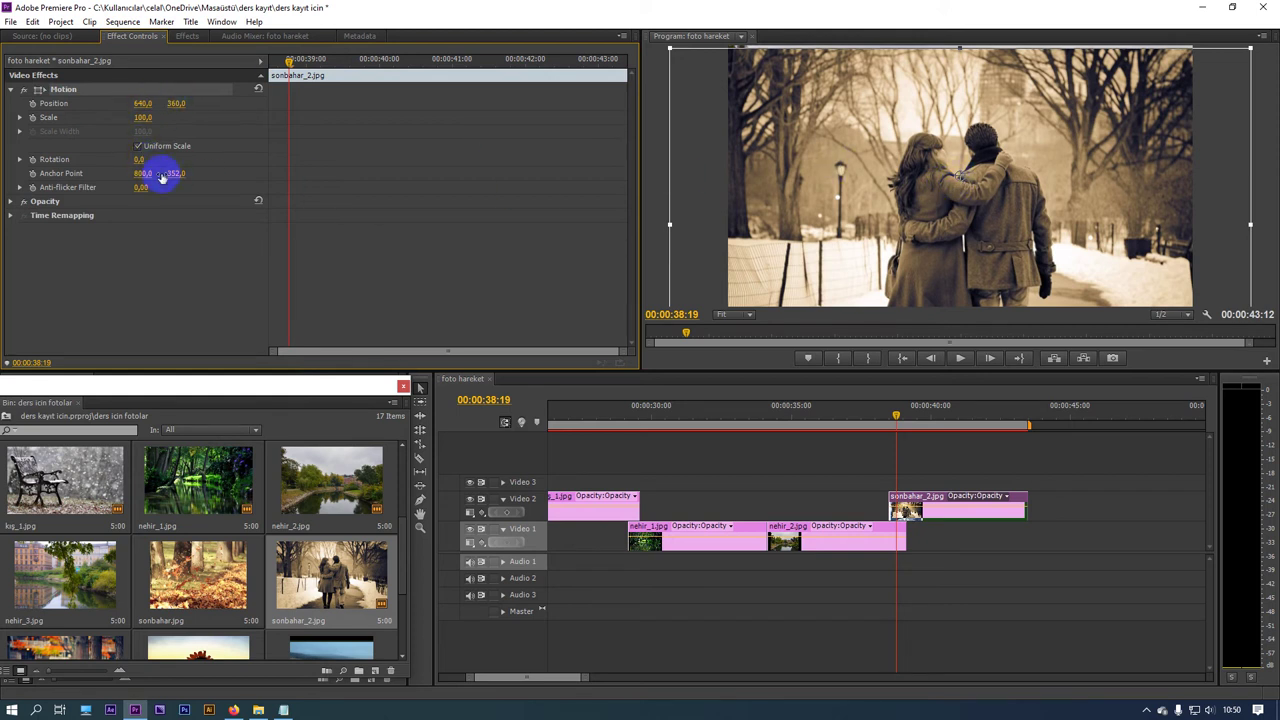
drag(962, 178, 967, 182)
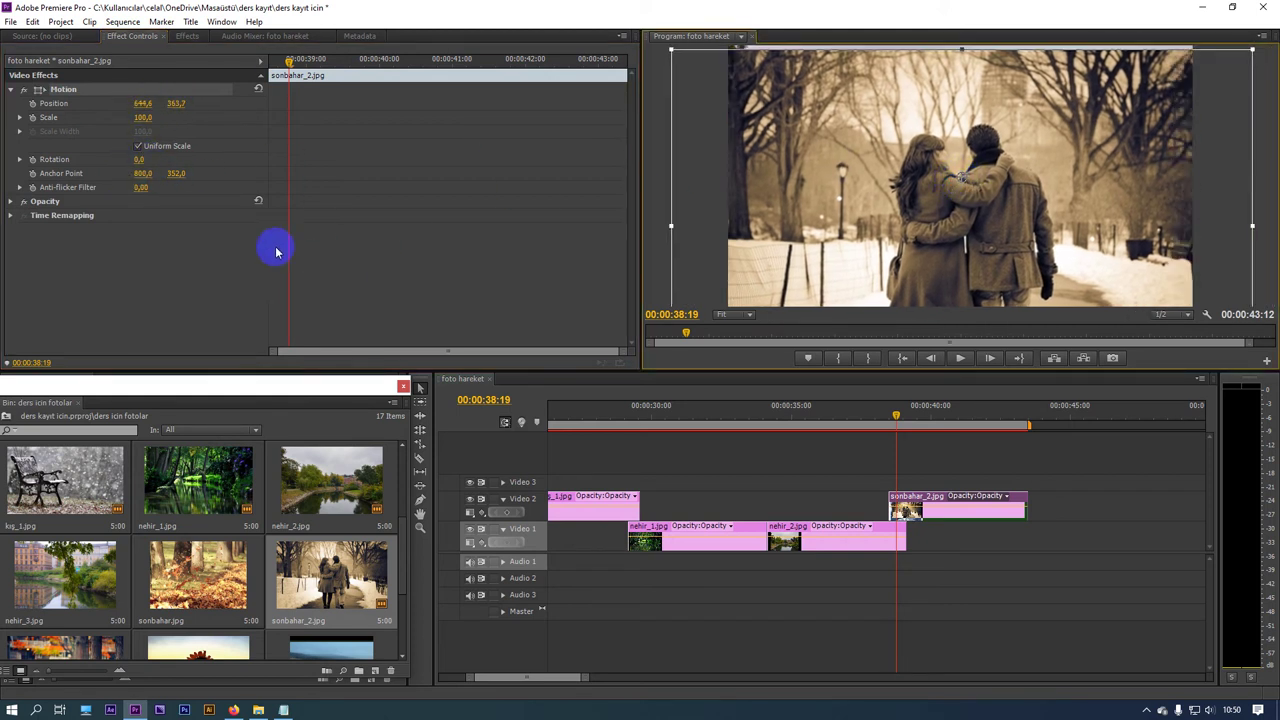
mouse_move(184, 177)
mouse_down()
mouse_move(127, 203)
mouse_move(186, 174)
mouse_move(666, 190)
mouse_move(171, 174)
mouse_up()
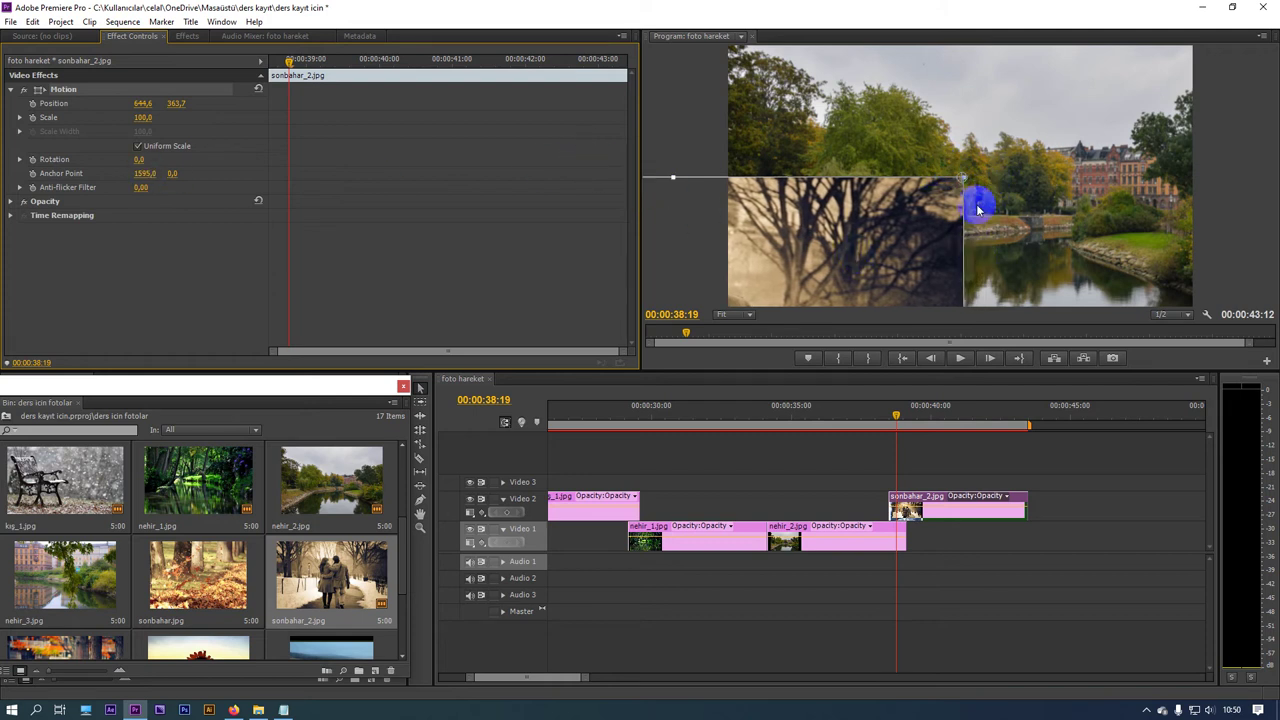
click(76, 175)
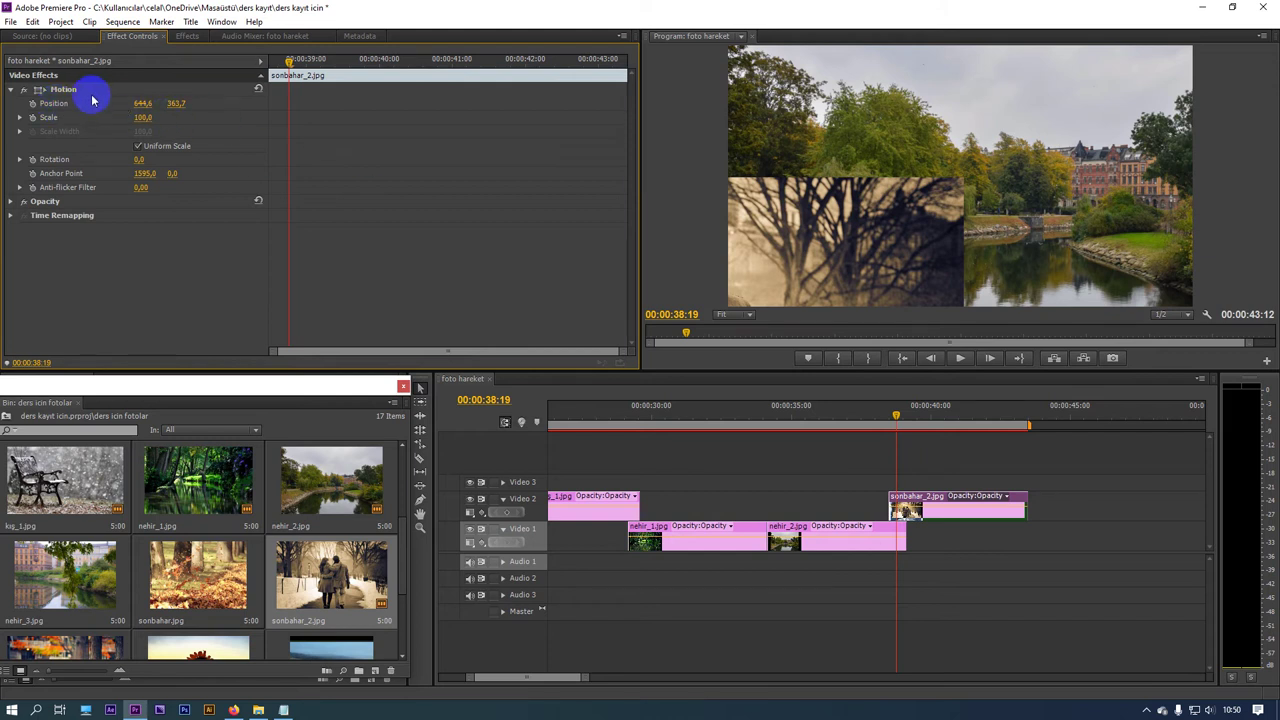
Step: Move the overlay photo to Position 1285.5, -1.8 so it fills the frame
mouse_move(135, 105)
mouse_down()
mouse_move(546, 208)
mouse_move(804, 212)
mouse_up()
click(1097, 285)
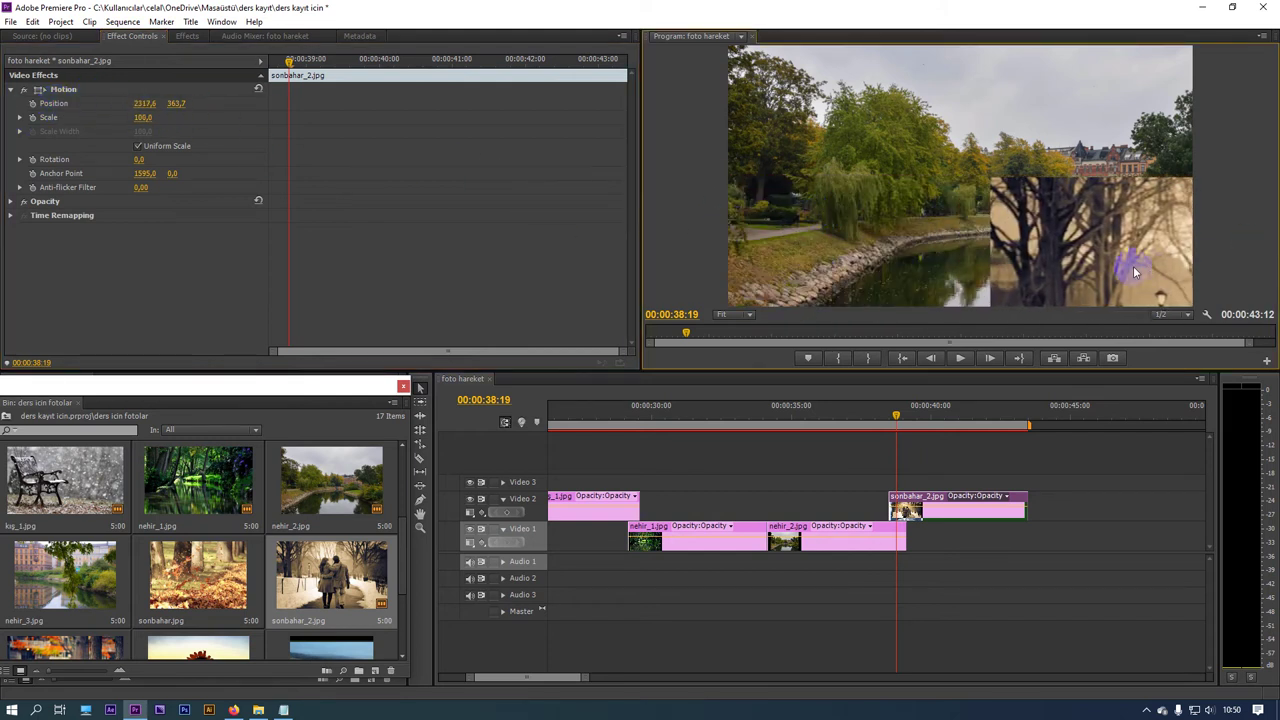
mouse_move(1103, 243)
mouse_down()
mouse_move(815, 123)
mouse_move(739, 115)
mouse_up()
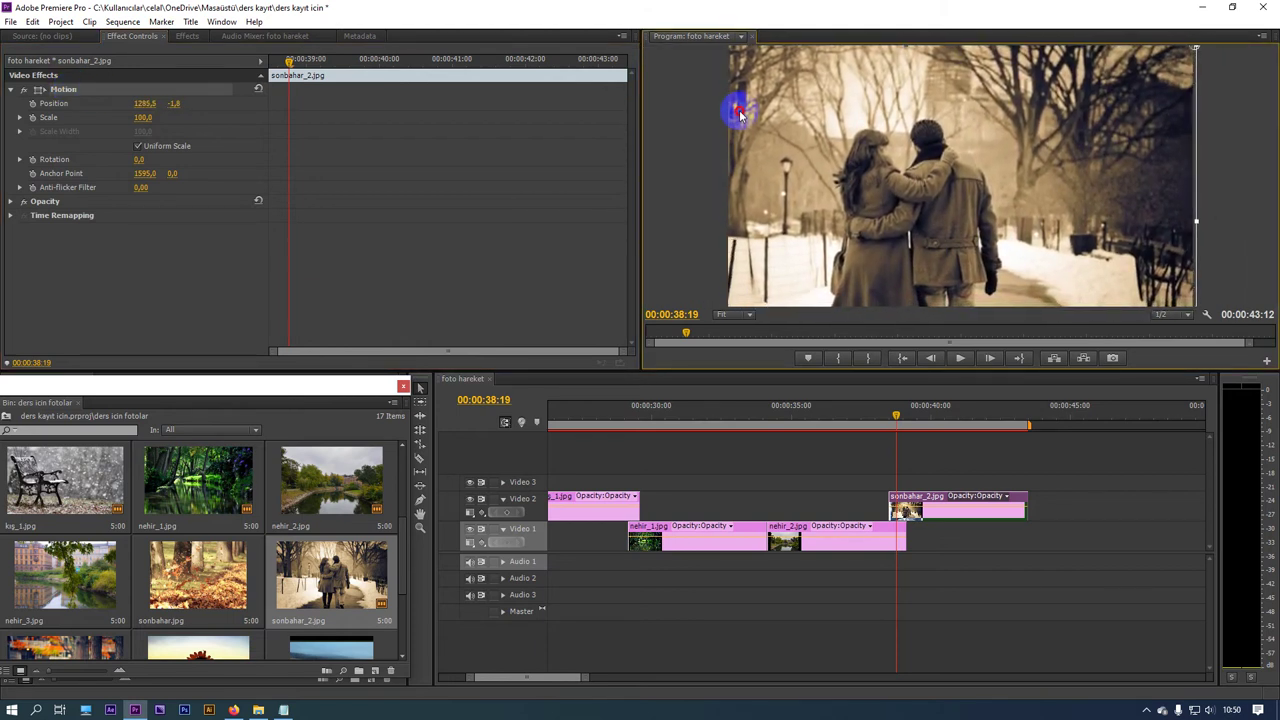
Step: At 00:00:38:12, add a Rotation keyframe on sonbahar_2.jpg and preview it
click(888, 419)
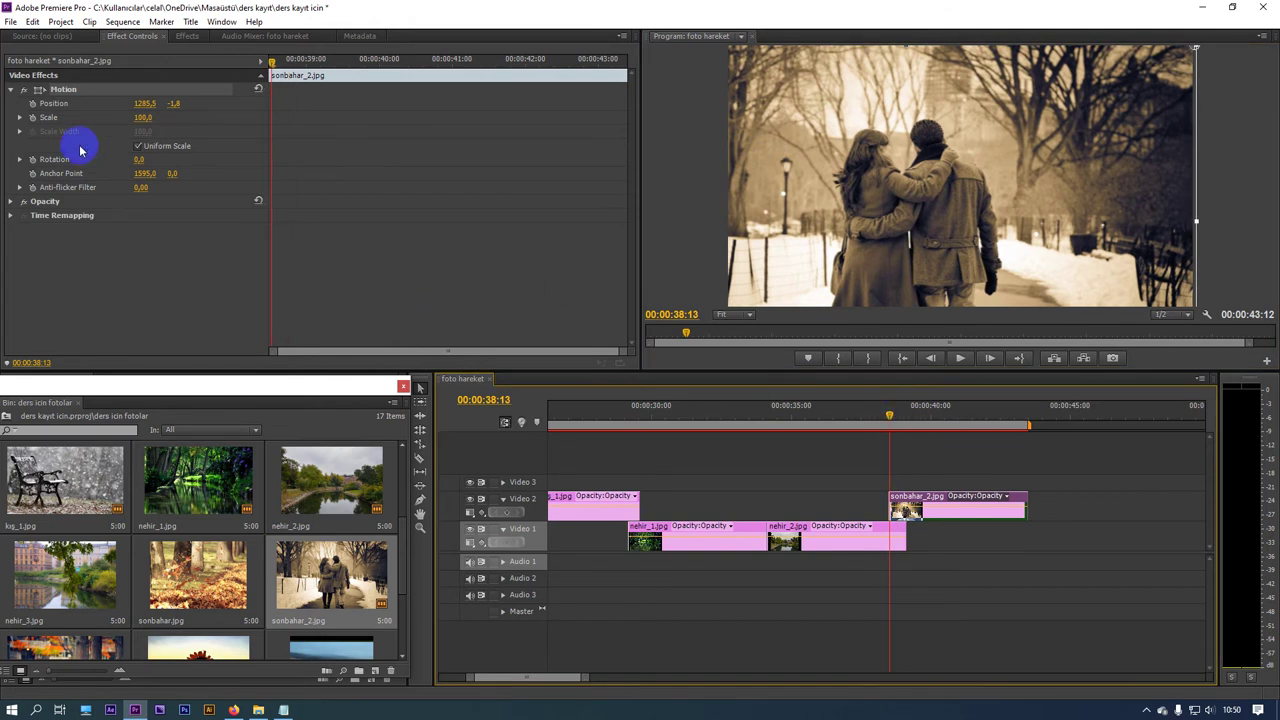
click(32, 160)
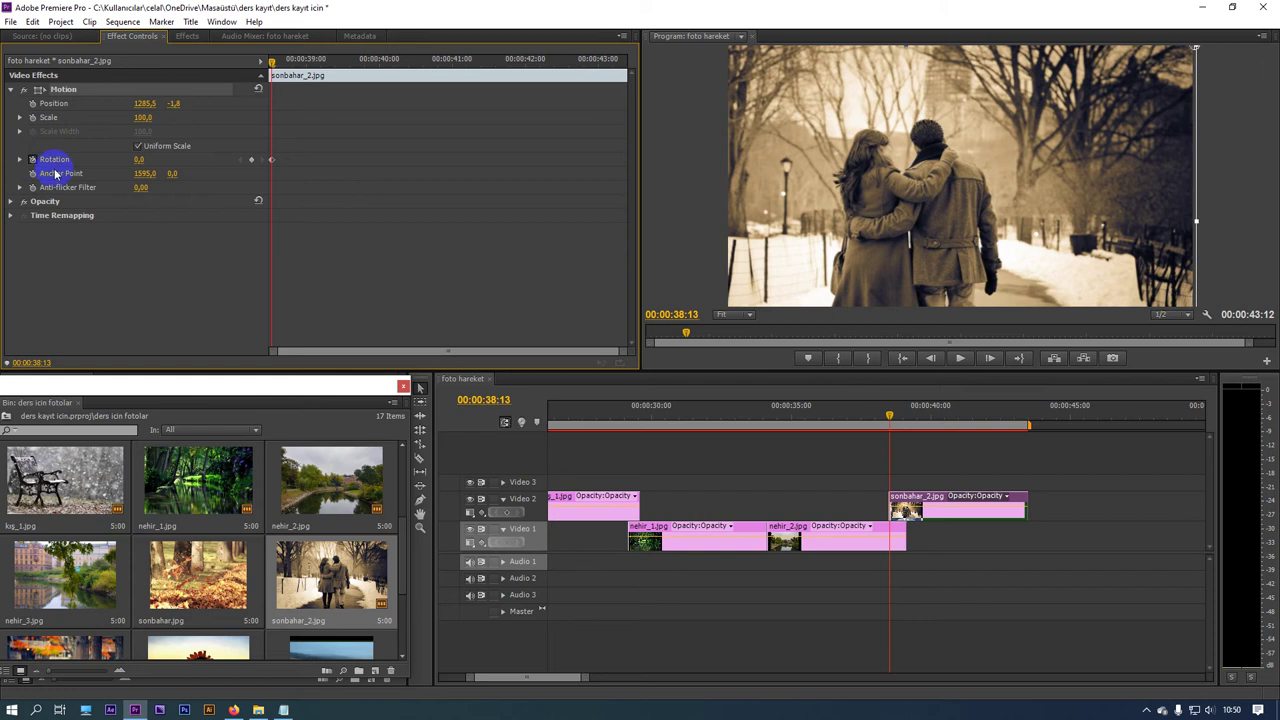
drag(137, 166, 198, 167)
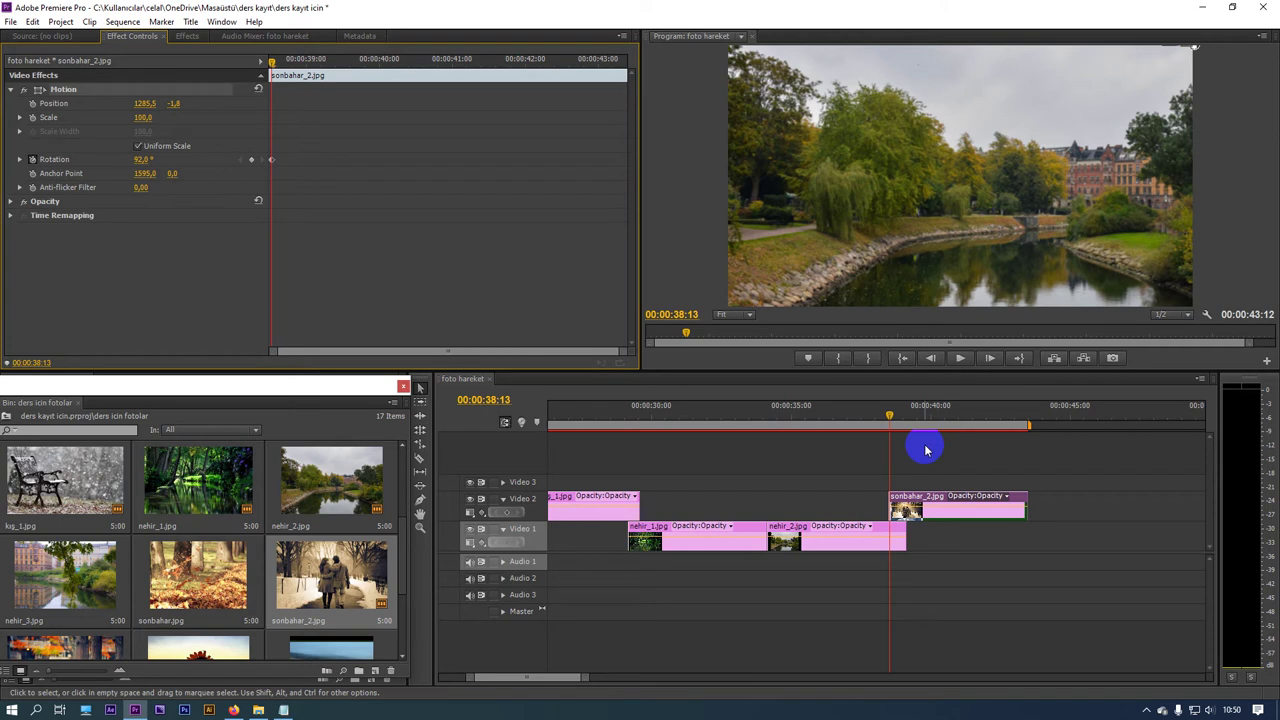
key(space)
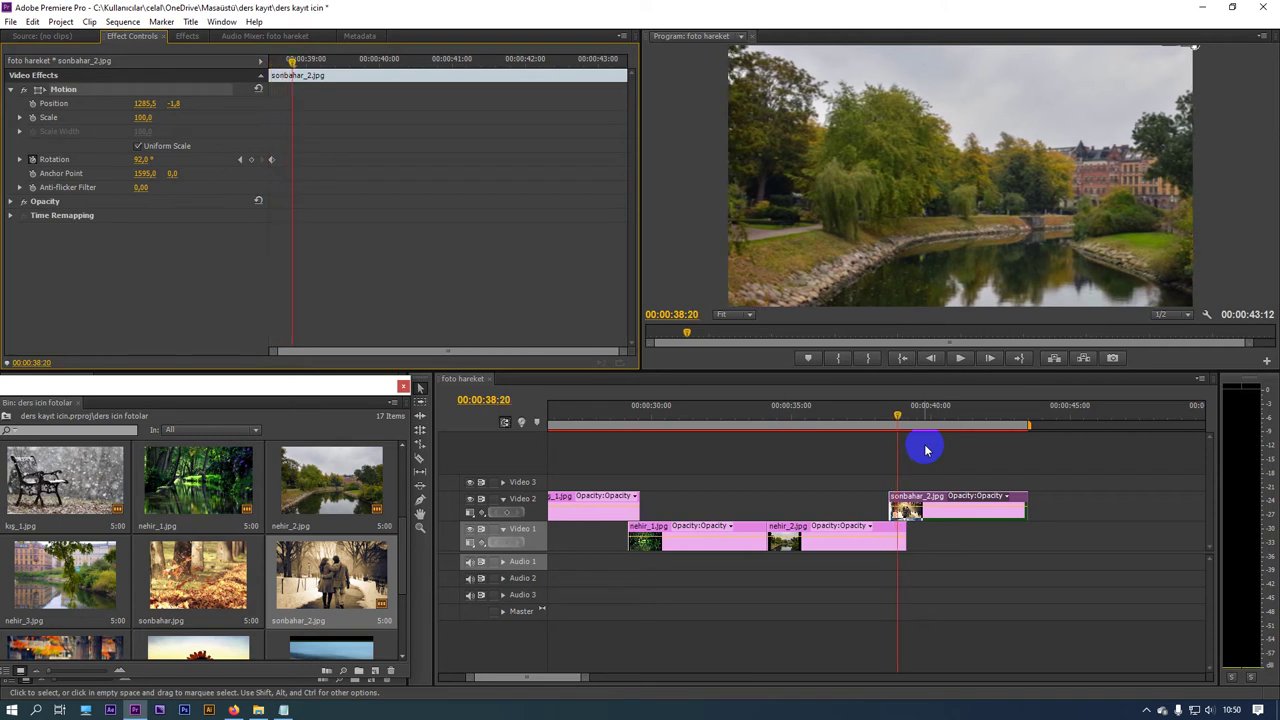
Step: Add a 0° Rotation keyframe so the photo is upright by 00:00:38:23, then play it back
click(160, 203)
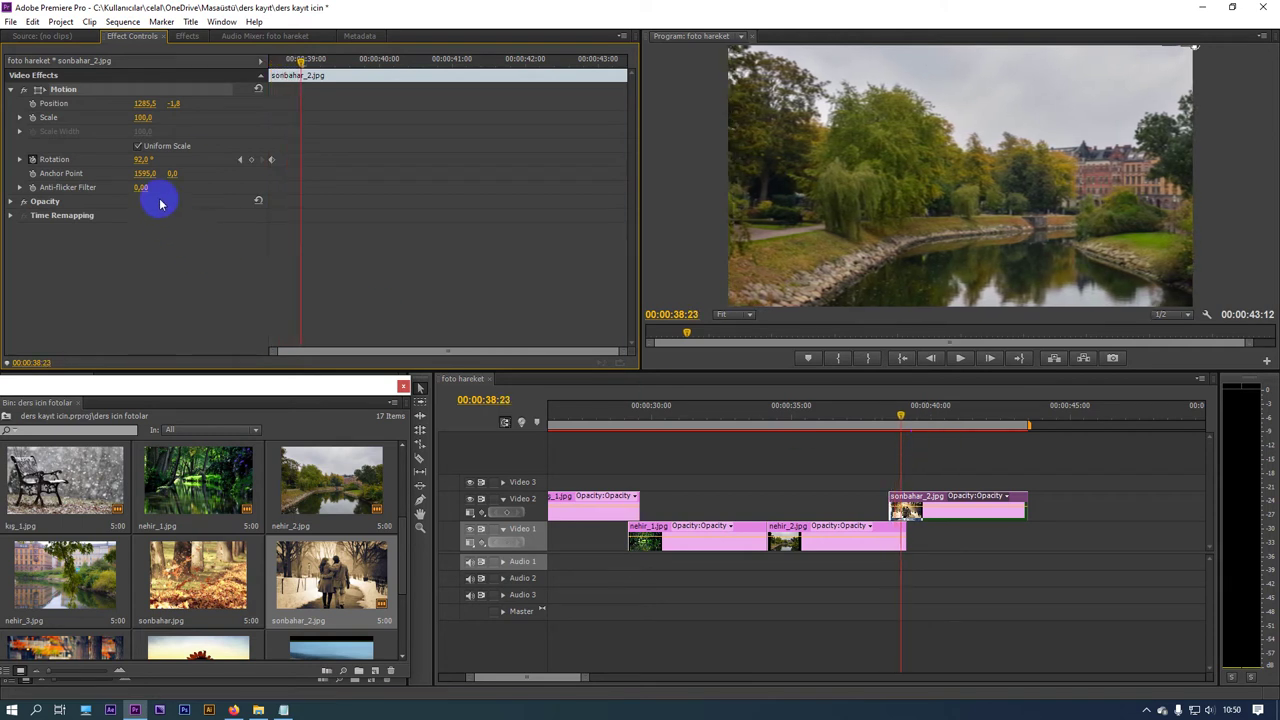
click(143, 162)
text(0)
click(783, 500)
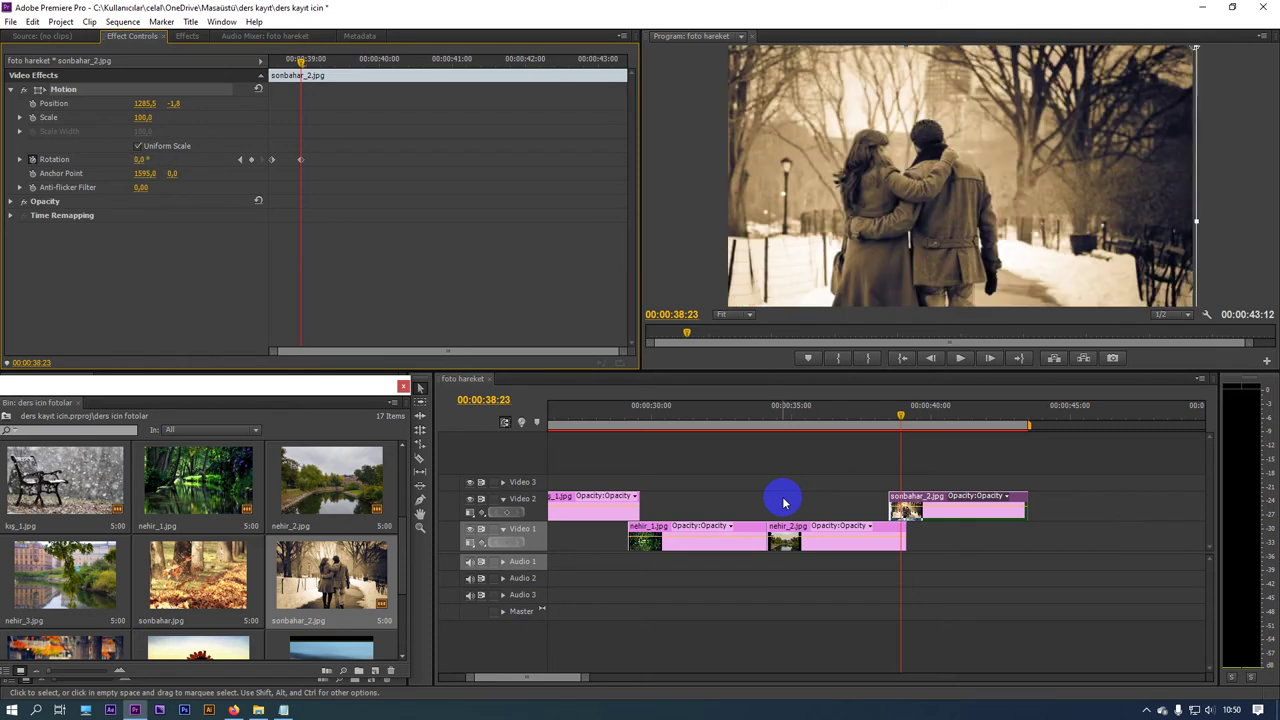
drag(935, 423, 886, 421)
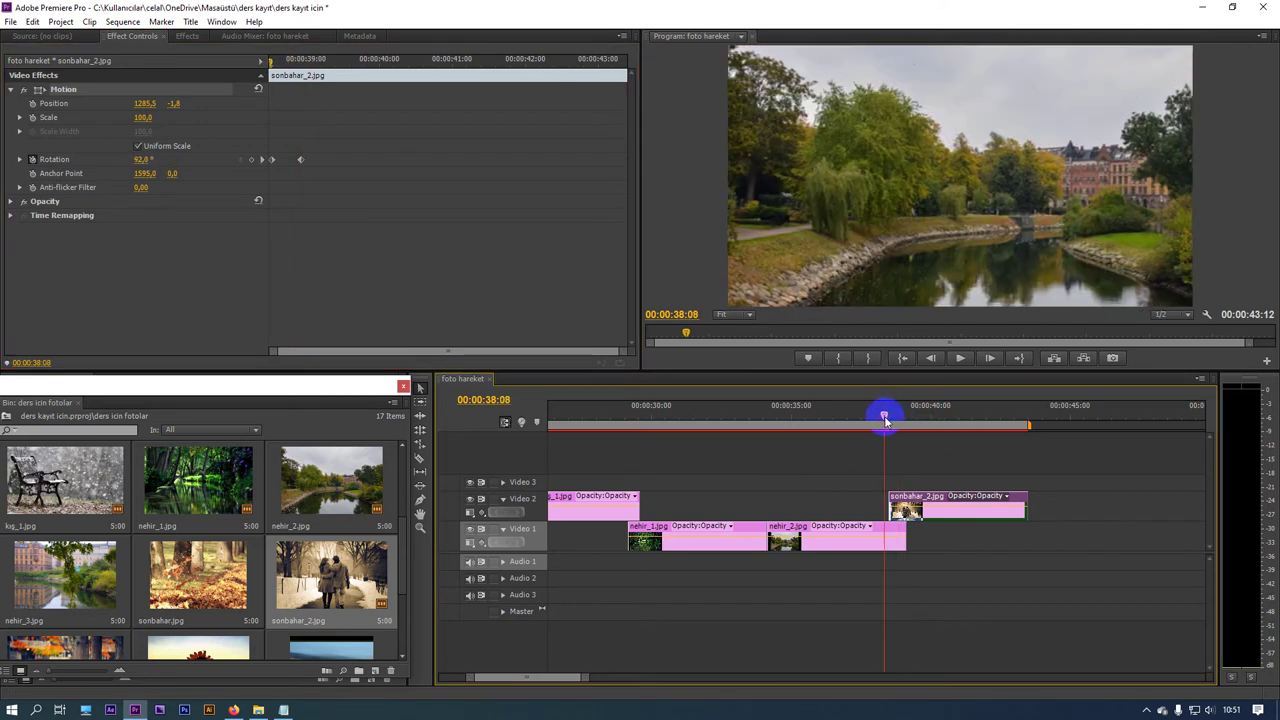
key(space)
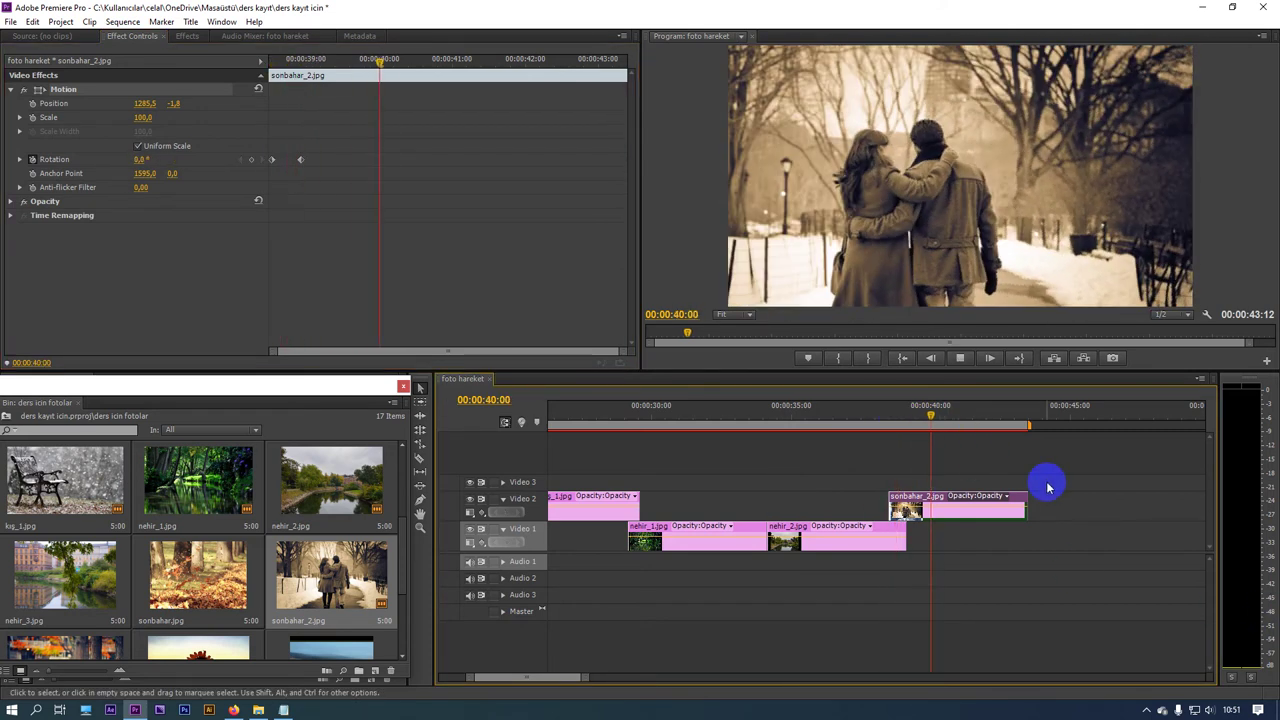
drag(942, 420, 910, 427)
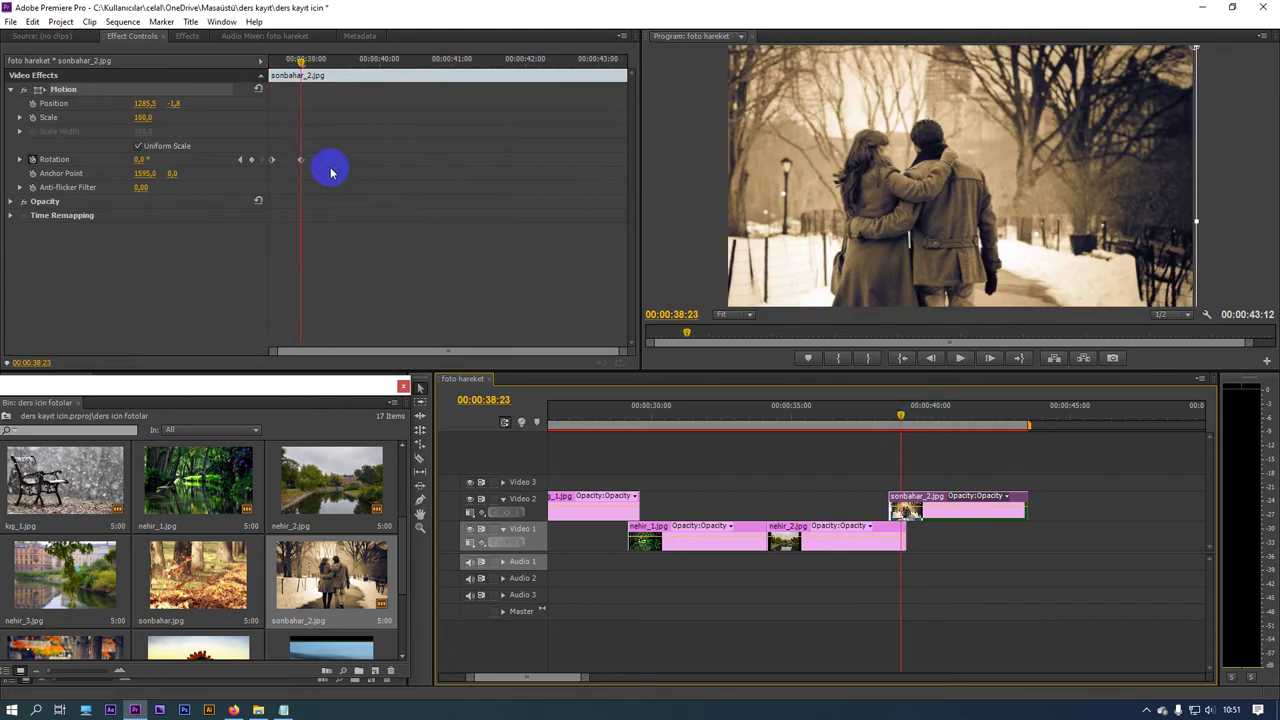
drag(349, 169, 270, 150)
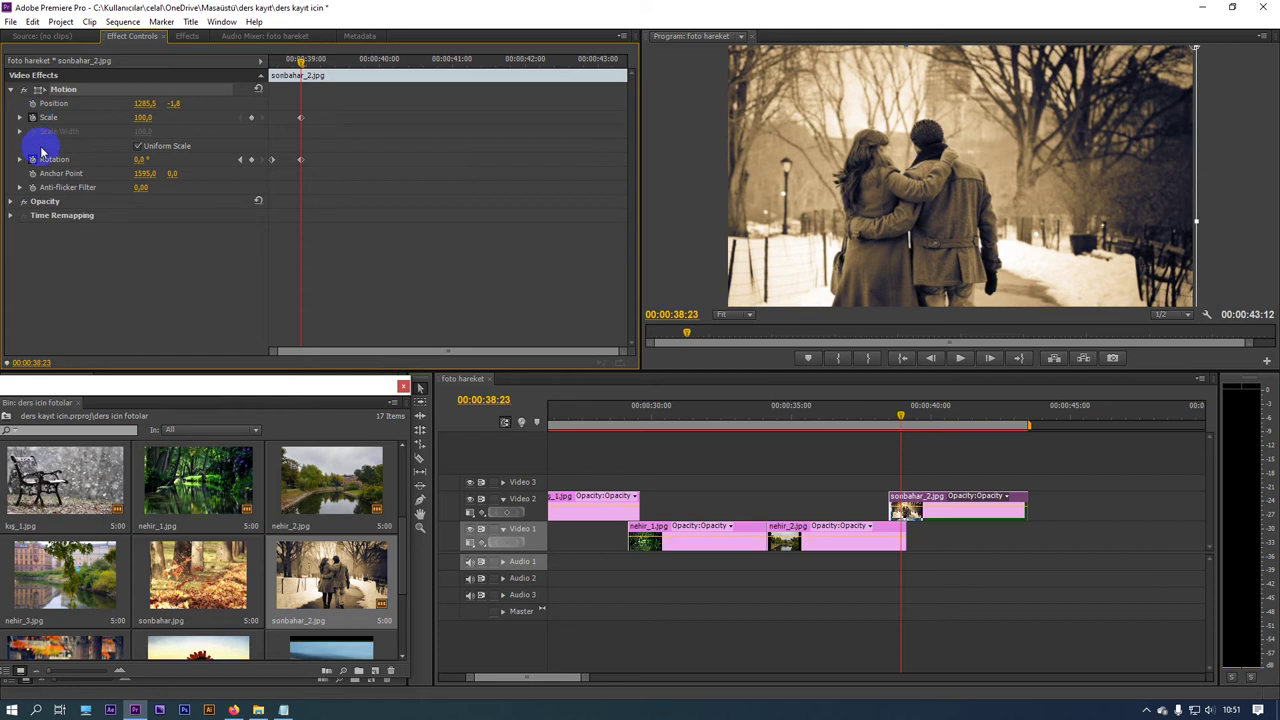
Step: Add a Scale 110 keyframe at the end of sonbahar_2.jpg and play the zoom from 00:00:38
drag(314, 62, 618, 133)
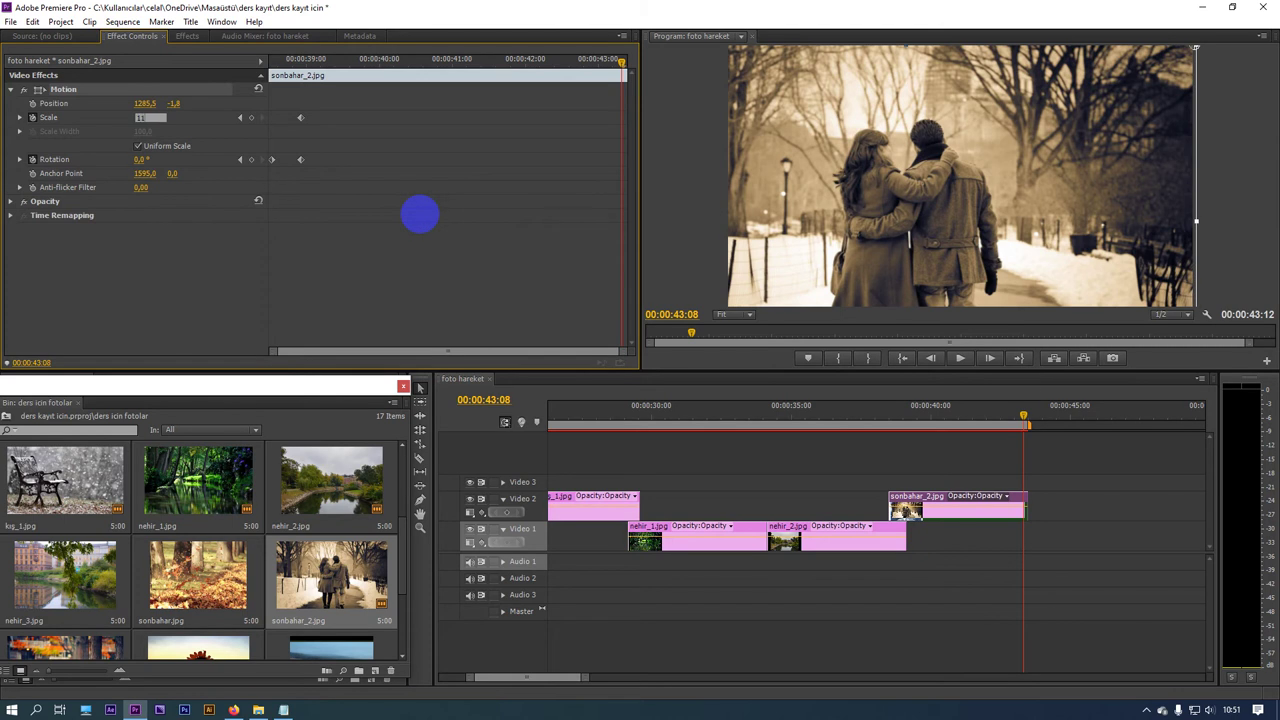
click(420, 214)
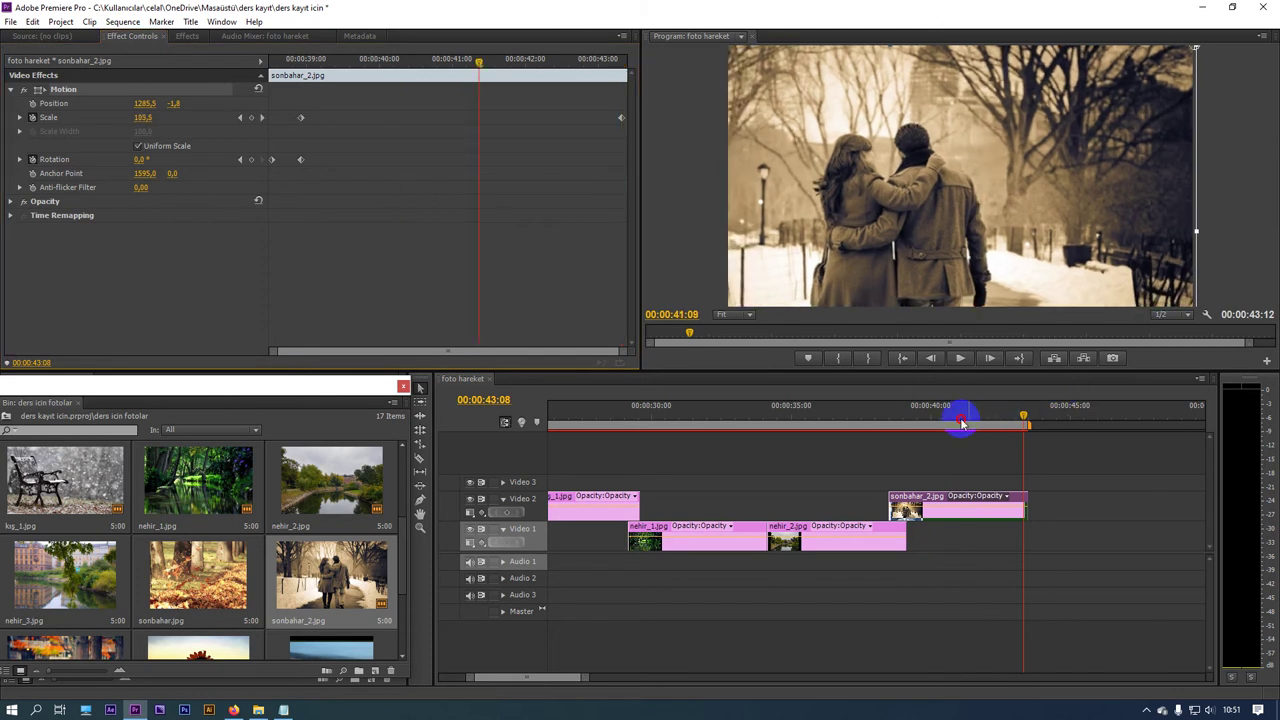
click(871, 410)
key(space)
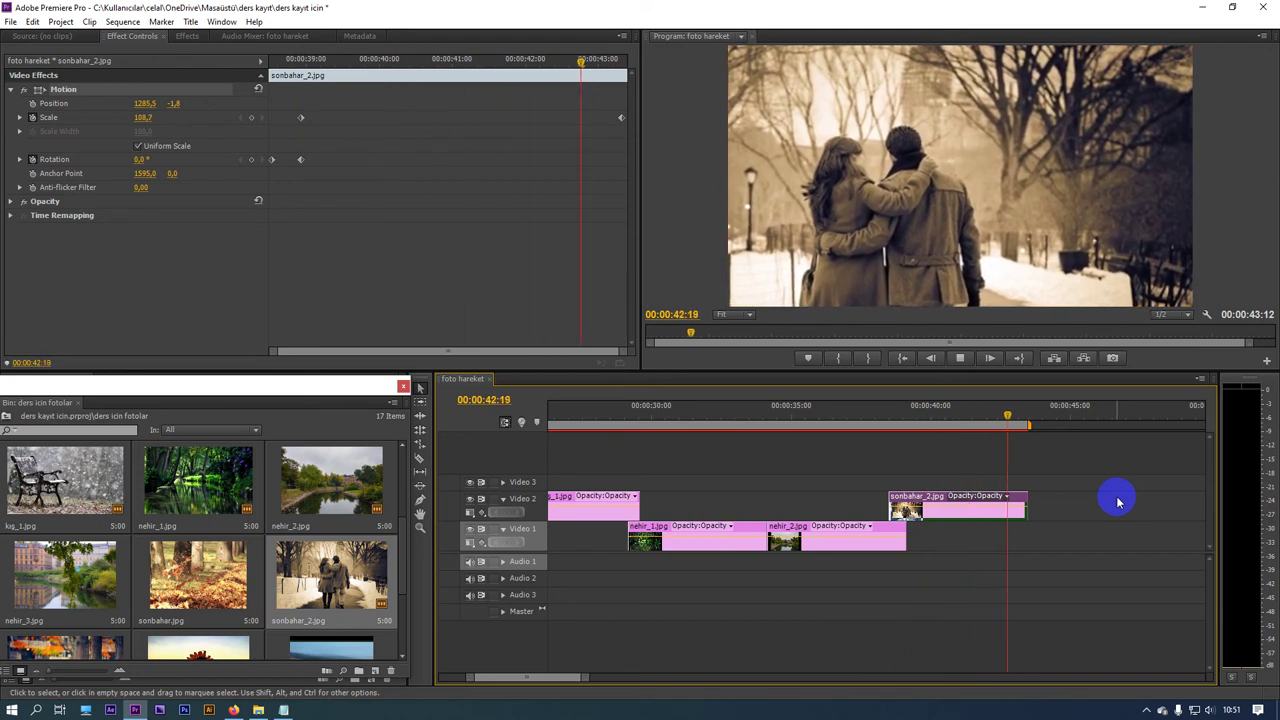
key(space)
Step: Deselect the sequence clips and skim back to 00:00:18
drag(588, 677, 743, 677)
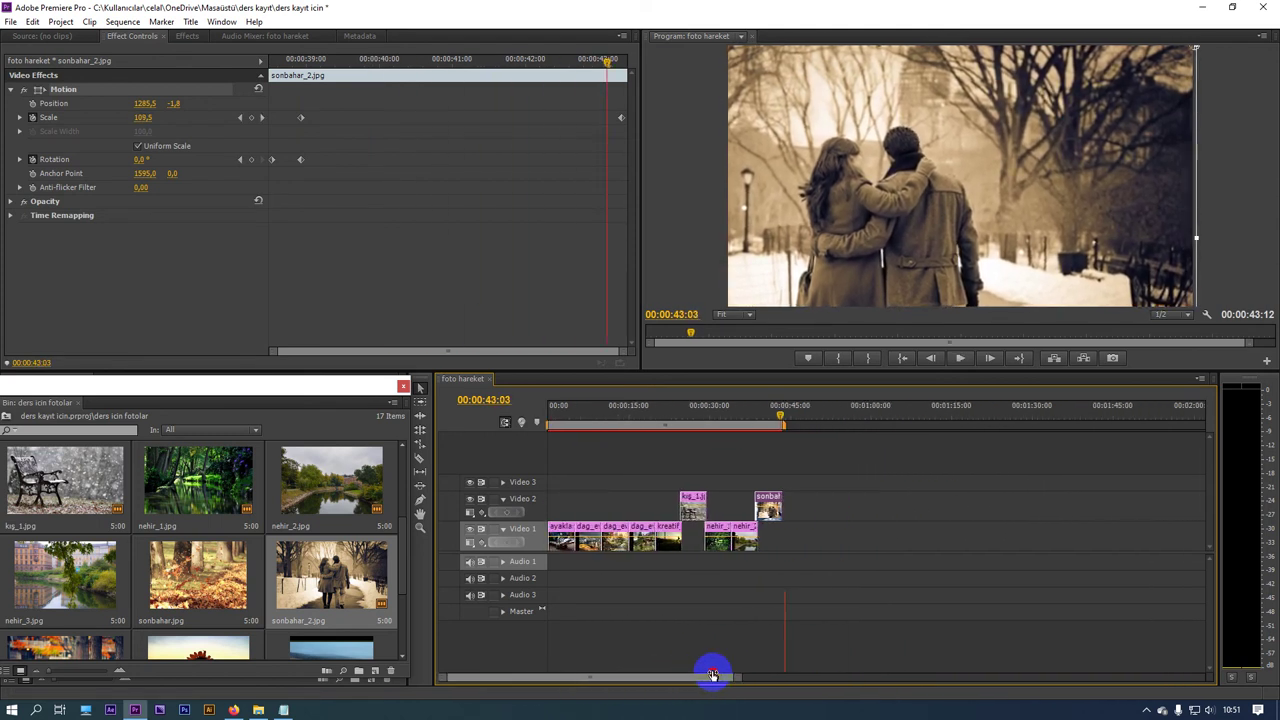
drag(813, 591, 543, 453)
click(823, 580)
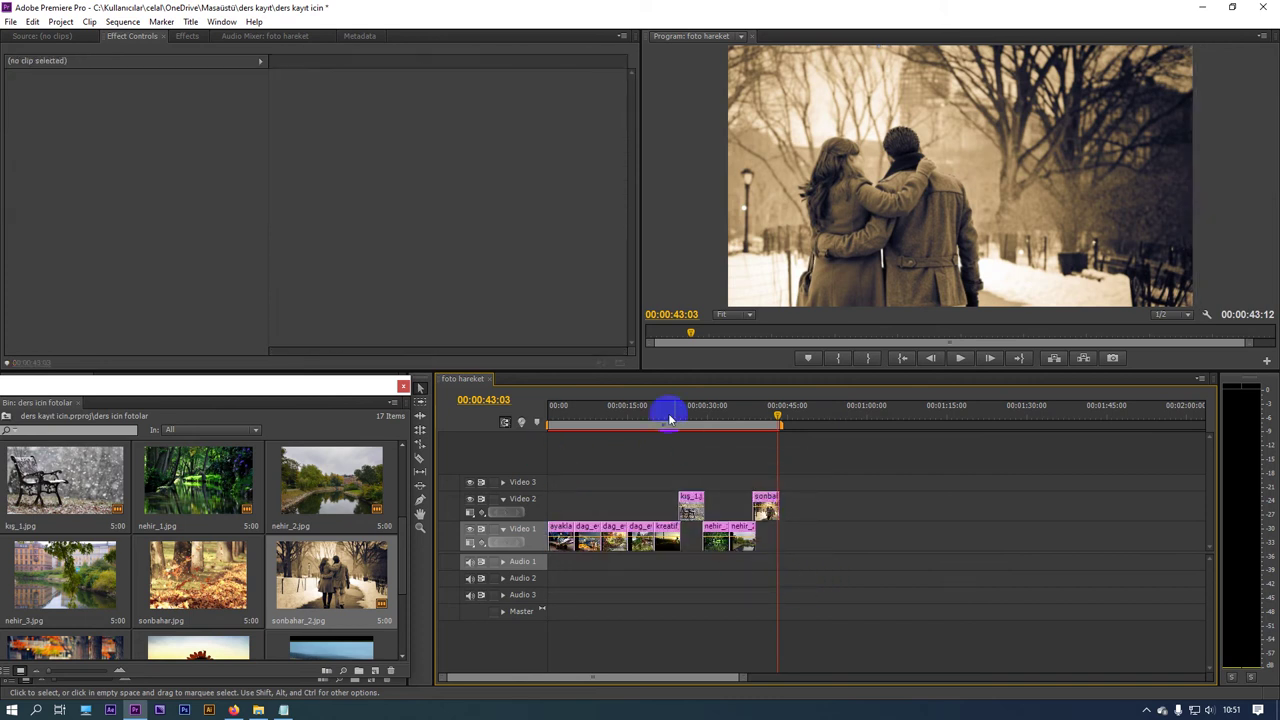
mouse_move(669, 413)
mouse_down()
mouse_move(653, 440)
mouse_move(753, 443)
mouse_up()
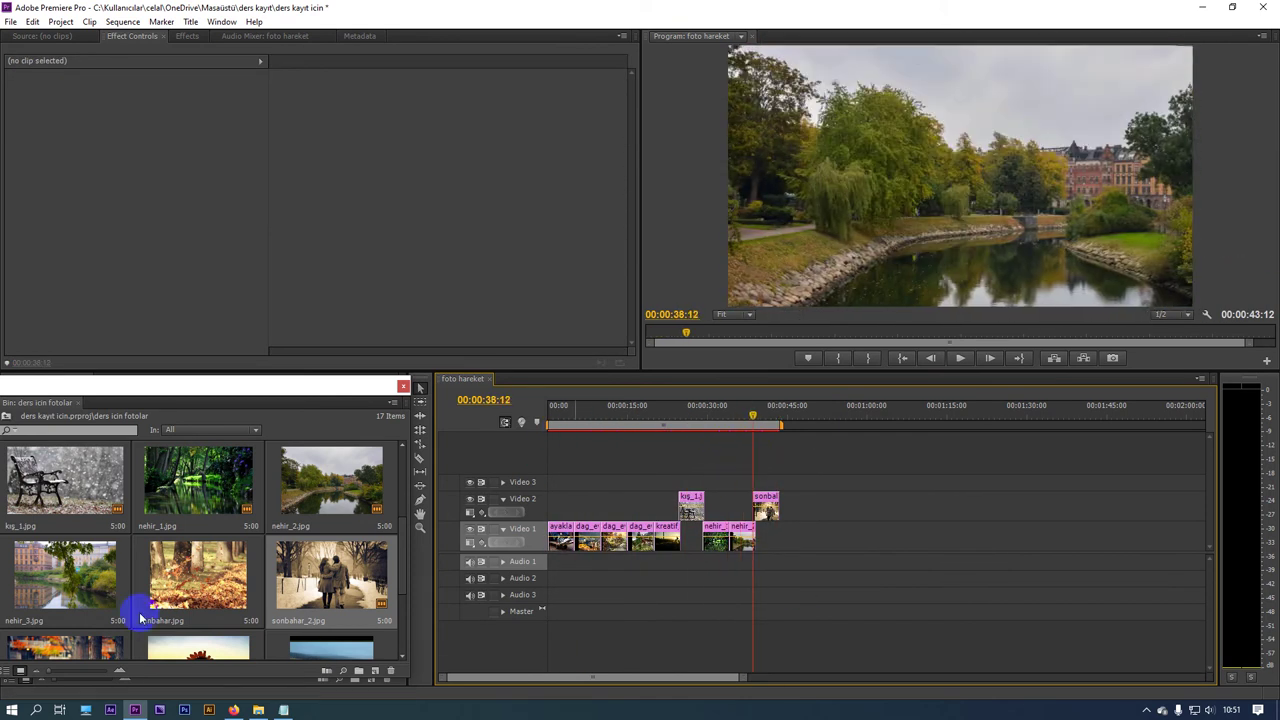
scroll(285, 562, down, 3)
Step: Open the Import dialog from the bin and browse to the Yeni Birim (G:) drive
double_click(327, 638)
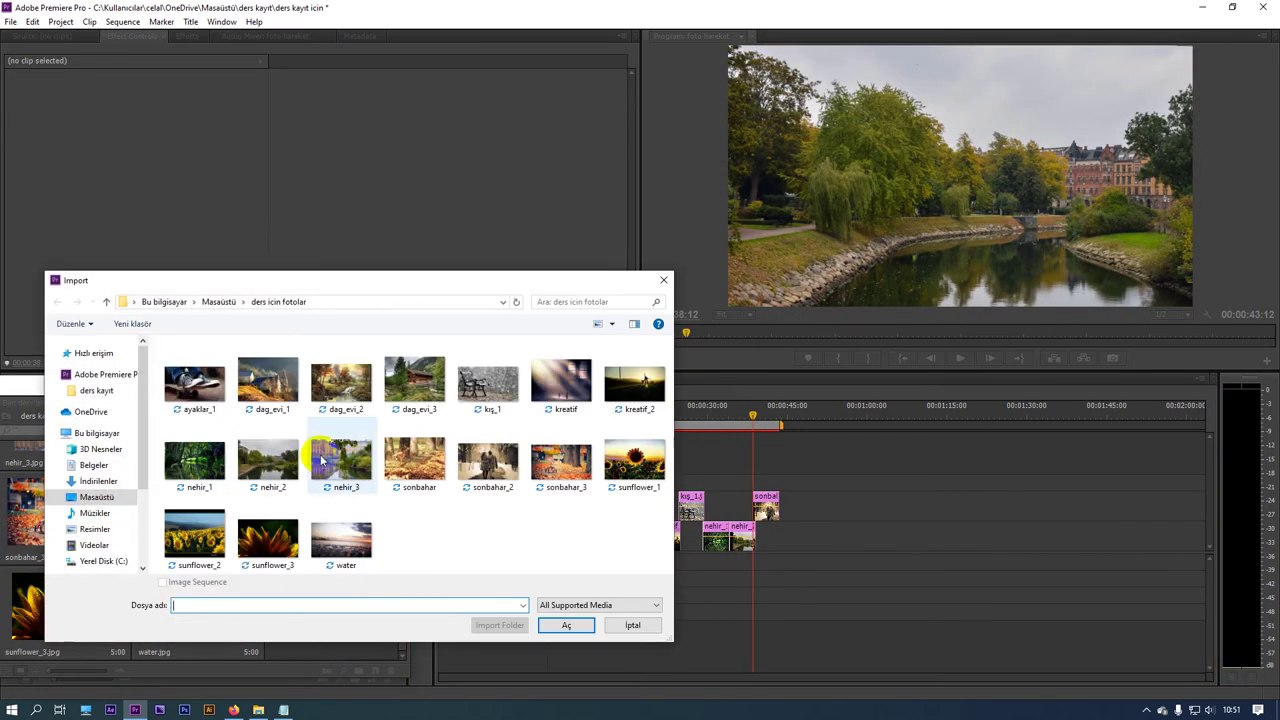
click(99, 515)
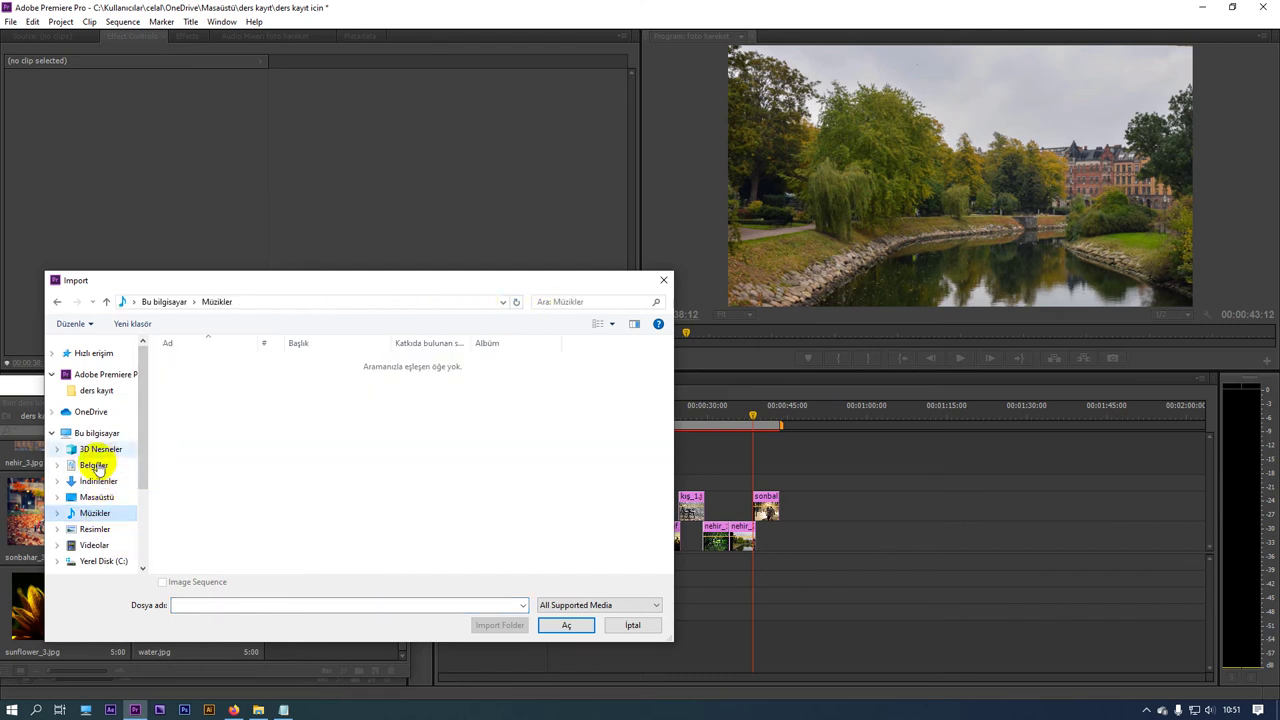
scroll(97, 530, down, 1)
scroll(97, 530, down, 1)
click(103, 509)
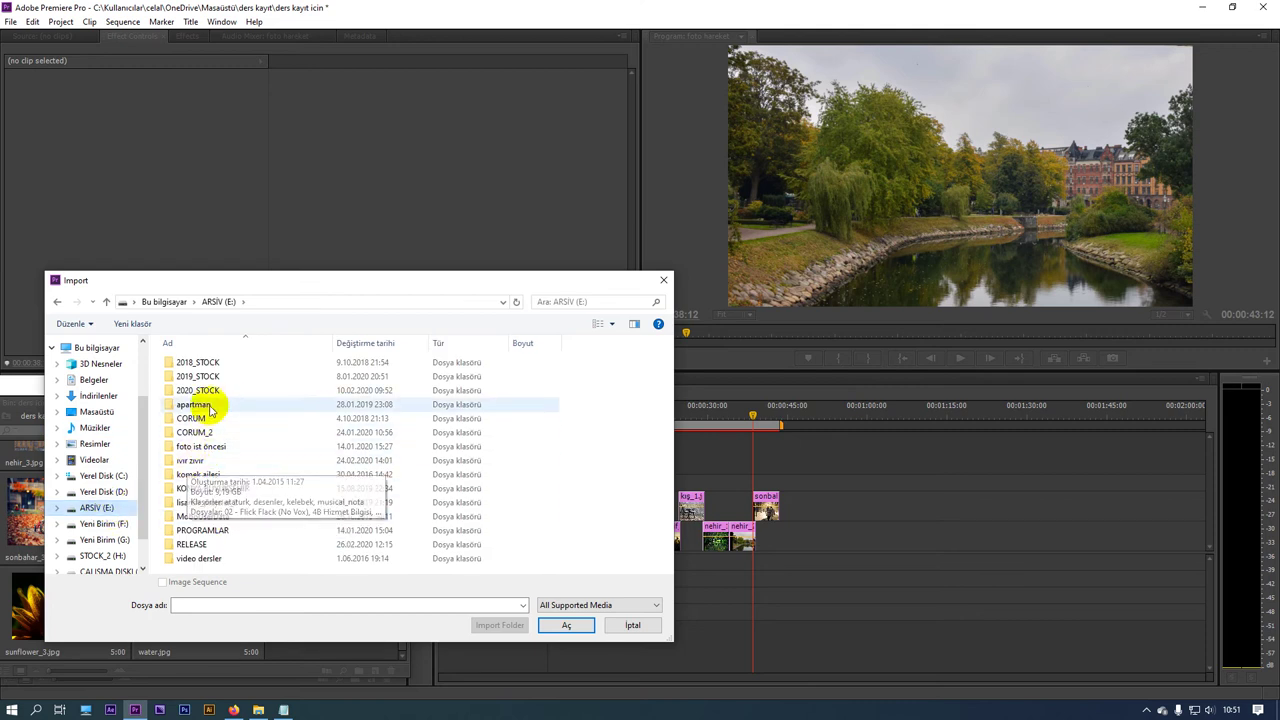
click(110, 526)
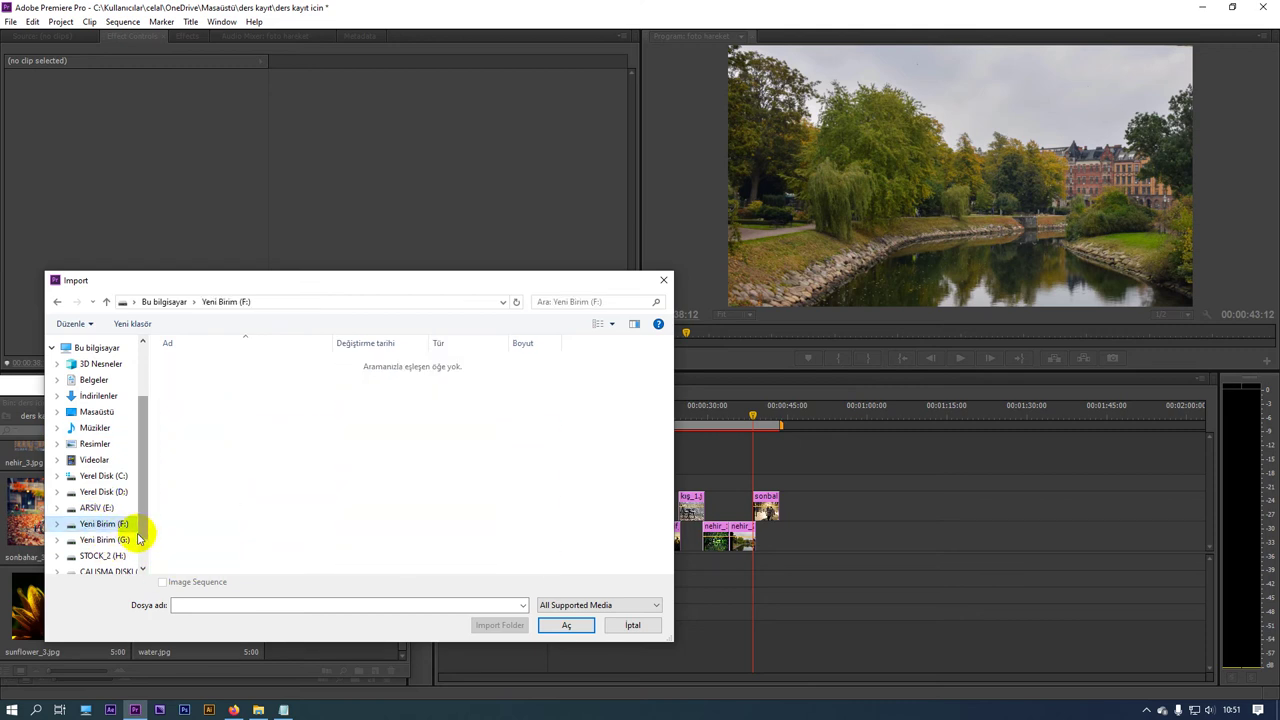
click(110, 540)
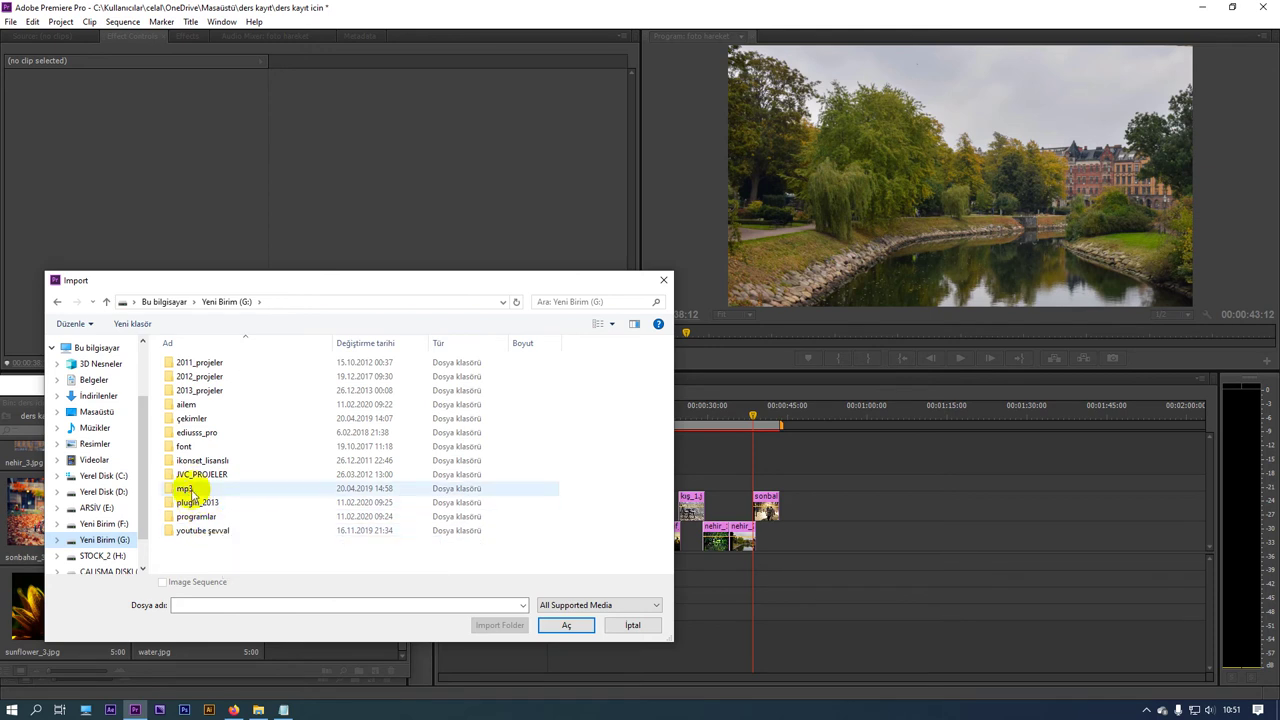
Step: Import Royalty Free Delight Bliss Music page 2-1 from G:\mp3\neosound
double_click(187, 490)
scroll(235, 530, down, 2)
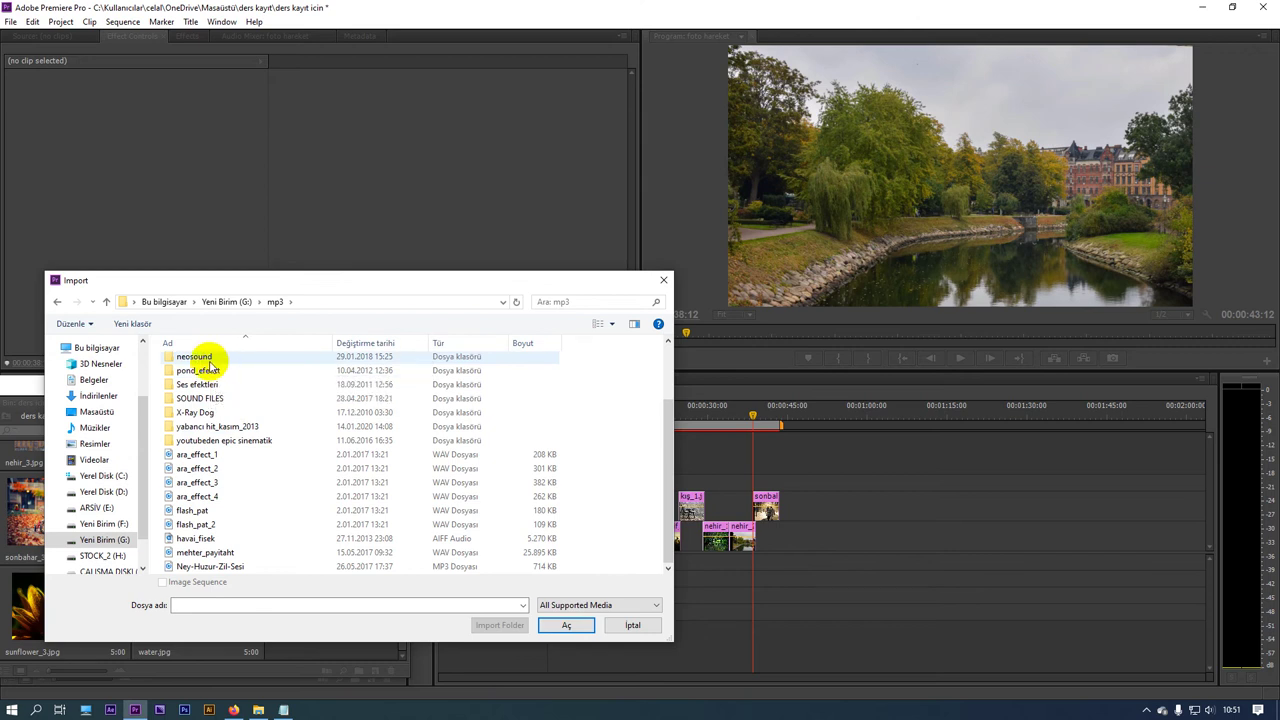
double_click(205, 357)
click(215, 418)
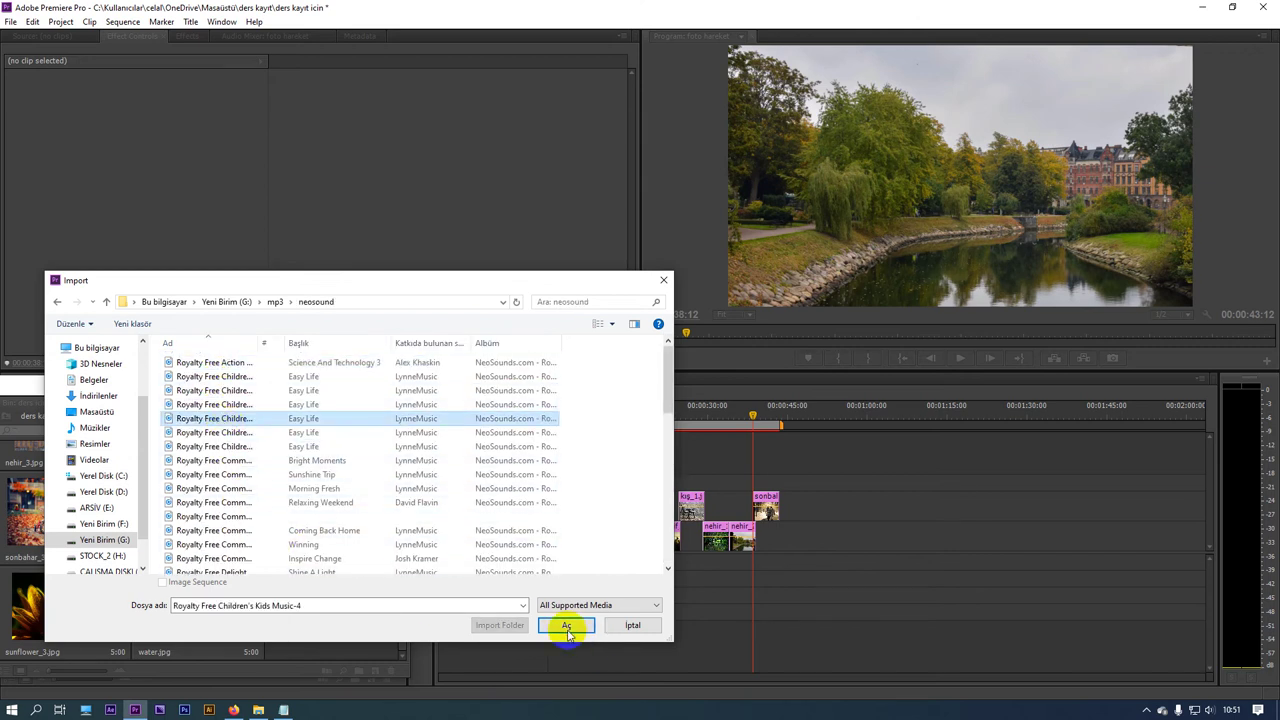
scroll(271, 508, down, 3)
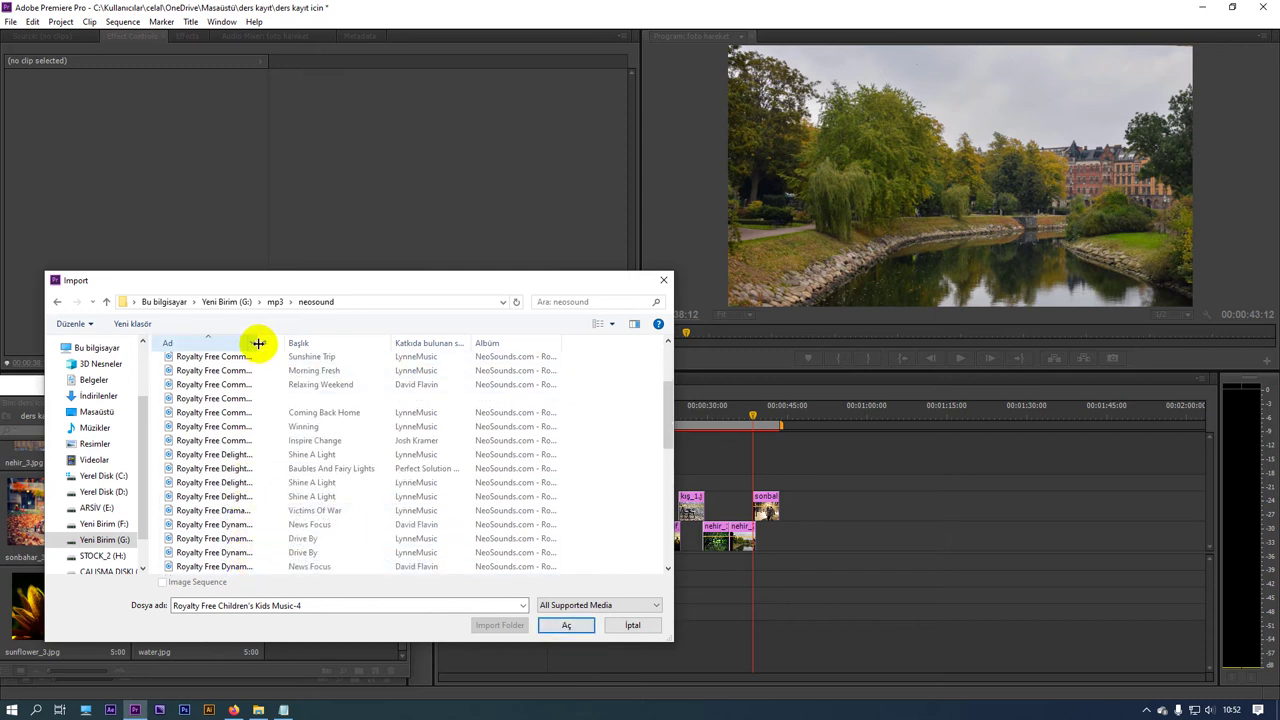
drag(258, 343, 386, 343)
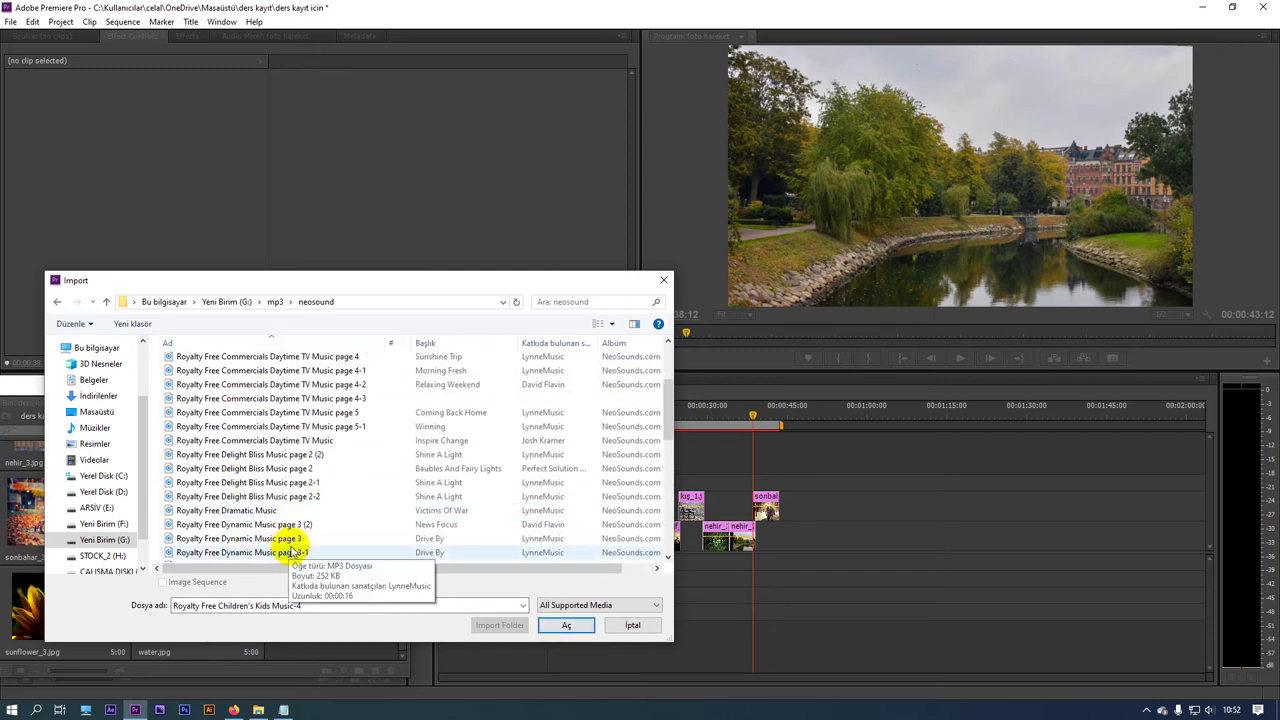
click(308, 484)
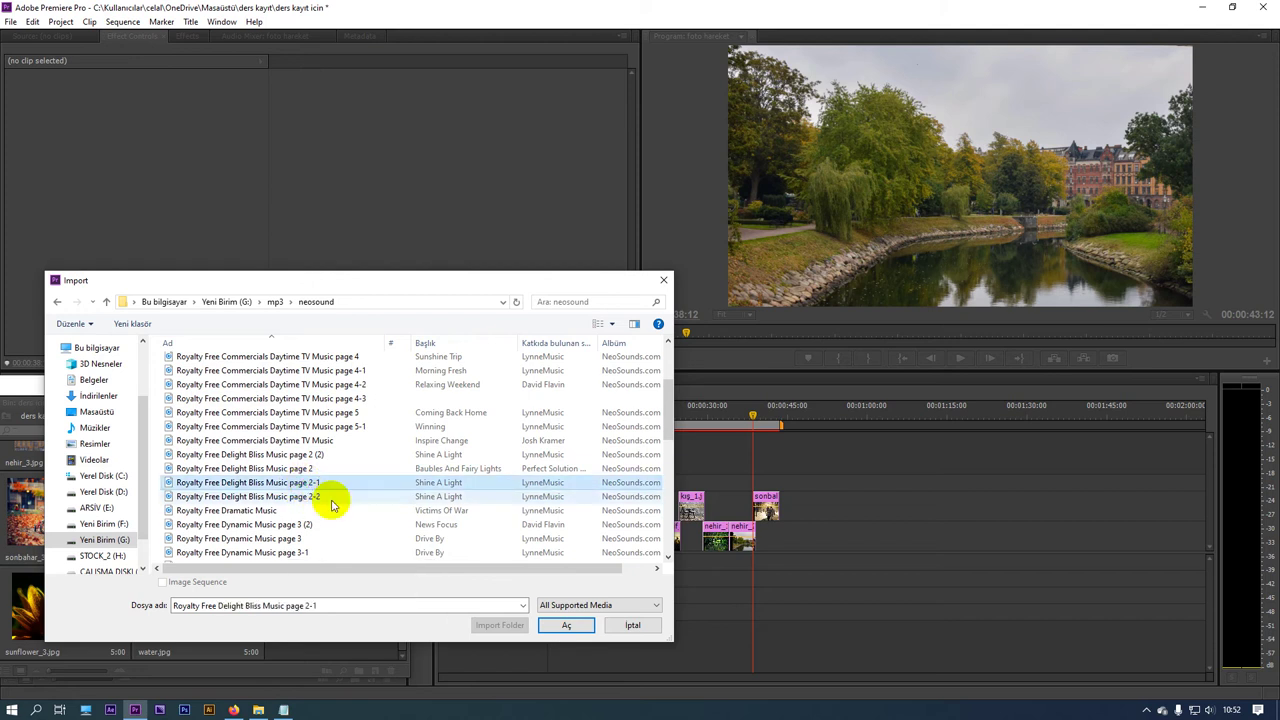
click(567, 626)
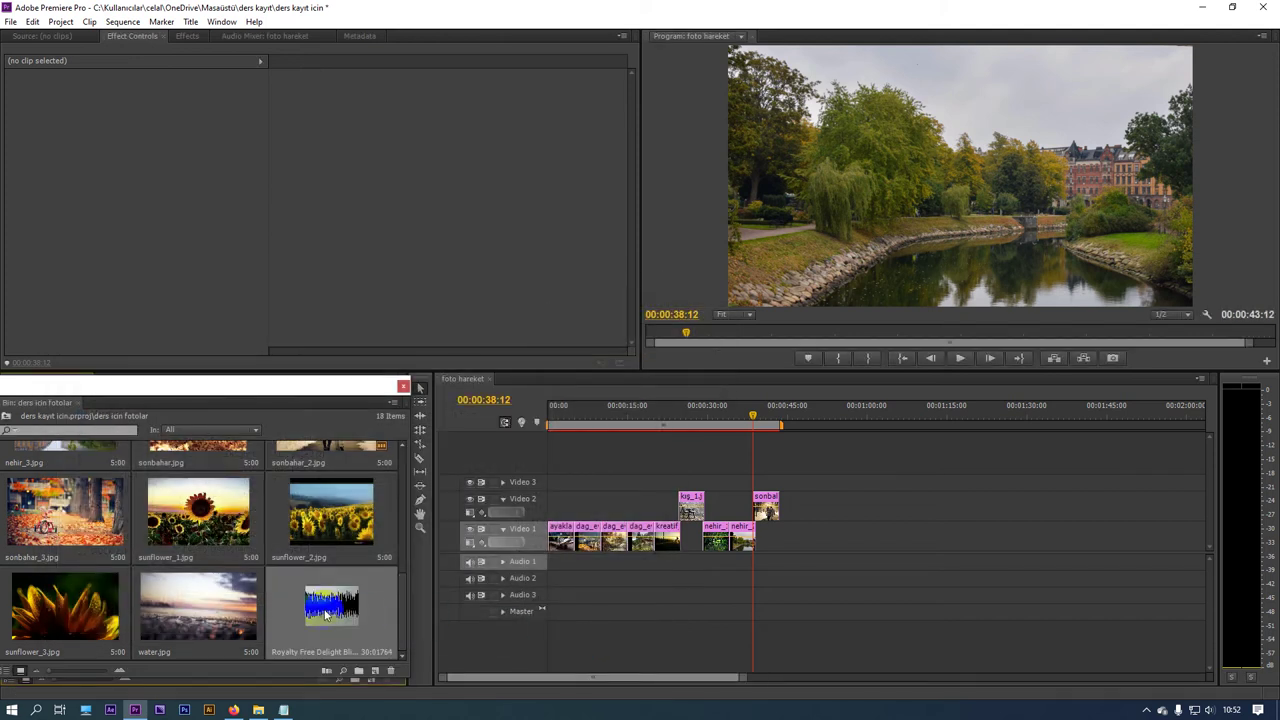
Step: Load the Delight Bliss track in the Source monitor, play it and scrub its waveform
double_click(325, 612)
key(space)
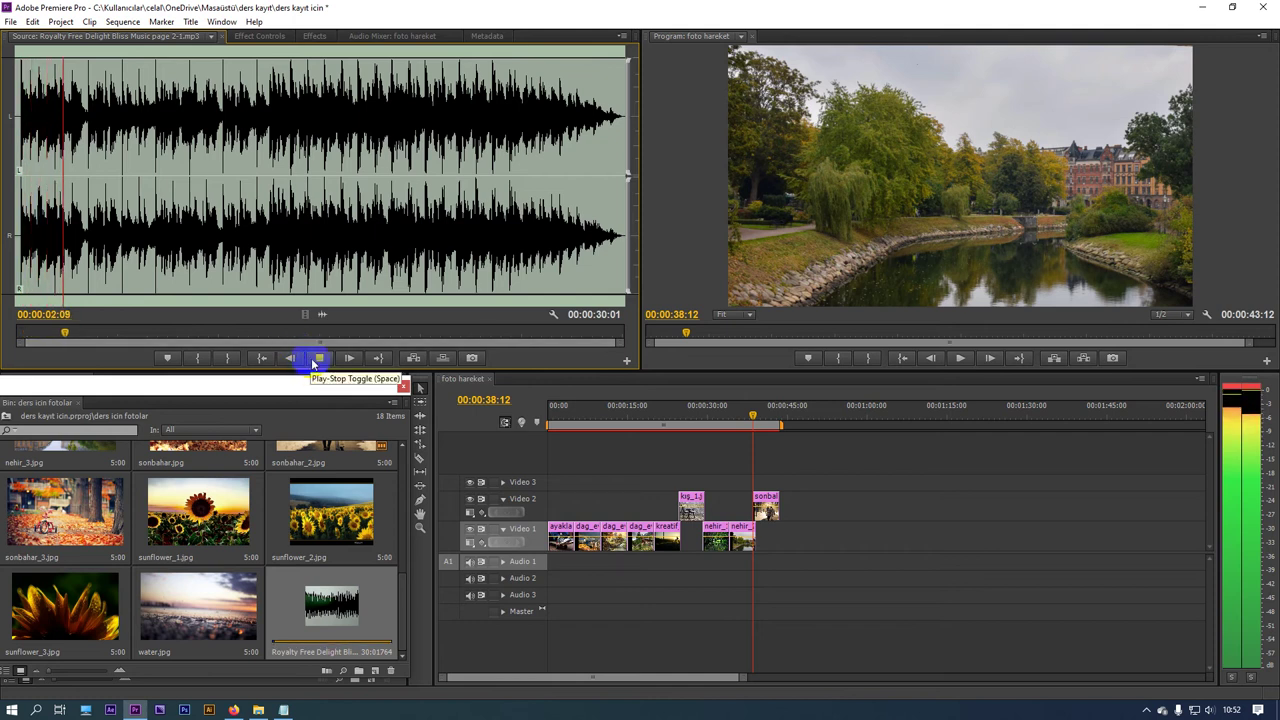
key(space)
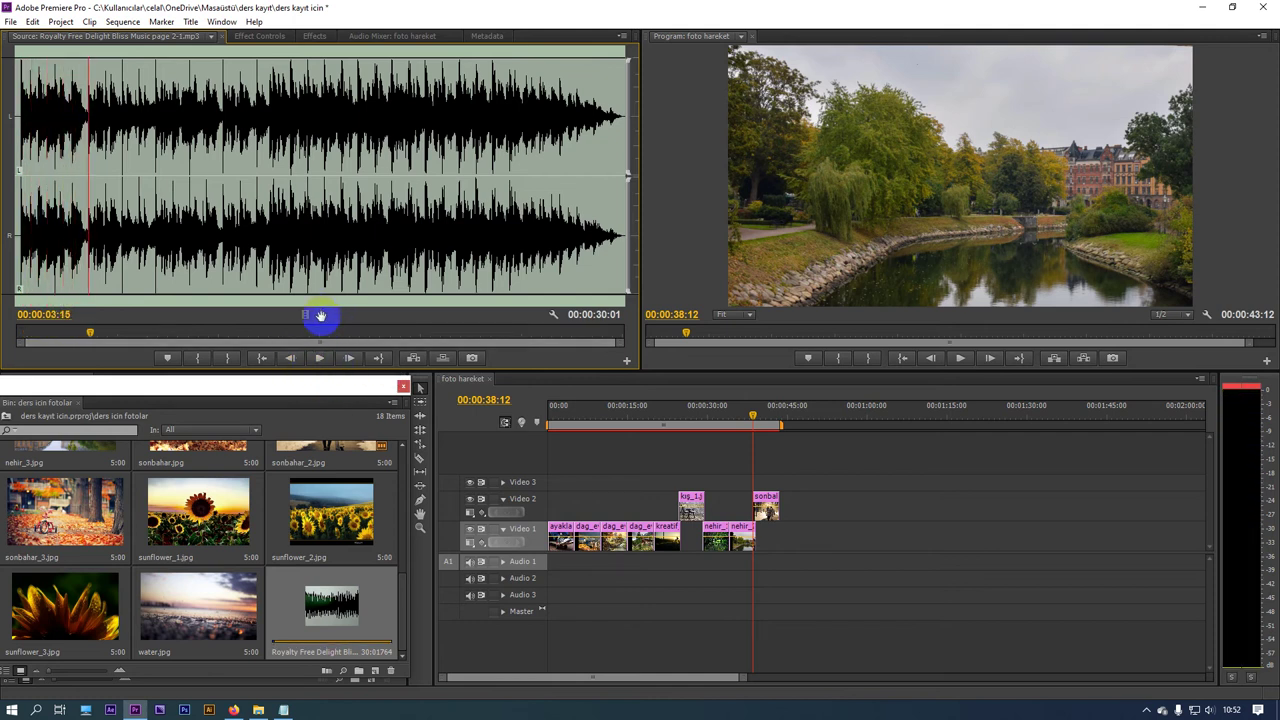
drag(113, 336, 282, 338)
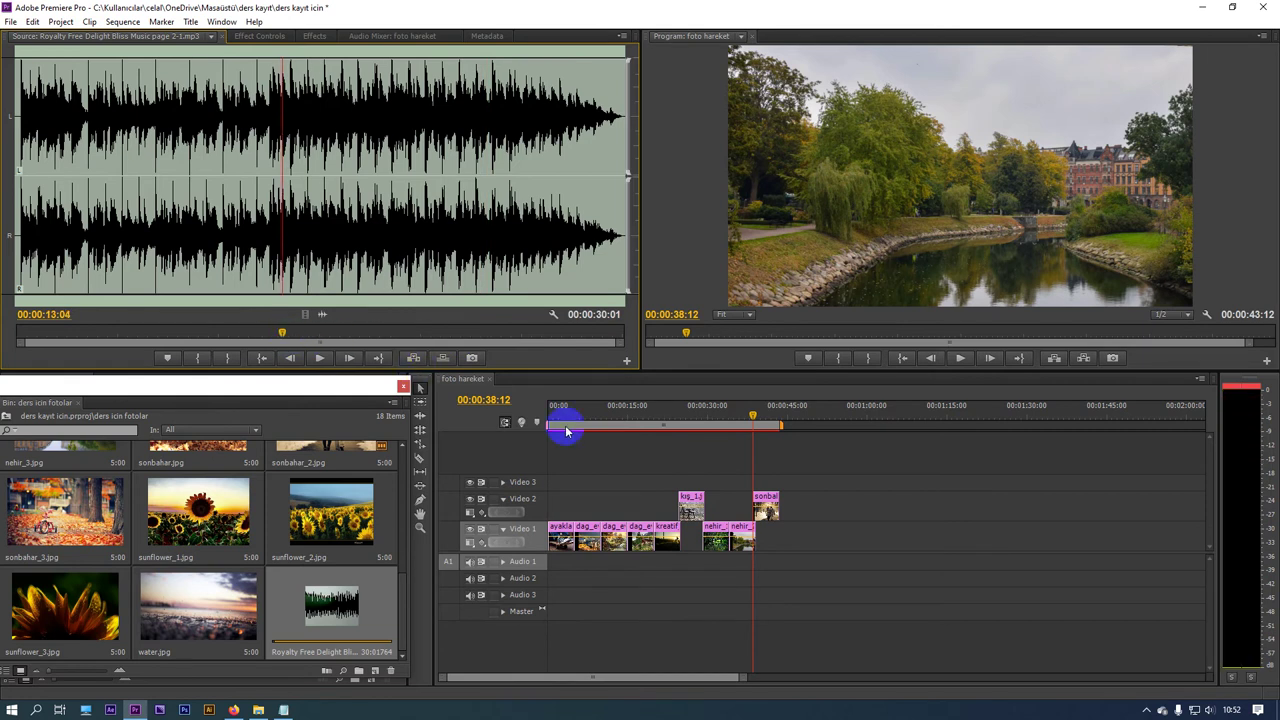
click(776, 413)
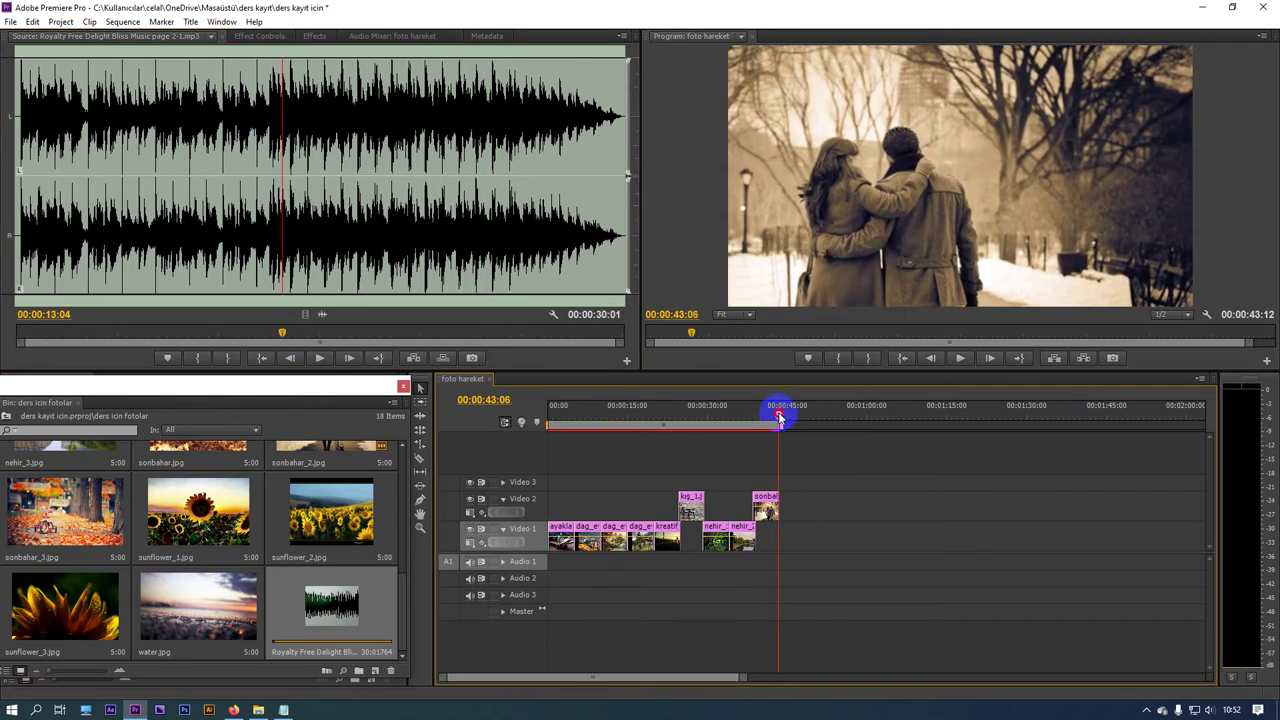
click(679, 314)
drag(313, 260, 239, 296)
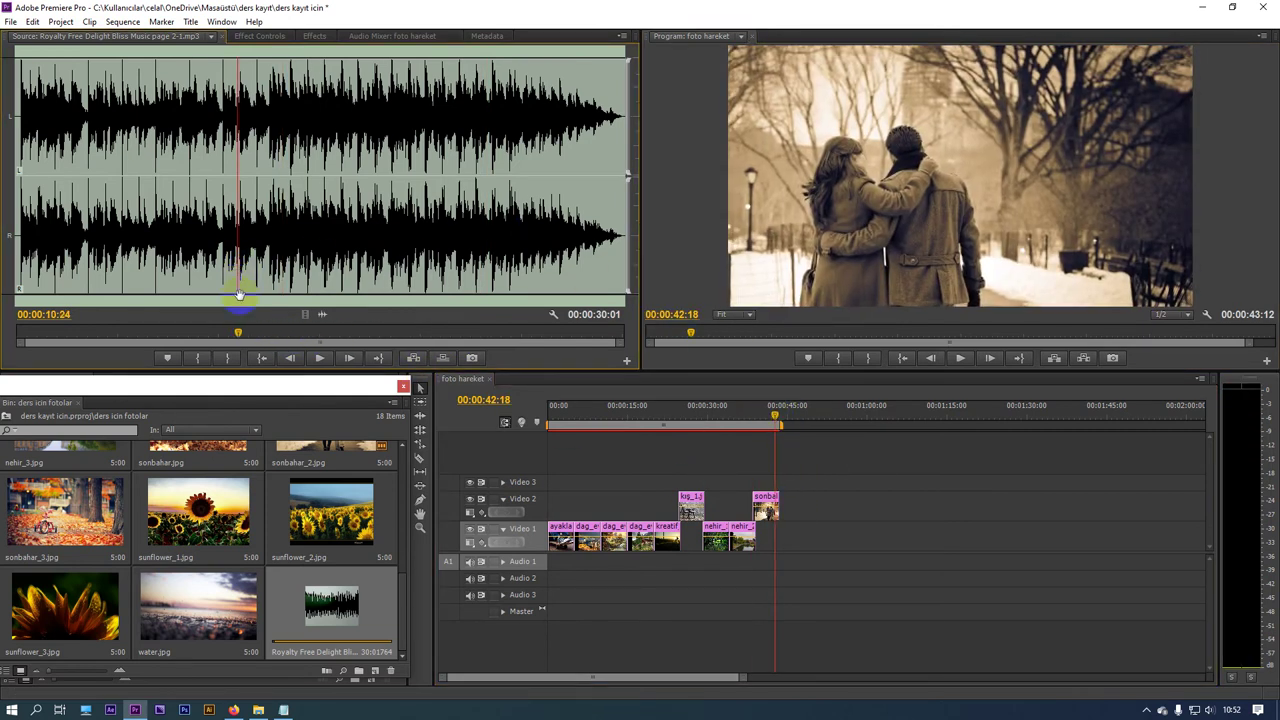
mouse_move(226, 342)
mouse_down()
mouse_move(328, 338)
mouse_move(308, 338)
mouse_move(547, 567)
mouse_up()
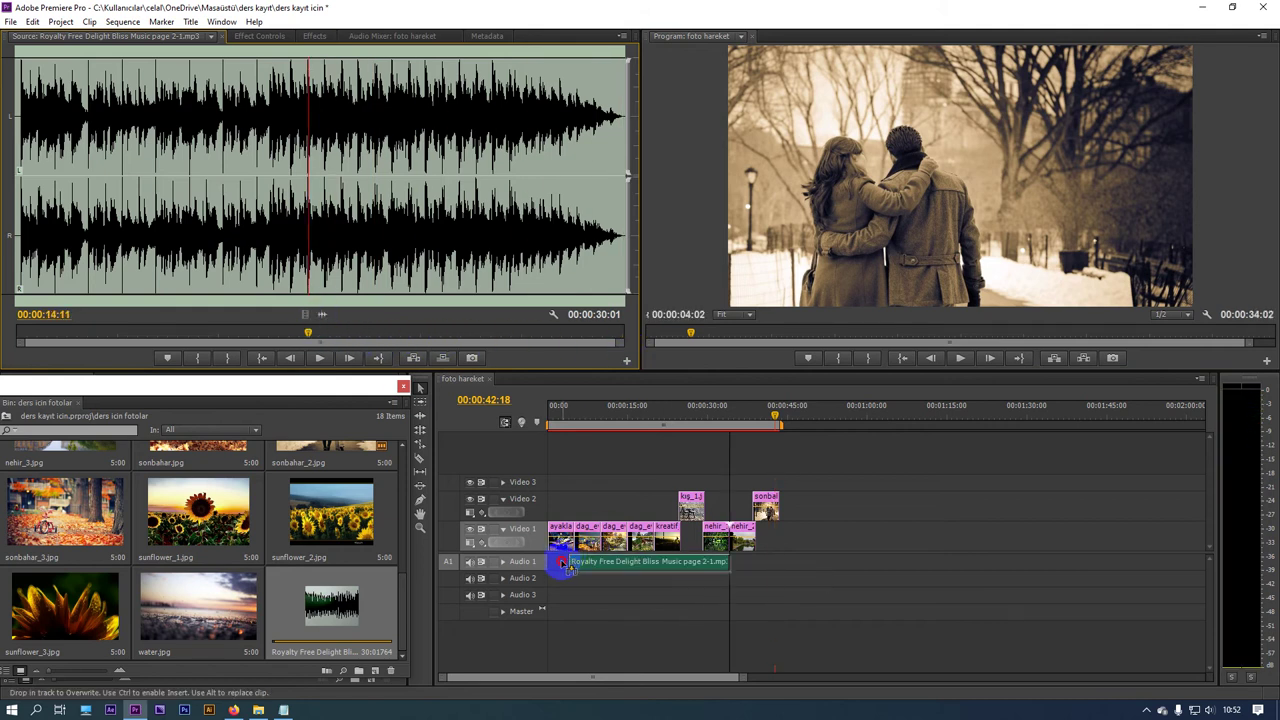
Step: Play the slideshow from the start with the music, expanding Audio 1 to see its waveform
click(557, 423)
key(space)
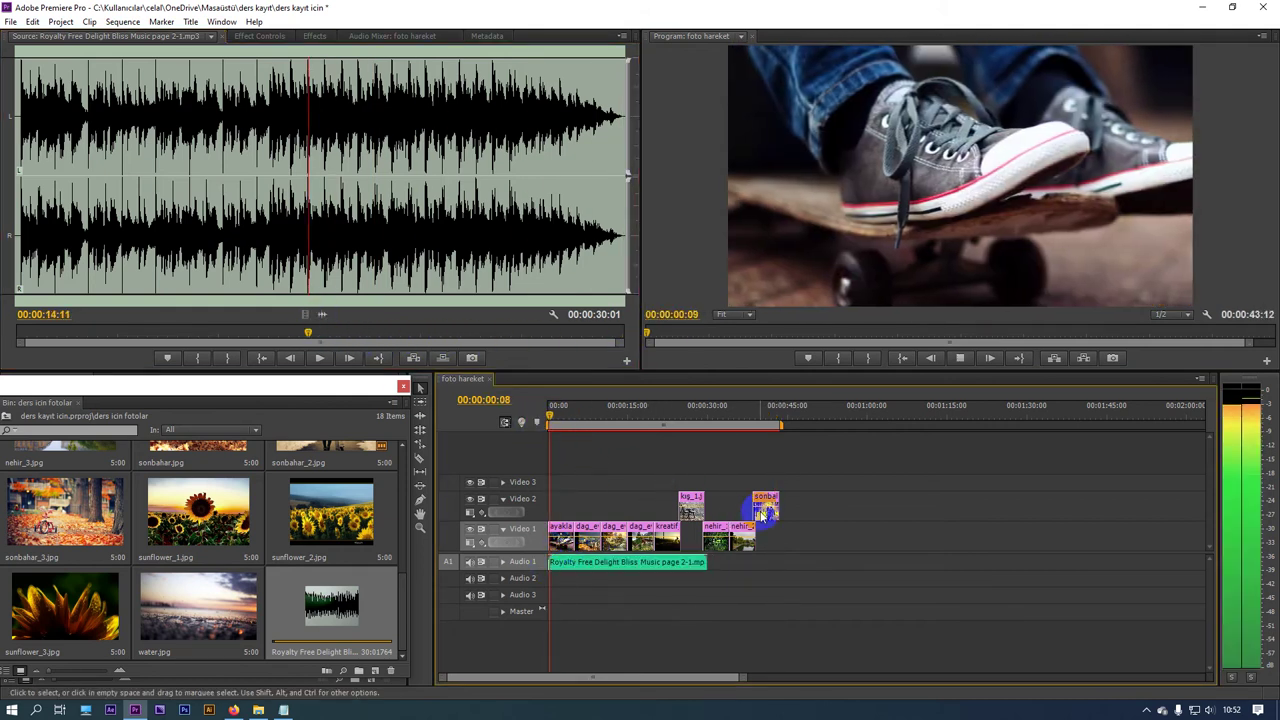
click(503, 563)
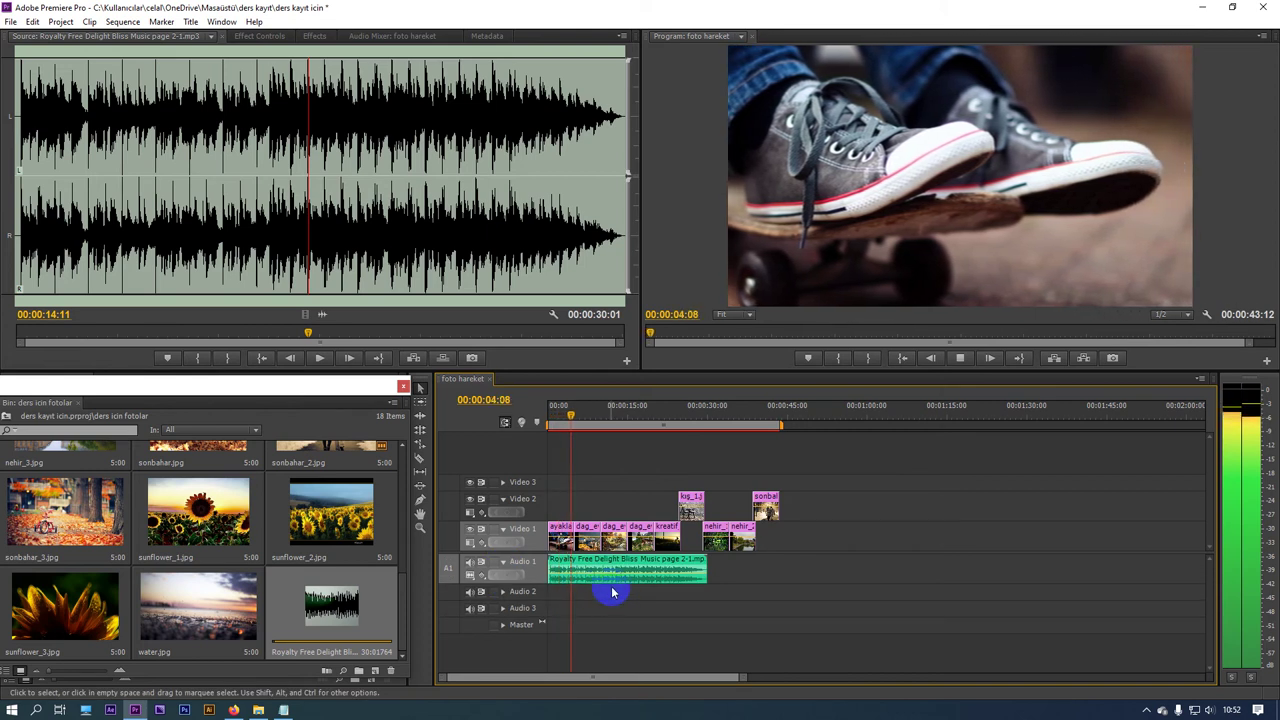
key(space)
Step: Drop a second copy of the Delight Bliss music on Audio 1 after the first clip
click(677, 568)
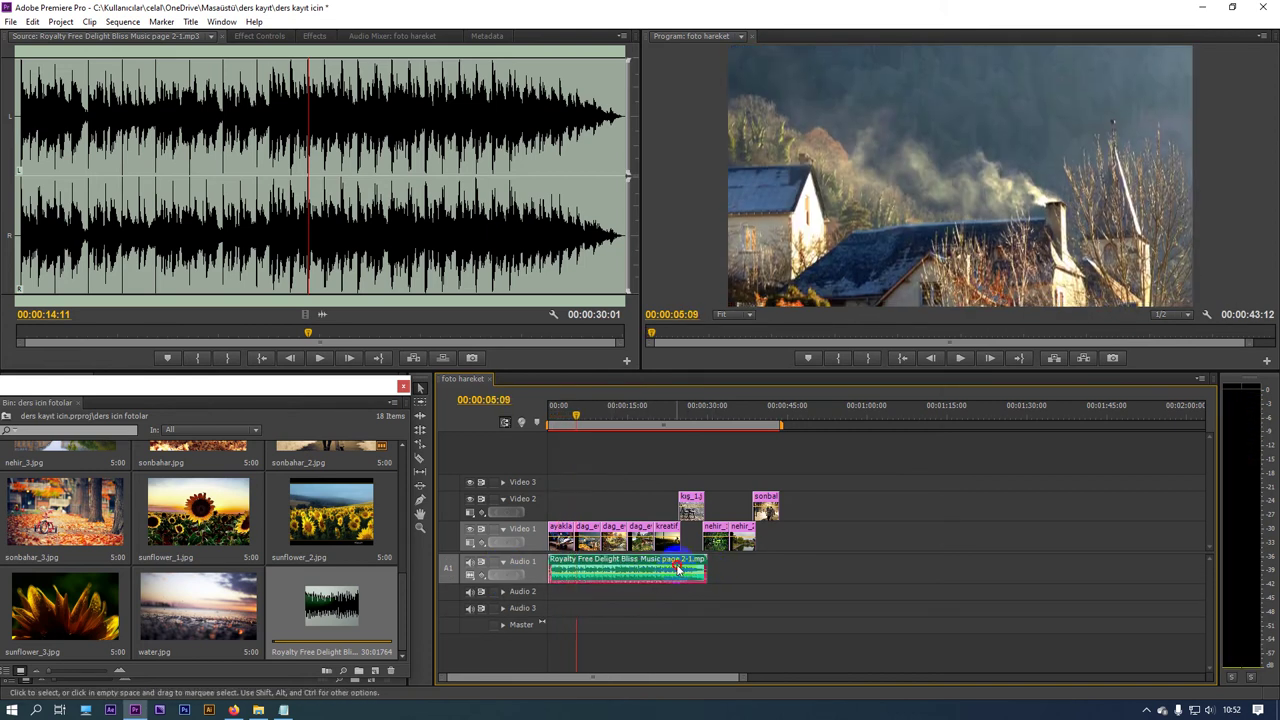
drag(782, 553, 622, 513)
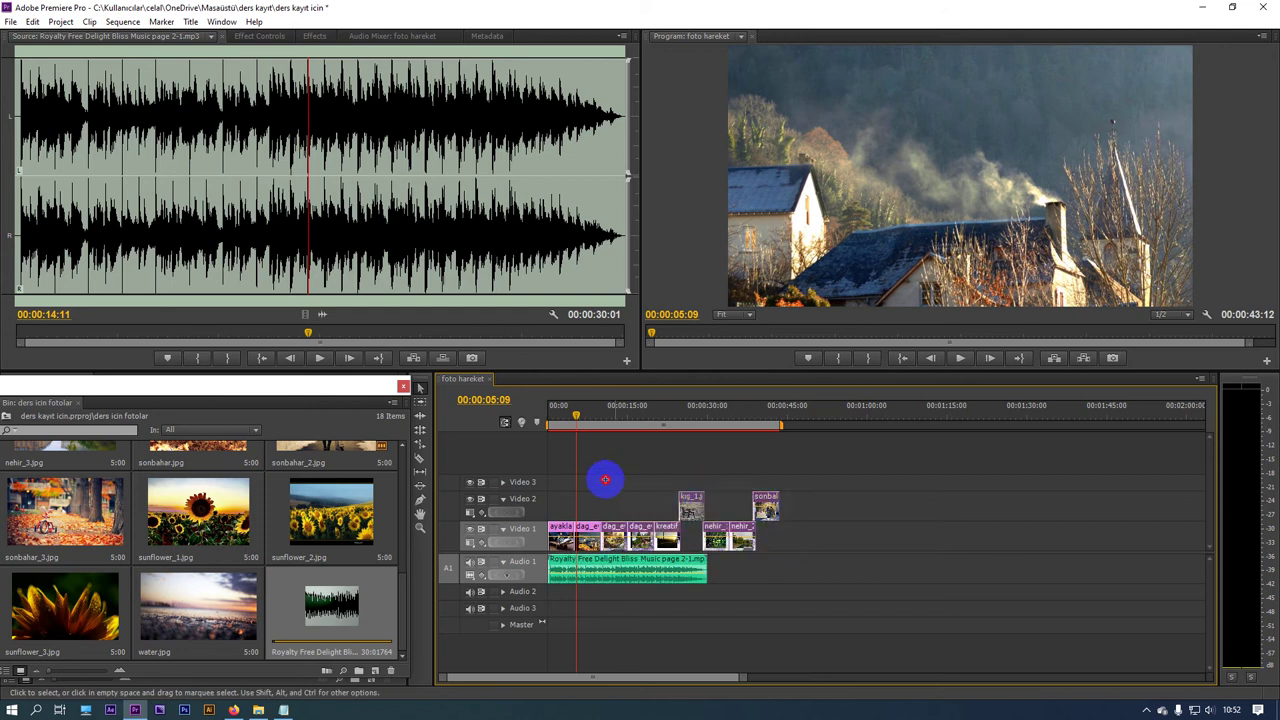
click(683, 571)
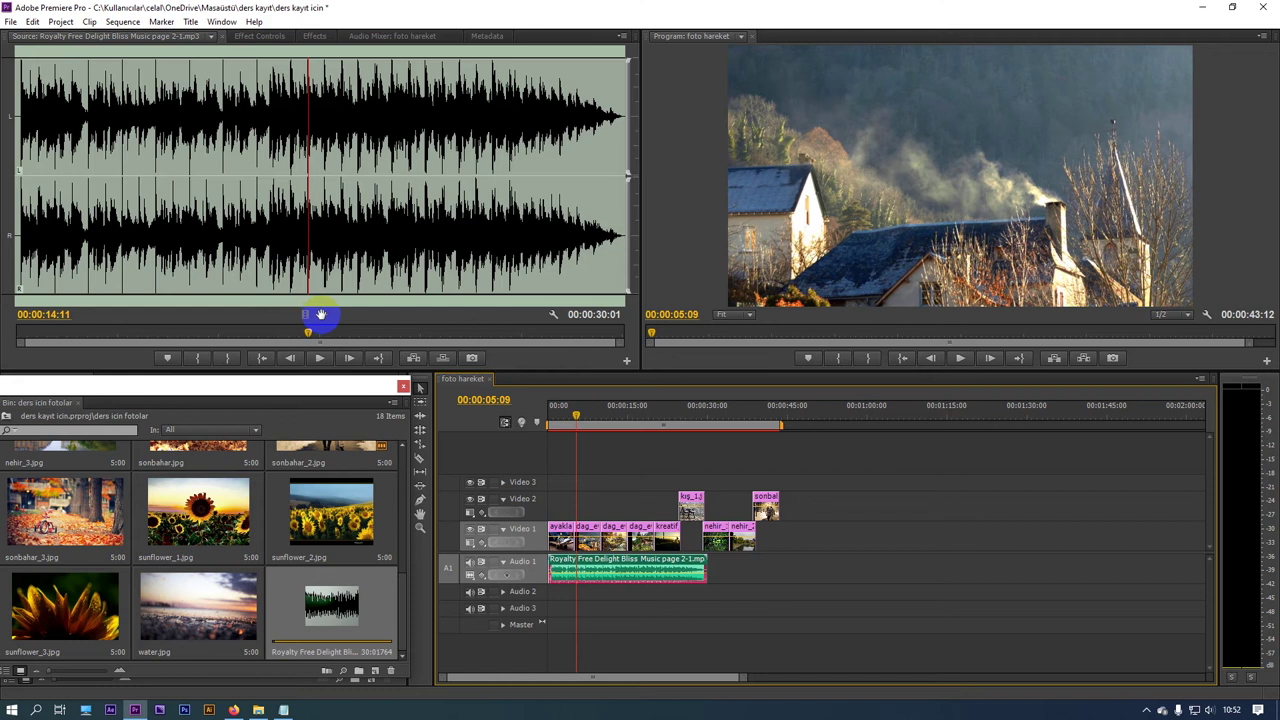
drag(321, 314, 757, 571)
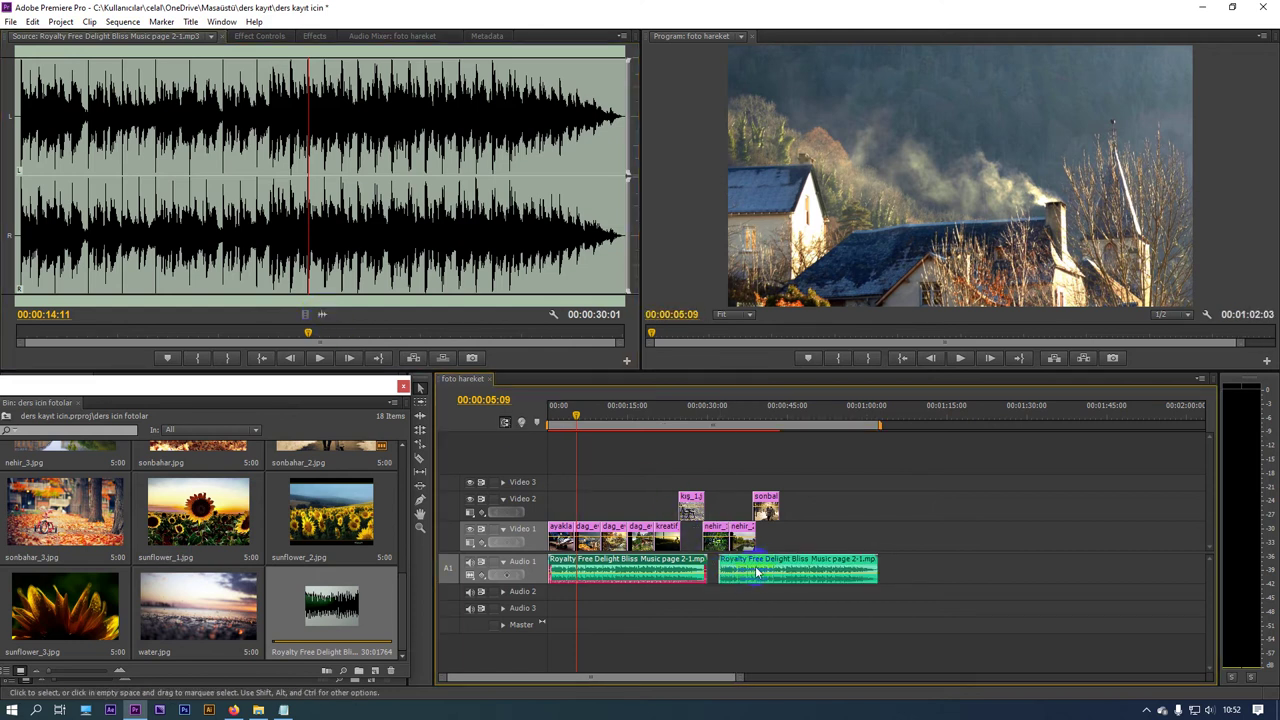
Step: Move the second music copy down to Audio 2, starting around 00:00:26
click(757, 571)
mouse_move(745, 567)
mouse_down()
mouse_move(533, 607)
mouse_move(508, 600)
mouse_up()
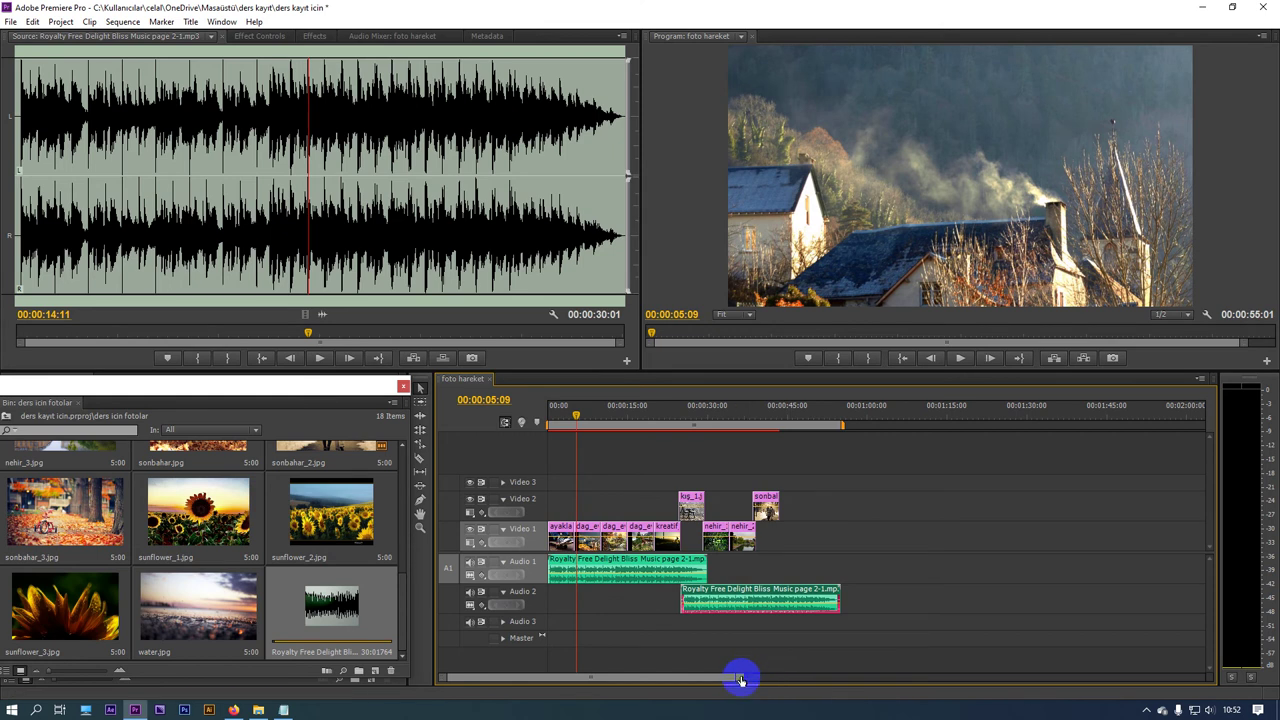
drag(741, 680, 630, 679)
drag(873, 598, 911, 600)
Step: Play from about 25 seconds to check where the two music clips overlap
click(855, 414)
key(space)
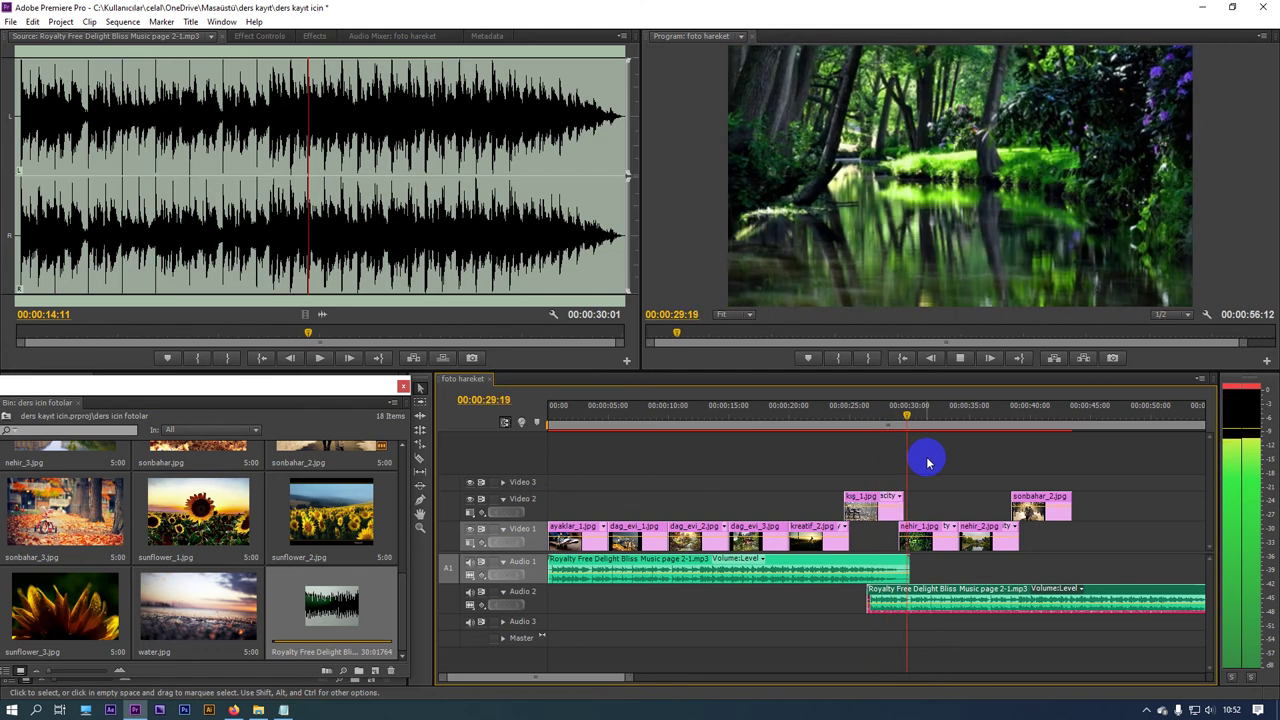
click(920, 634)
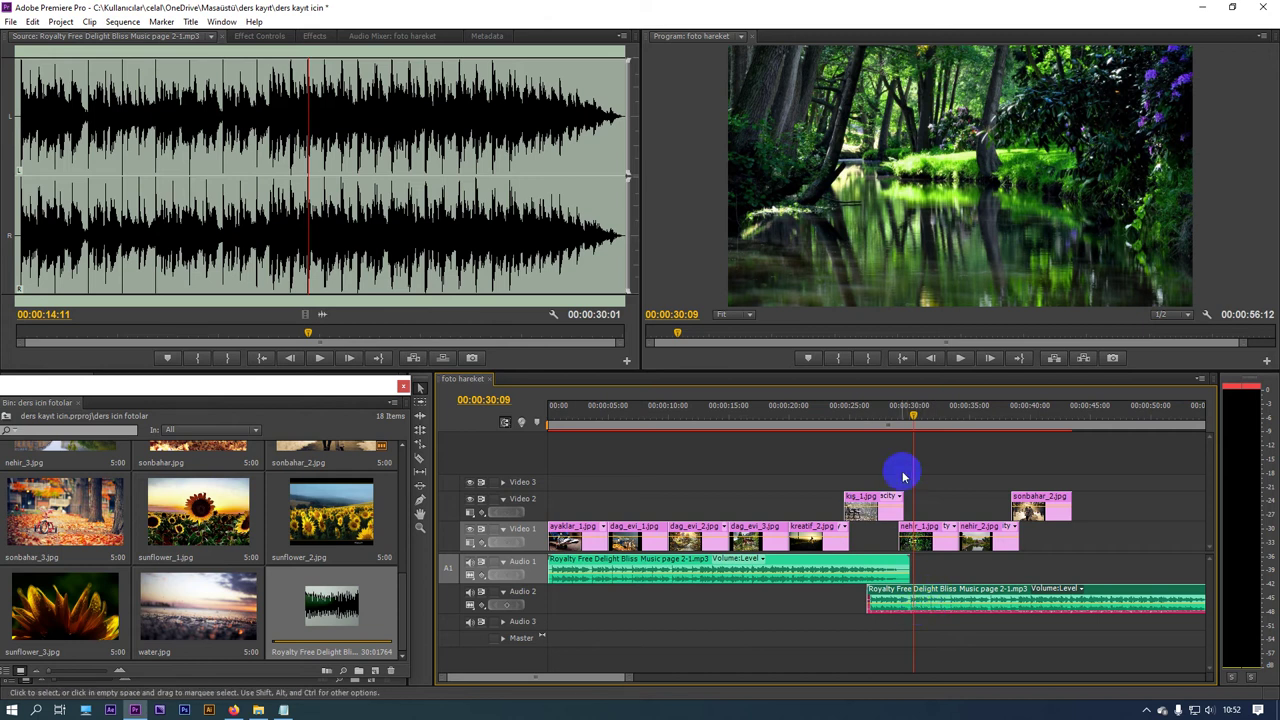
drag(905, 415, 894, 421)
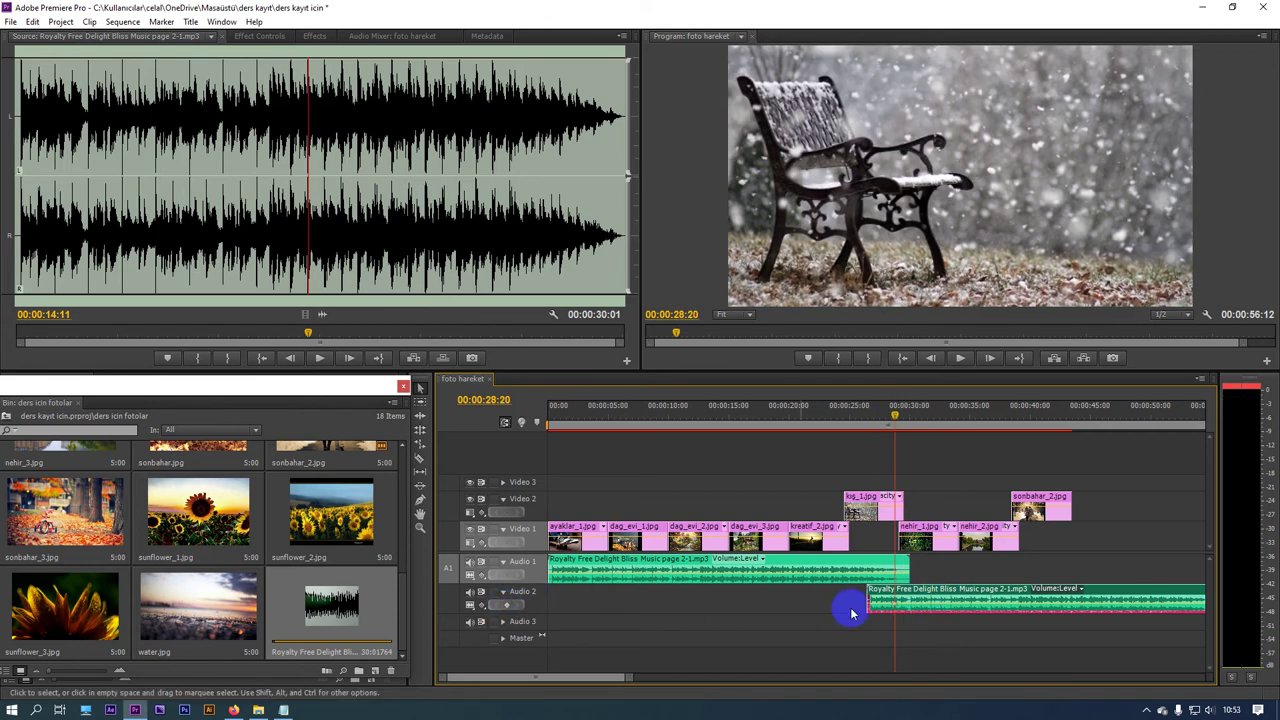
Step: Add a volume keyframe at 00:00:26:16 on the Audio 2 music and pull it to -∞ dB
drag(891, 413, 871, 425)
click(500, 621)
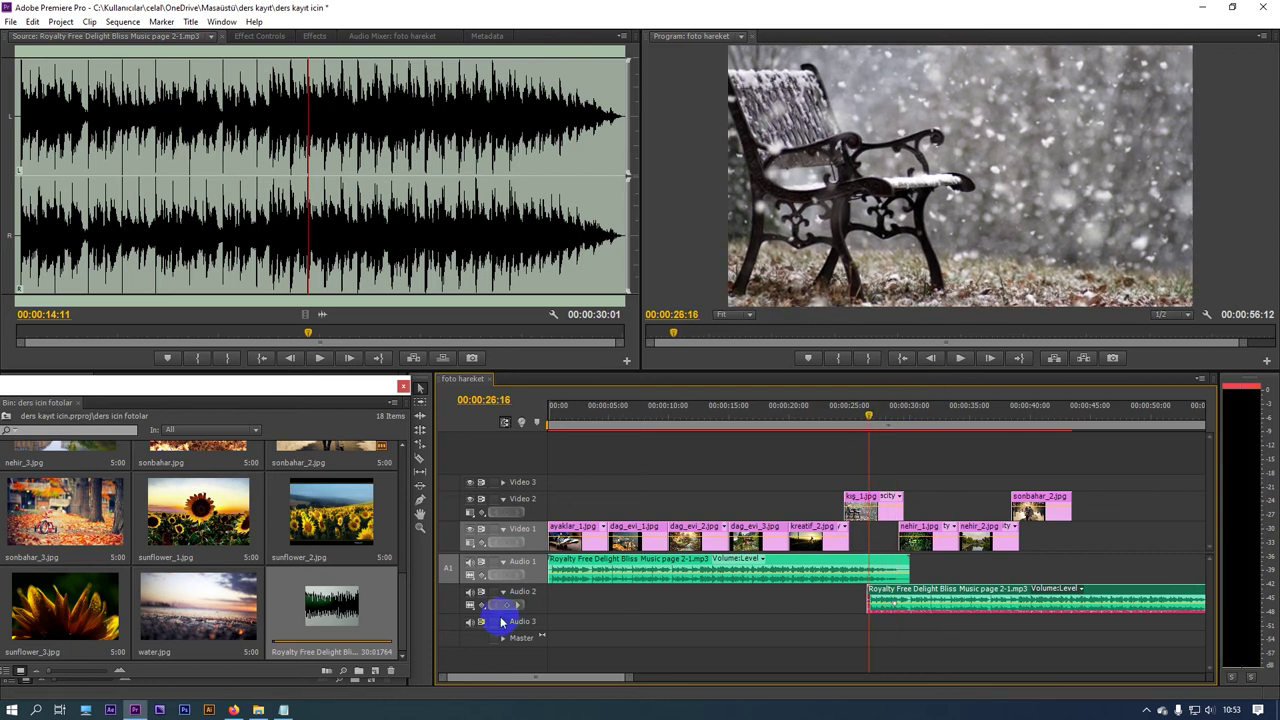
click(899, 615)
drag(868, 607, 877, 620)
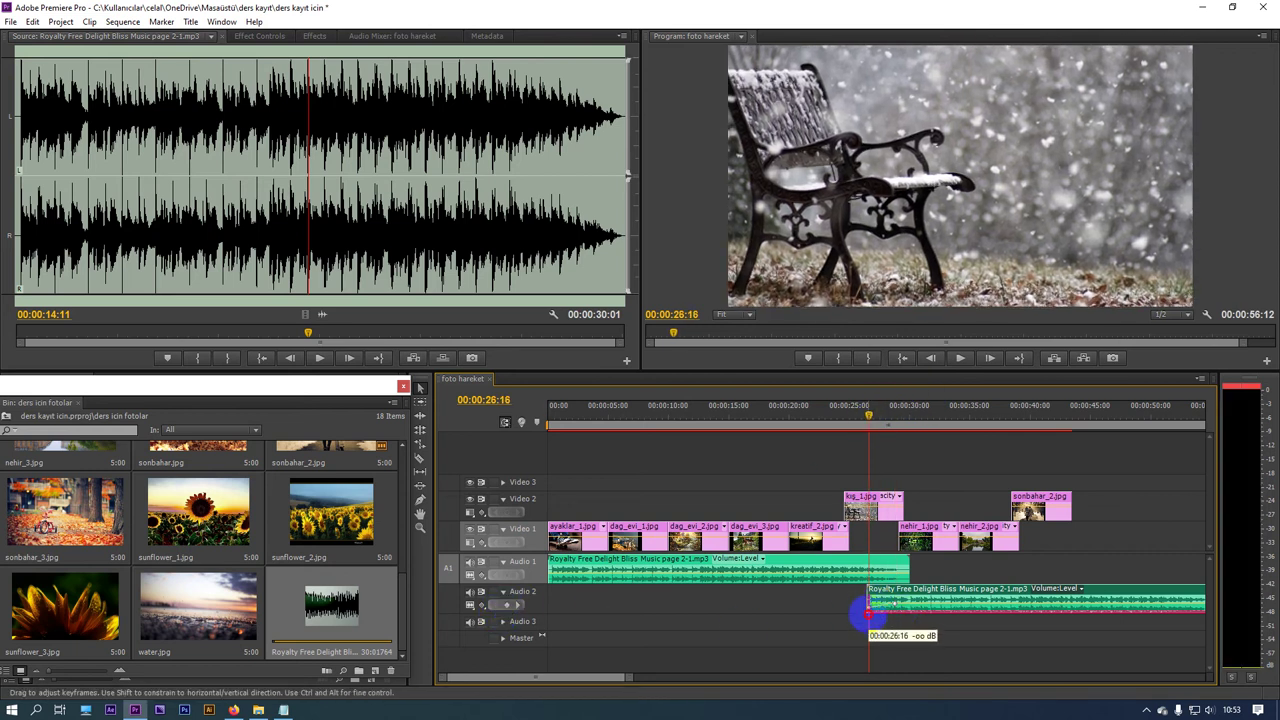
Step: Zoom the timeline to the whole sequence and play the music crossover from about 25 seconds
drag(640, 677, 592, 677)
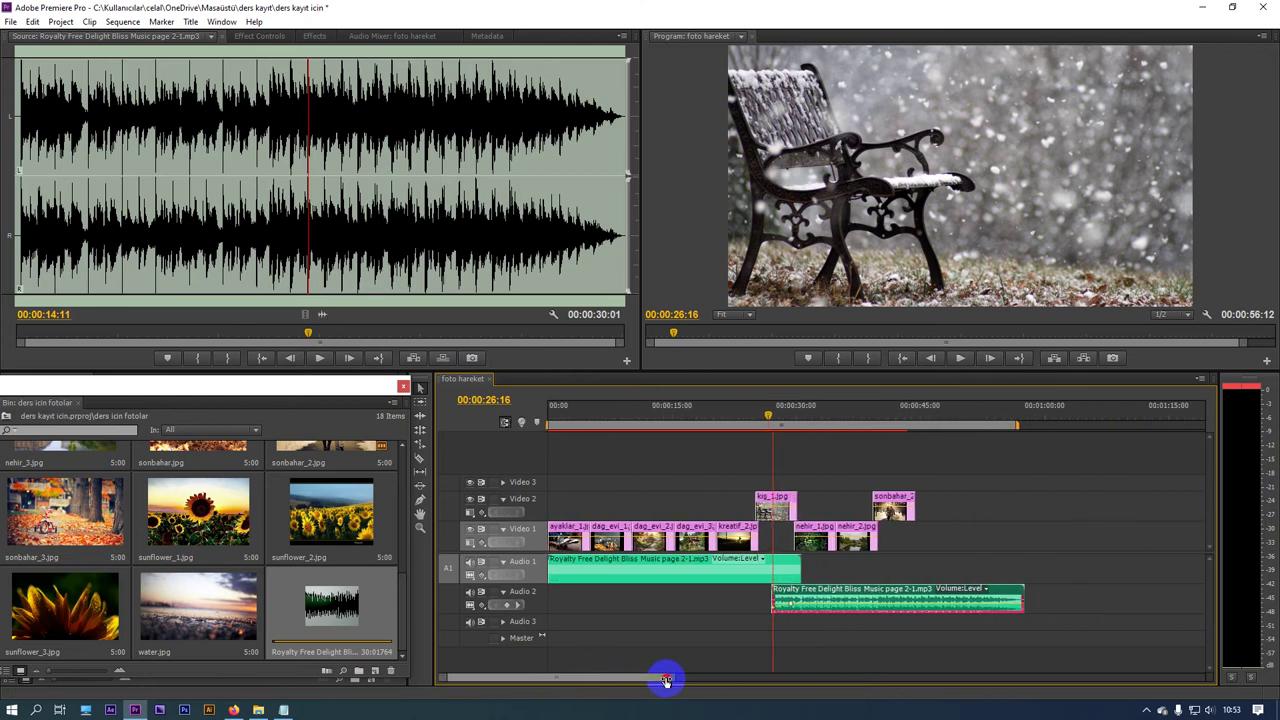
drag(587, 679, 690, 677)
click(737, 414)
key(space)
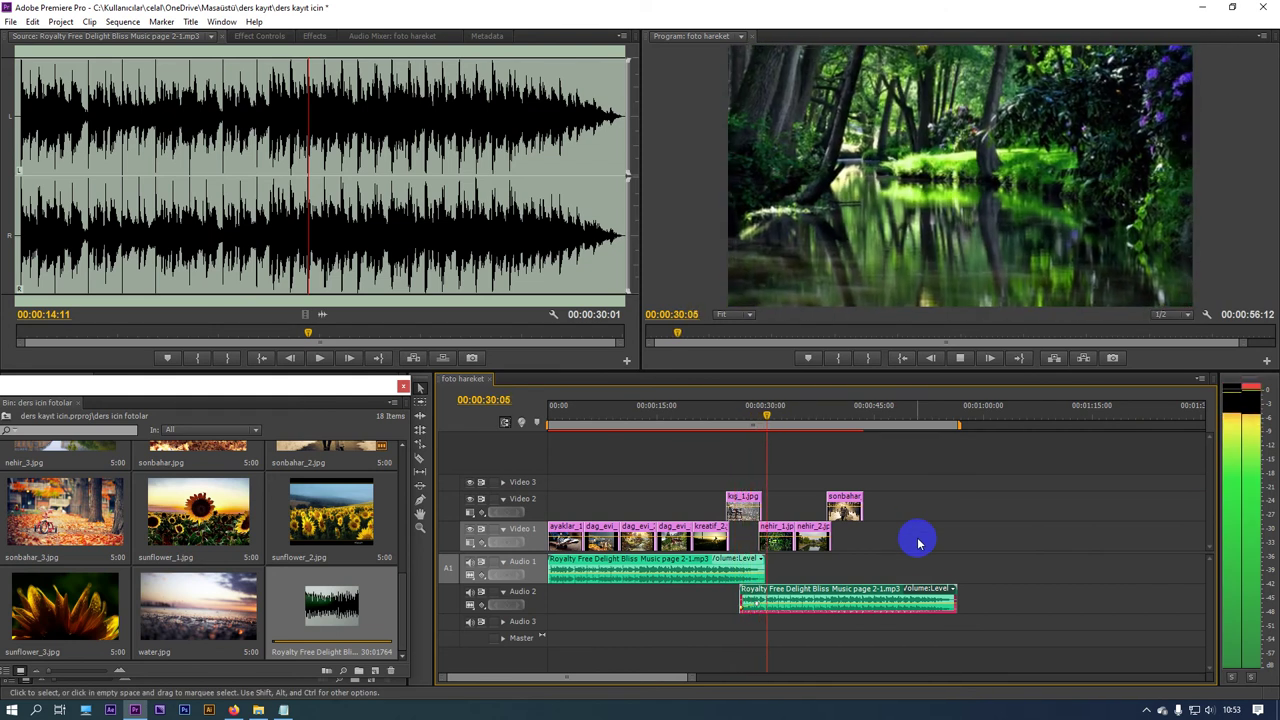
click(848, 413)
Step: Trim the Audio 2 music's end to line up with sonbahar_2.jpg at 00:00:43:12
drag(850, 413, 858, 413)
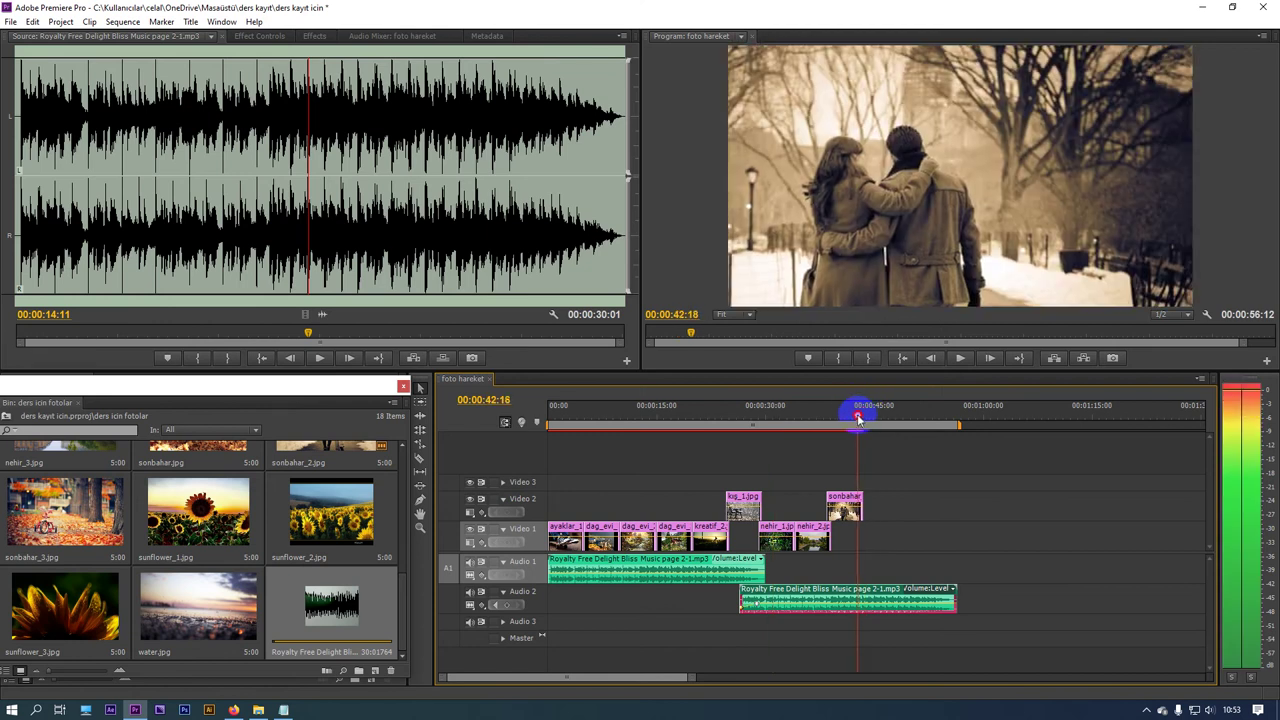
drag(955, 600, 864, 598)
click(853, 420)
click(846, 505)
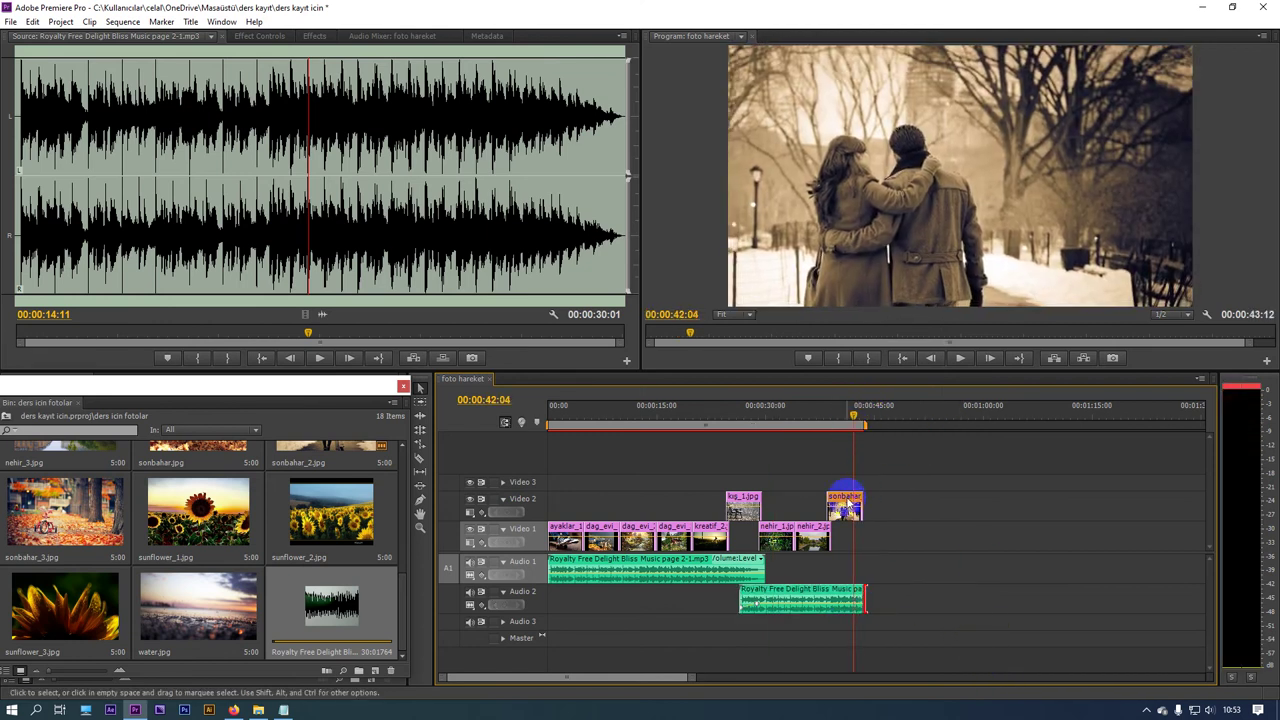
drag(692, 680, 572, 679)
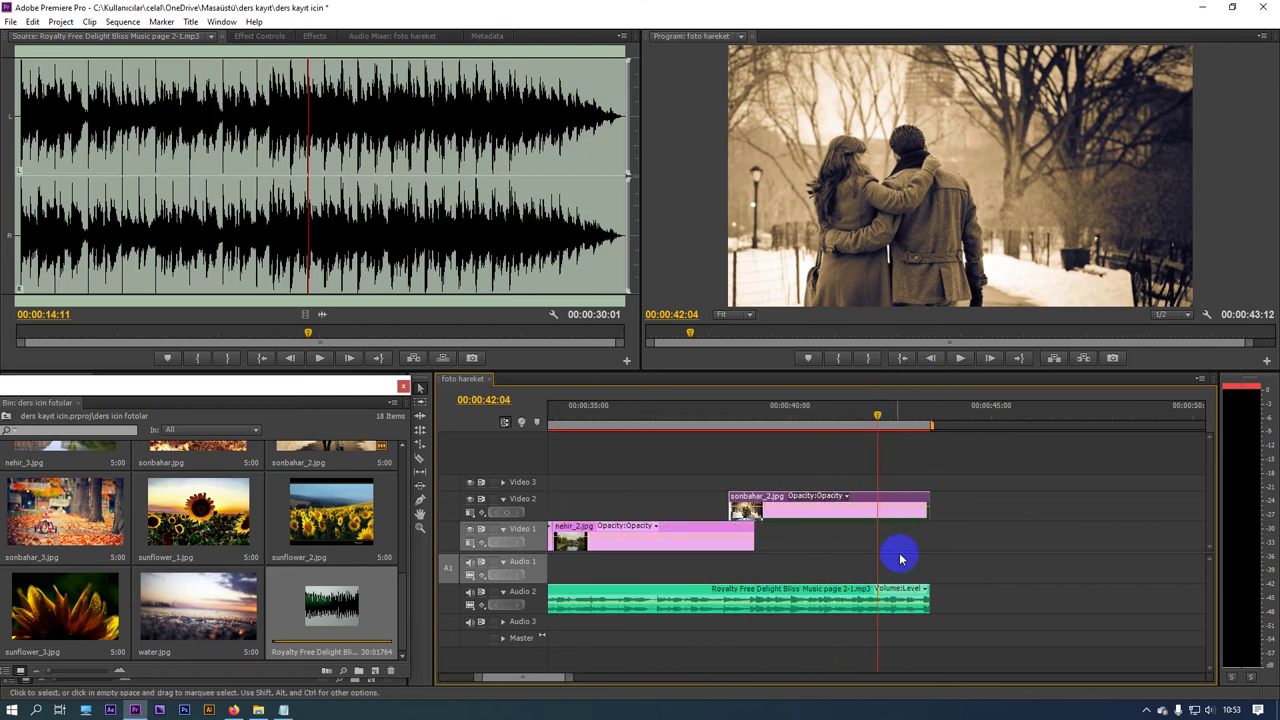
Step: Add music volume keyframes at 42:03 and 43:05, pulling the last down to -oo dB
drag(873, 424, 875, 424)
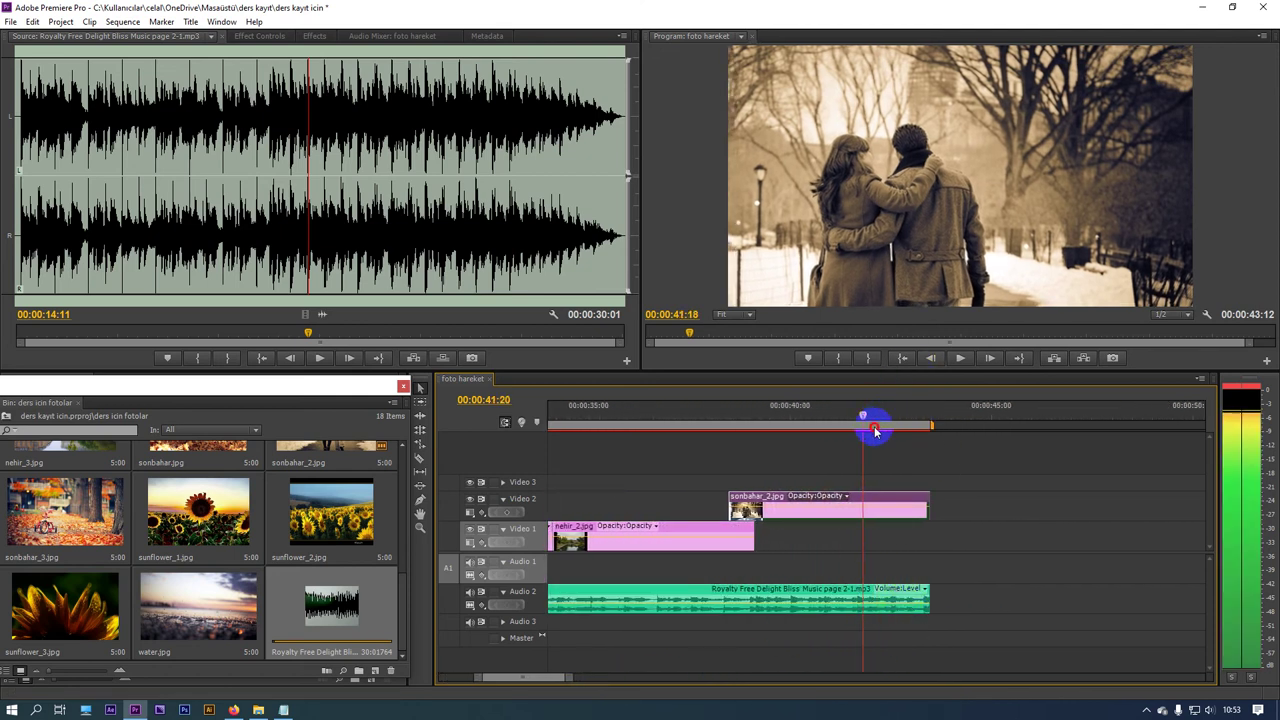
click(829, 592)
click(525, 597)
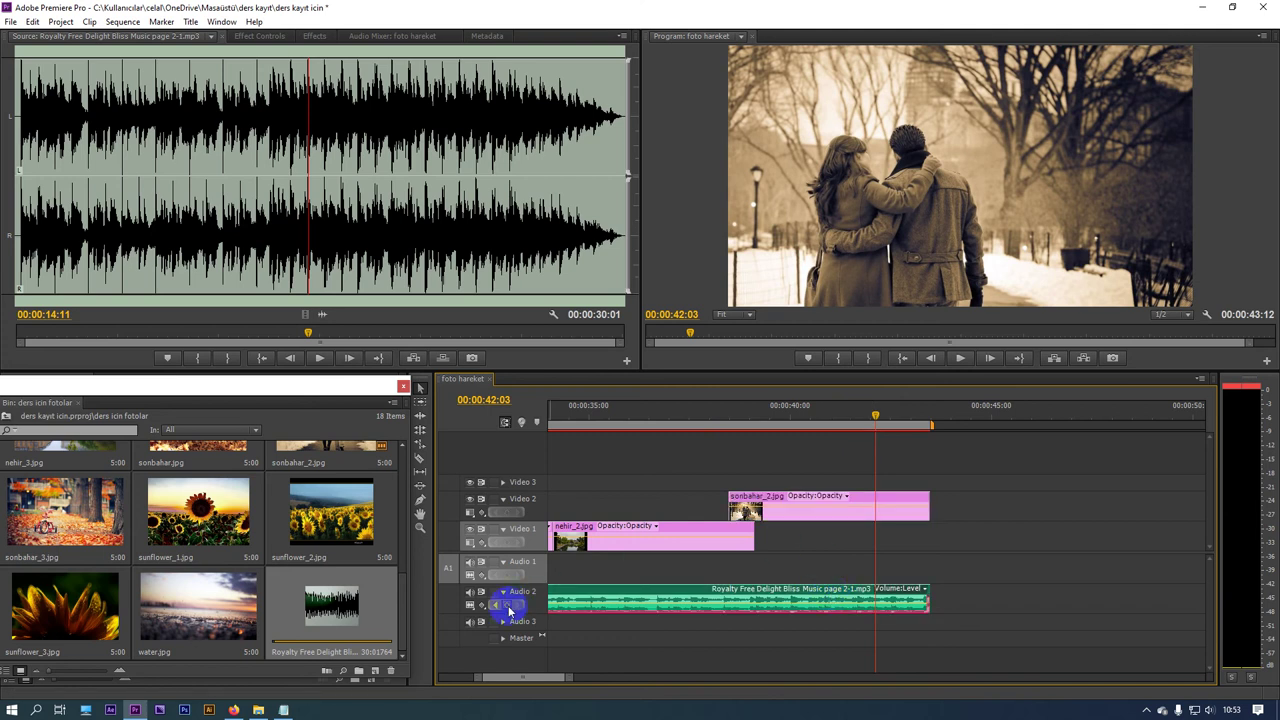
drag(918, 422, 922, 422)
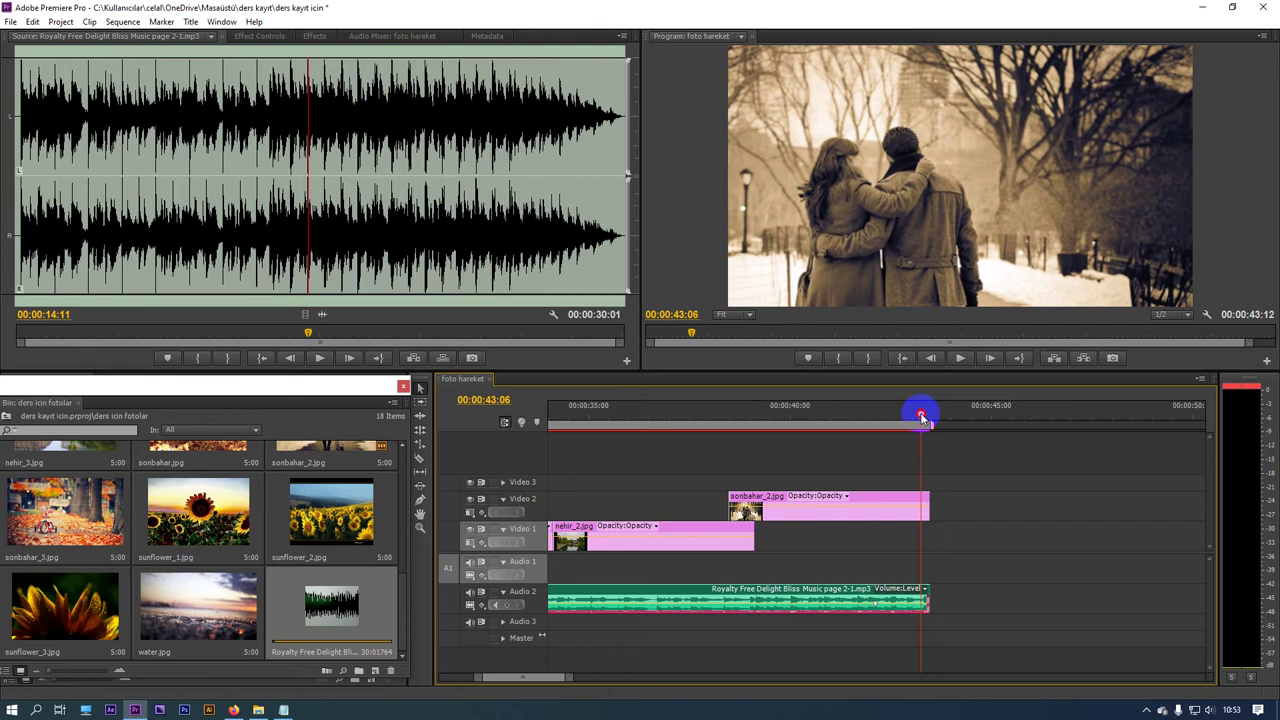
drag(922, 418, 919, 418)
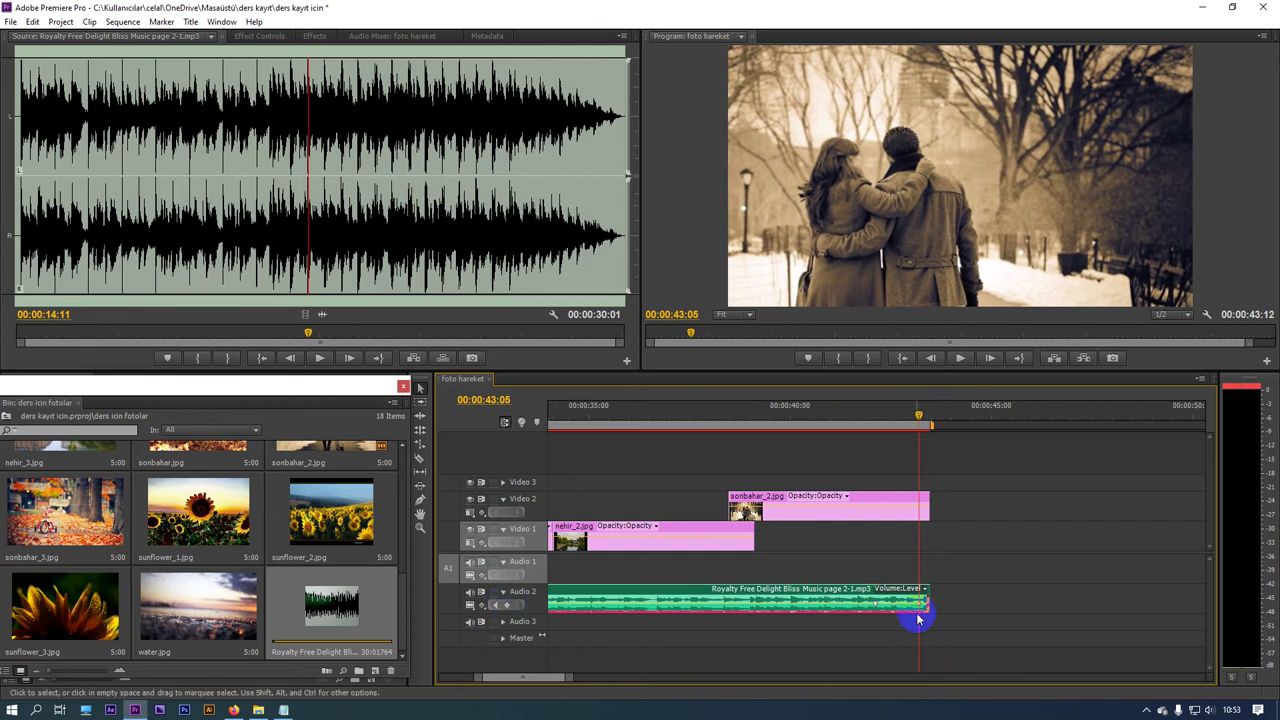
drag(922, 607, 918, 611)
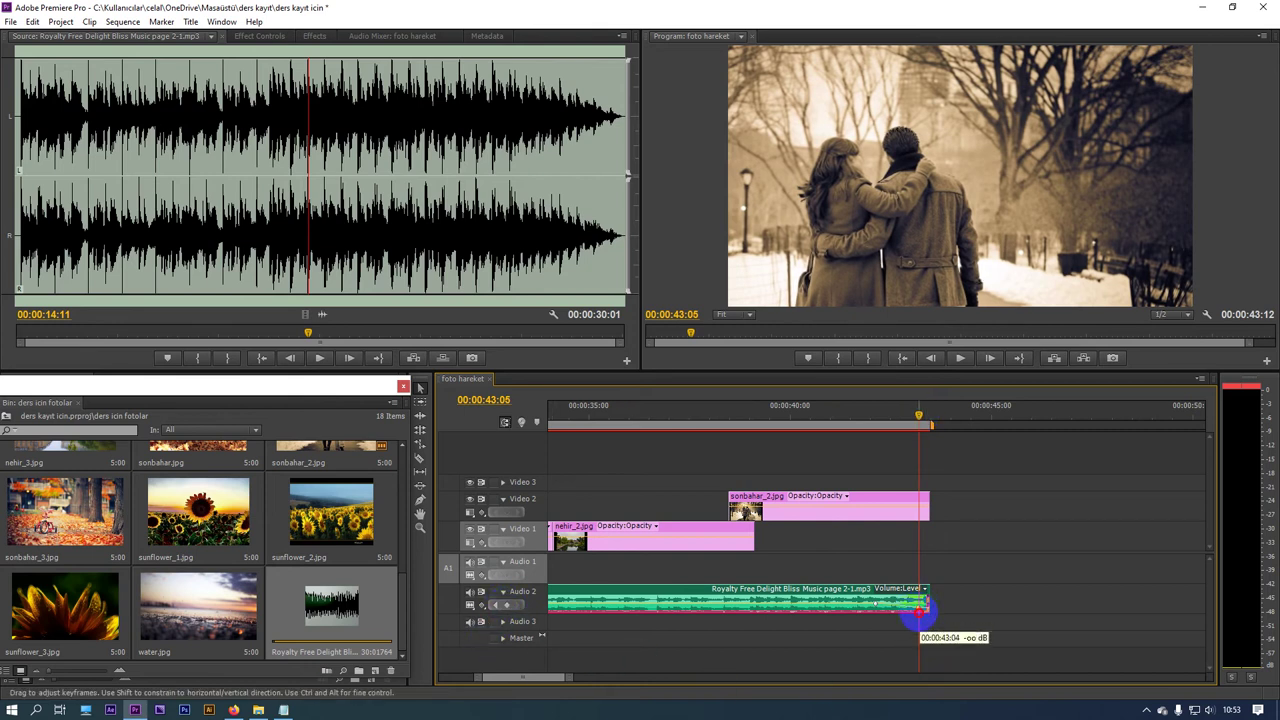
Step: Play the music fade-out from about 41 seconds and deselect the Audio 2 clip
click(872, 417)
key(space)
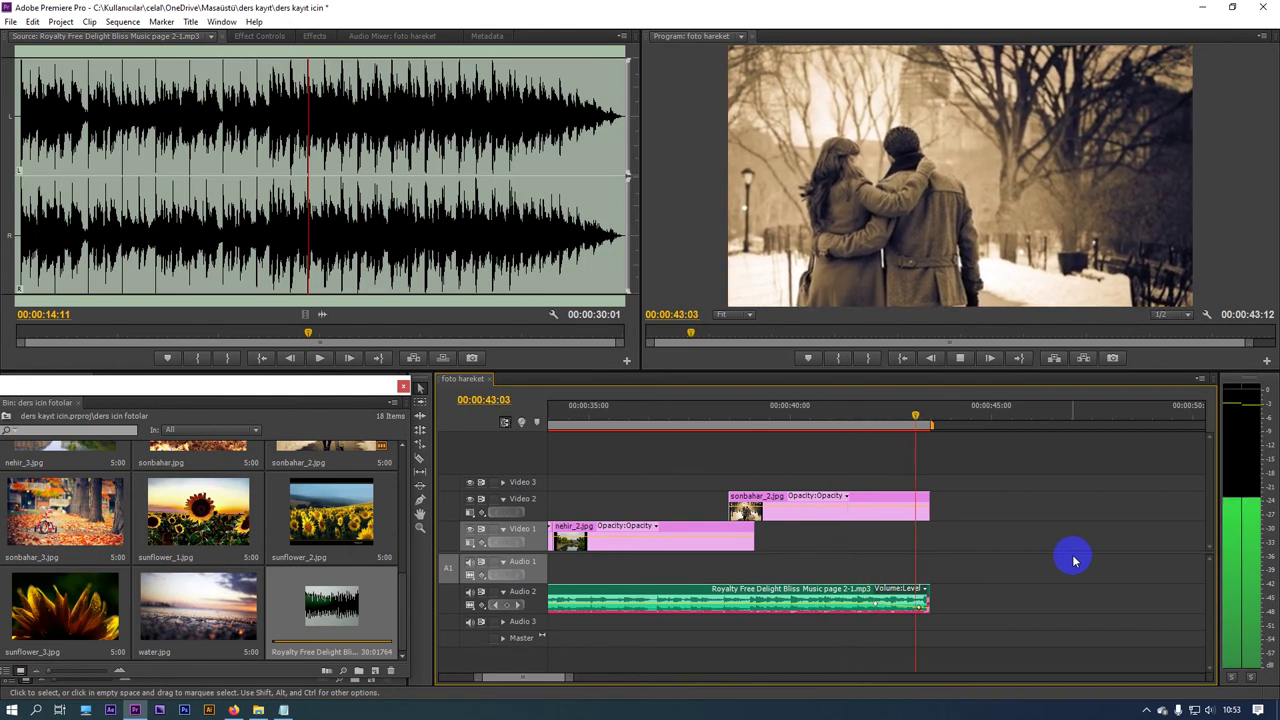
drag(560, 676, 720, 678)
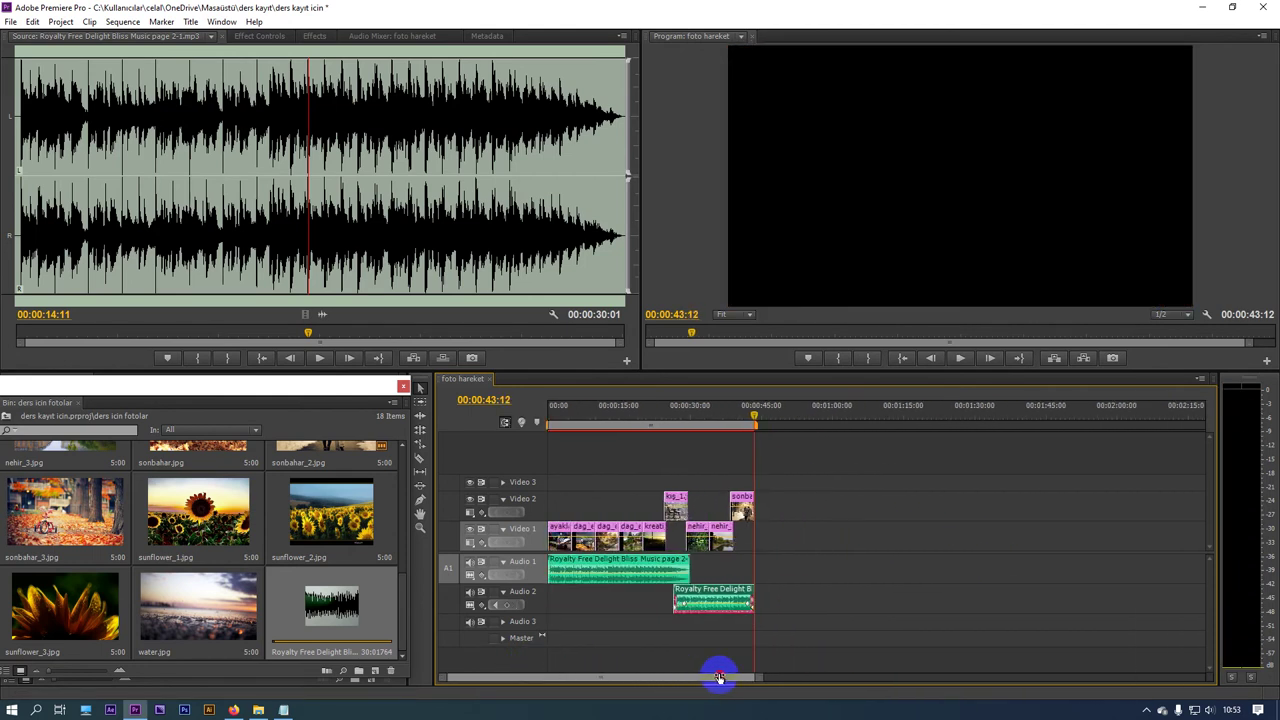
drag(771, 588, 546, 471)
Step: Select the first photo, ayaklar_1.jpg, and close the photo bin to show the project contents
click(563, 538)
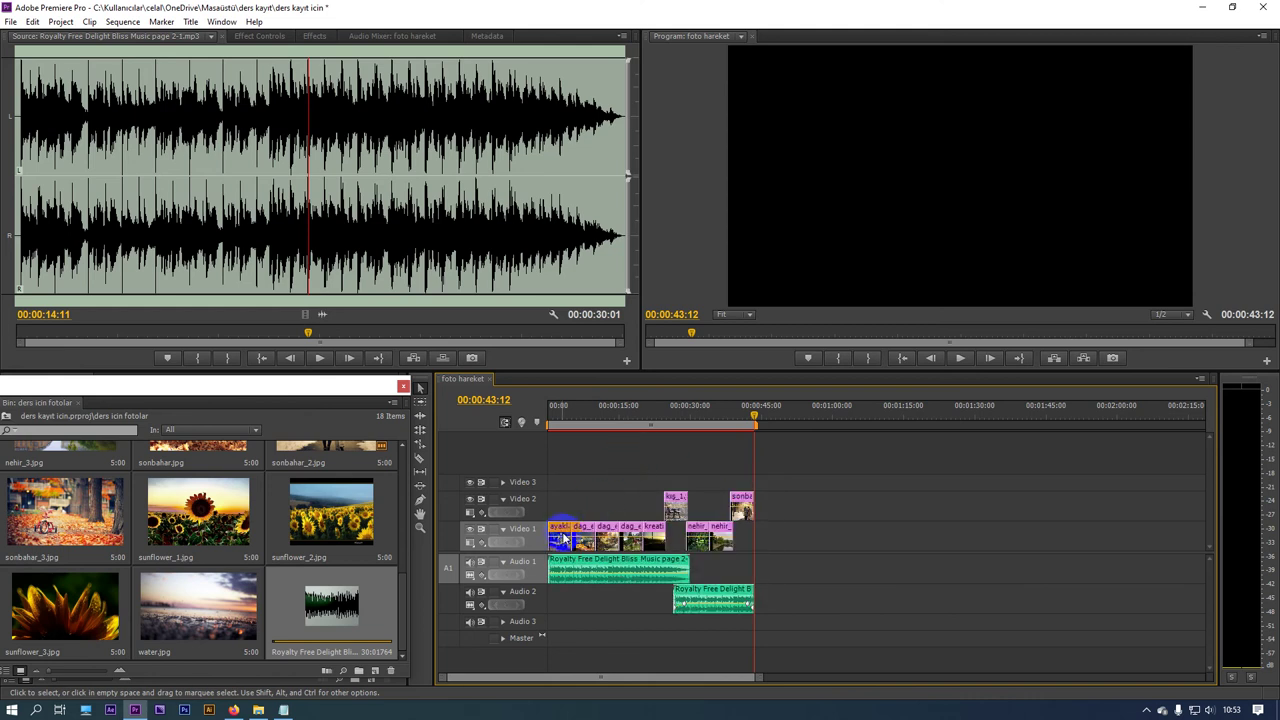
click(578, 412)
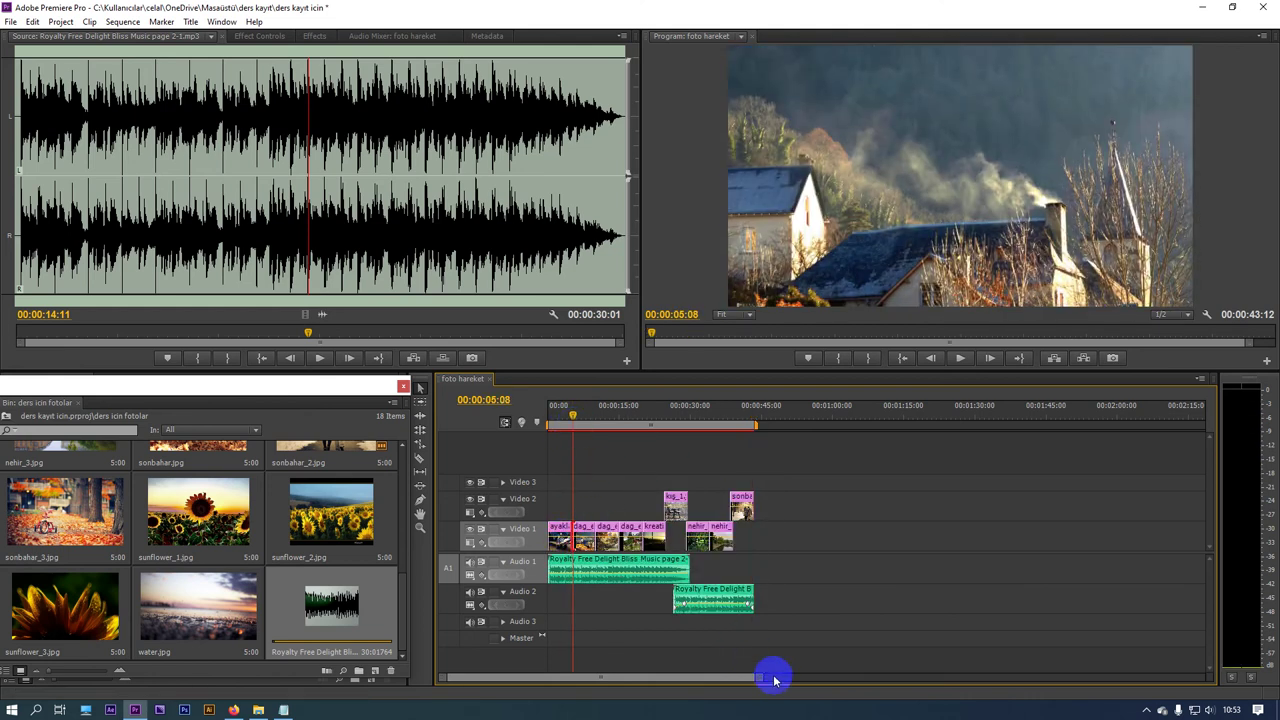
drag(771, 677, 654, 674)
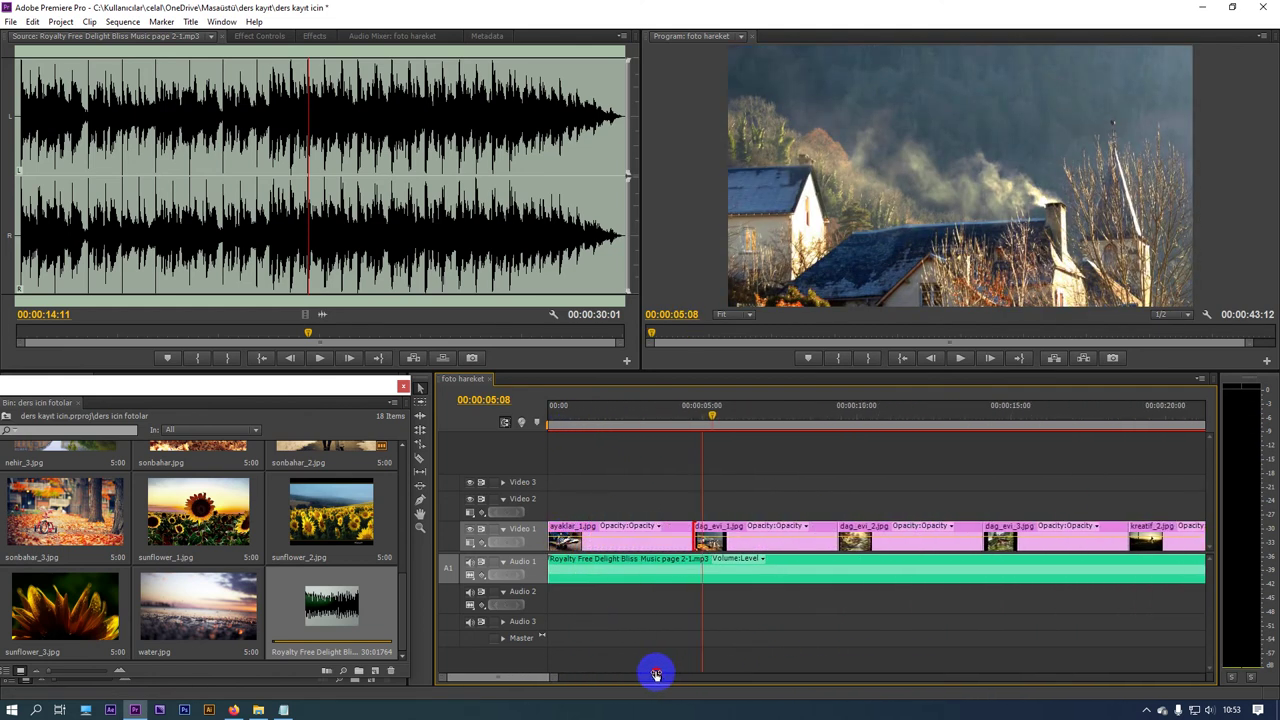
click(517, 537)
click(628, 534)
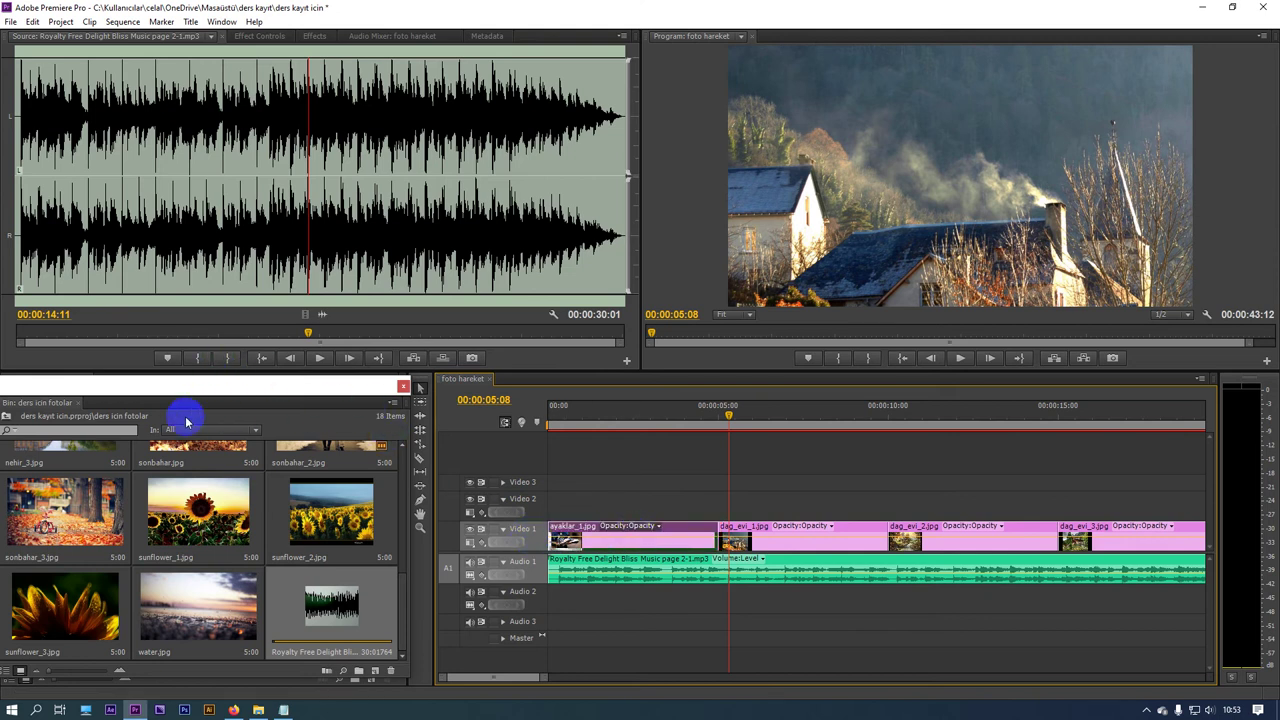
click(402, 387)
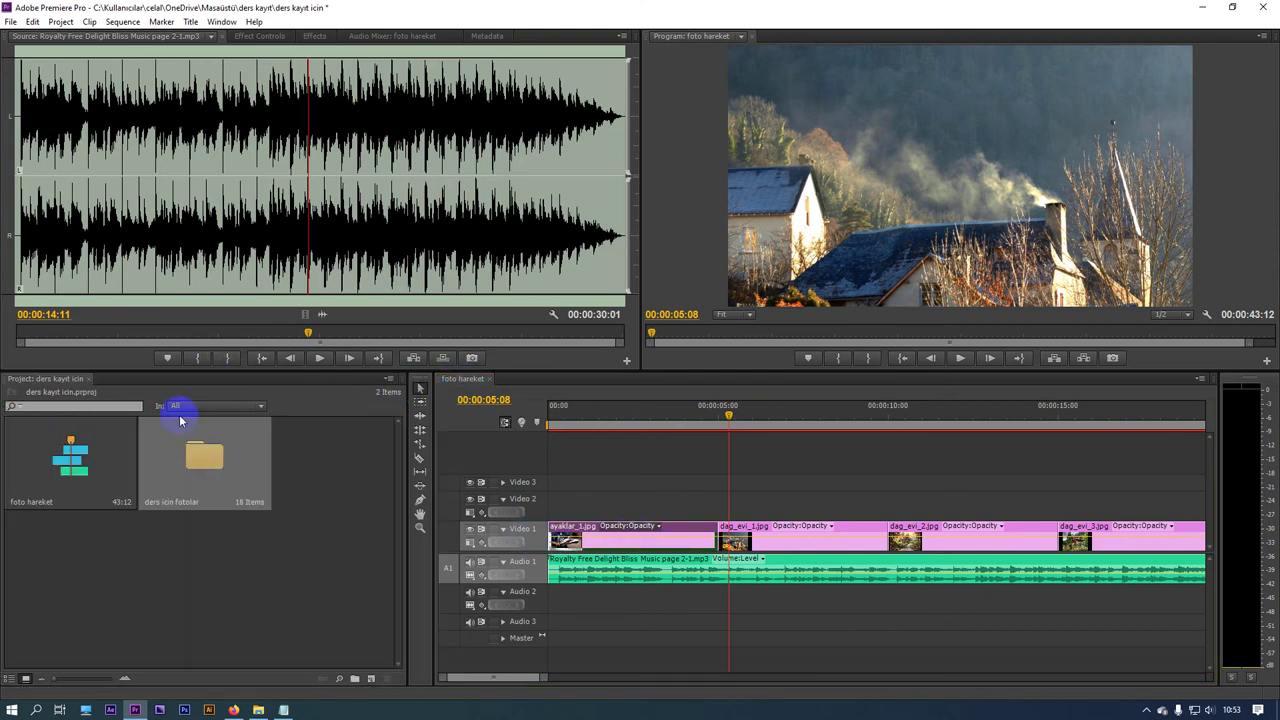
Step: Dock the Effects library beside the Project bin, keeping Project in front
click(306, 100)
click(315, 37)
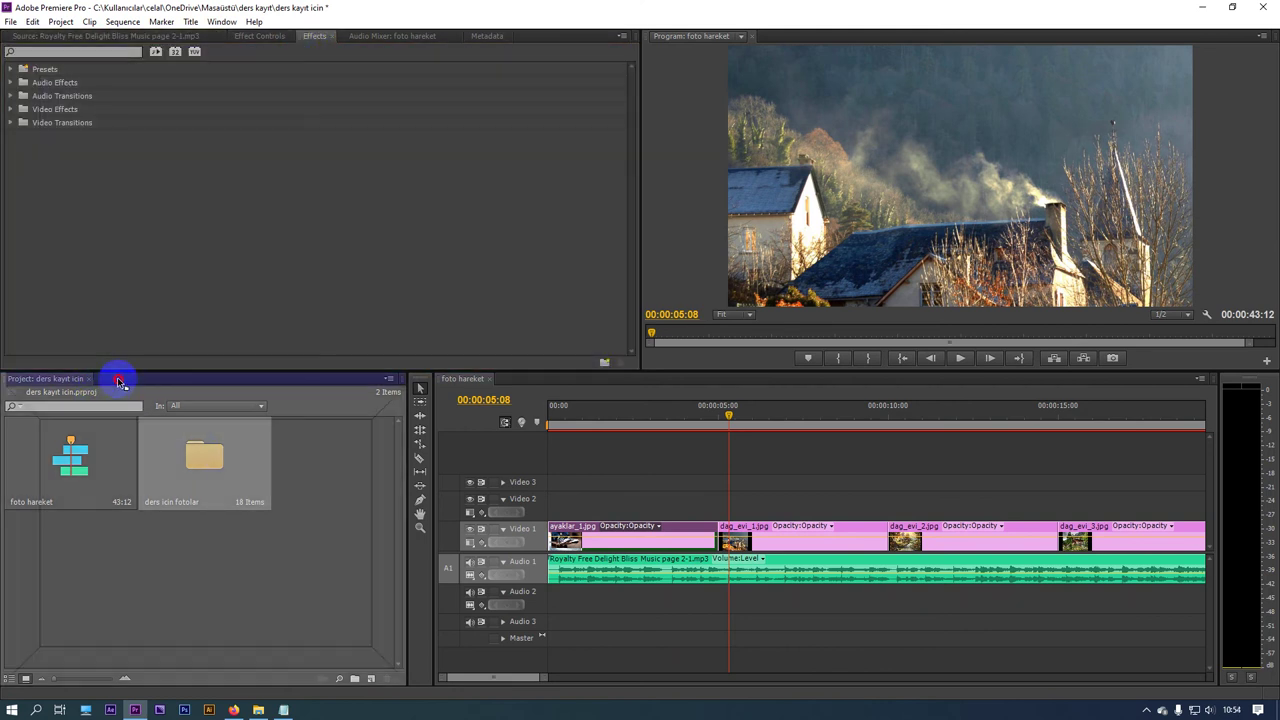
mouse_move(300, 40)
mouse_down()
mouse_move(117, 377)
mouse_move(23, 378)
mouse_up()
click(110, 380)
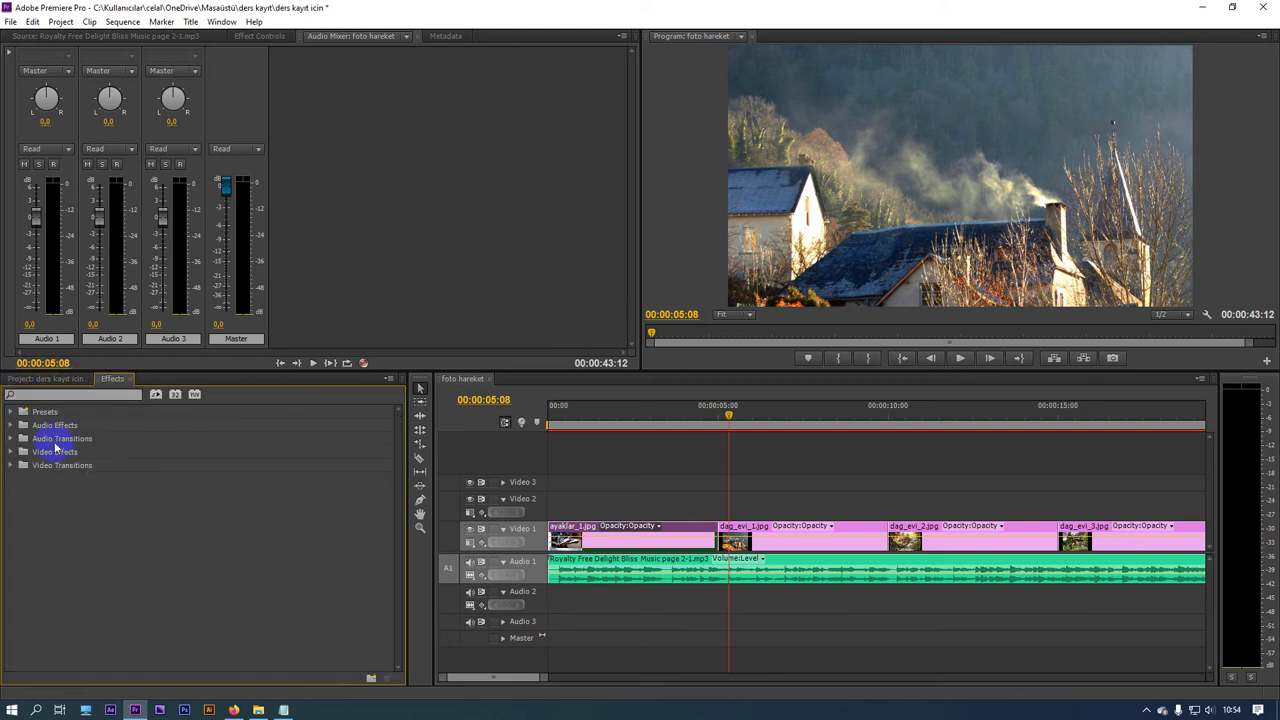
Step: Apply Video Transitions > Dissolve > Cross Dissolve between ayaklar_1.jpg and dag_evi_1.jpg and preview it
click(11, 466)
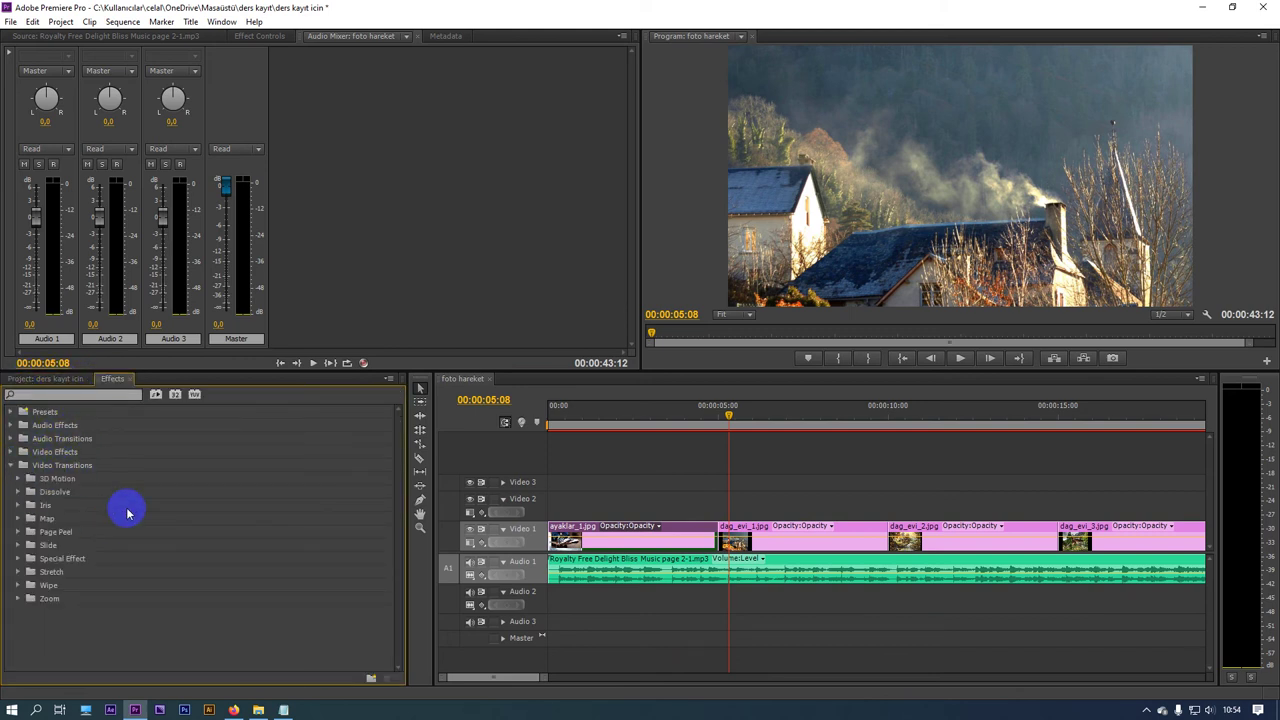
click(64, 495)
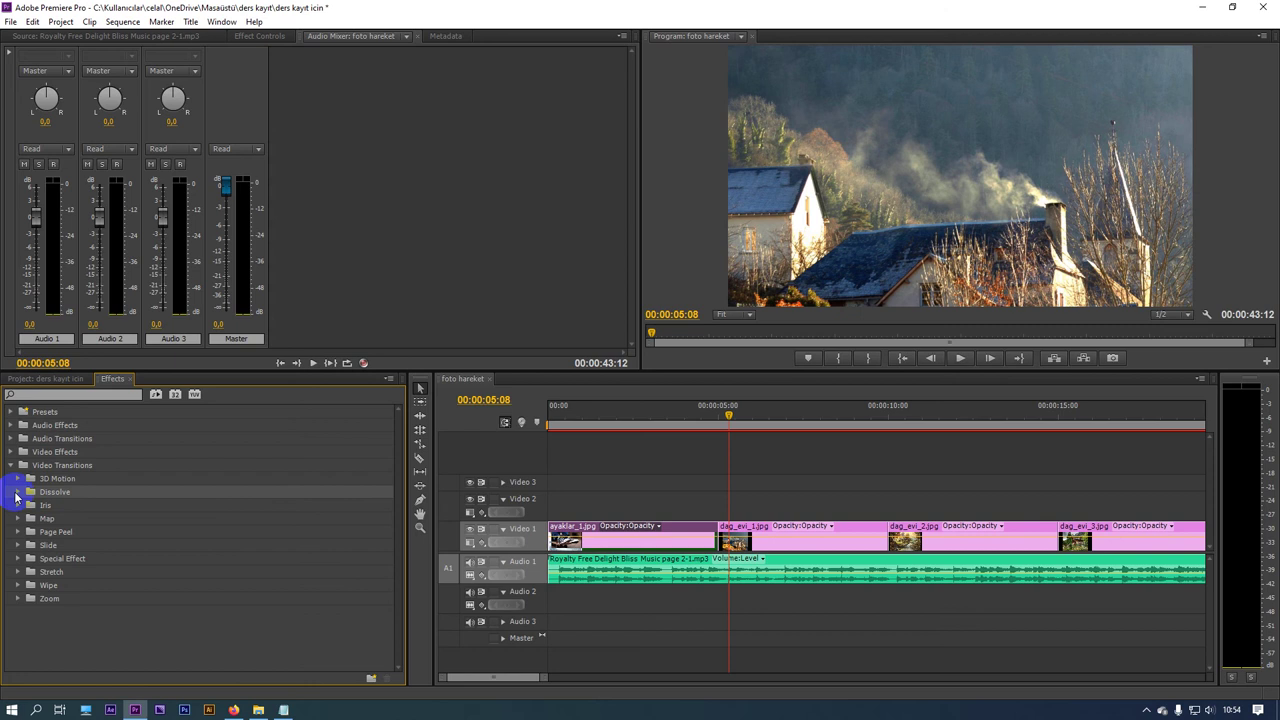
click(17, 493)
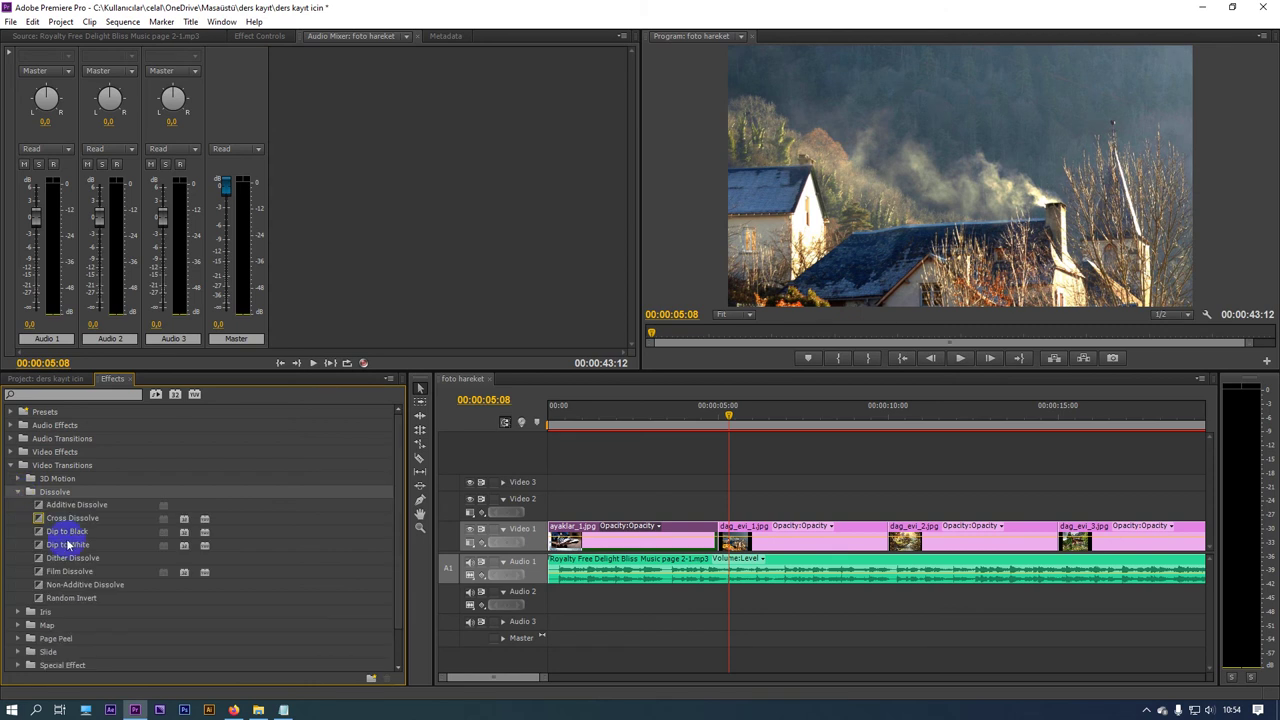
click(80, 520)
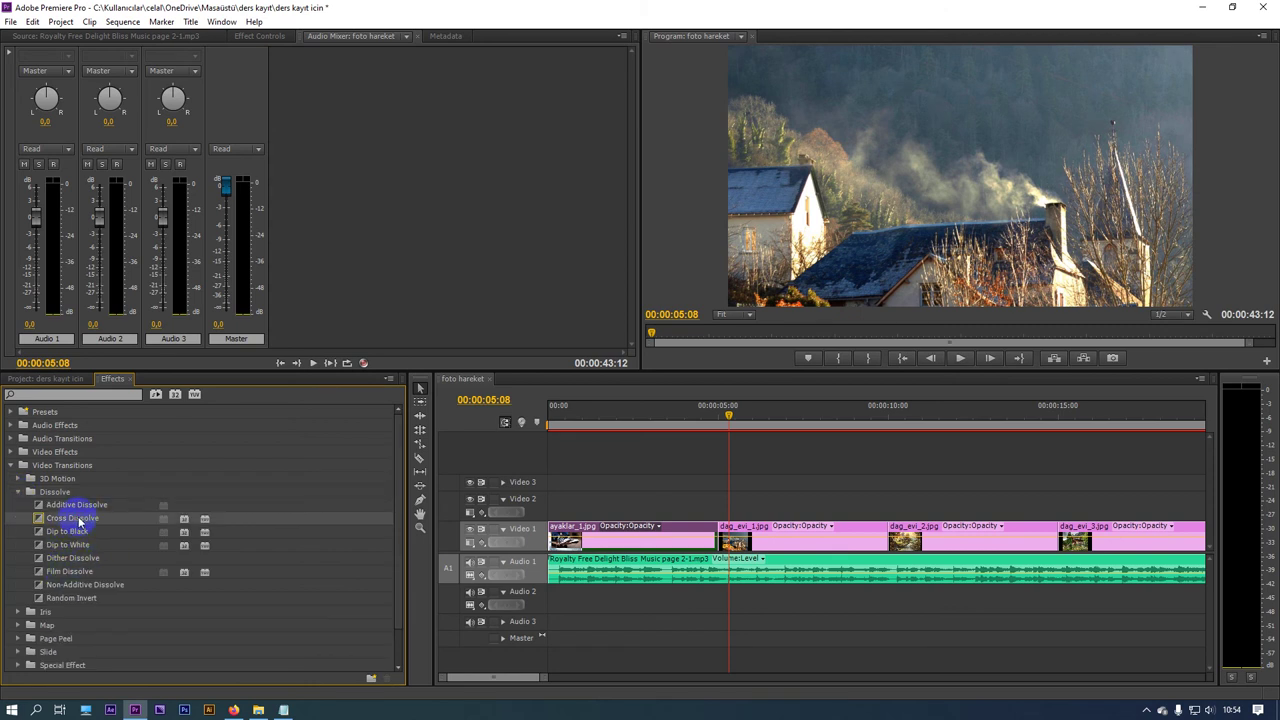
drag(714, 530, 716, 531)
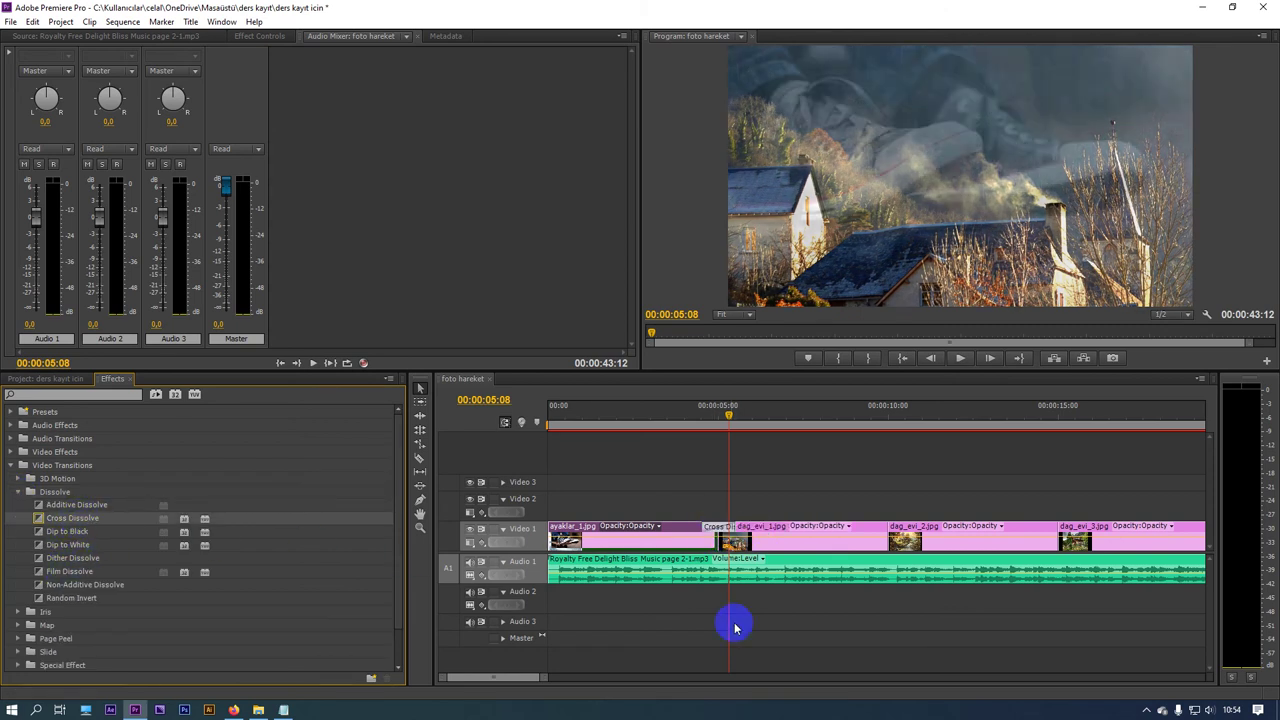
click(718, 420)
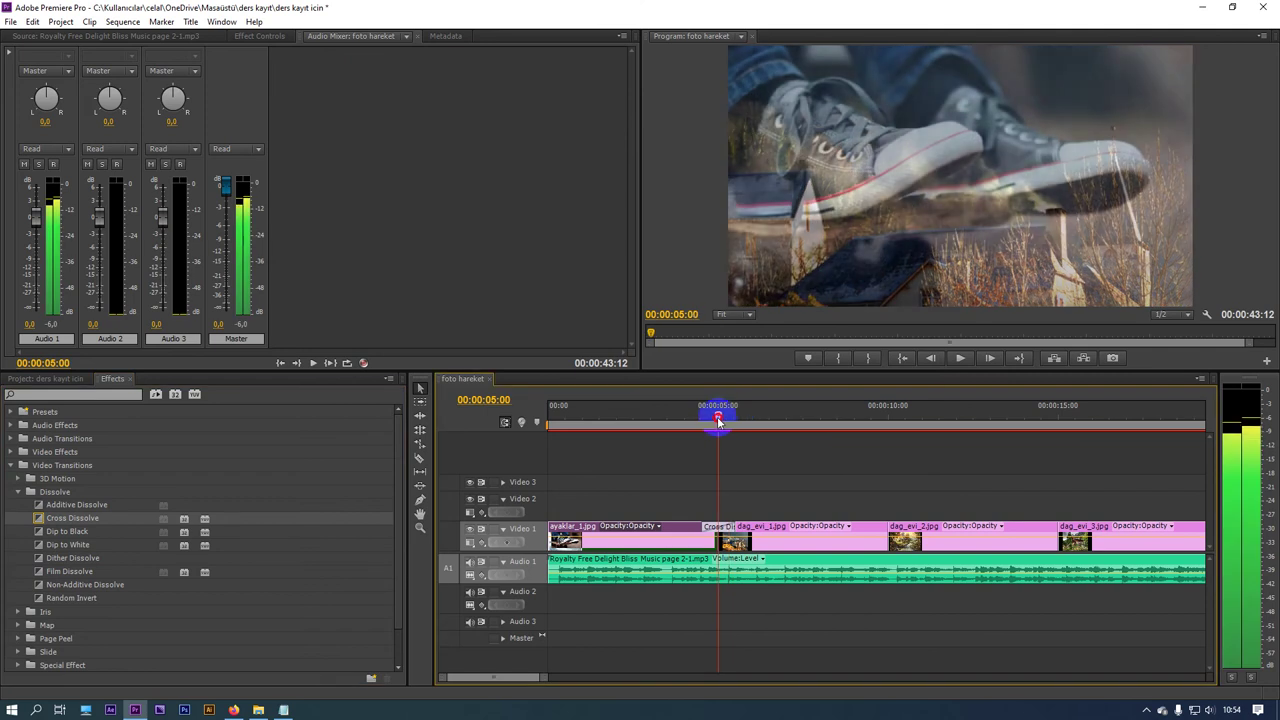
key(space)
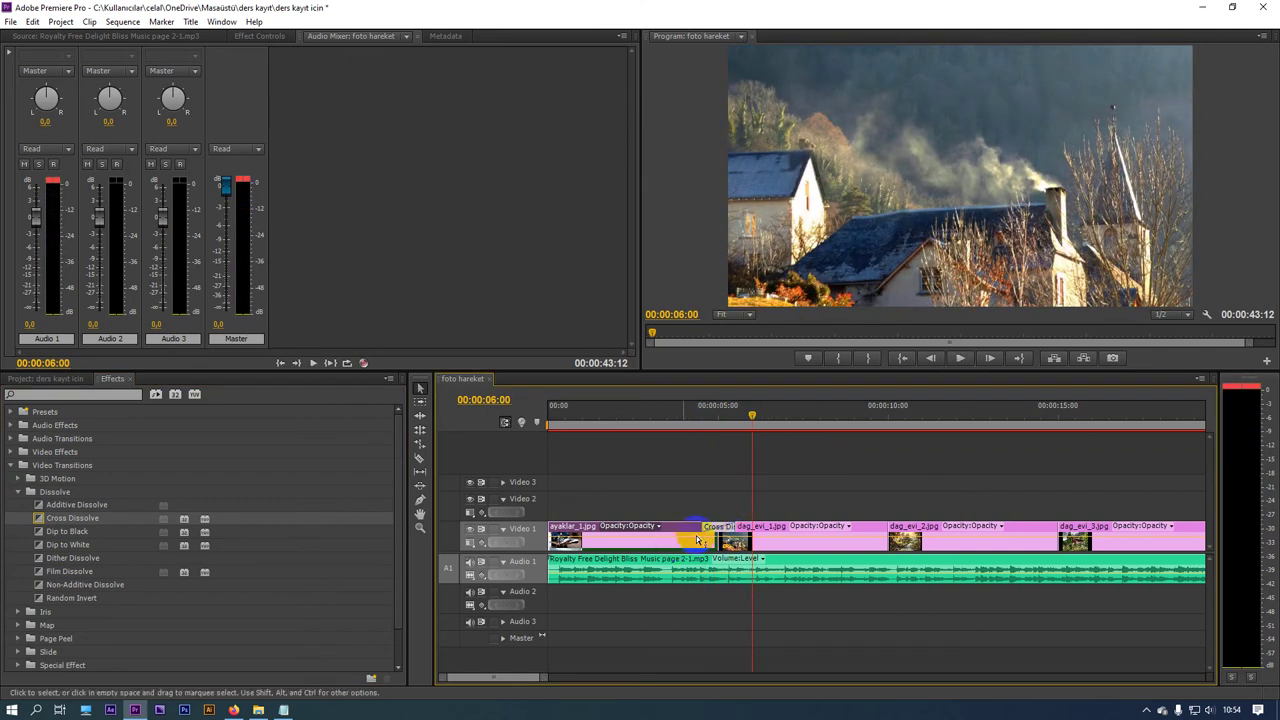
click(238, 39)
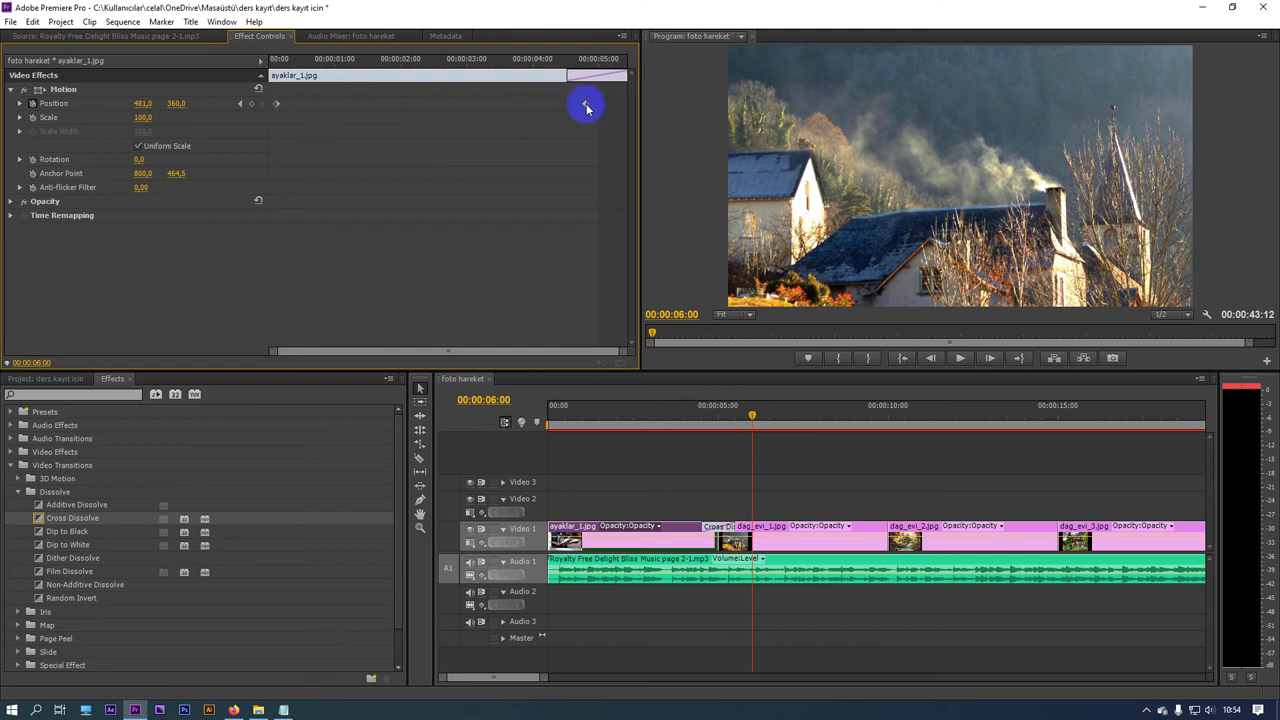
Step: Add a Cross Dissolve before dag_evi_2 and shift dag_evi_1's position keyframe later
mouse_move(778, 428)
mouse_down()
mouse_move(712, 432)
mouse_move(812, 441)
mouse_up()
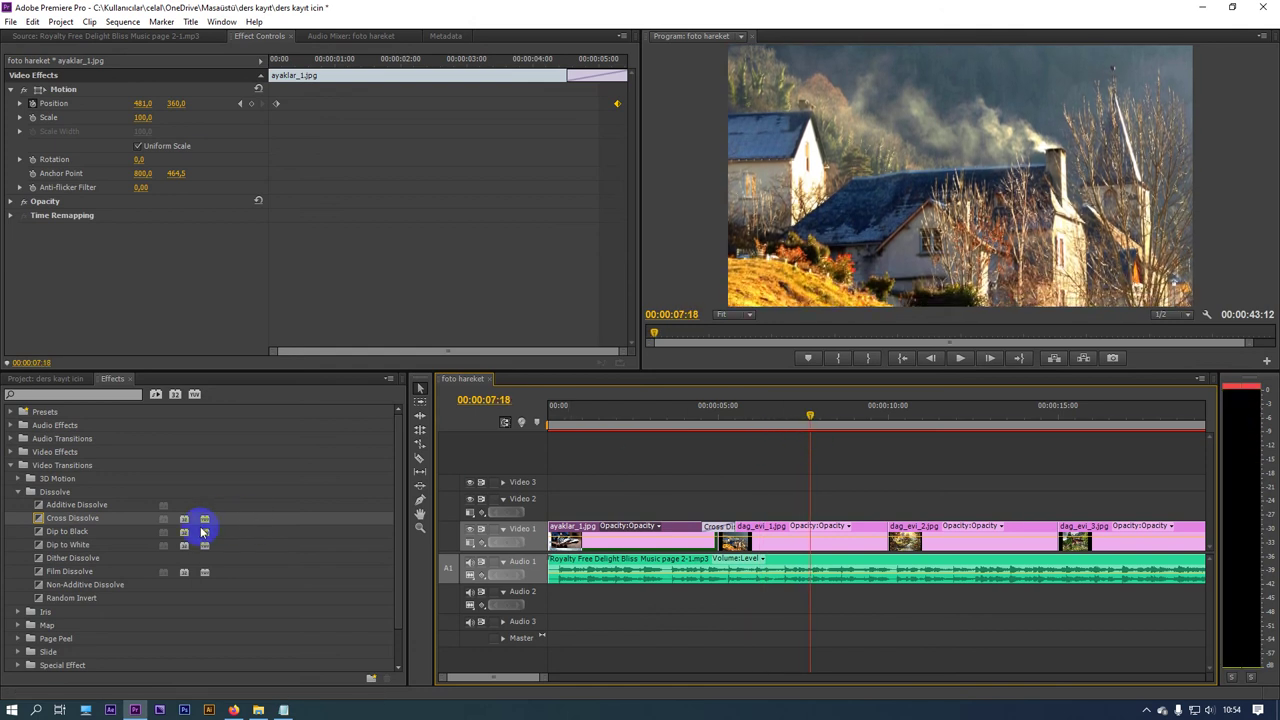
mouse_move(87, 522)
mouse_down()
mouse_move(904, 517)
mouse_move(884, 538)
mouse_up()
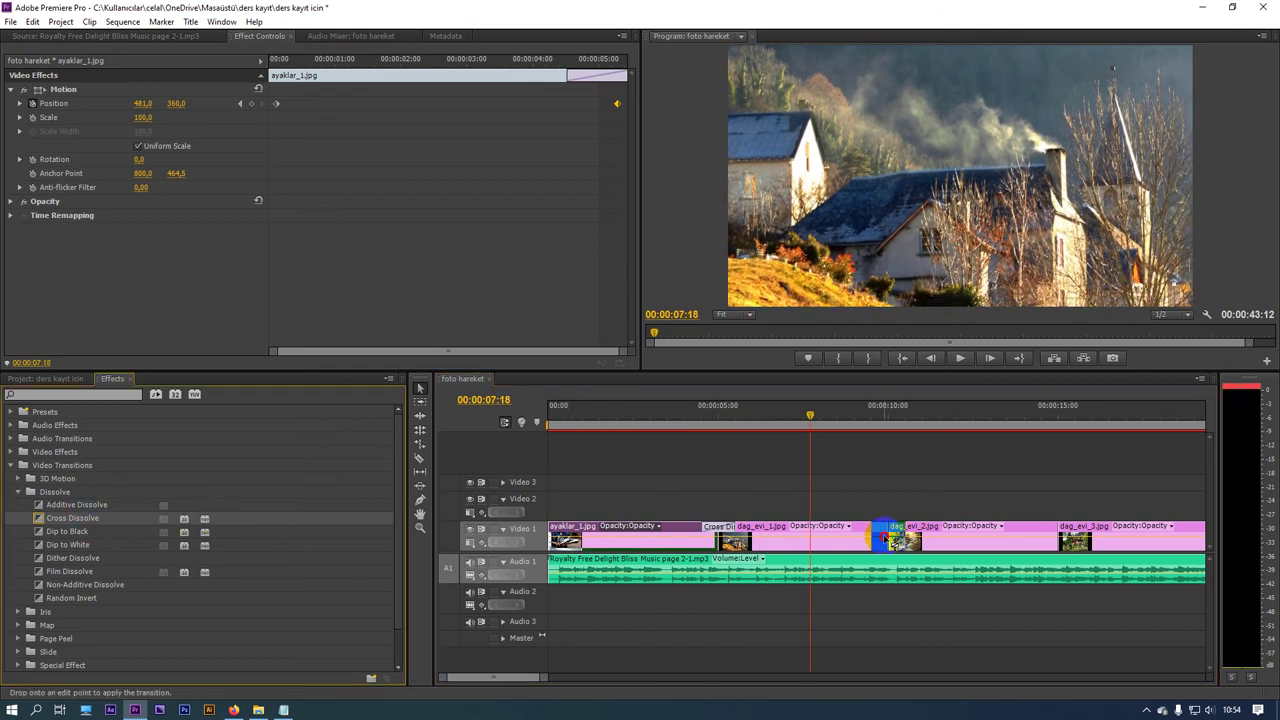
drag(871, 423, 884, 414)
click(828, 535)
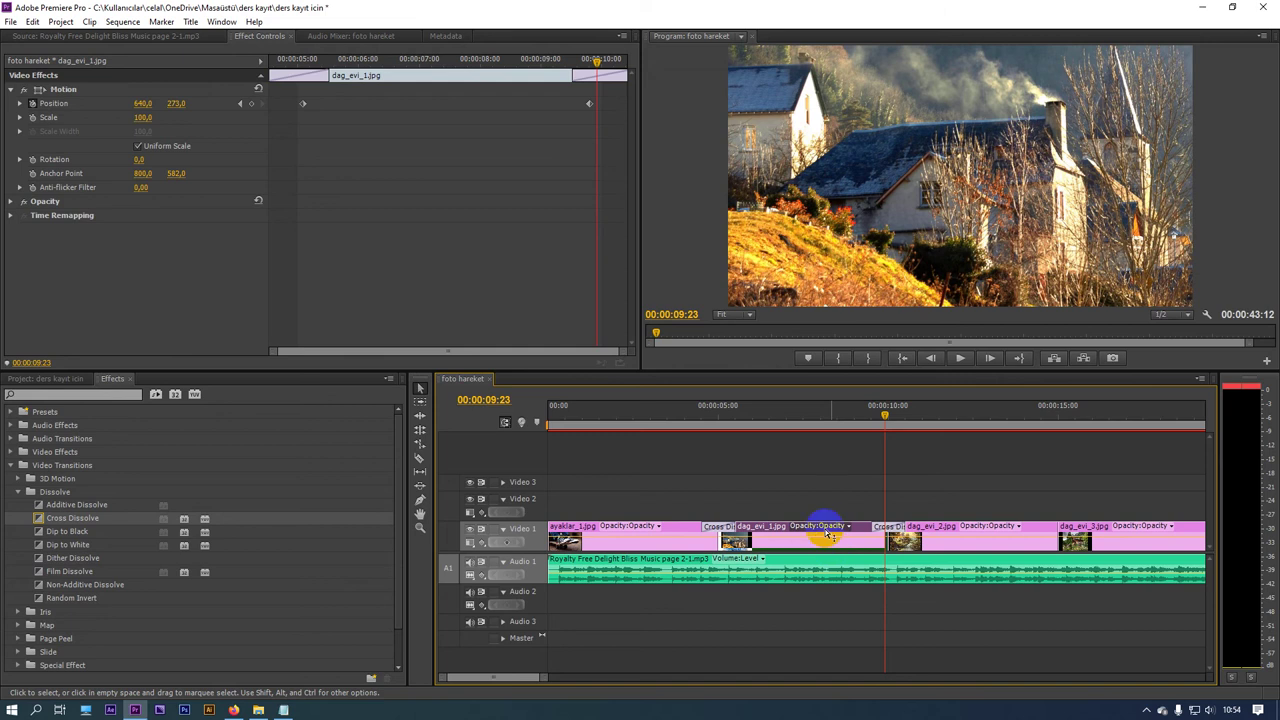
drag(589, 104, 617, 113)
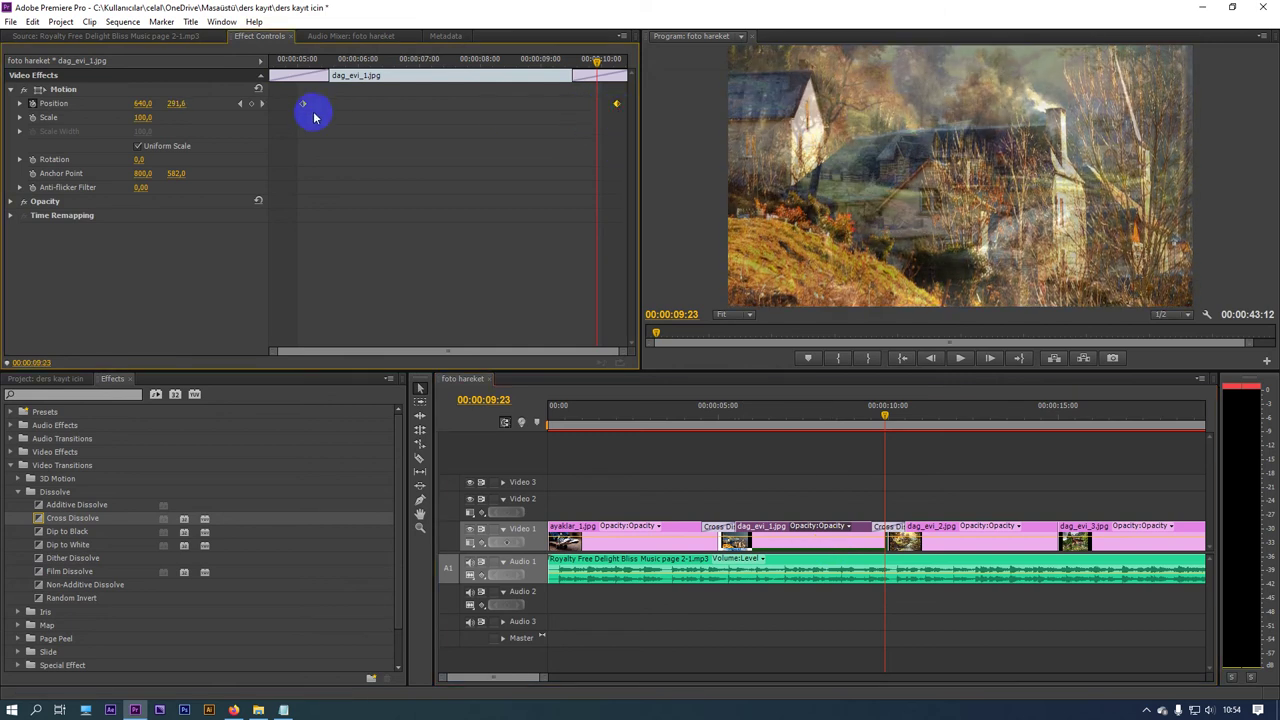
drag(810, 415, 932, 415)
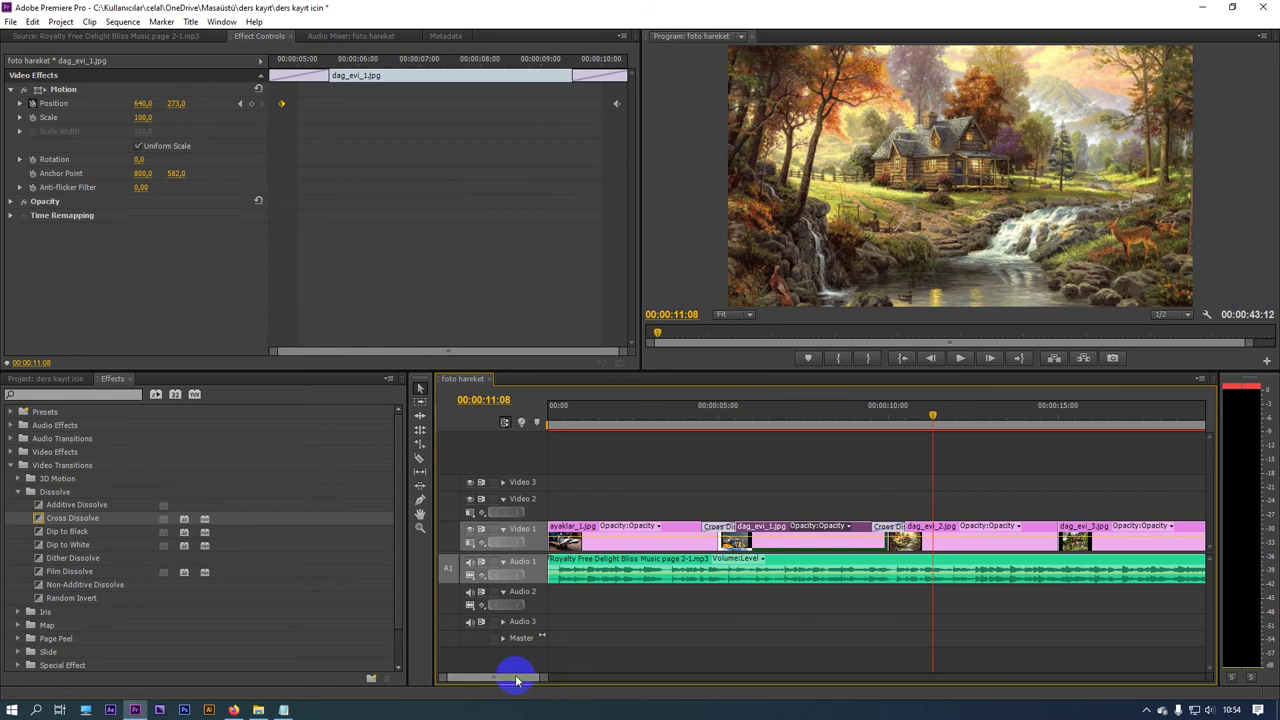
Step: Add a Cross Dissolve between dag_evi_2 and dag_evi_3 and preview it
scroll(518, 677, down, 5)
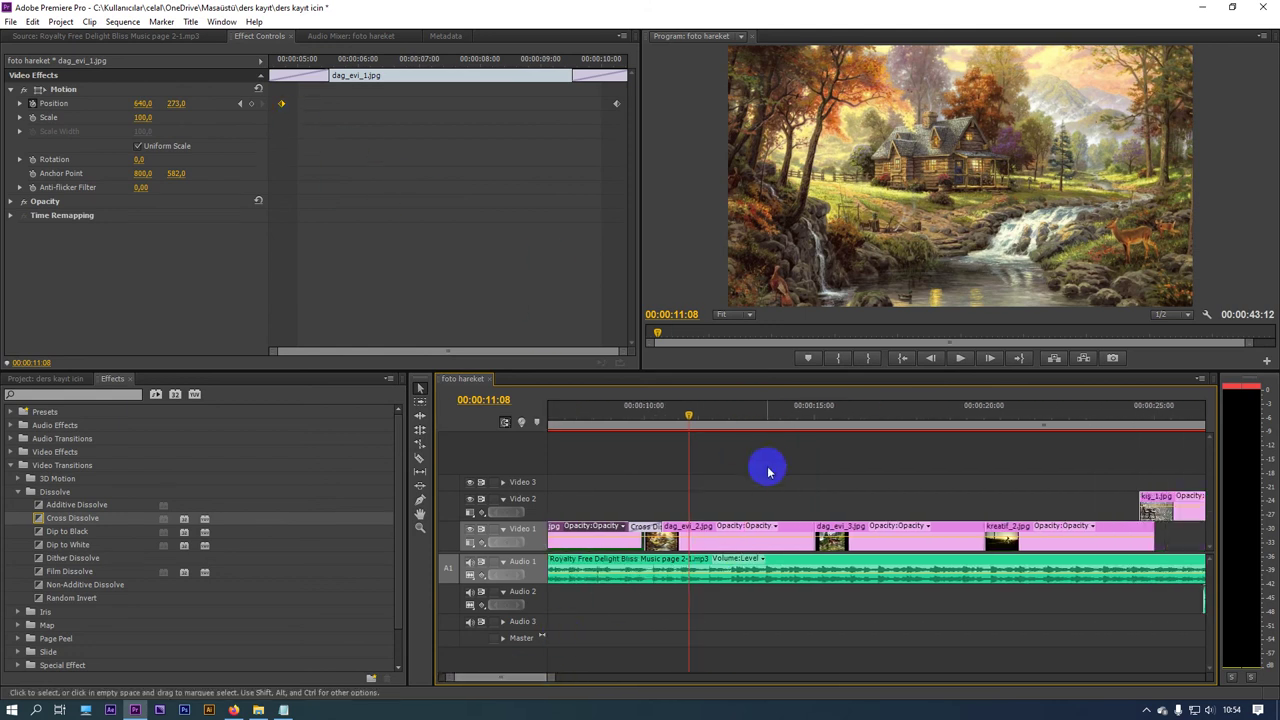
click(806, 418)
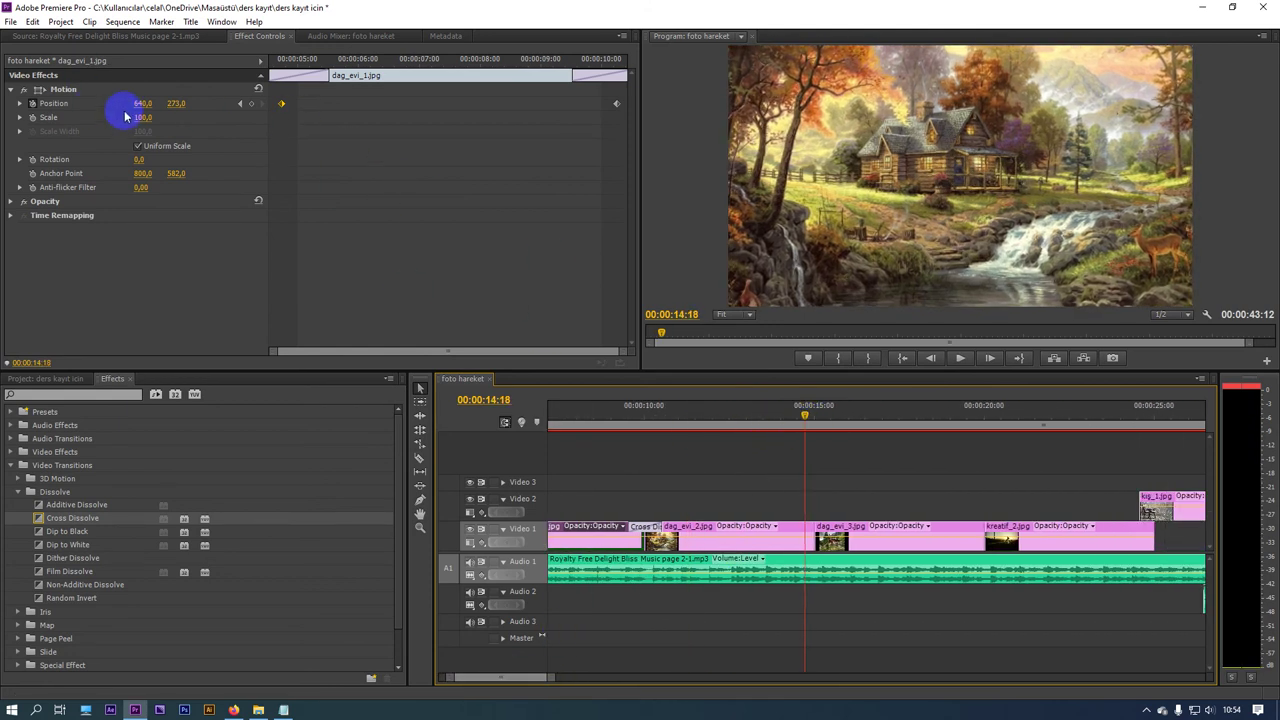
click(63, 90)
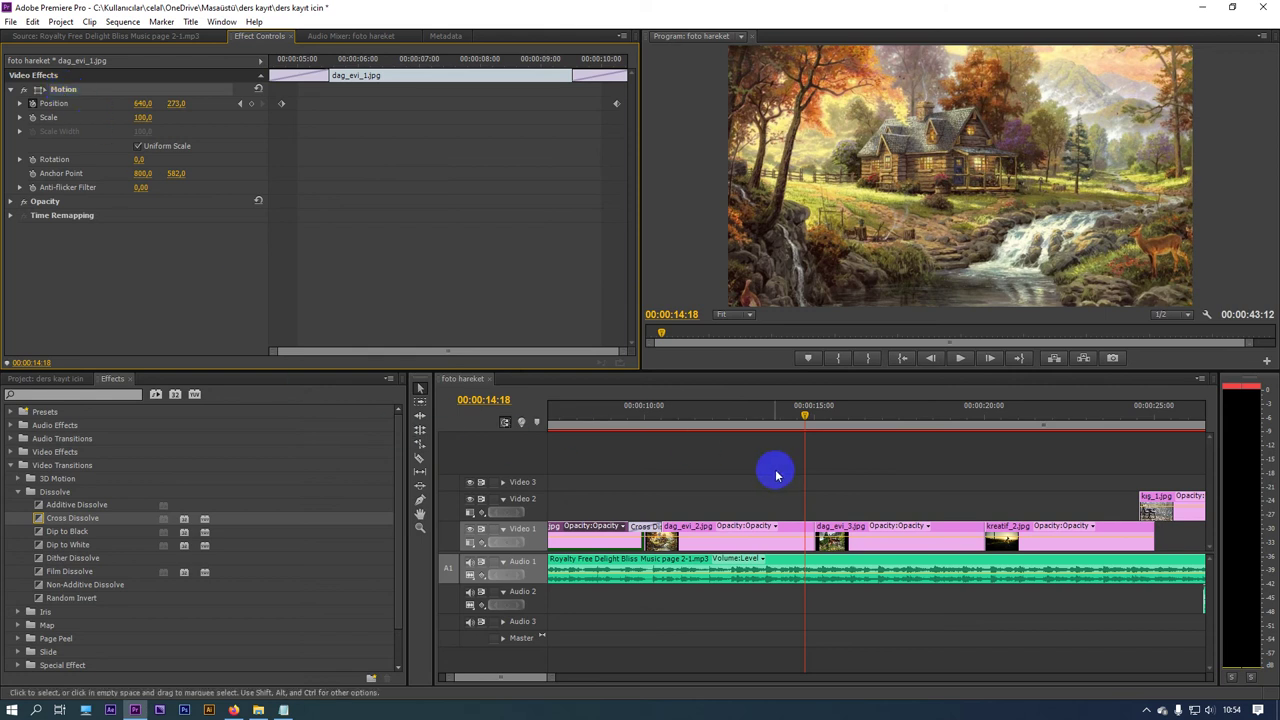
drag(66, 522, 966, 537)
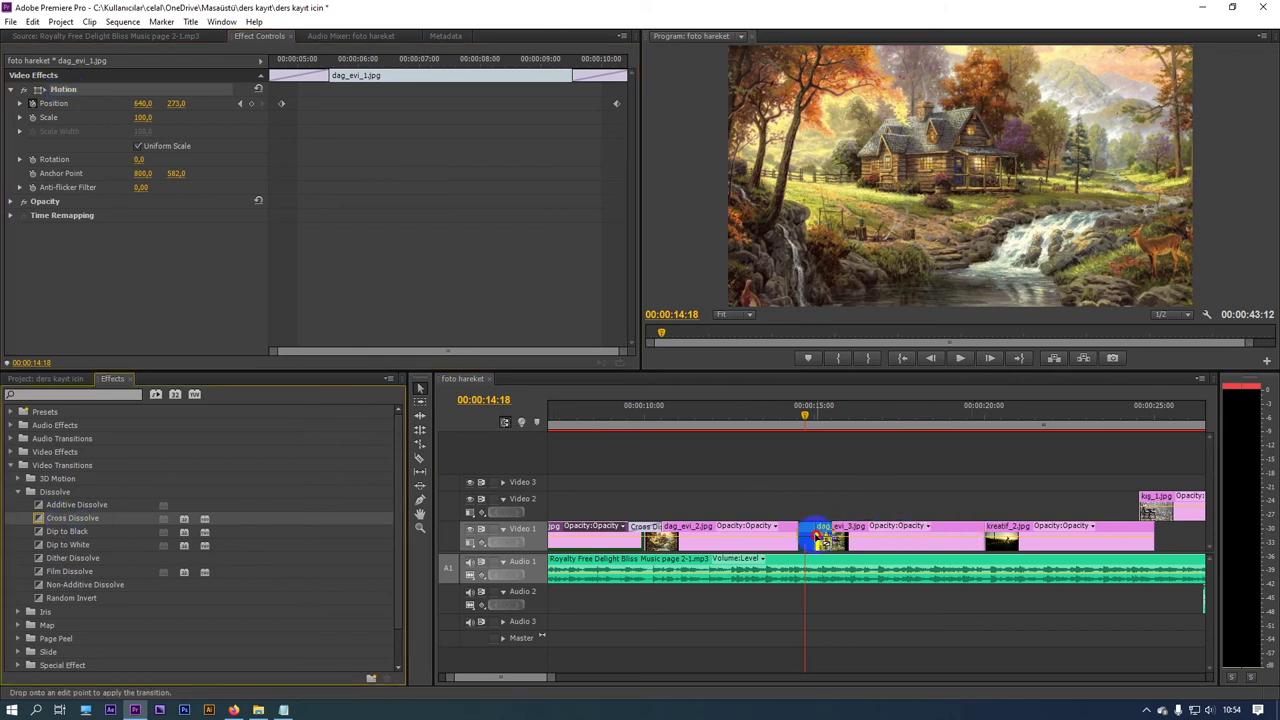
drag(816, 538, 818, 530)
drag(797, 417, 979, 450)
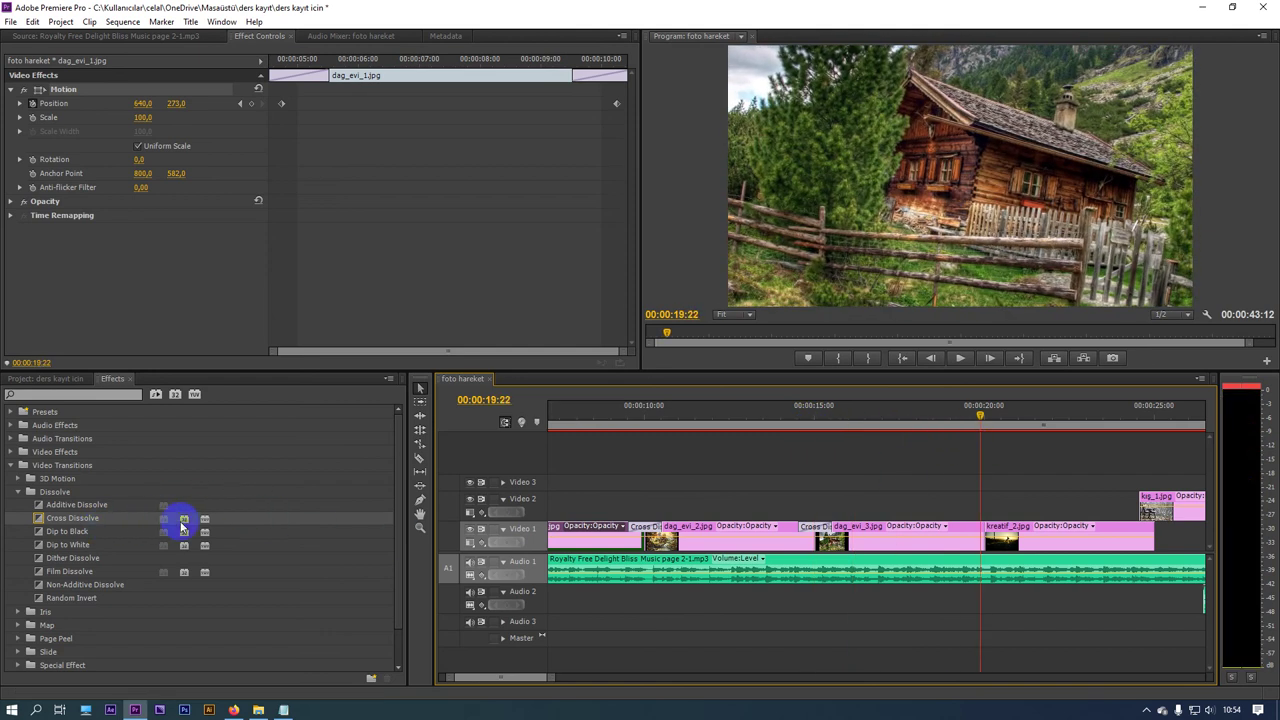
Step: Apply the default dissolve at the kreatif_2 cut with Ctrl+D, then review dag_evi_3 and kreatif_2
key(ctrl+d)
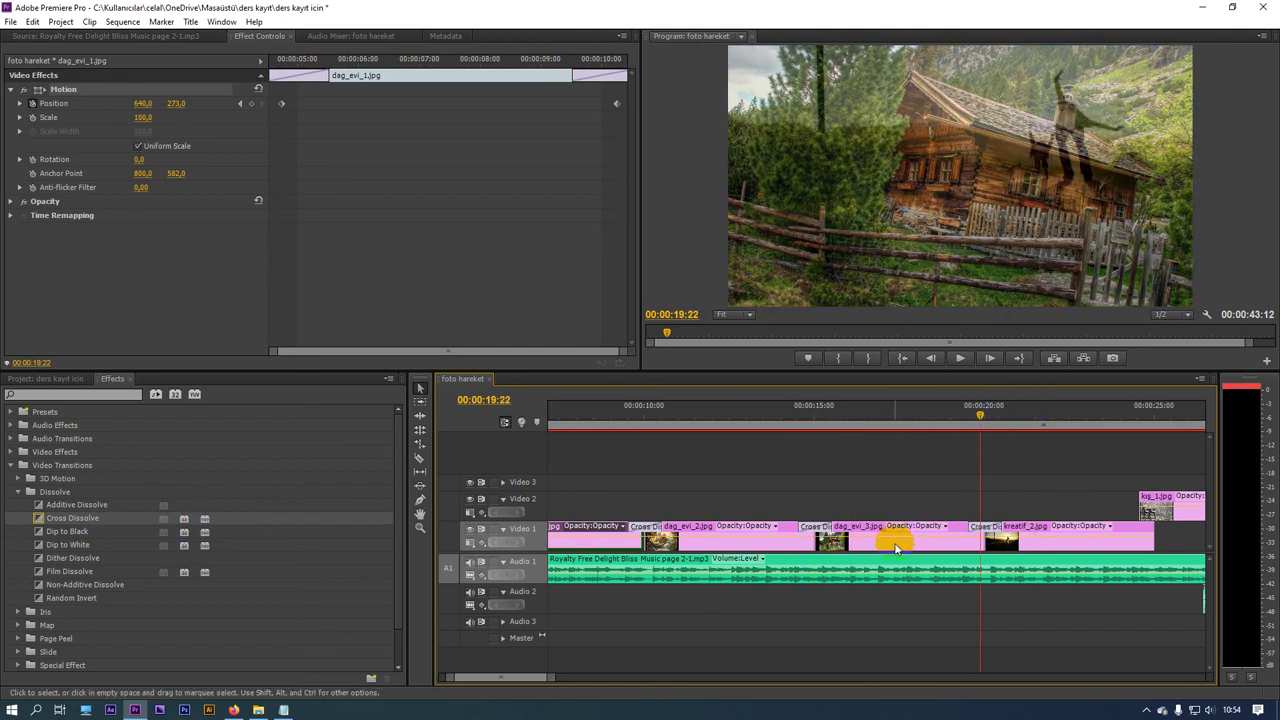
click(895, 547)
click(610, 159)
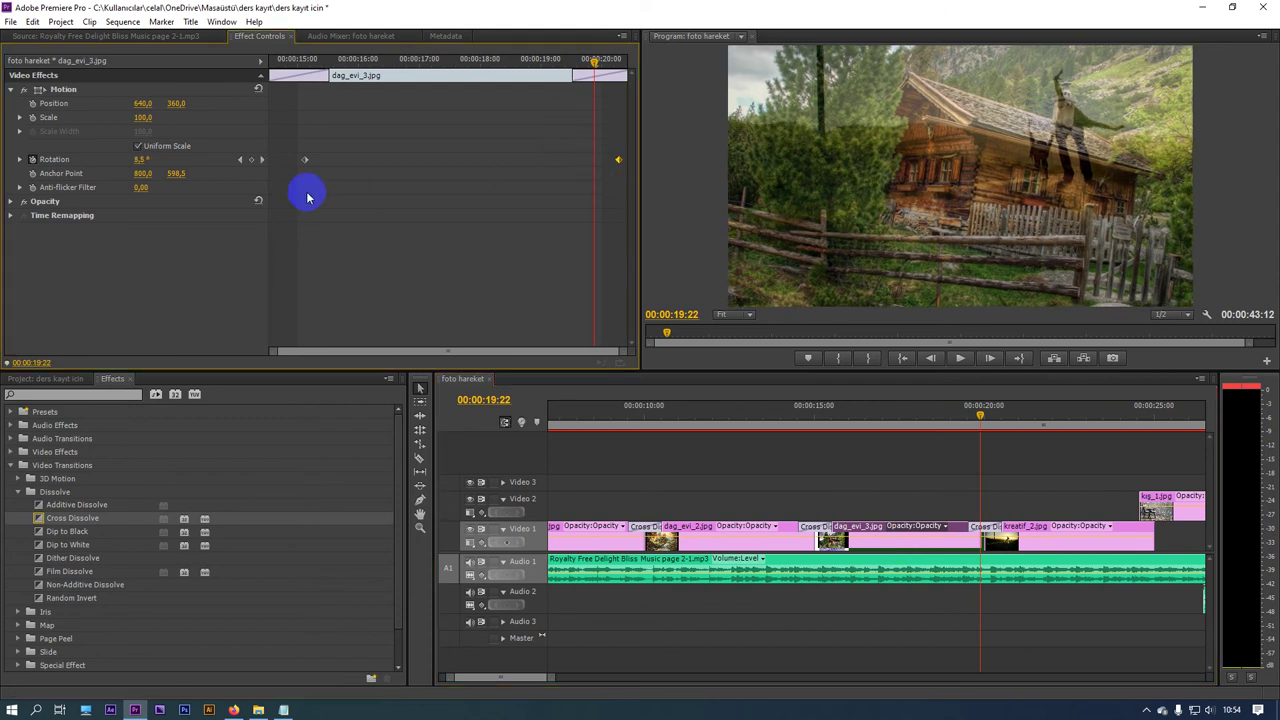
click(1042, 530)
click(1050, 421)
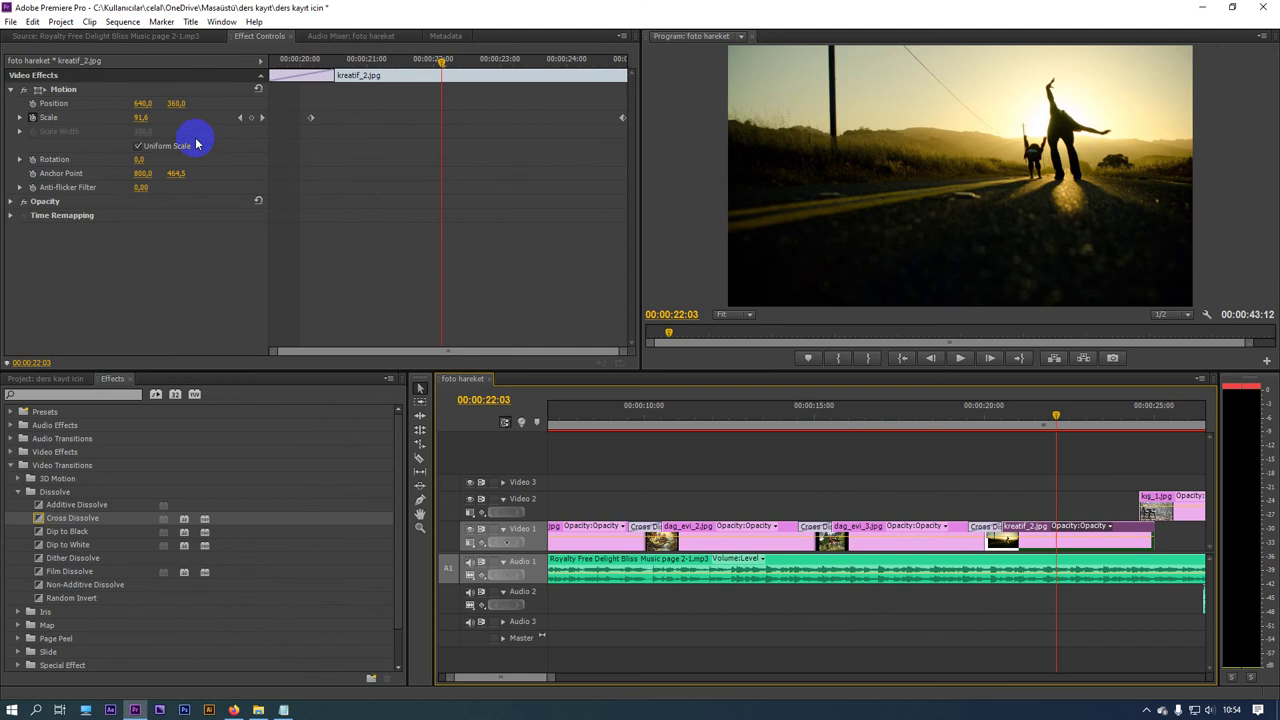
click(287, 121)
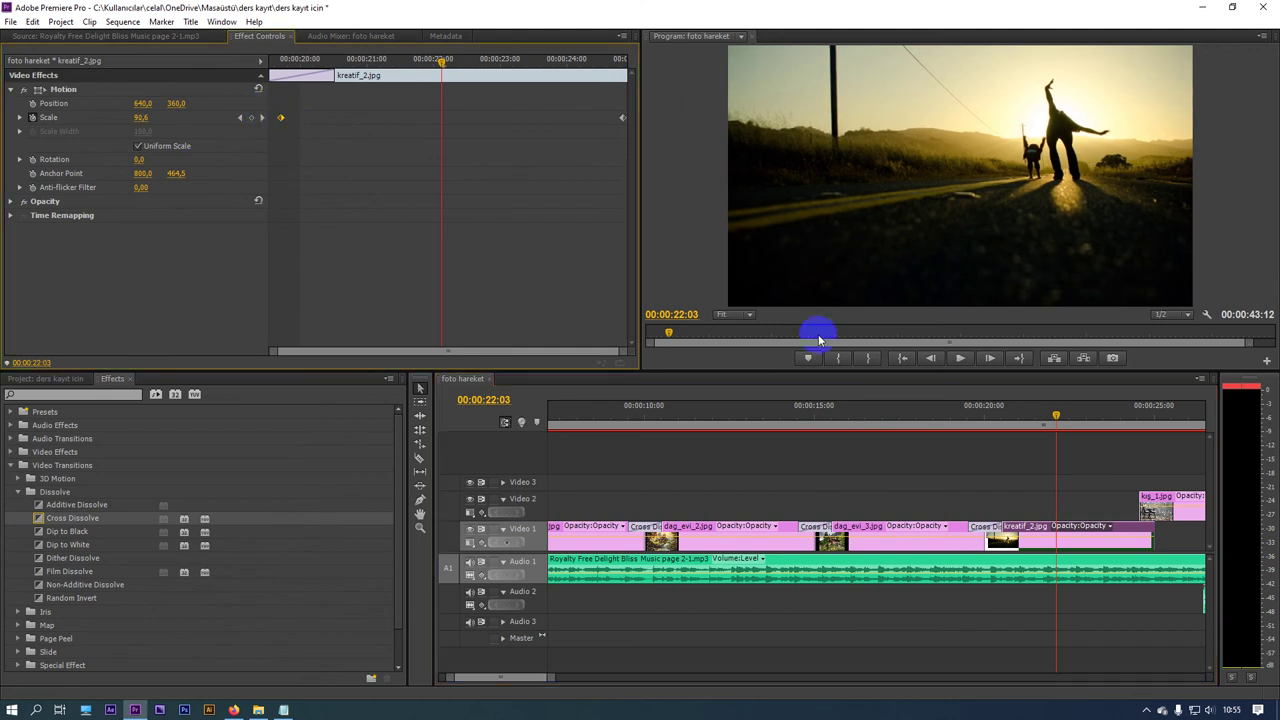
mouse_move(1095, 420)
mouse_down()
mouse_move(1270, 437)
mouse_move(845, 520)
mouse_up()
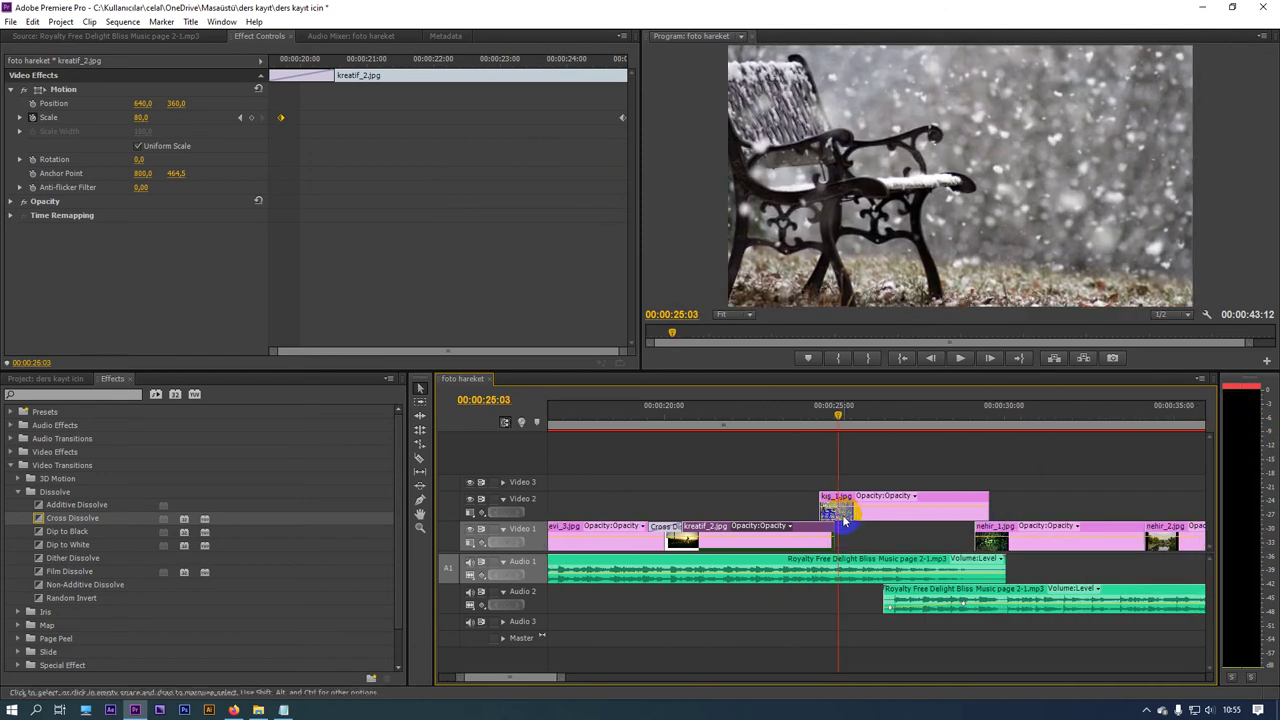
click(843, 518)
mouse_move(96, 523)
mouse_down()
mouse_move(848, 553)
mouse_move(828, 506)
mouse_up()
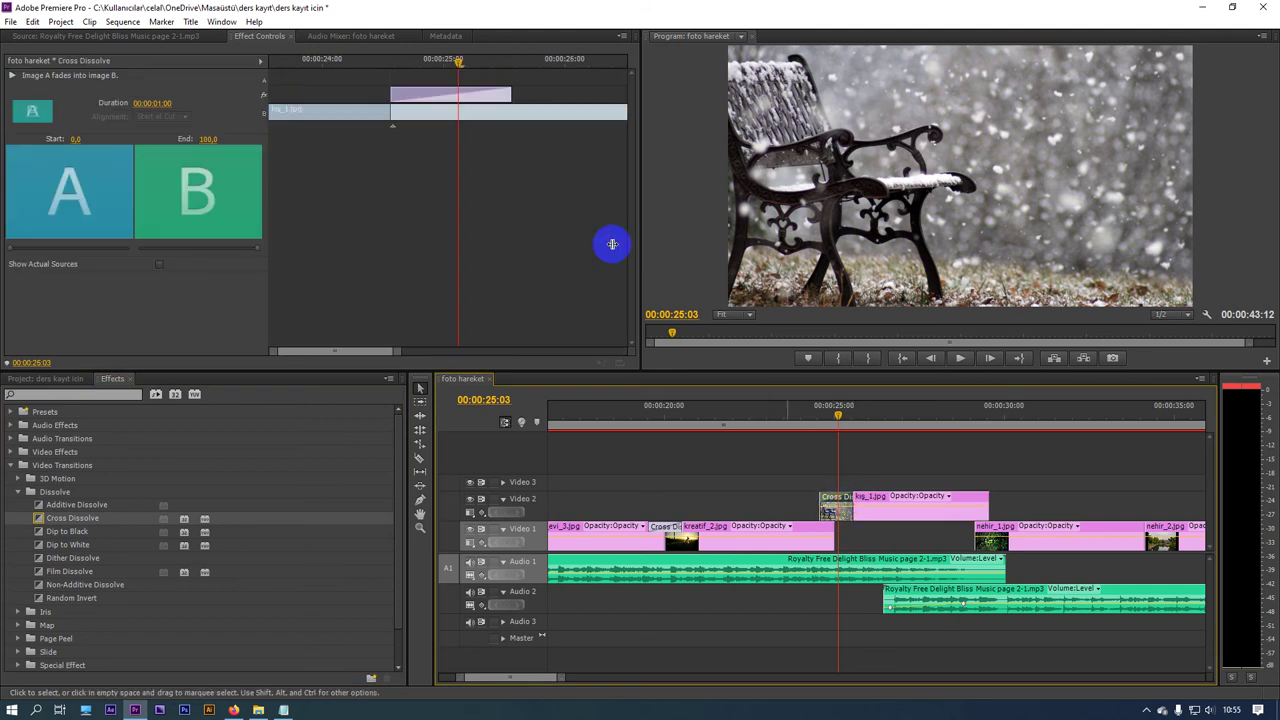
click(943, 672)
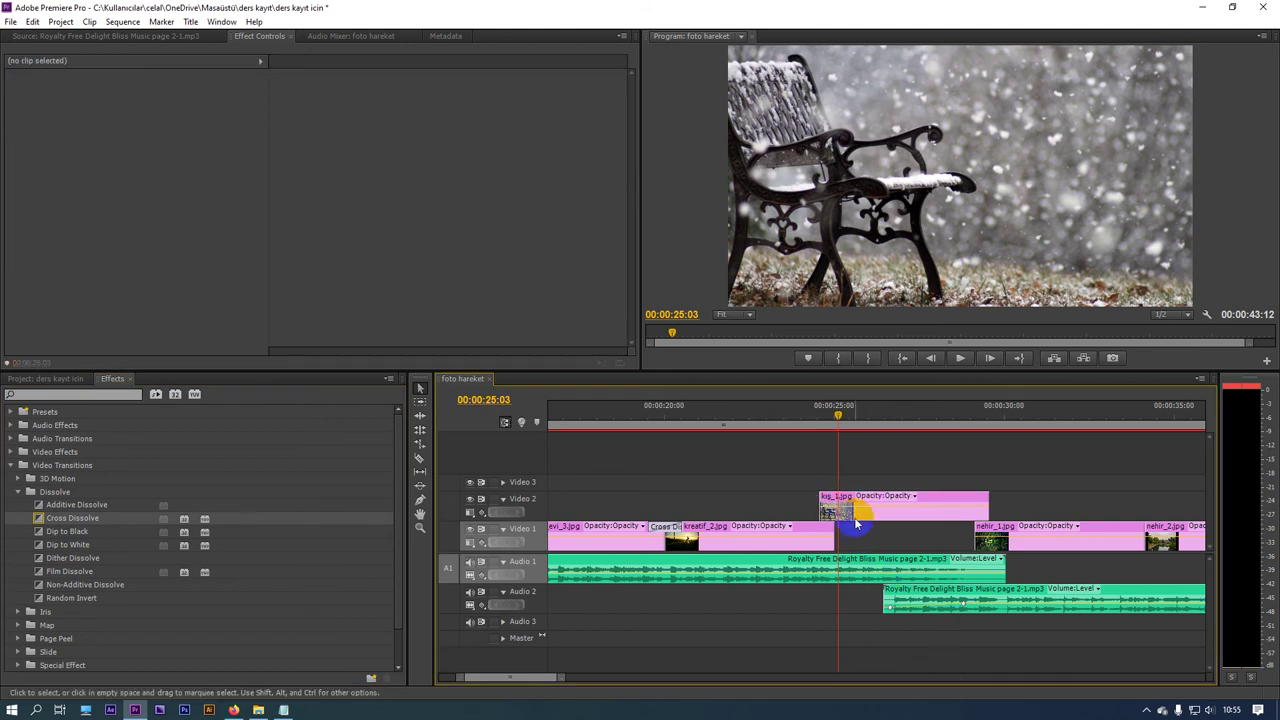
click(832, 500)
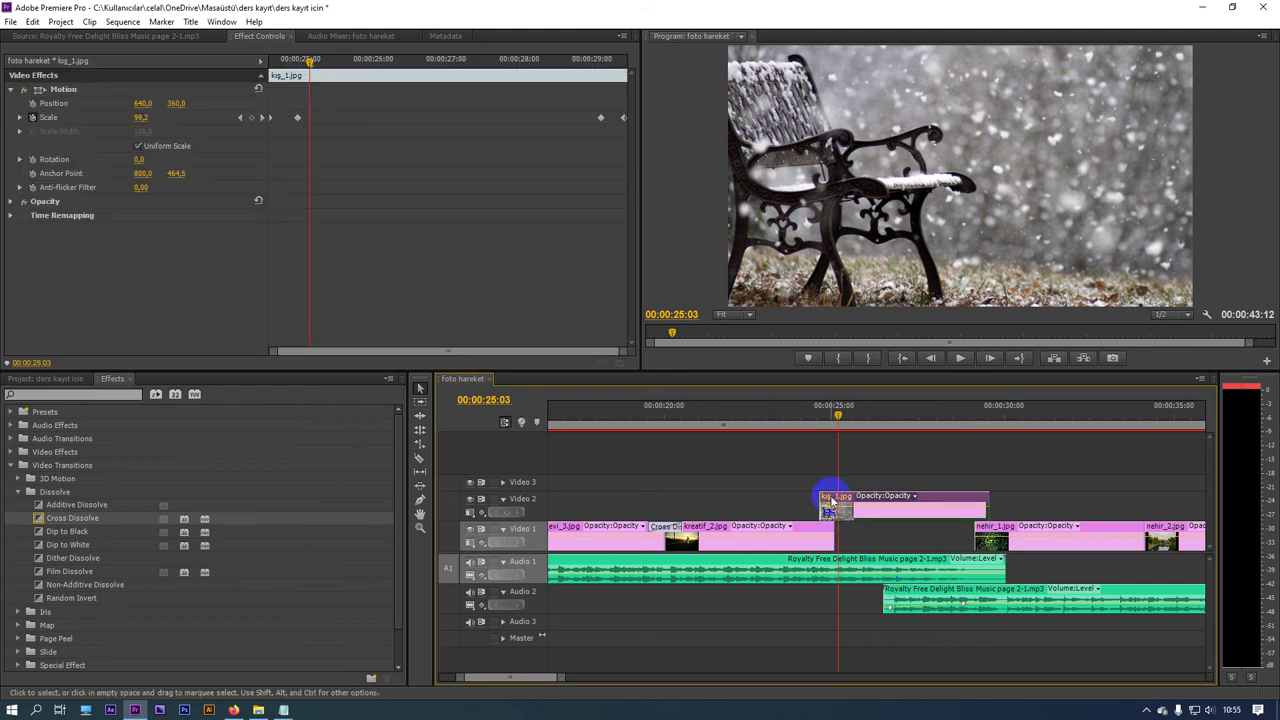
click(23, 203)
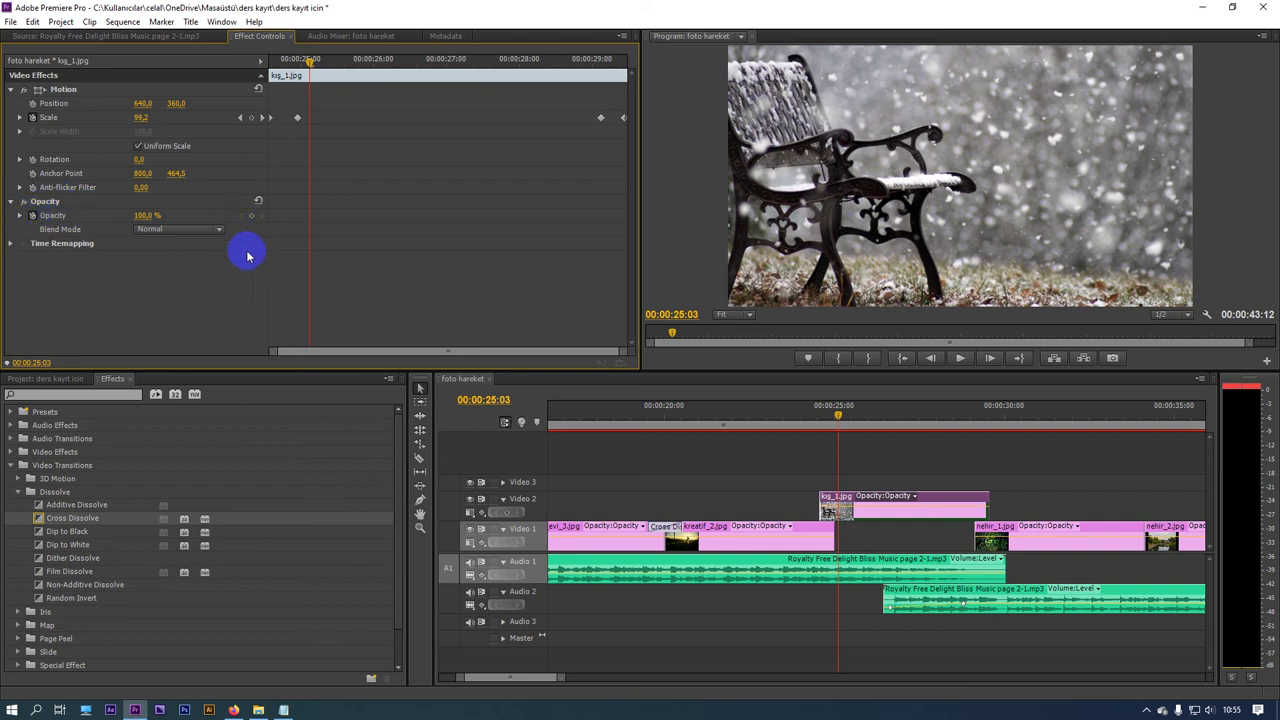
drag(309, 70, 268, 73)
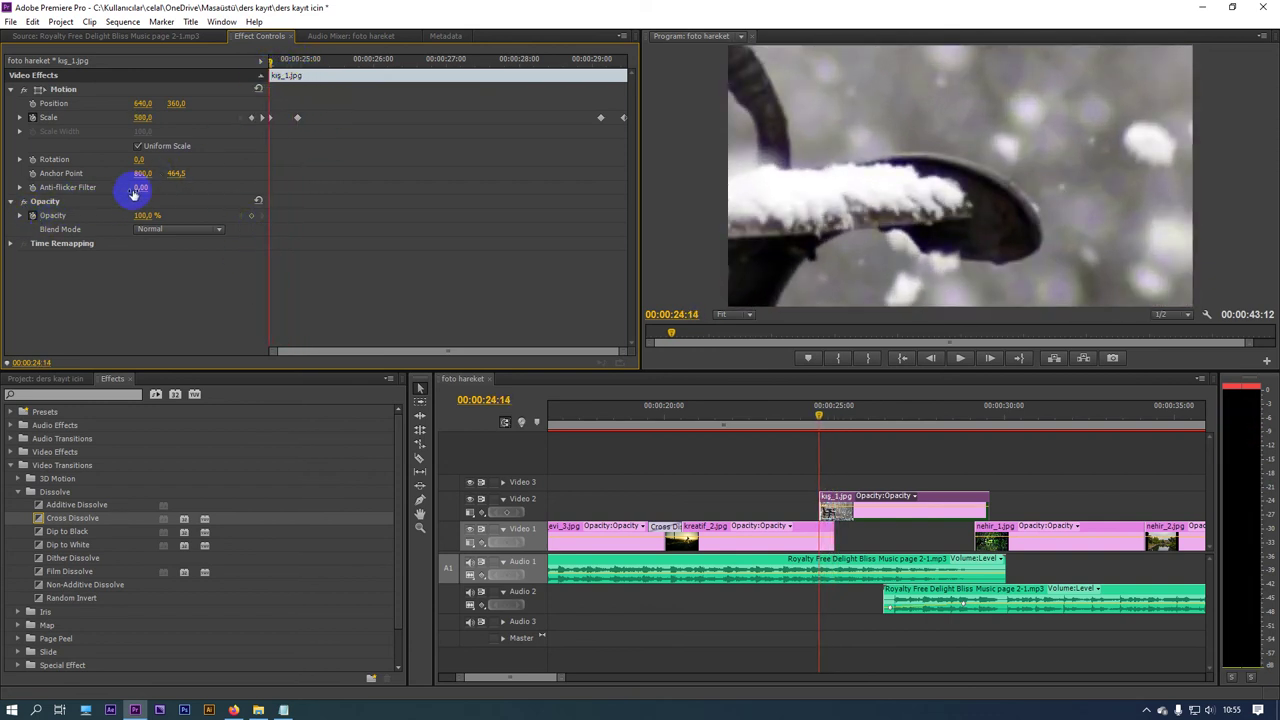
drag(145, 216, 30, 222)
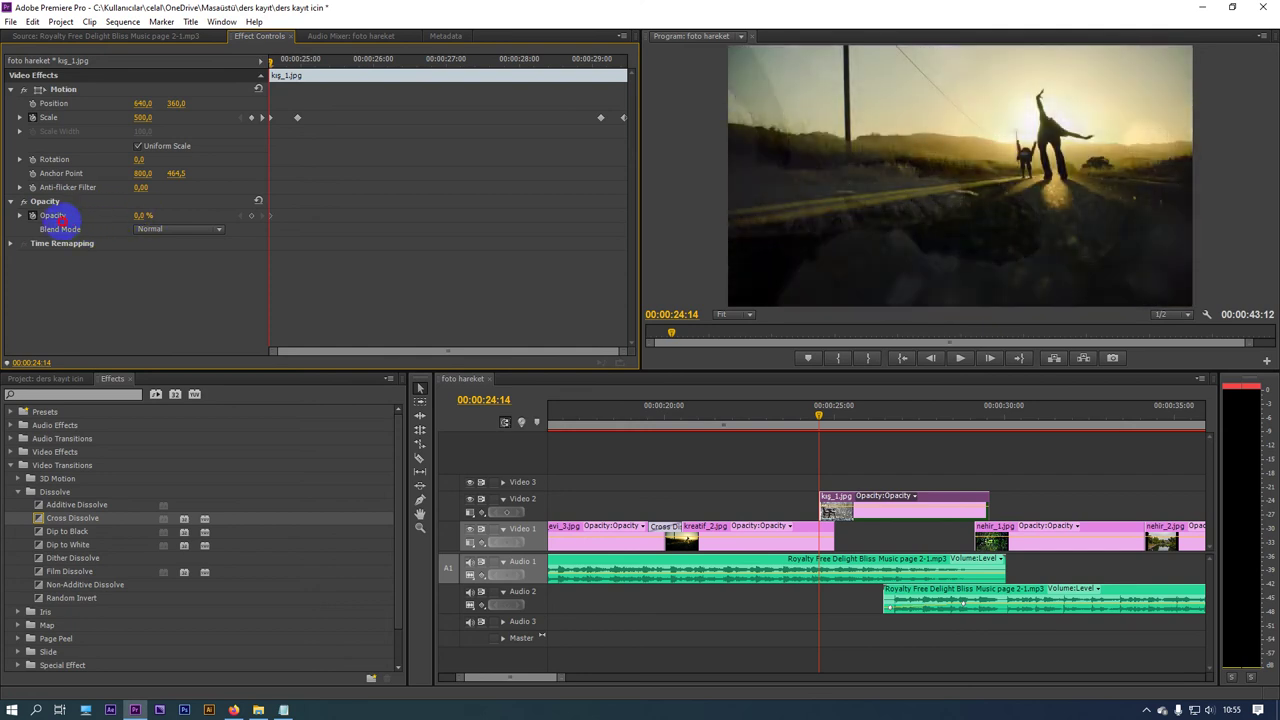
drag(273, 73, 300, 68)
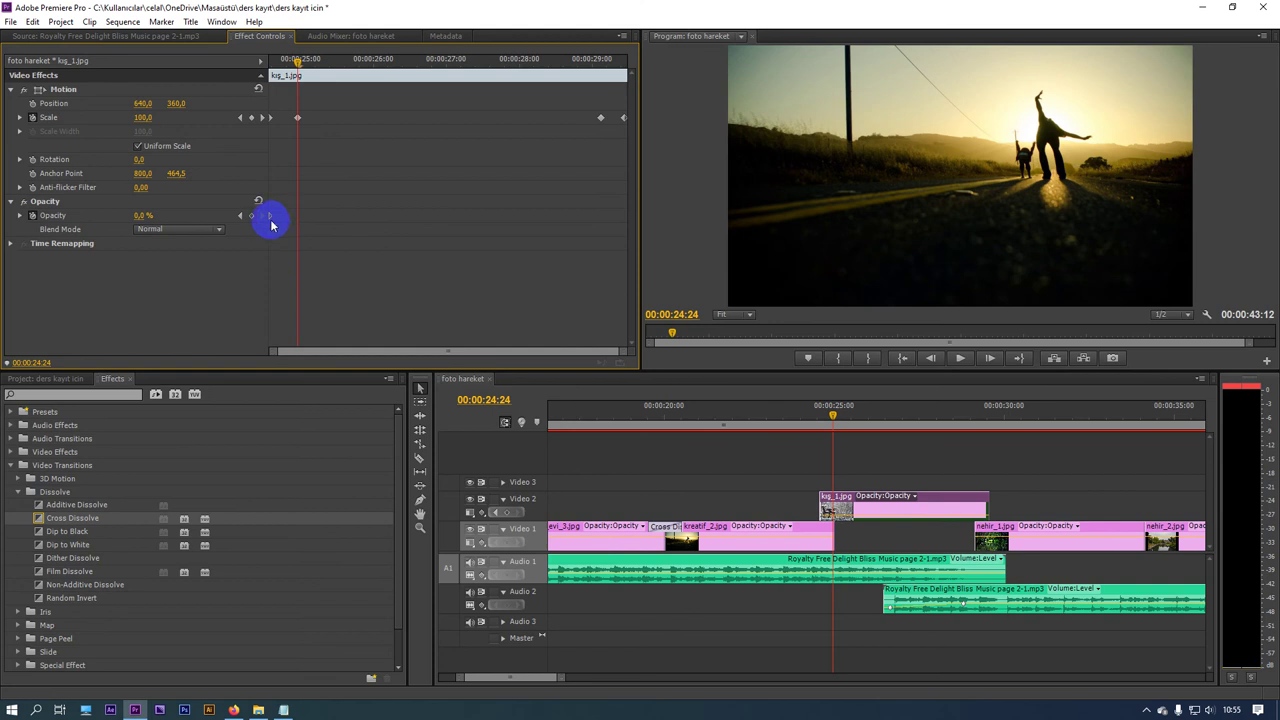
drag(143, 216, 245, 216)
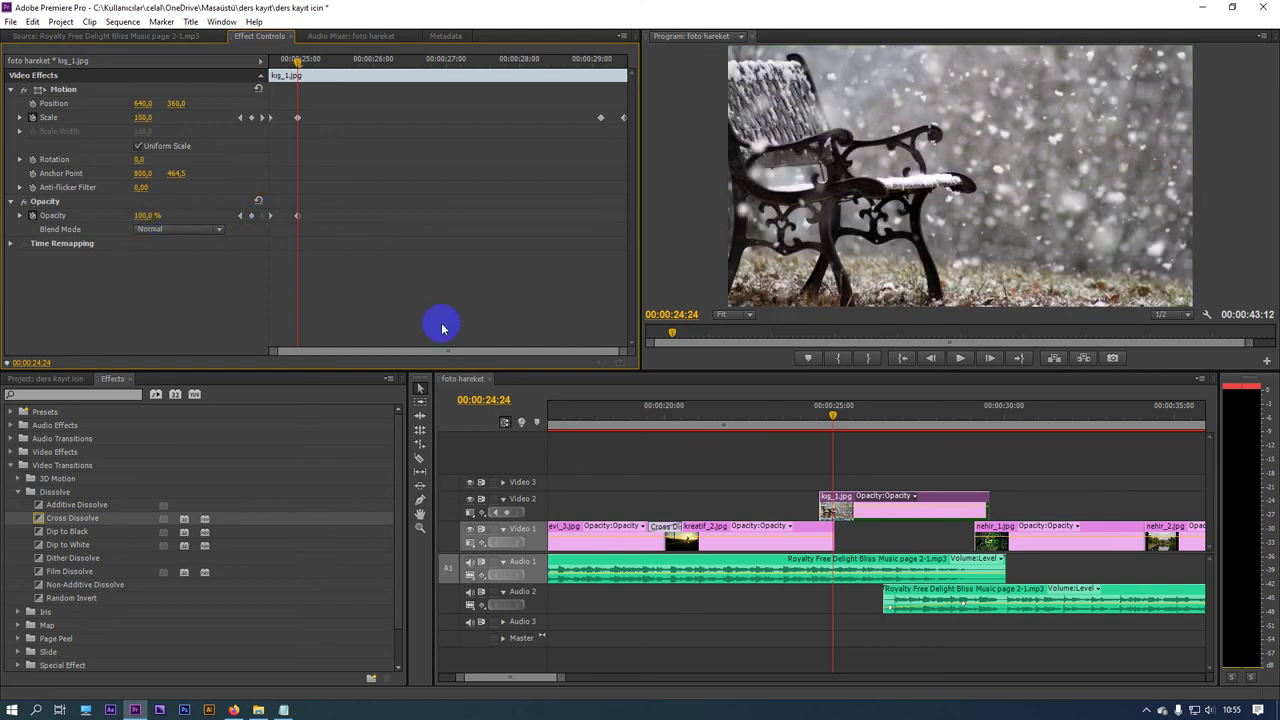
click(817, 420)
key(space)
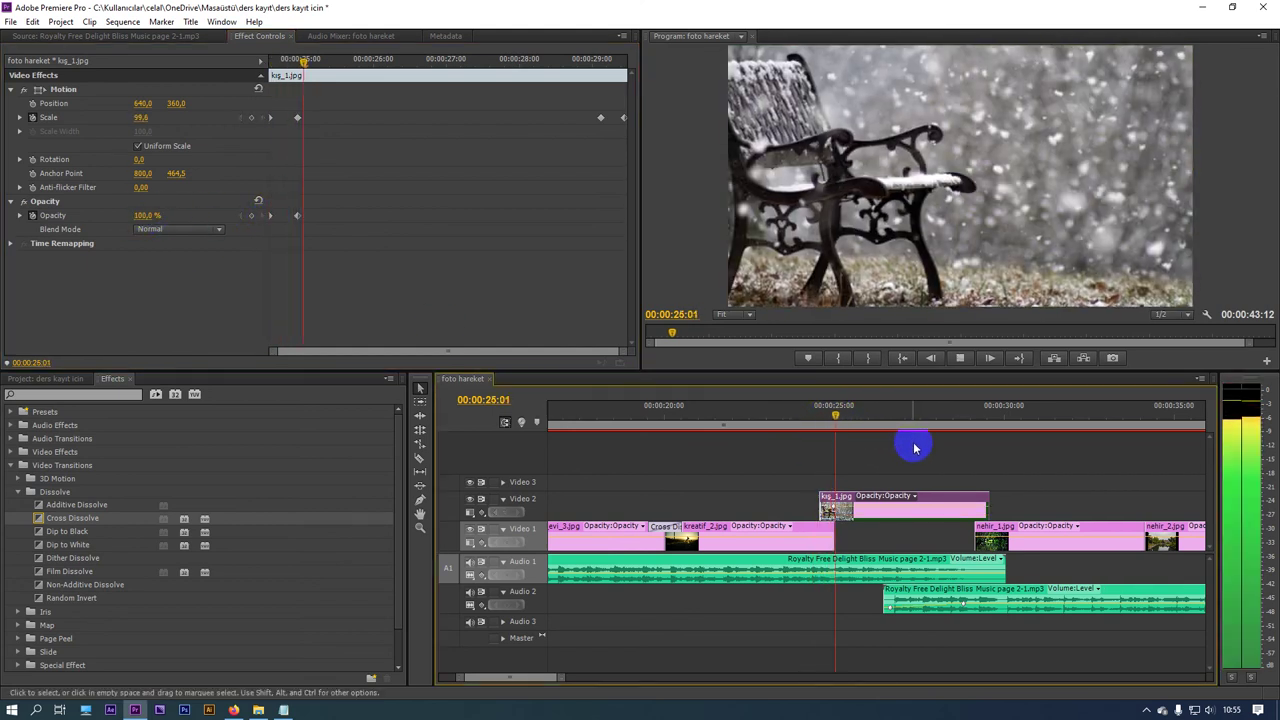
drag(920, 423, 808, 423)
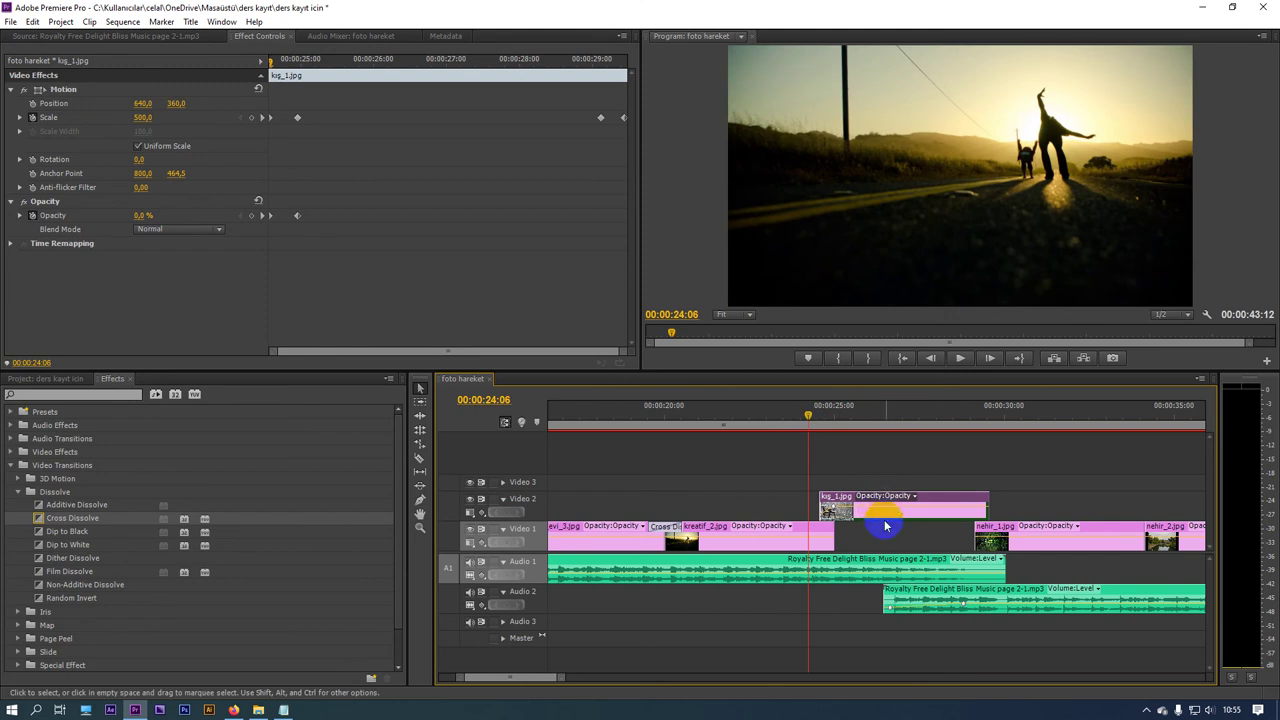
drag(562, 677, 534, 677)
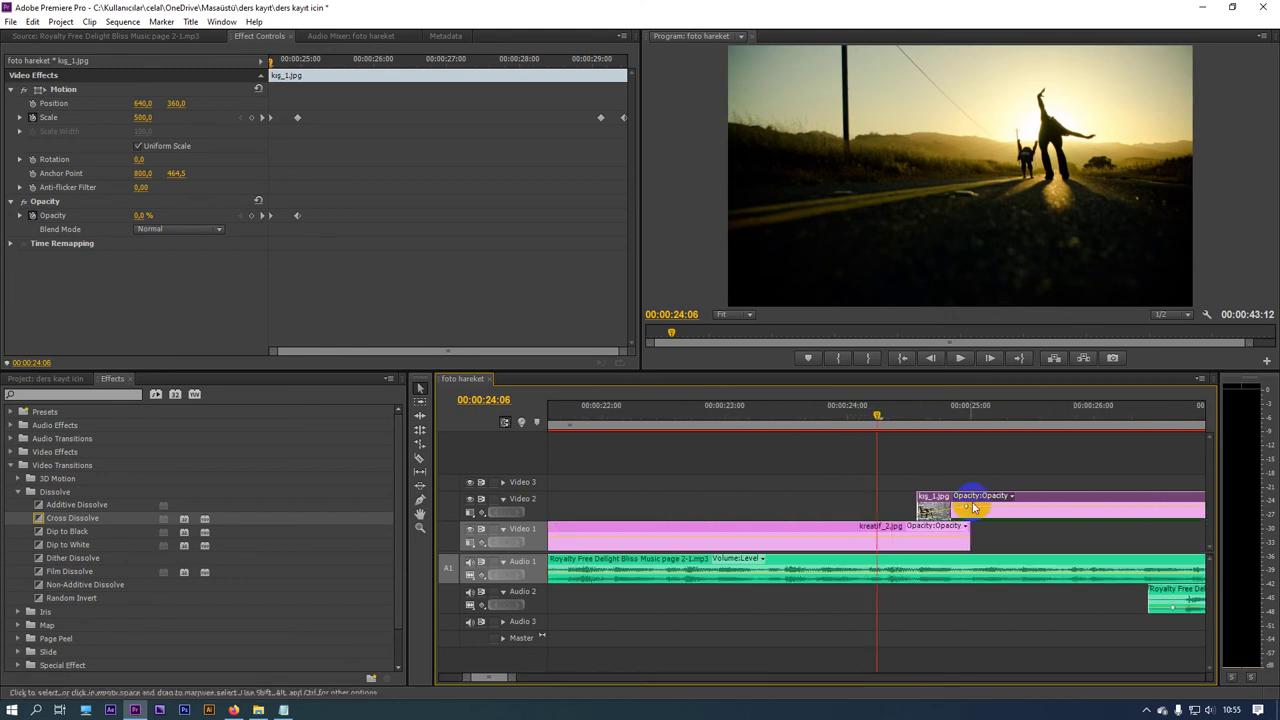
mouse_move(880, 416)
mouse_down()
mouse_move(968, 432)
mouse_move(923, 426)
mouse_up()
key(space)
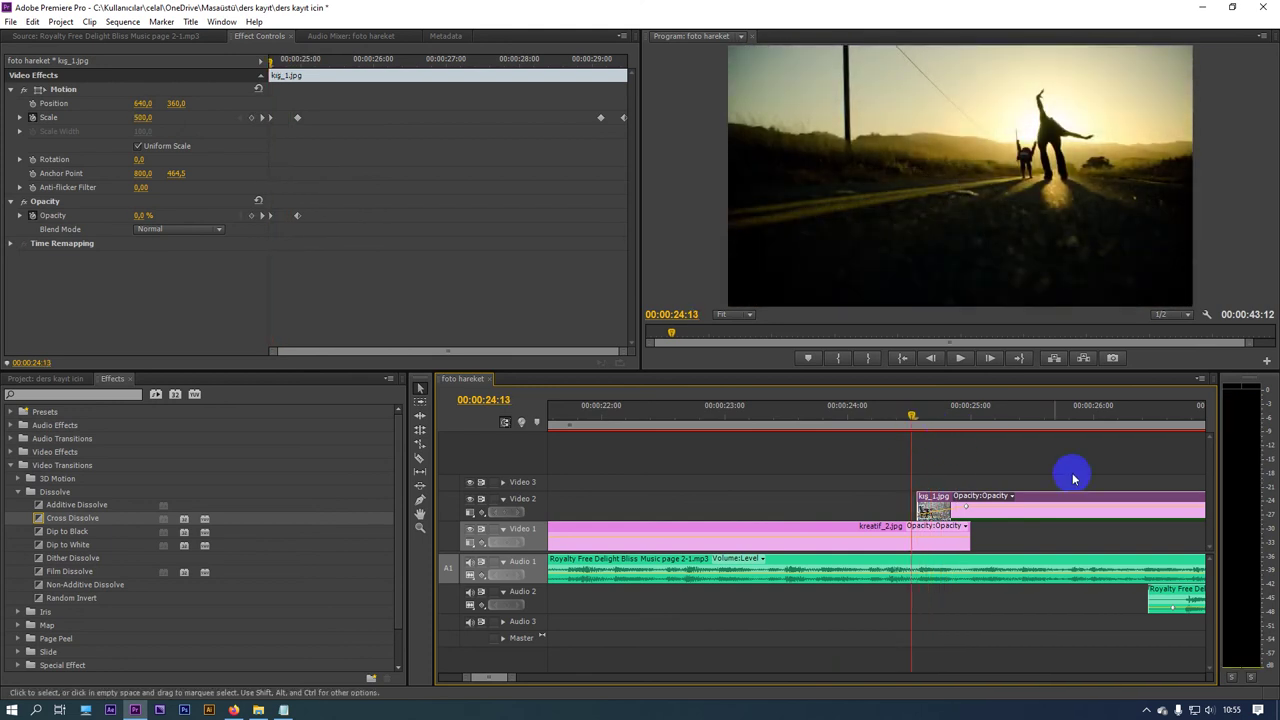
drag(514, 677, 580, 677)
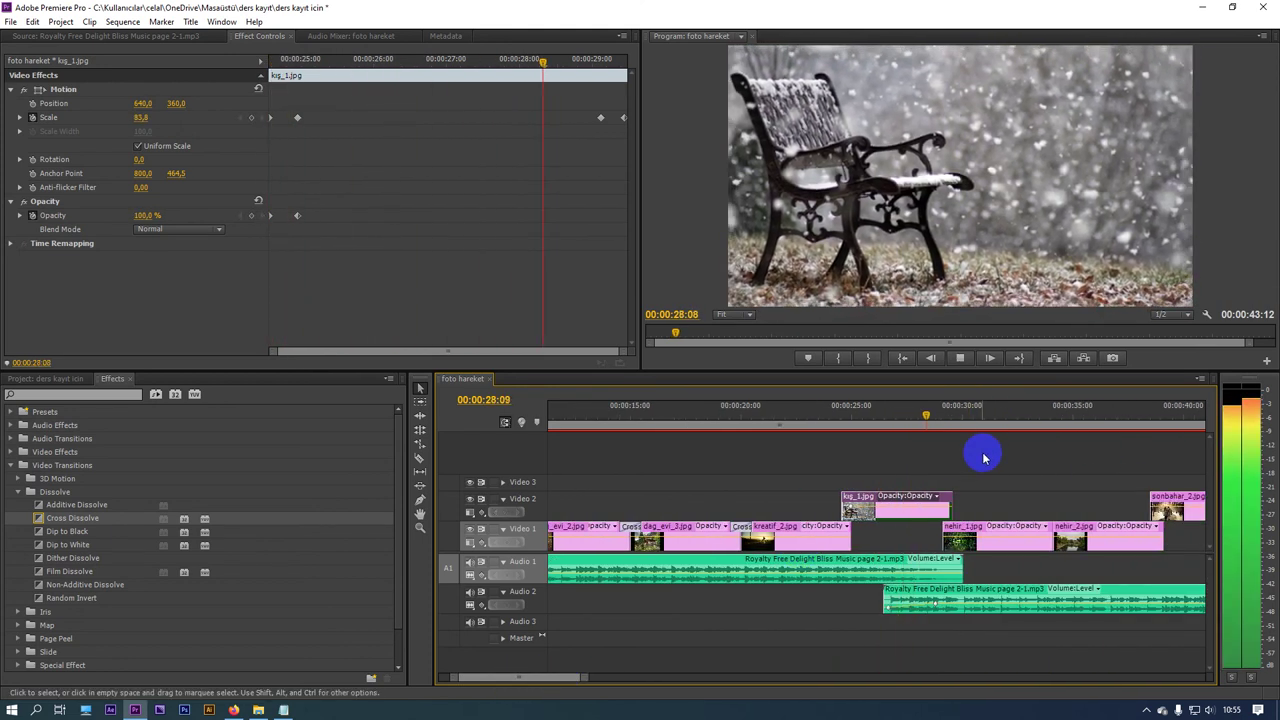
Step: Keyframe the bench photo's opacity at 100% at 00:00:29:03 and 0% at its last frame
drag(961, 420, 946, 424)
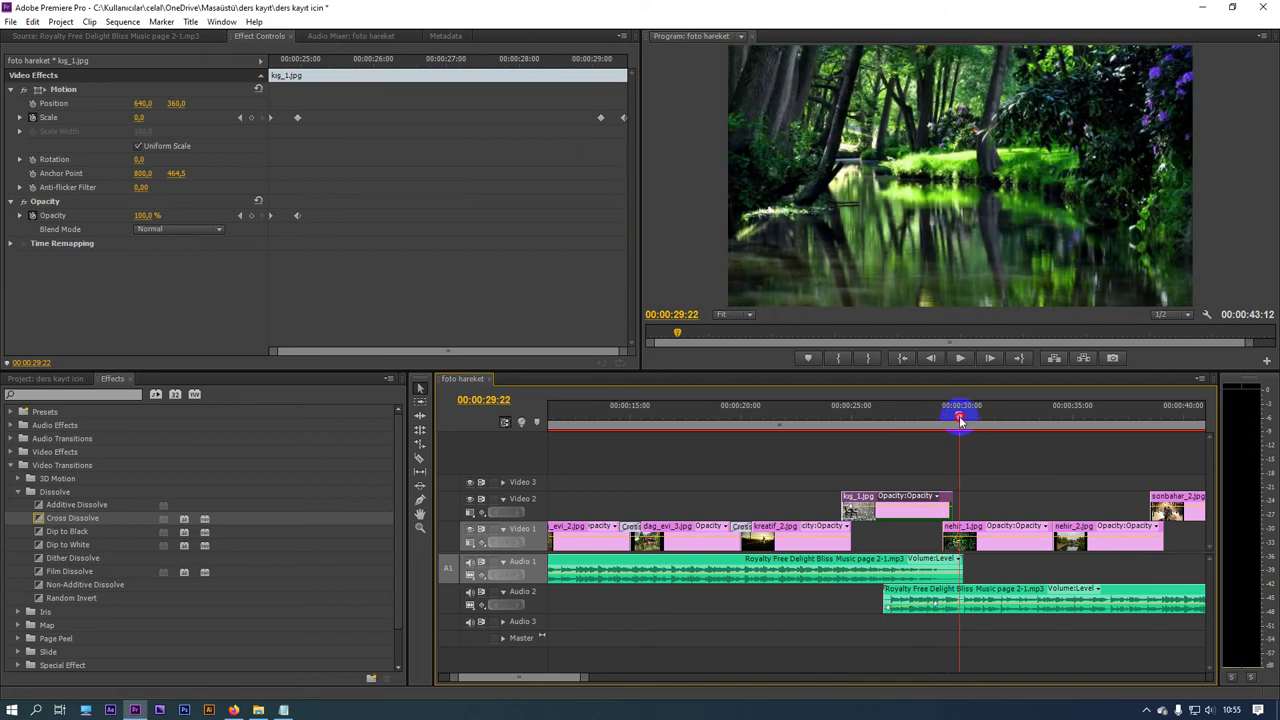
click(935, 496)
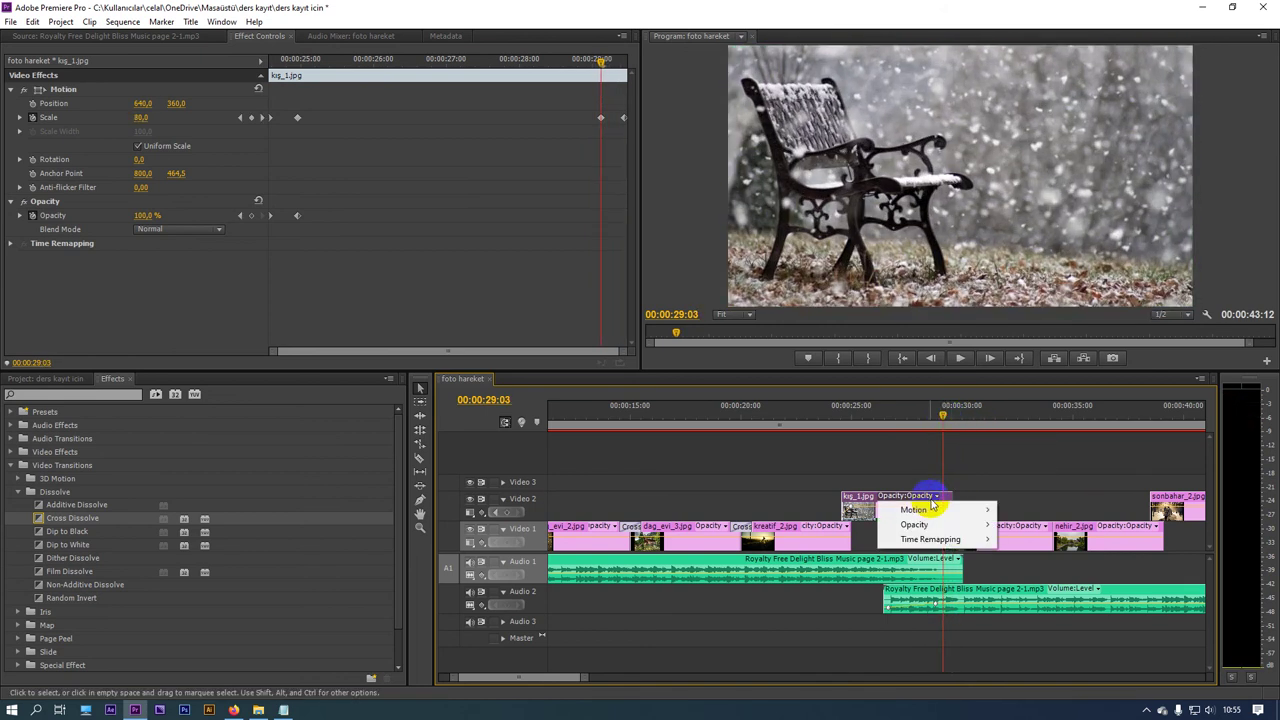
click(869, 518)
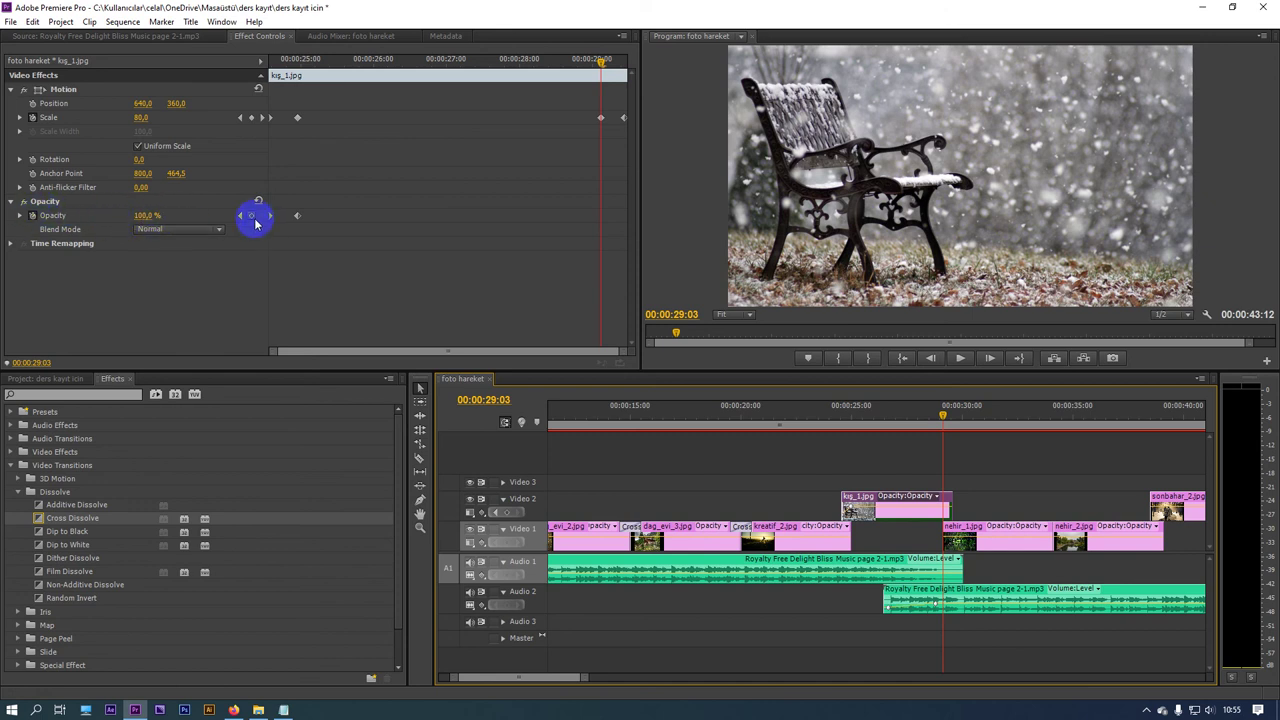
click(254, 217)
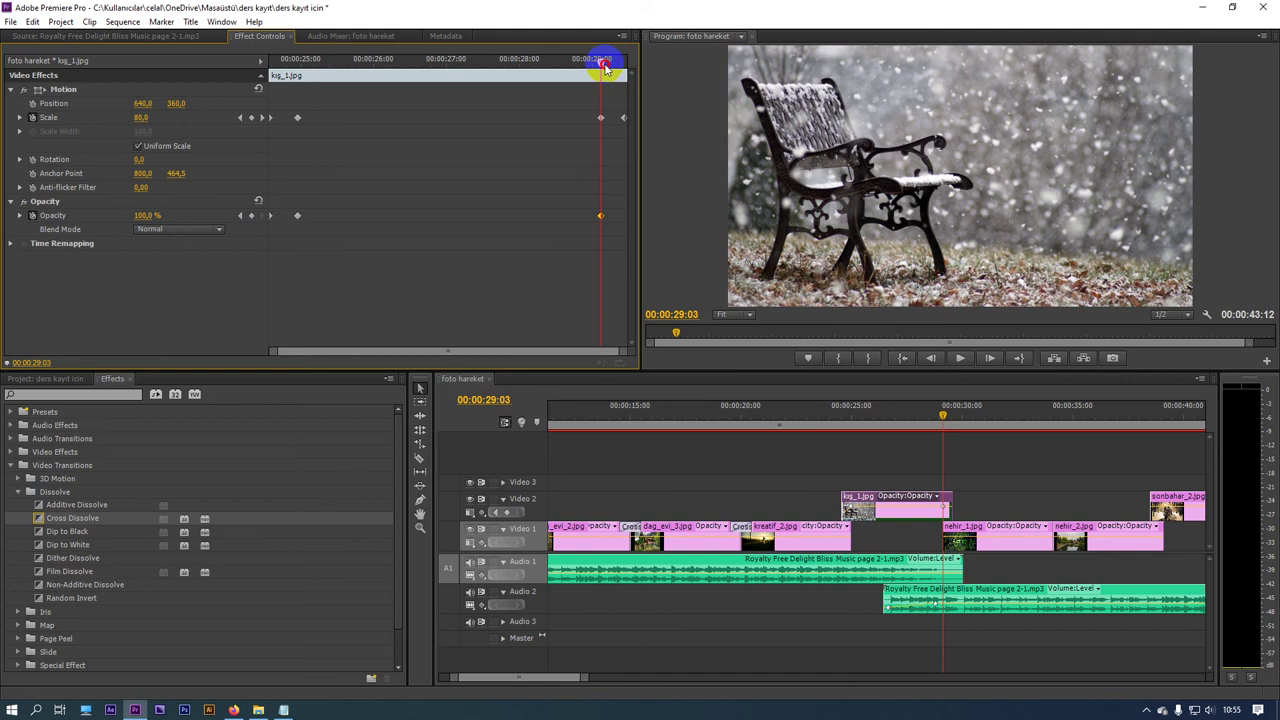
drag(605, 66, 623, 66)
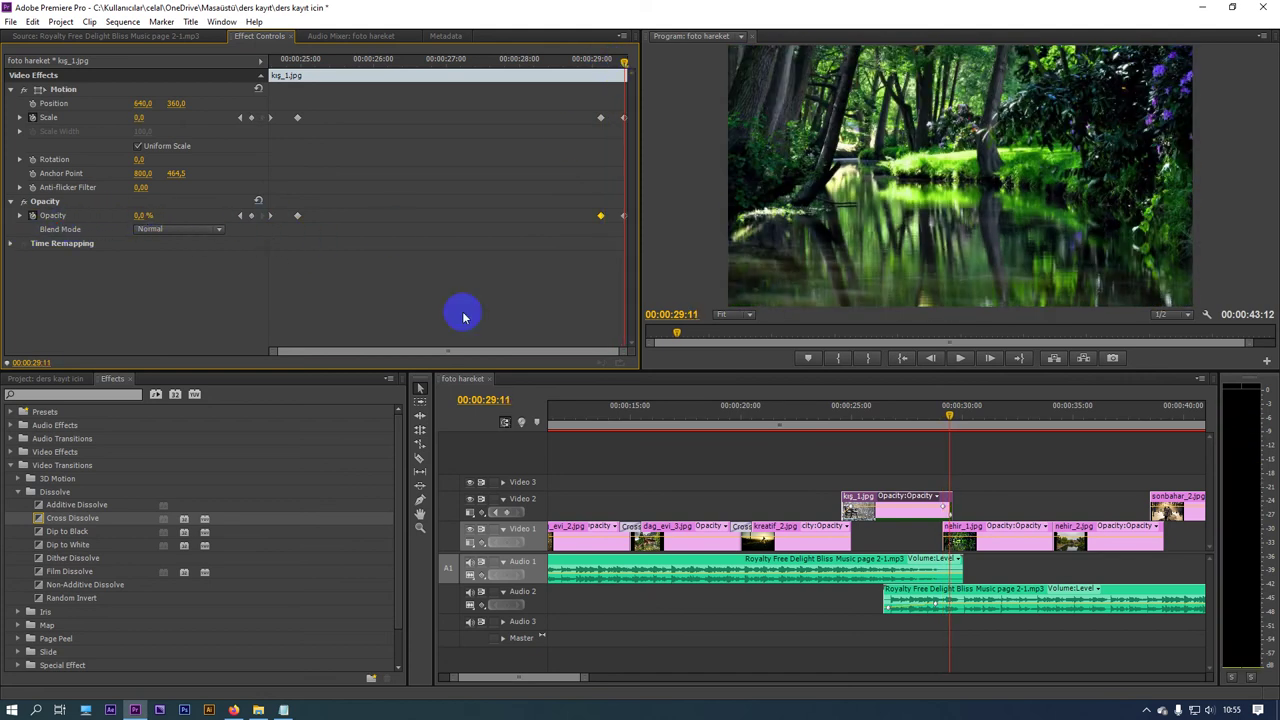
Step: Play back the bench photo's fade-out from about 00:00:28:08 to check it
drag(951, 414, 925, 414)
key(space)
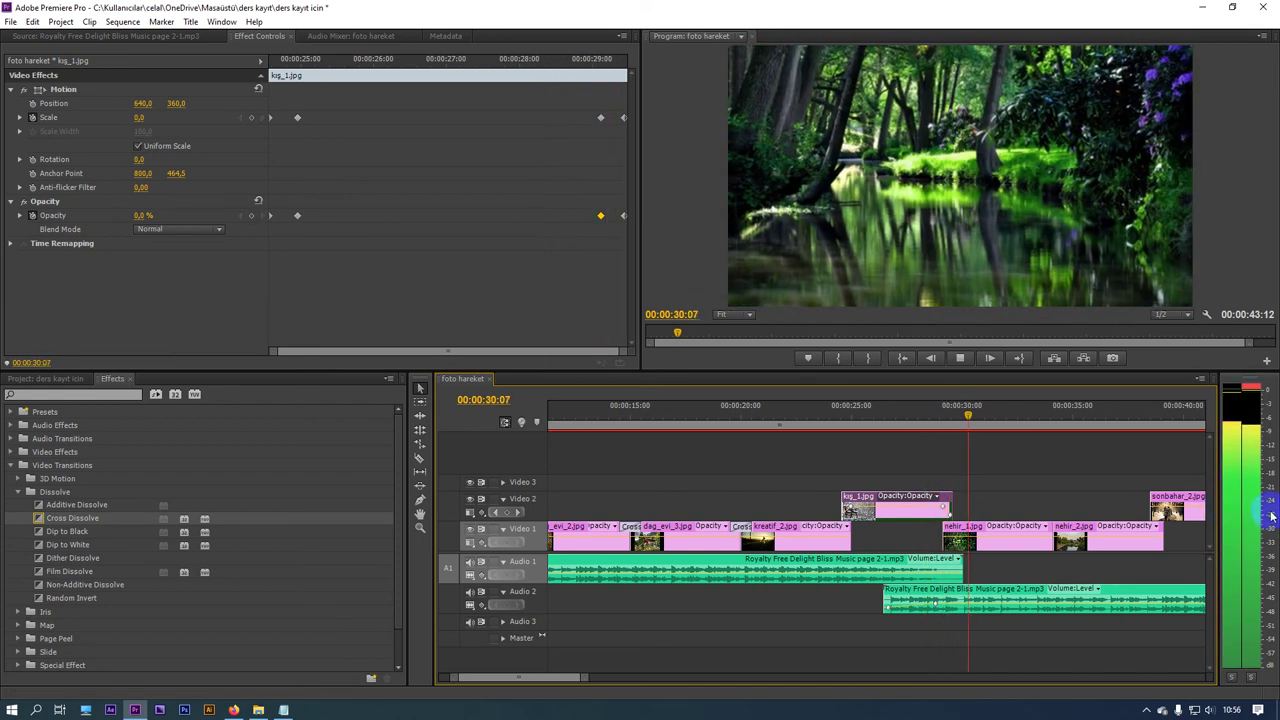
drag(978, 414, 940, 414)
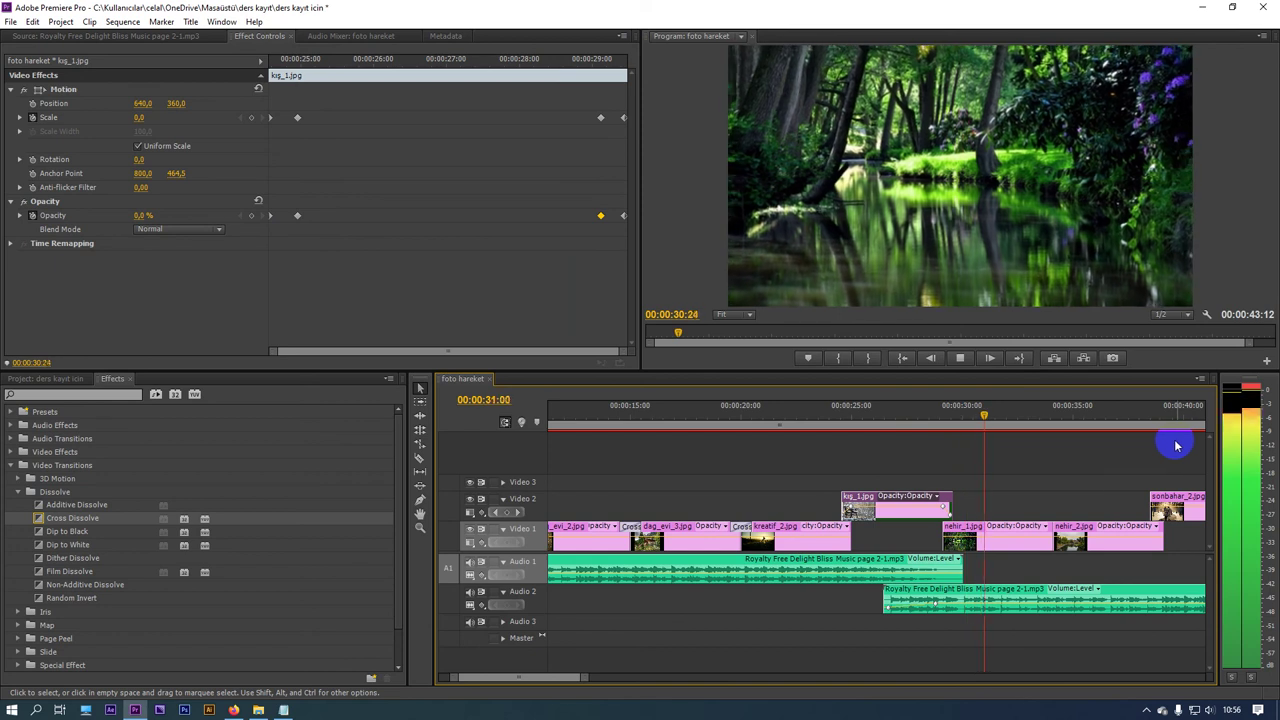
click(1050, 420)
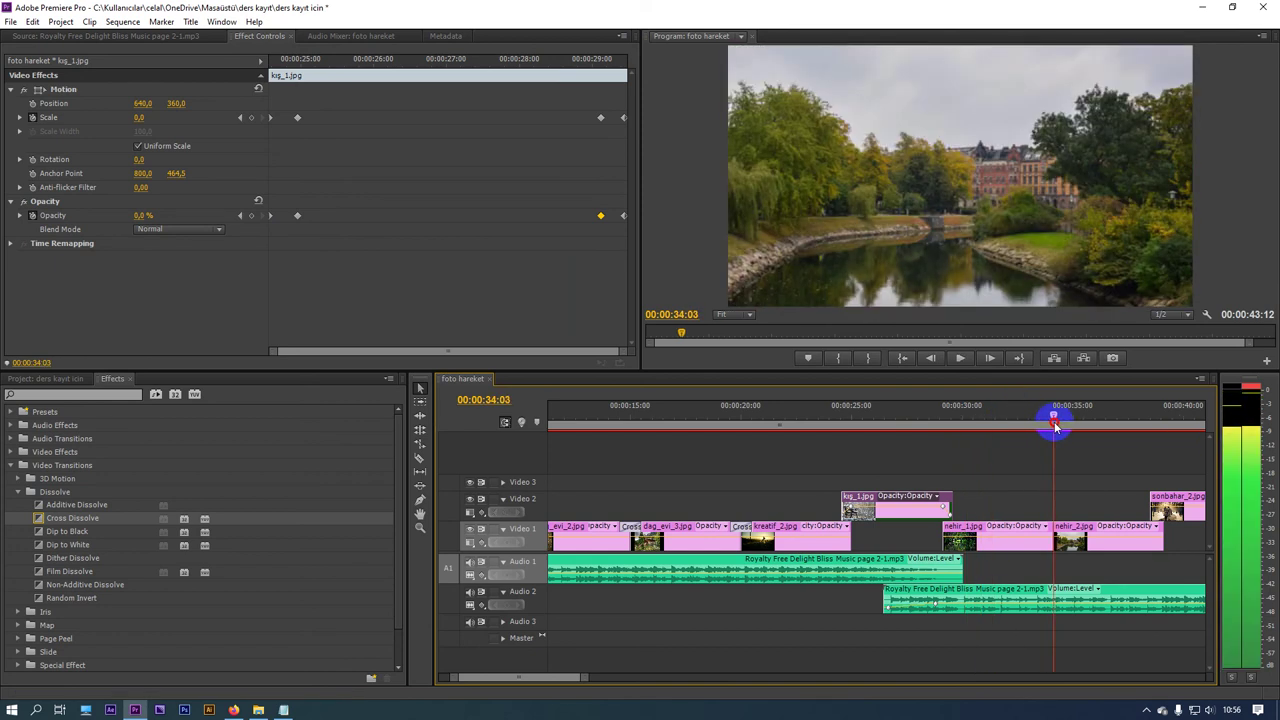
drag(1054, 425, 1151, 434)
Step: Keyframe sonbahar_2.jpg's opacity from 0% at its start to 100% at 00:00:38:23
click(1165, 508)
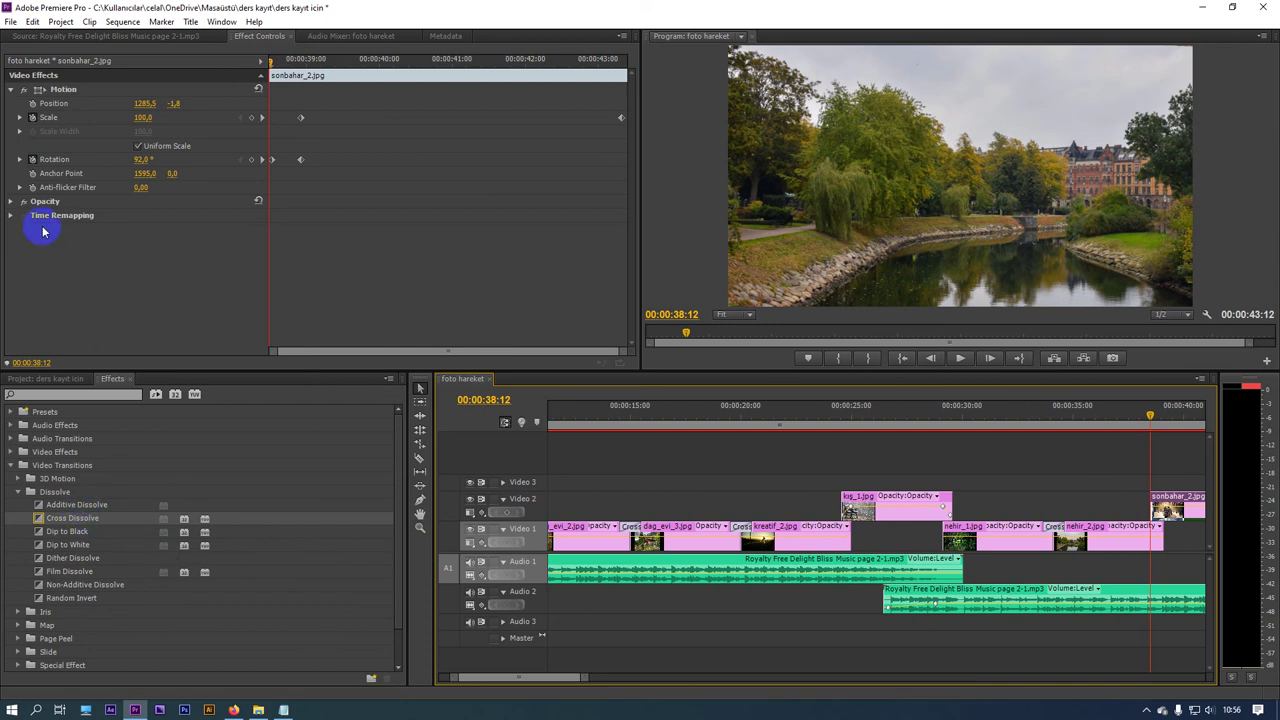
click(12, 201)
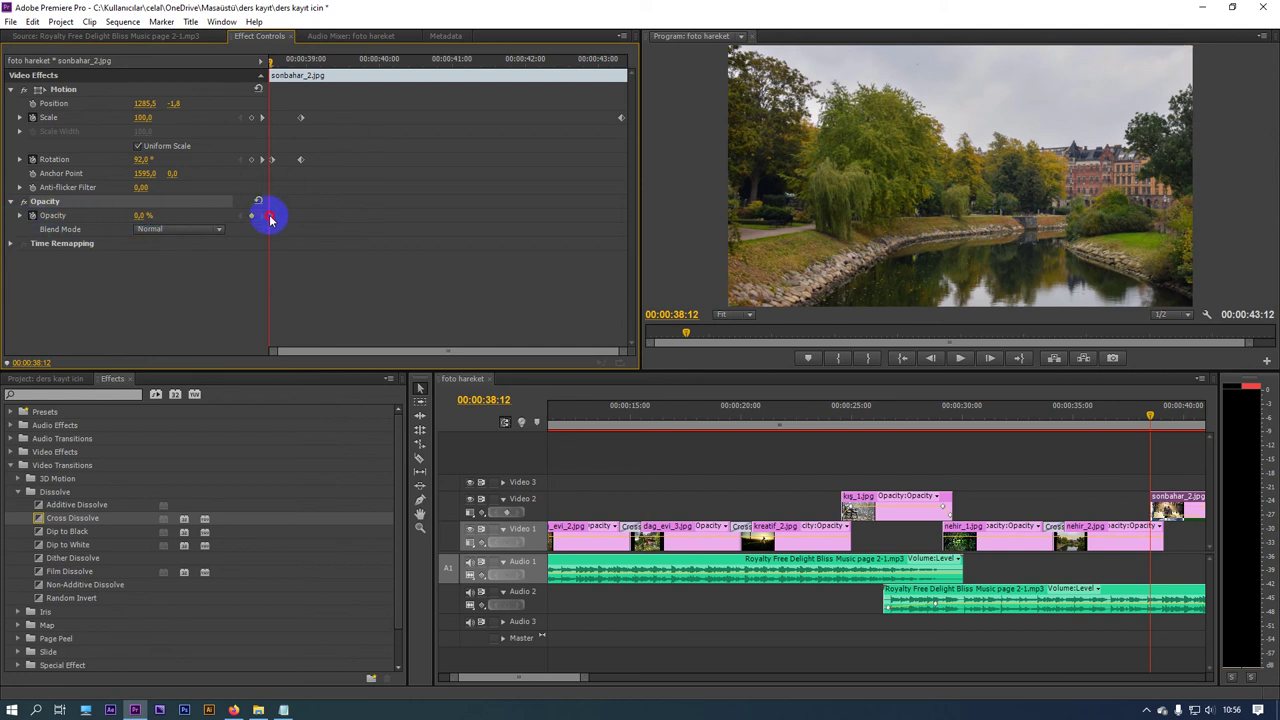
drag(270, 220, 284, 222)
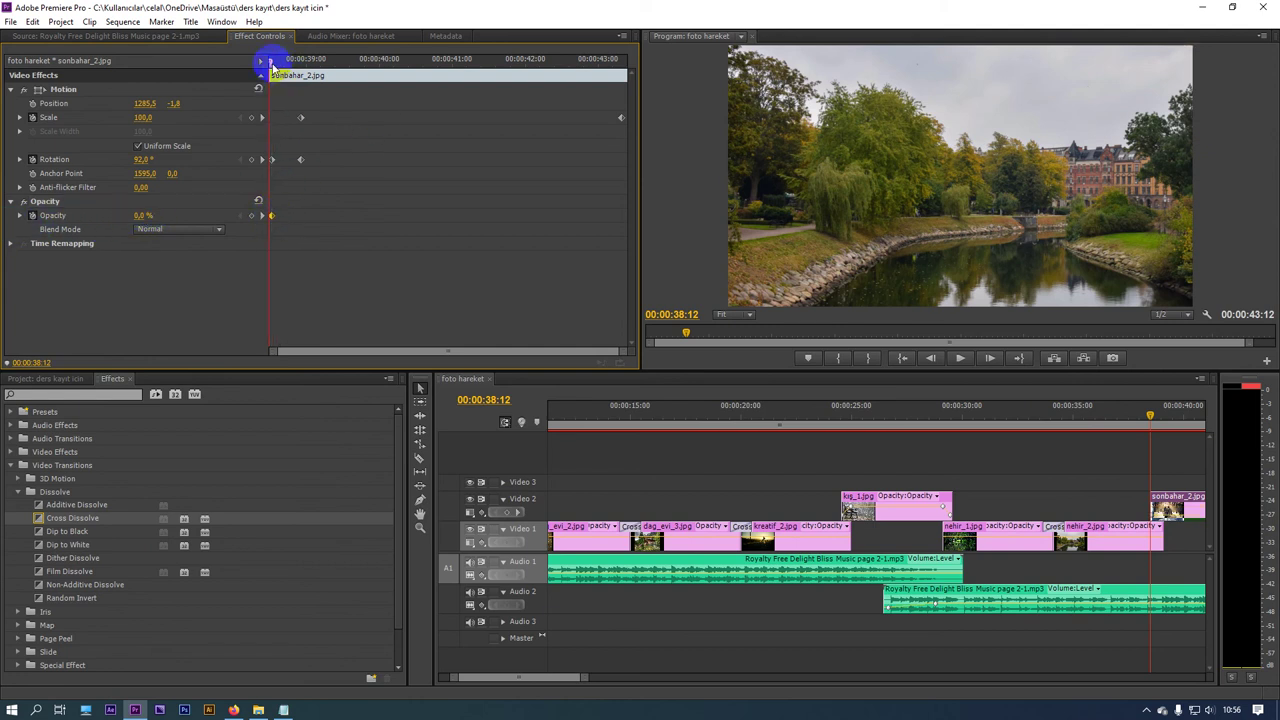
drag(272, 66, 300, 62)
click(289, 154)
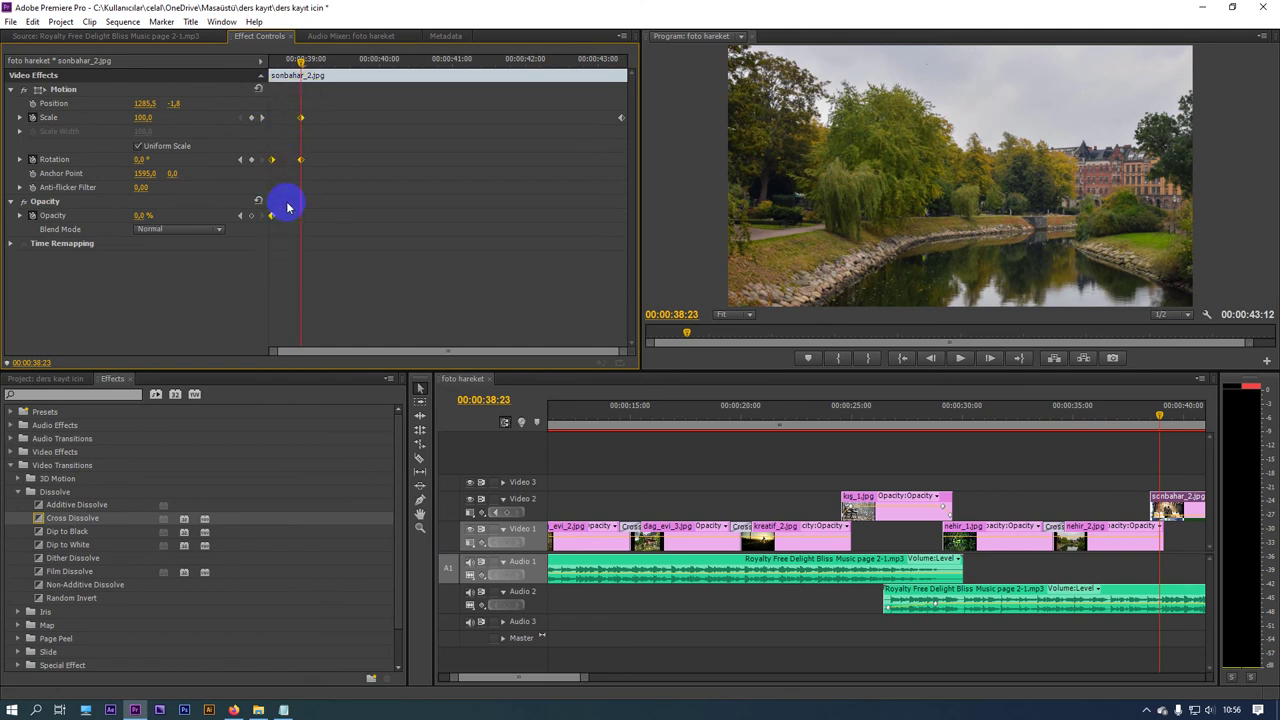
click(144, 219)
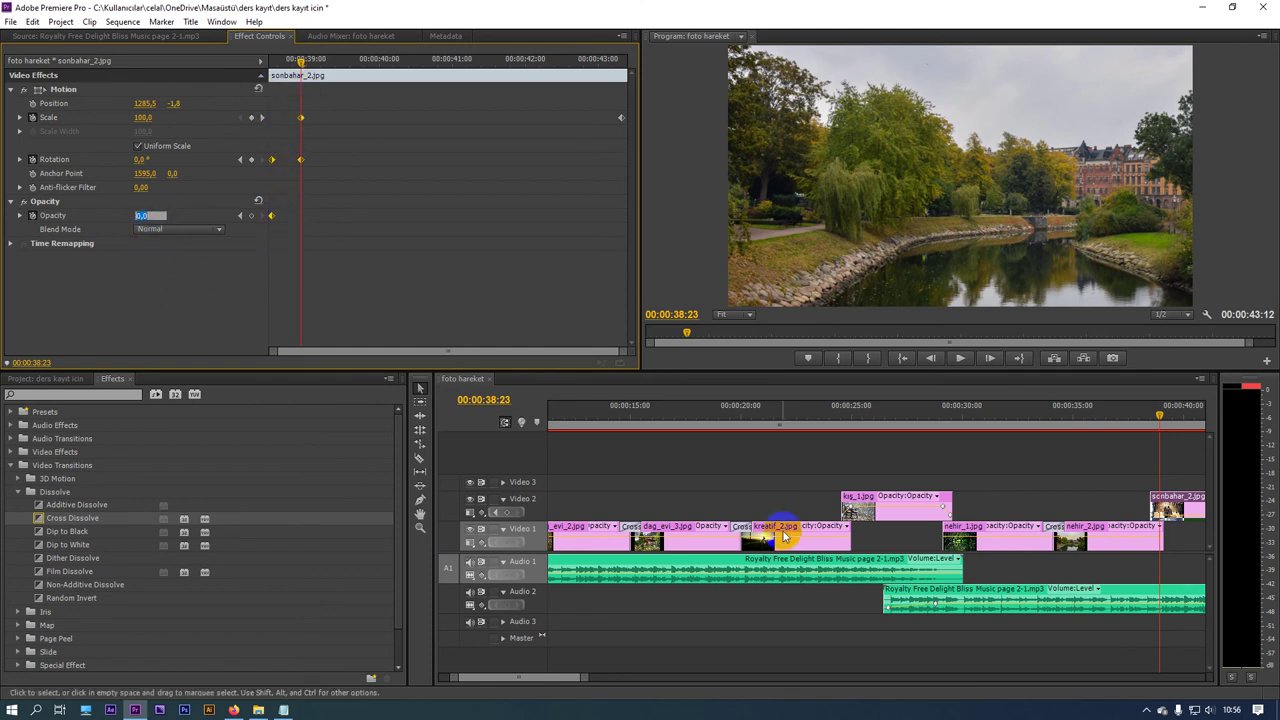
text(100)
click(521, 376)
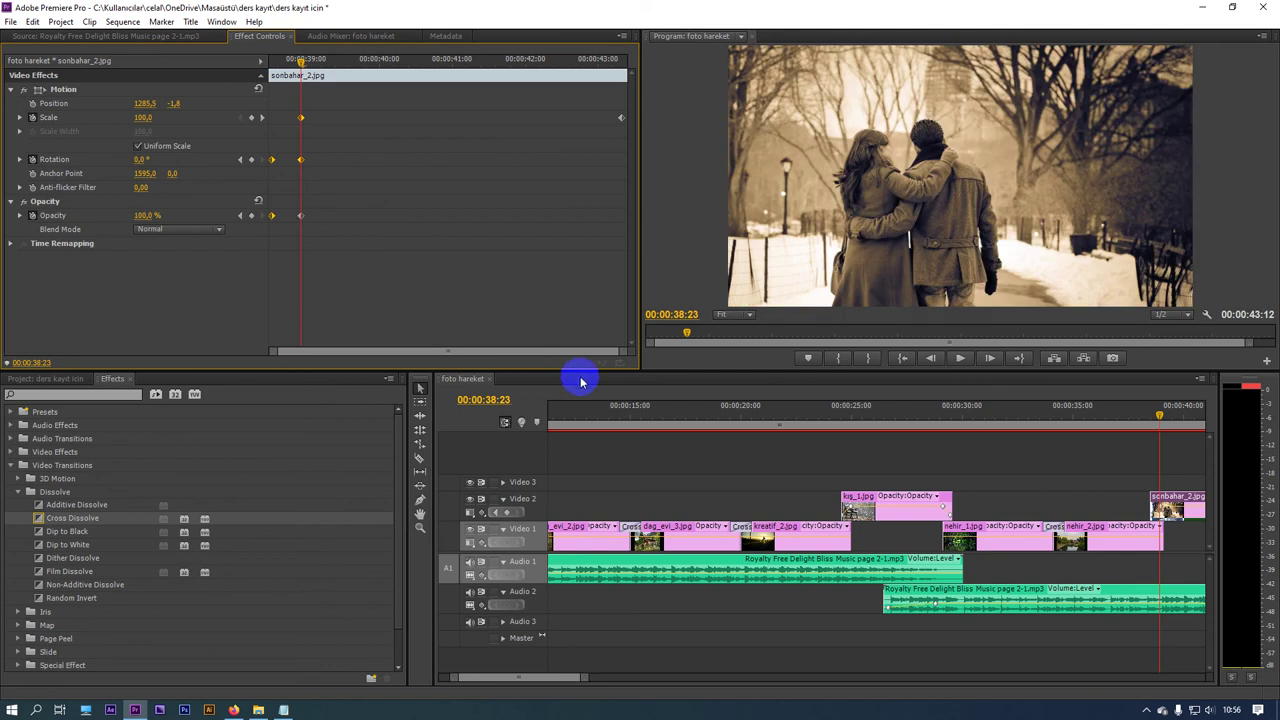
Step: Scrub back to 00:00:38:14 and play the sonbahar_2 fade-in
drag(300, 62, 276, 76)
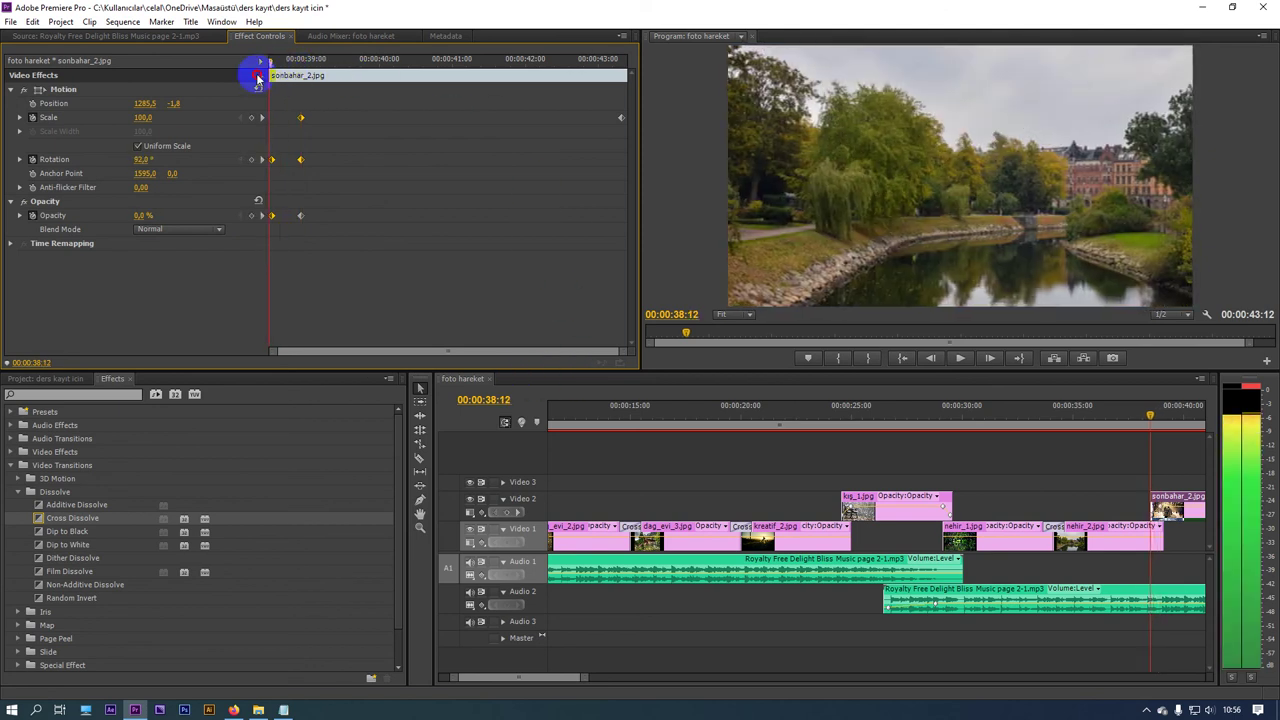
drag(276, 76, 344, 62)
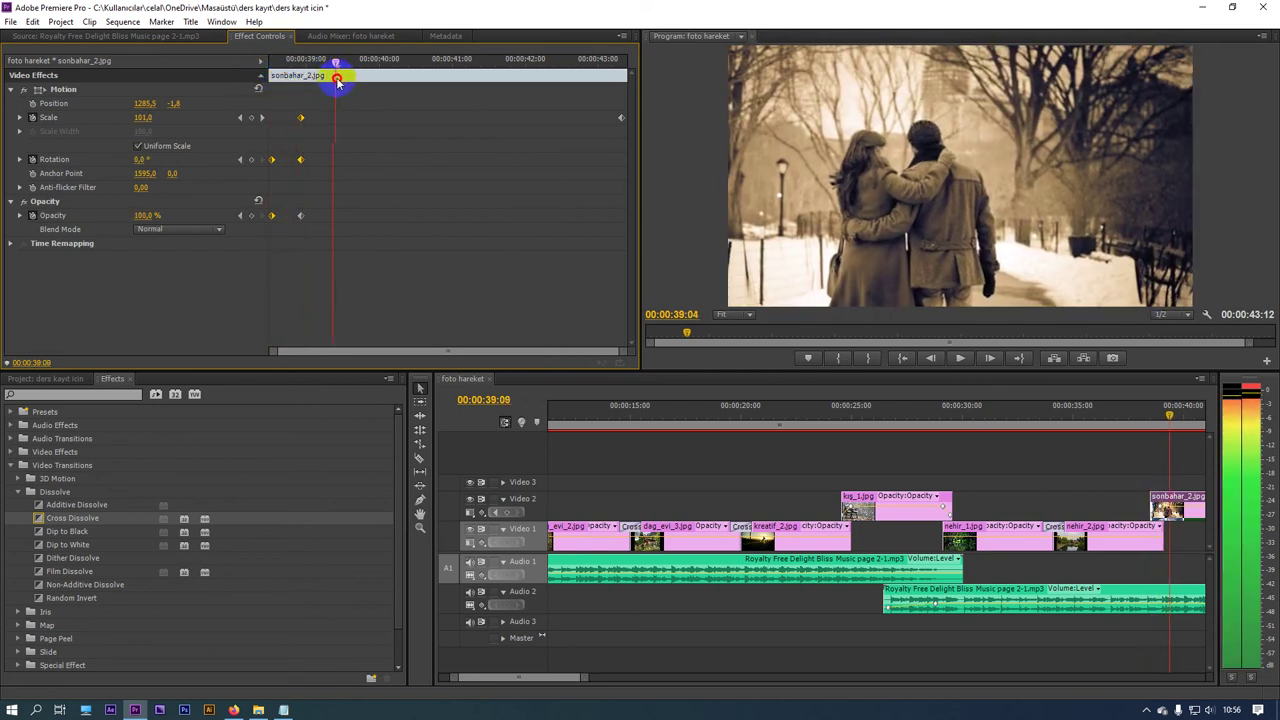
key(space)
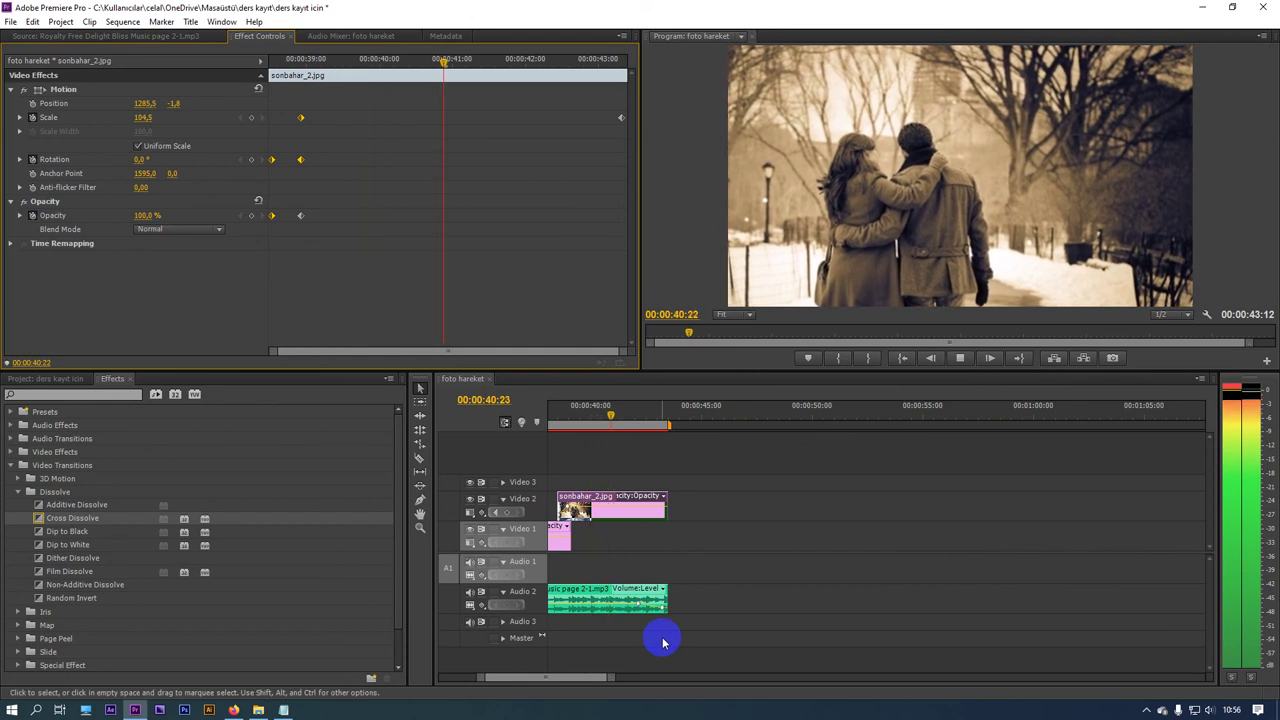
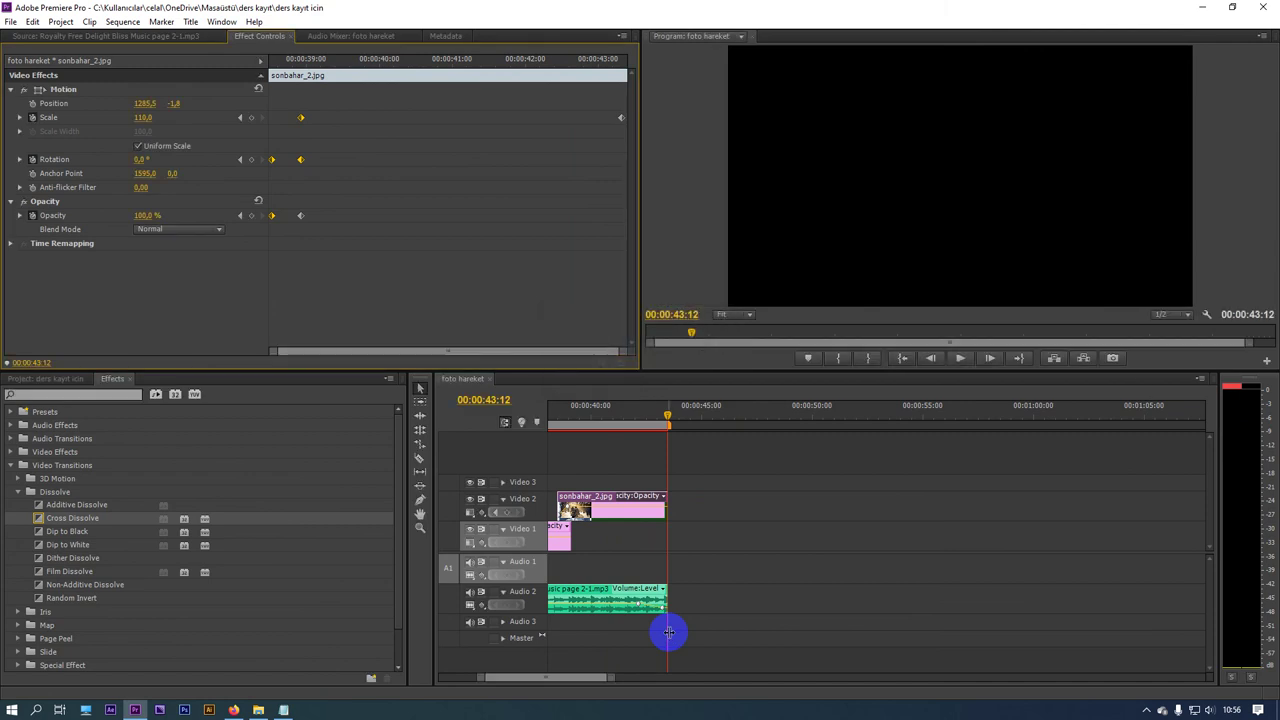
Step: Zoom out the timeline, deselect all clips, extend the work area over the sequence, and park the playhead at 00:00:12:16
drag(565, 678, 540, 680)
drag(580, 683, 691, 680)
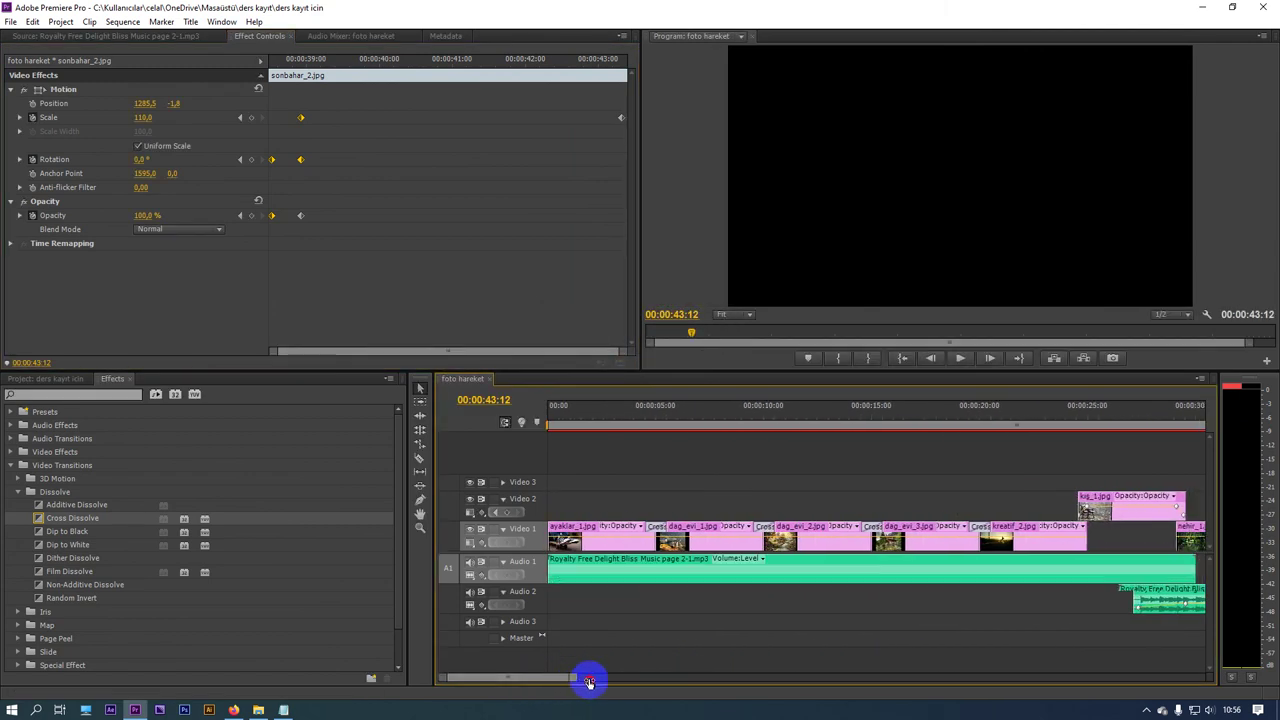
drag(965, 630, 532, 447)
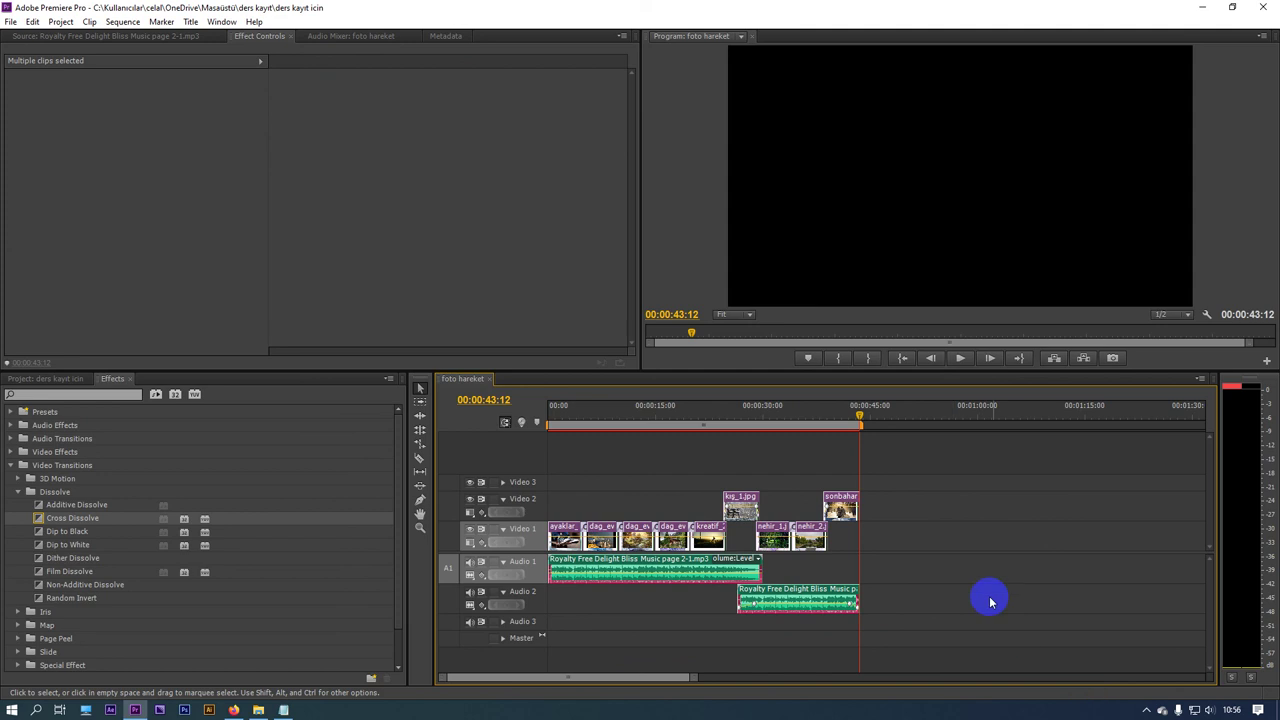
click(924, 492)
click(871, 430)
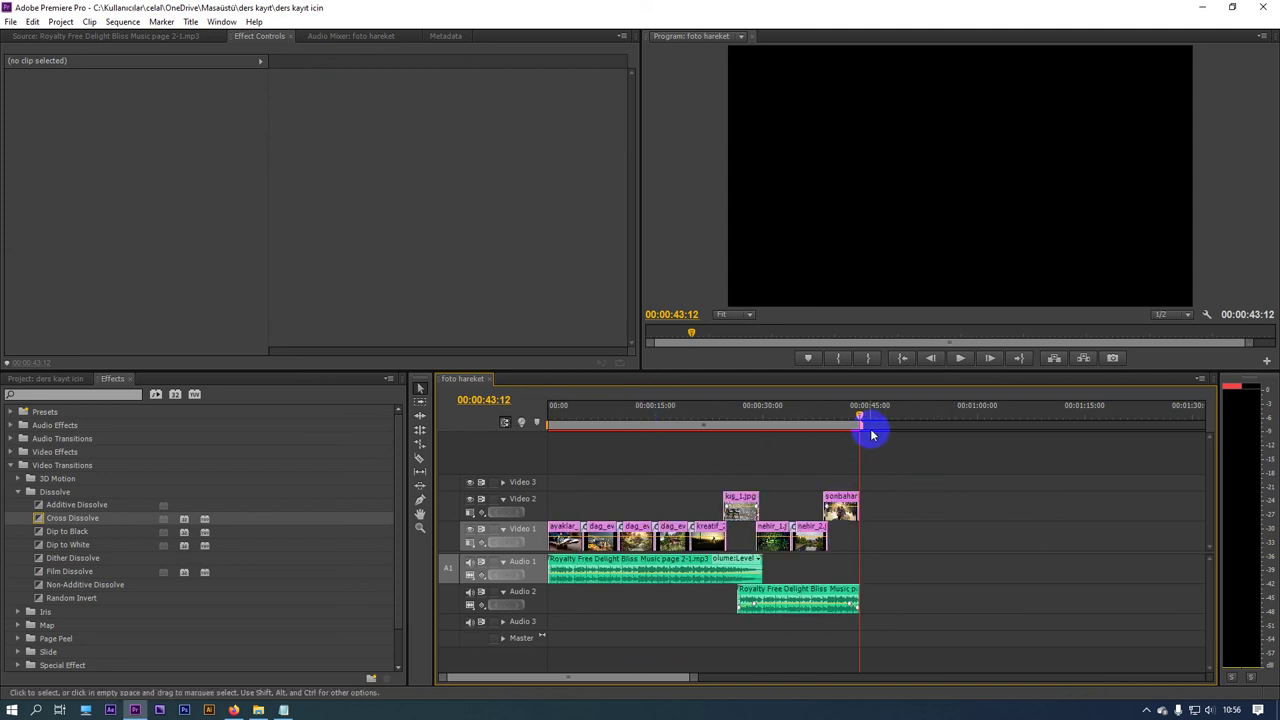
drag(560, 420, 638, 428)
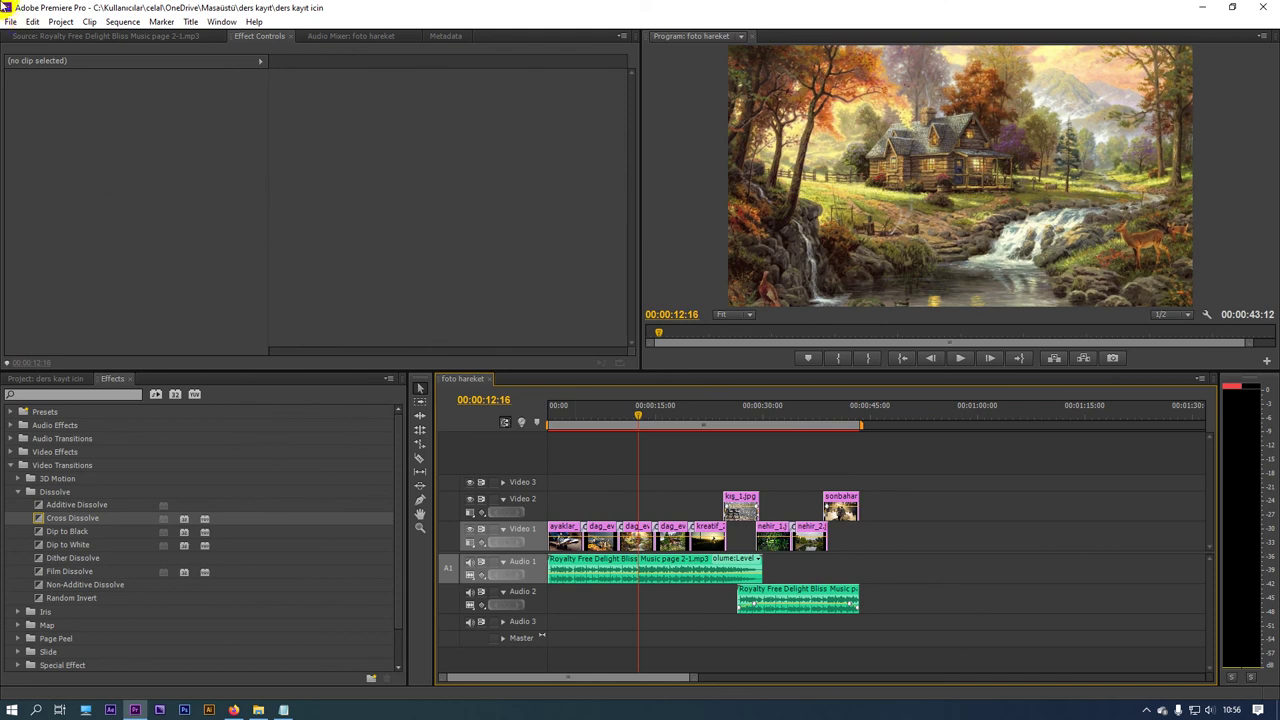
Step: Open the media export settings via File > Export > Media and choose the H.264 format
click(14, 22)
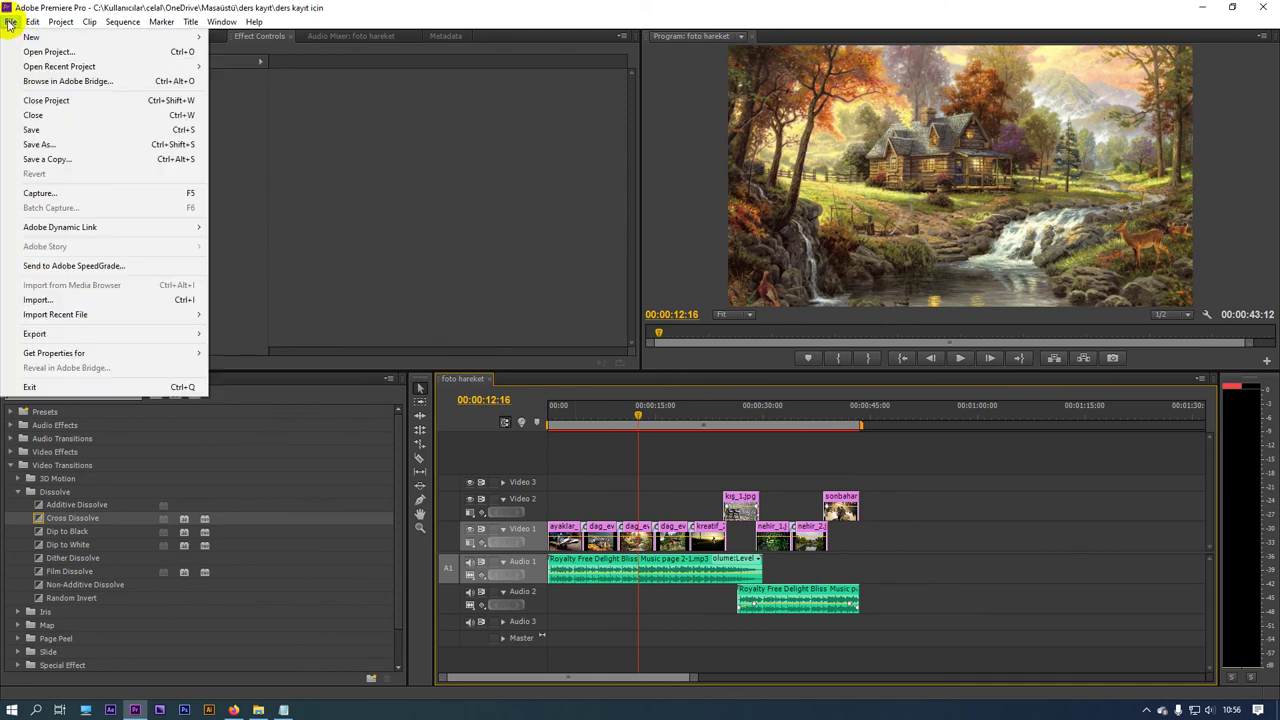
mouse_move(44, 336)
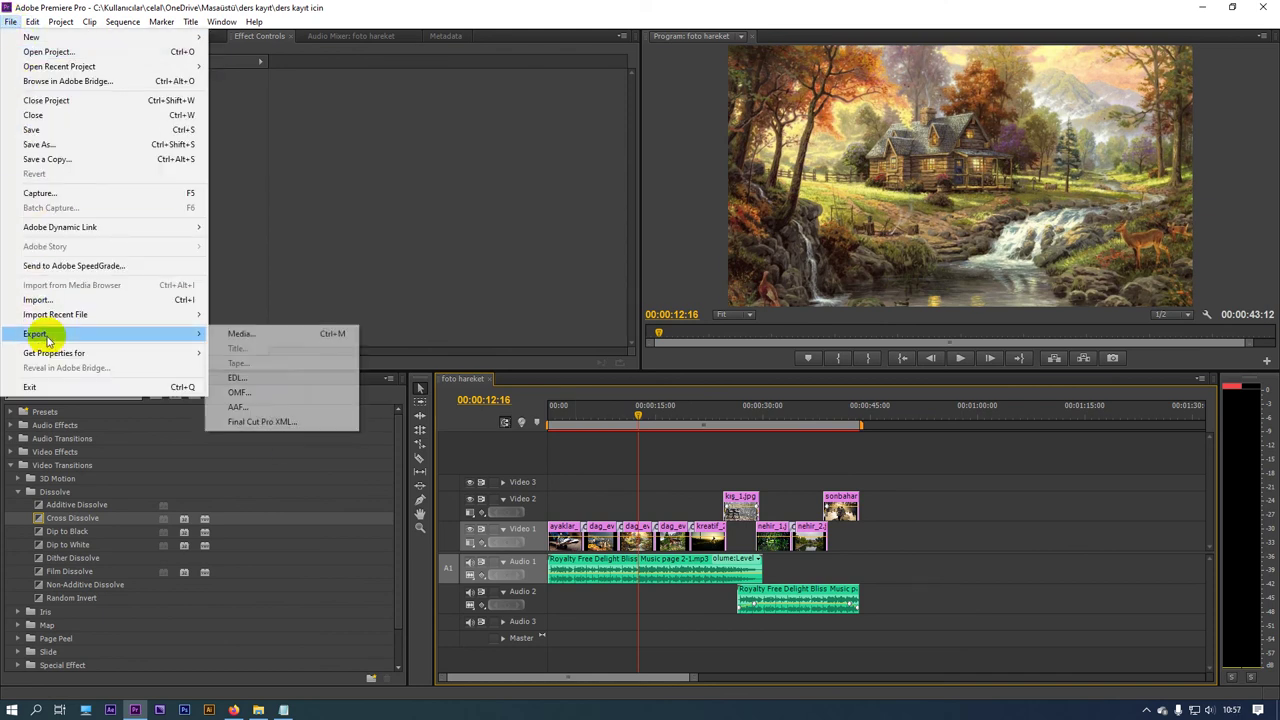
click(303, 340)
click(810, 203)
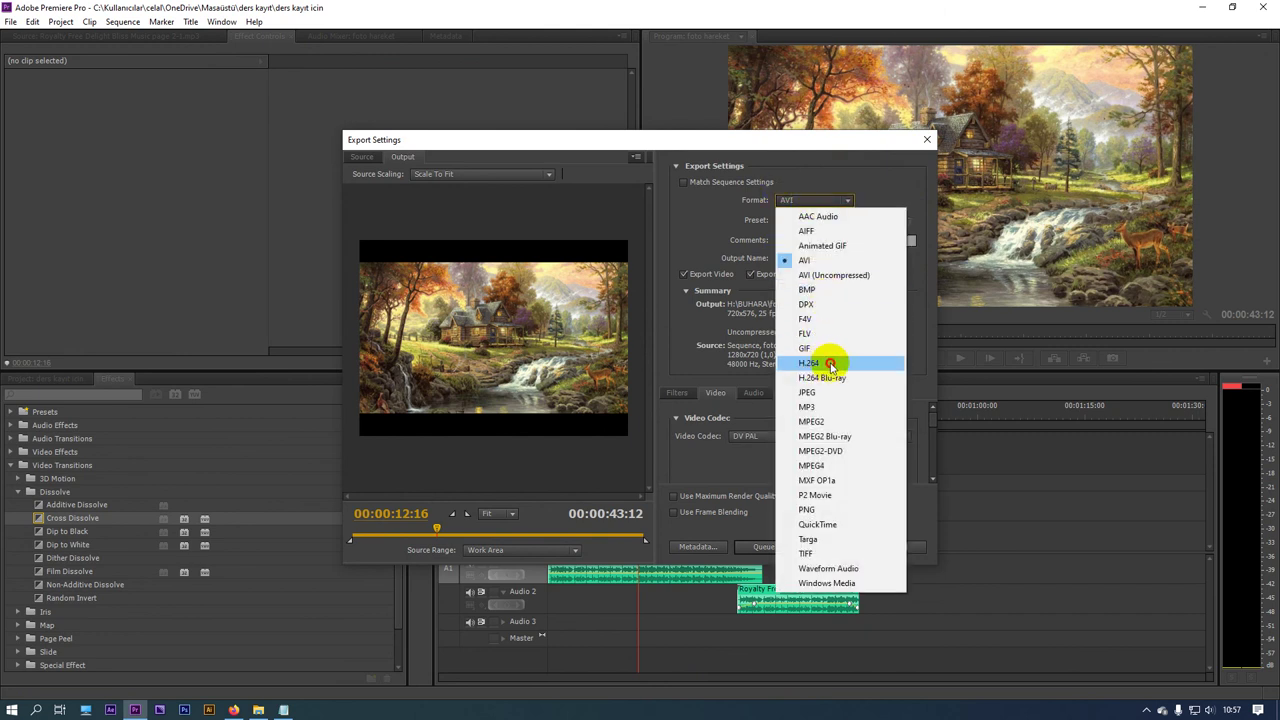
click(830, 365)
Step: Scroll down the list of export presets
click(810, 219)
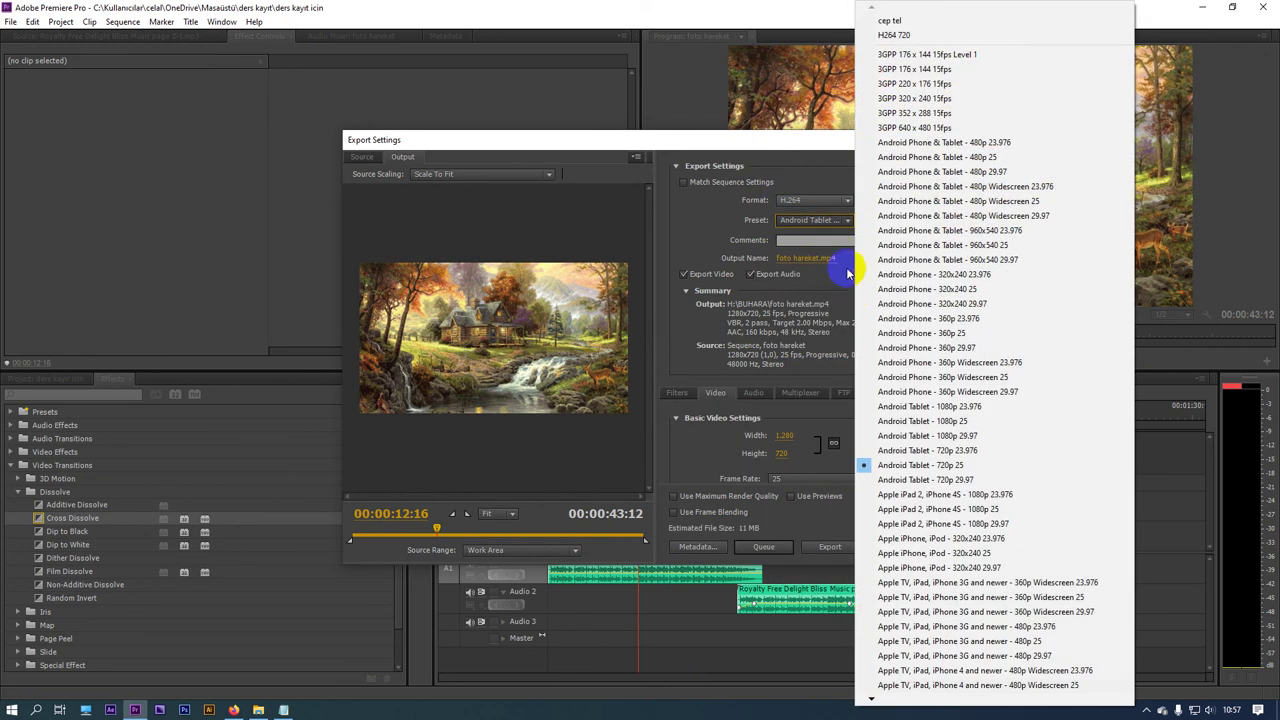
click(872, 699)
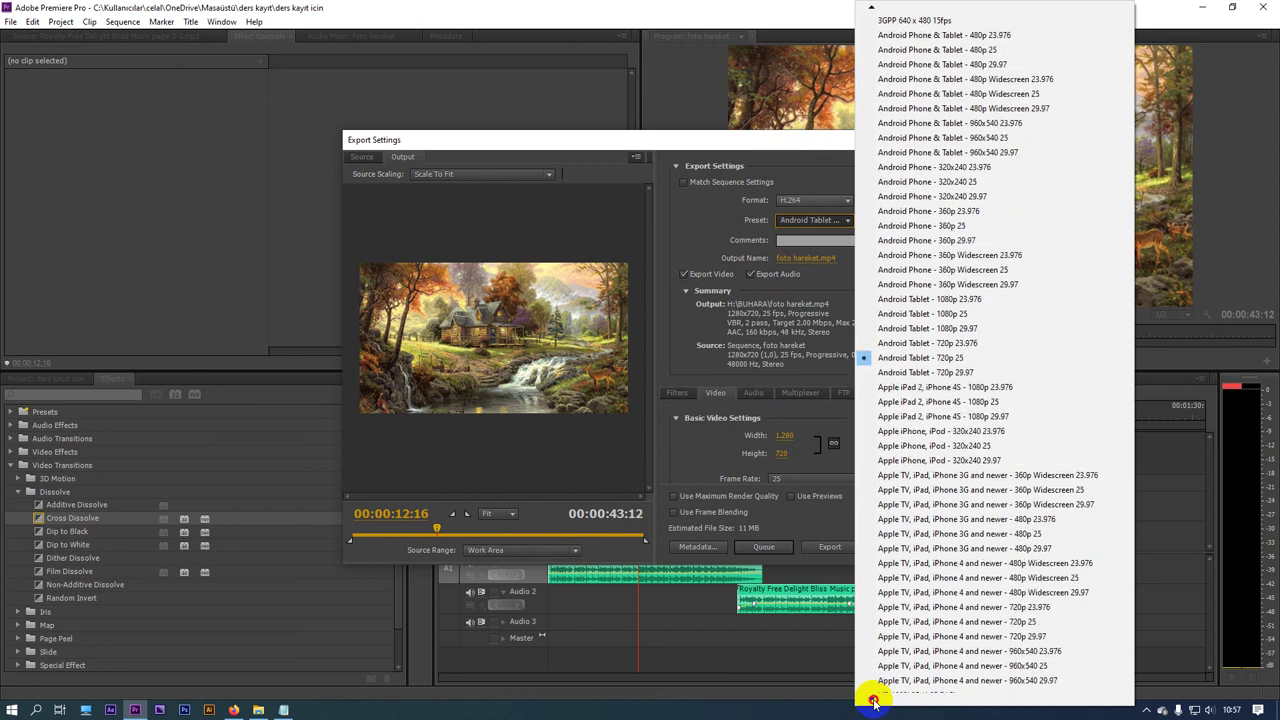
click(872, 699)
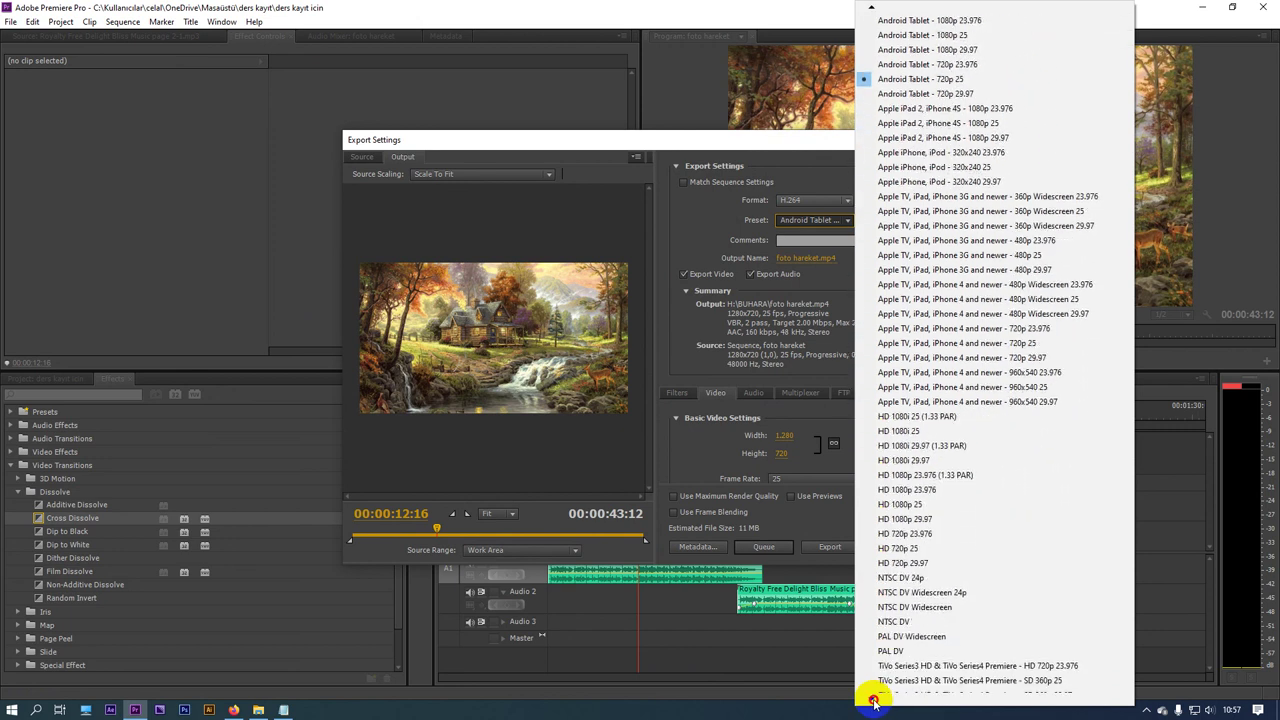
click(872, 699)
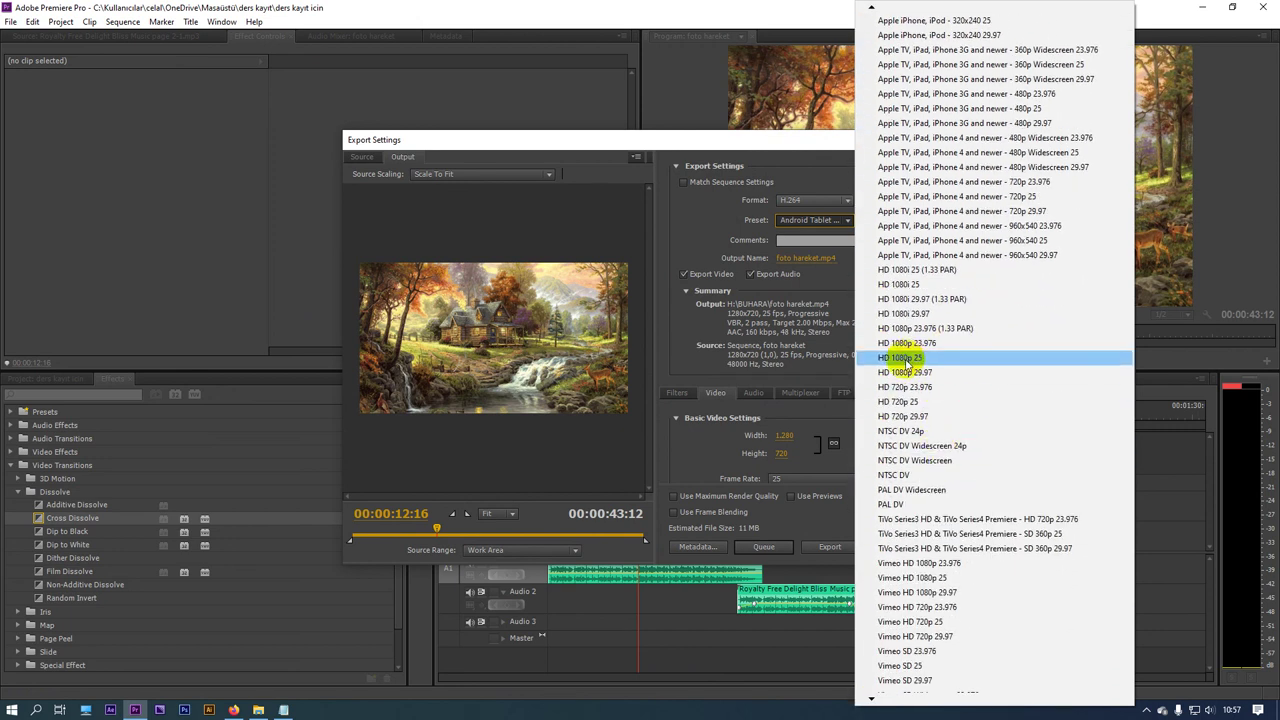
Step: Apply the HD 720p 25 preset, review the Video settings, and open the output file save dialog
click(917, 403)
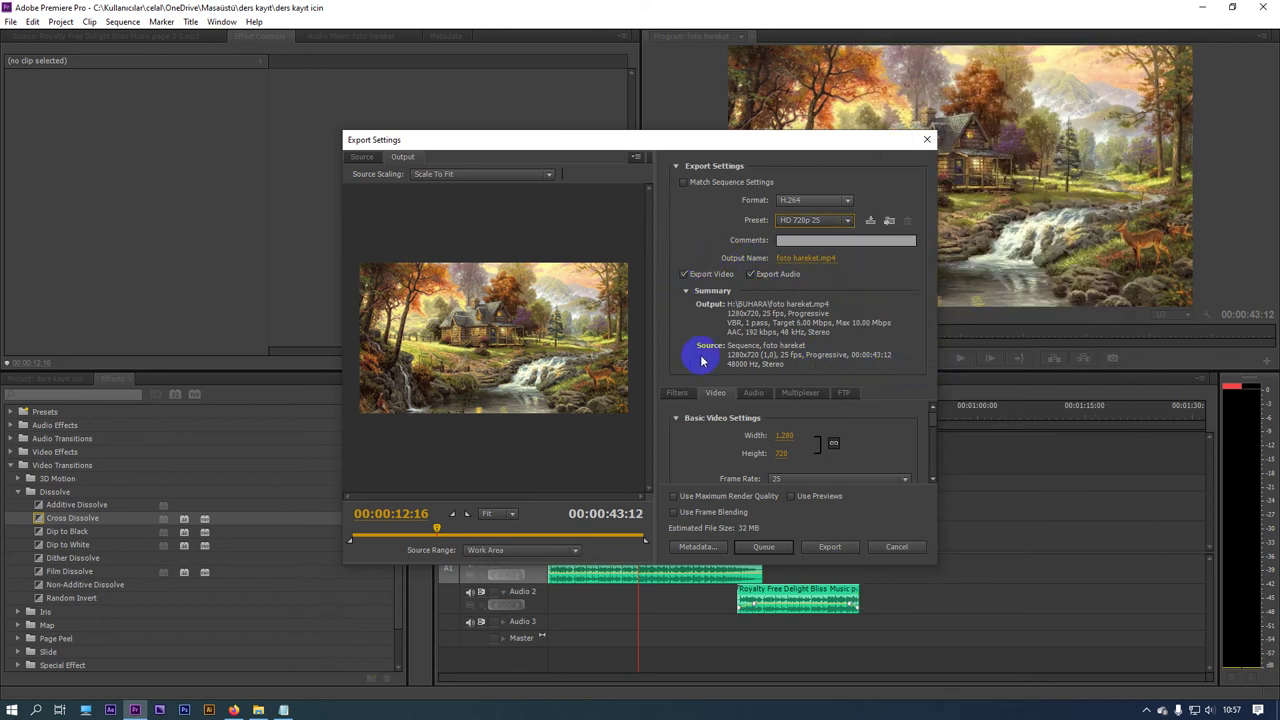
drag(932, 418, 929, 466)
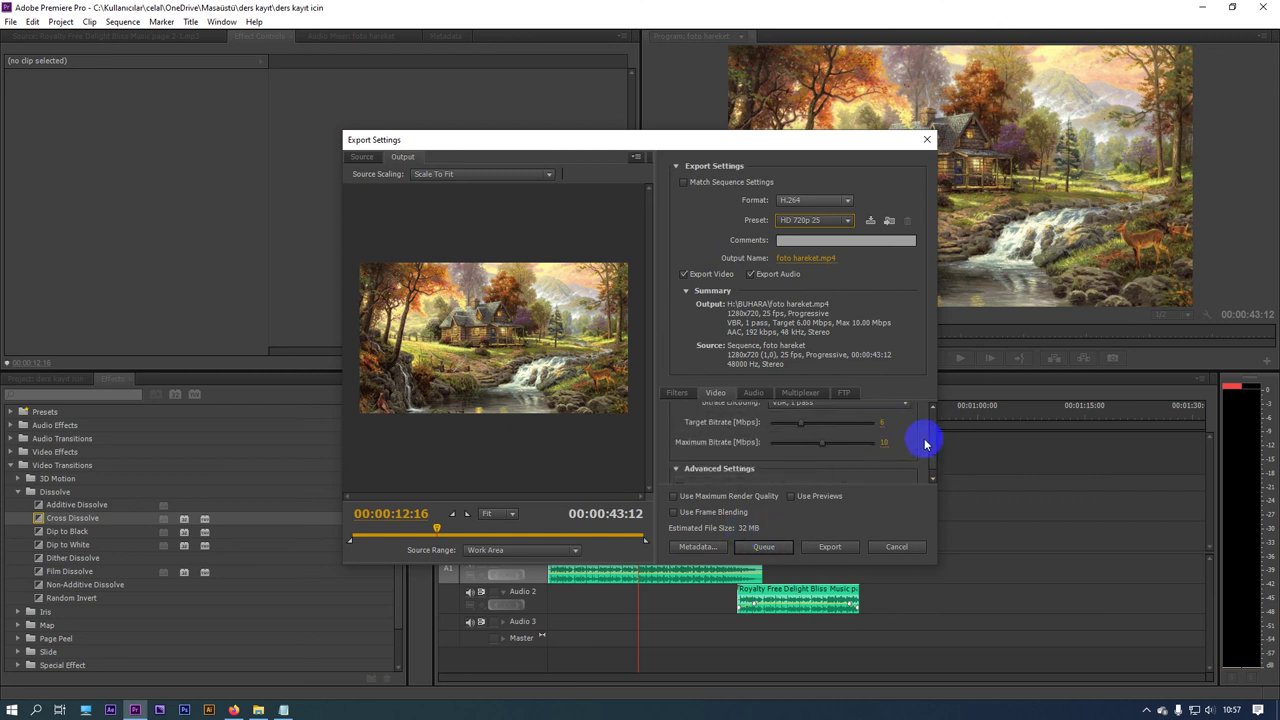
scroll(929, 466, up, 5)
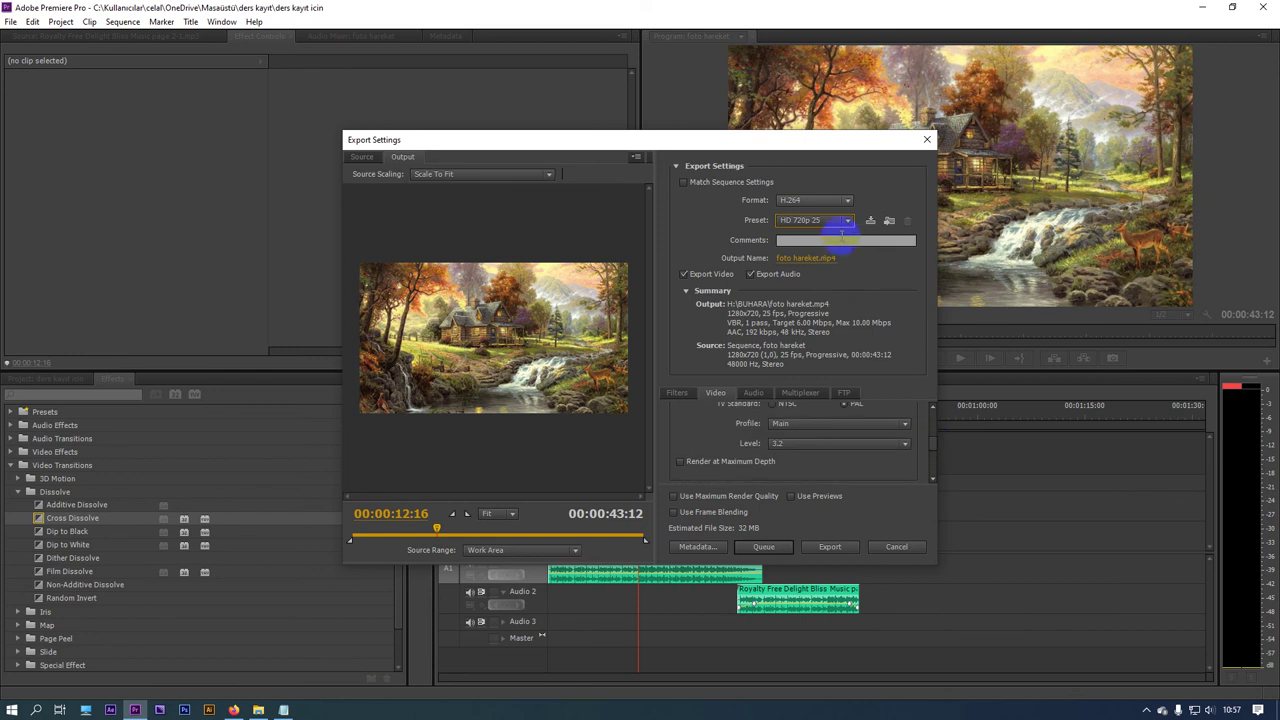
click(802, 263)
drag(571, 151, 530, 214)
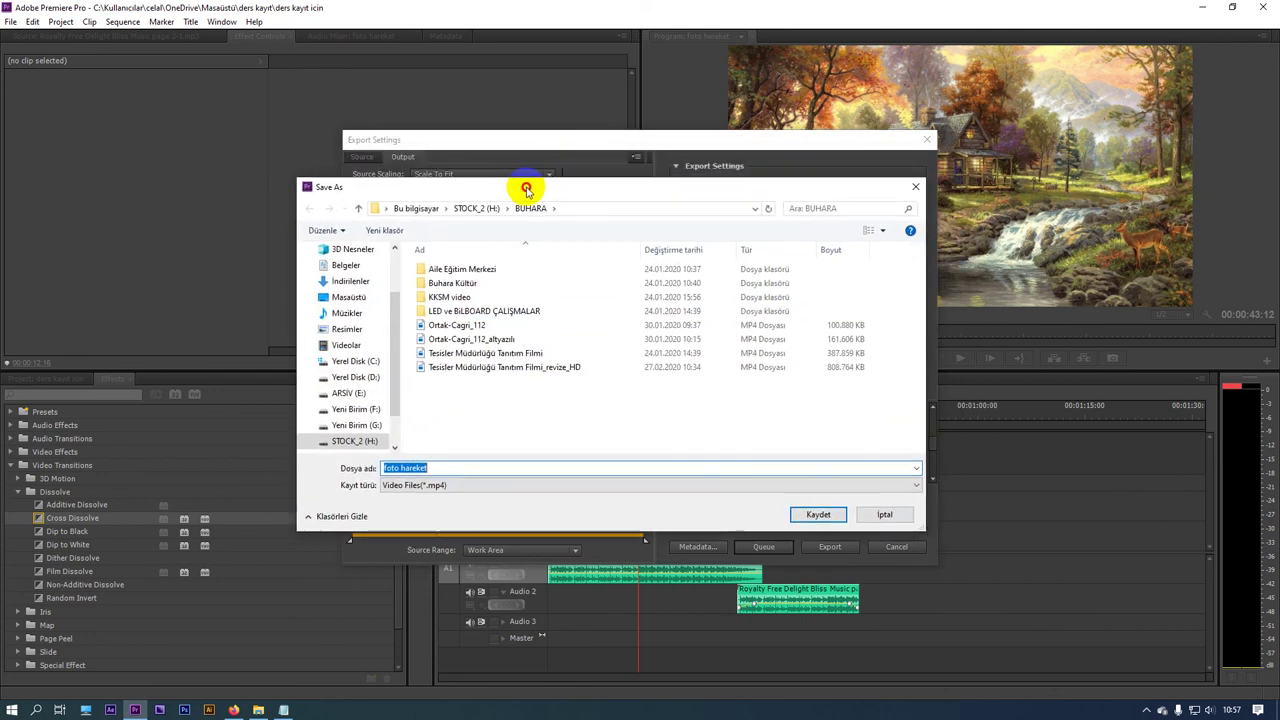
Step: Save the output as 'foto hareket' inside the desktop's ders kayit folder
click(335, 310)
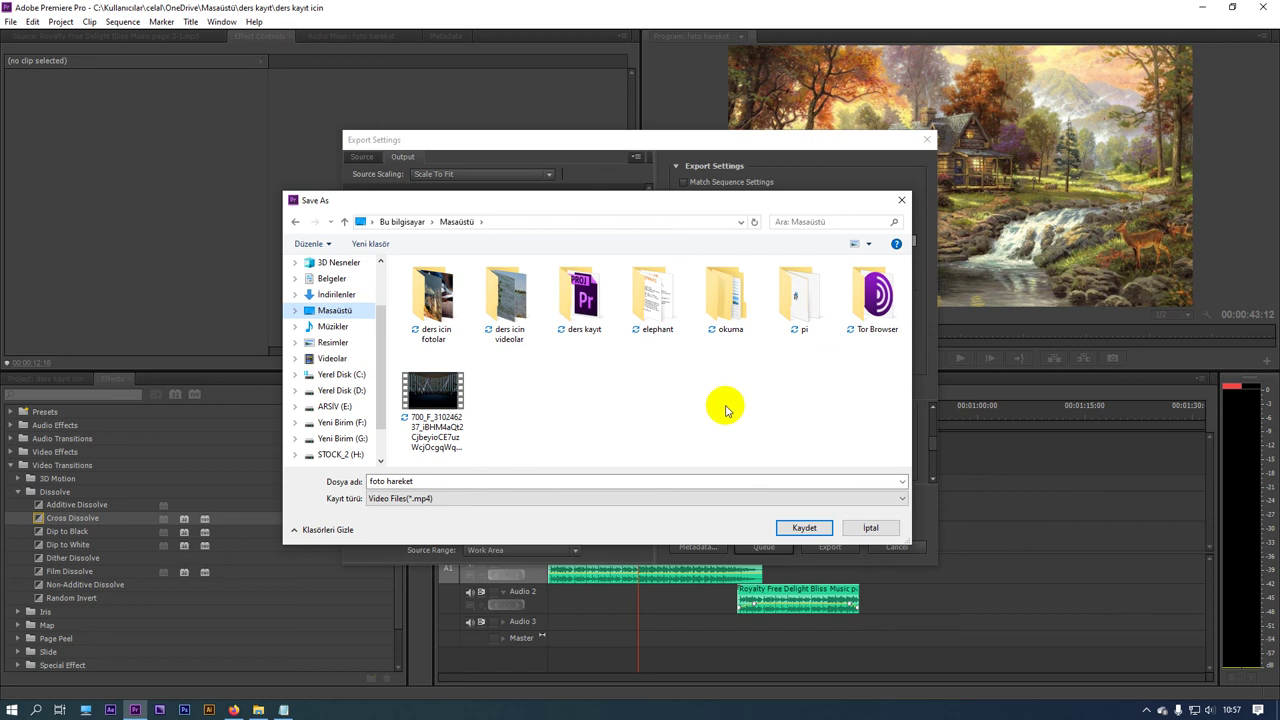
click(585, 300)
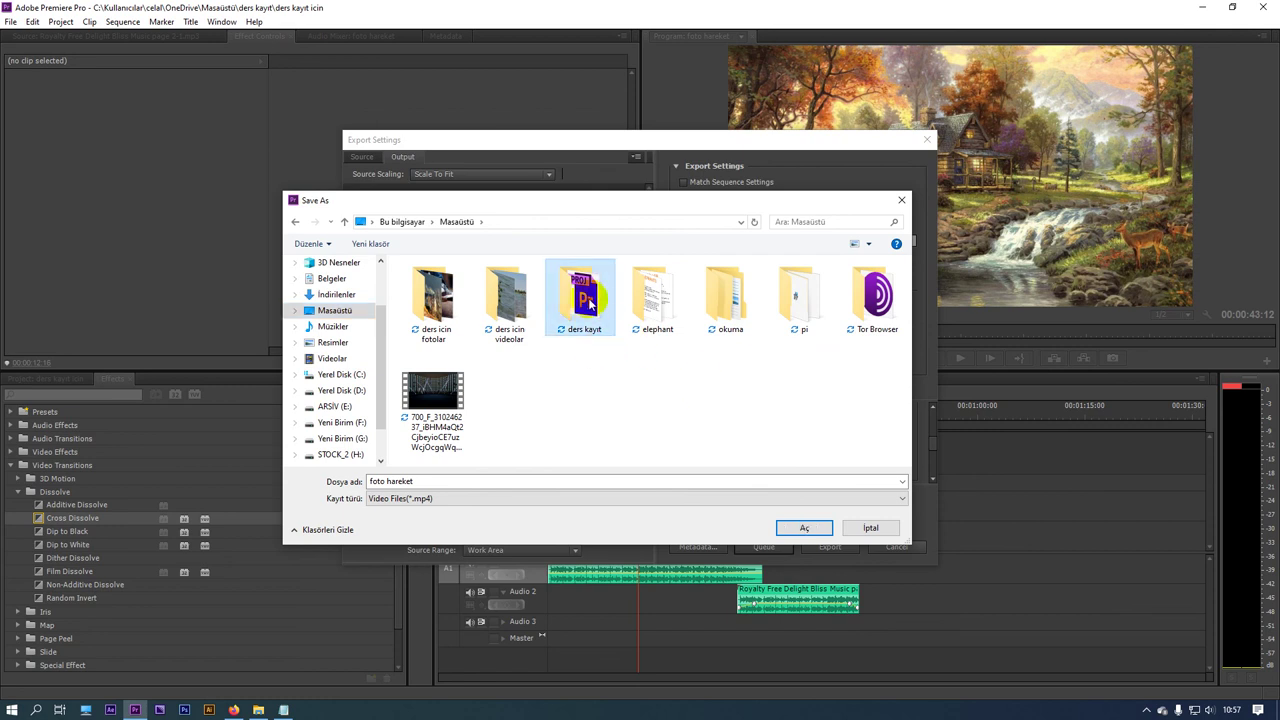
double_click(587, 302)
click(448, 481)
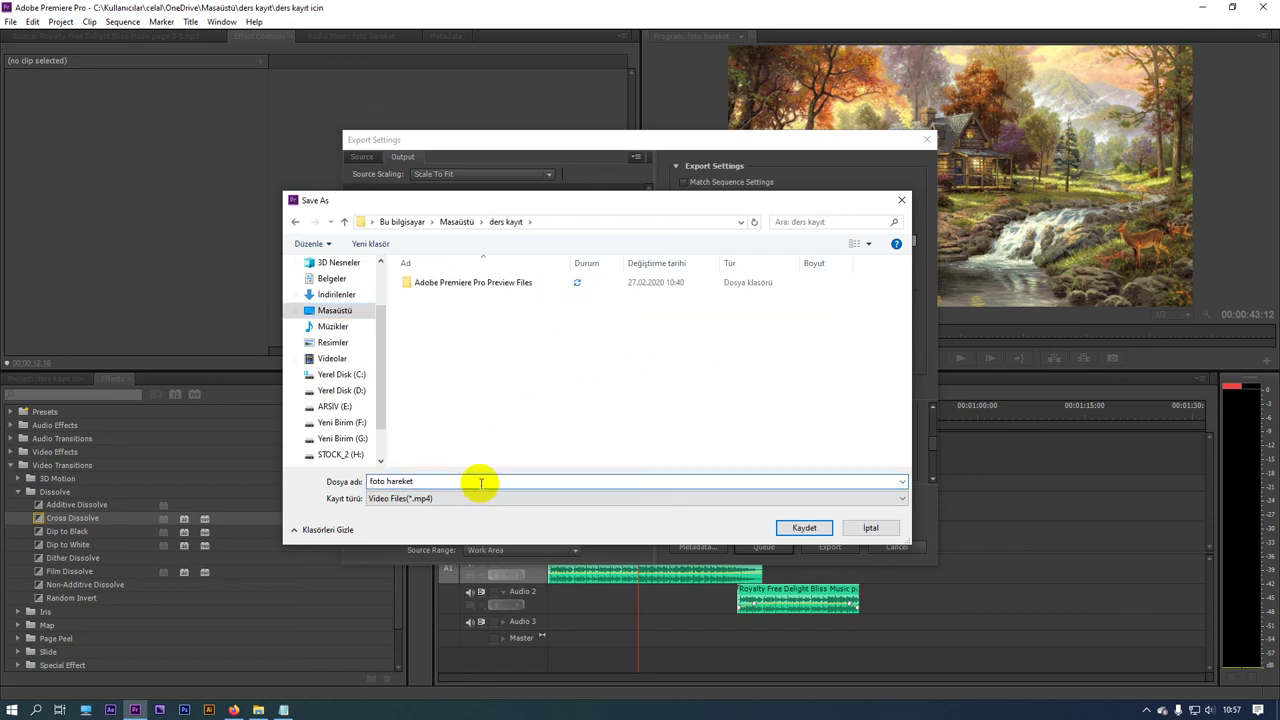
click(804, 527)
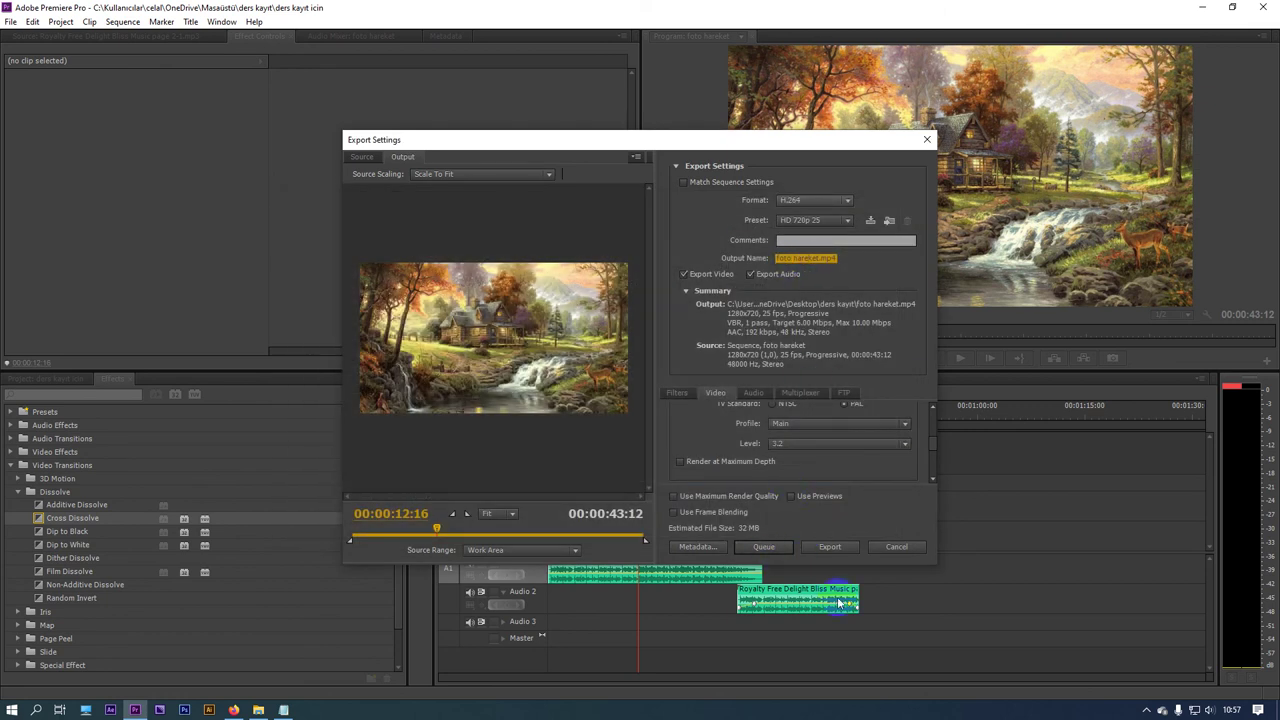
Step: Export the video, then play foto hareket.mp4 from the desktop's ders kayıt folder
click(830, 548)
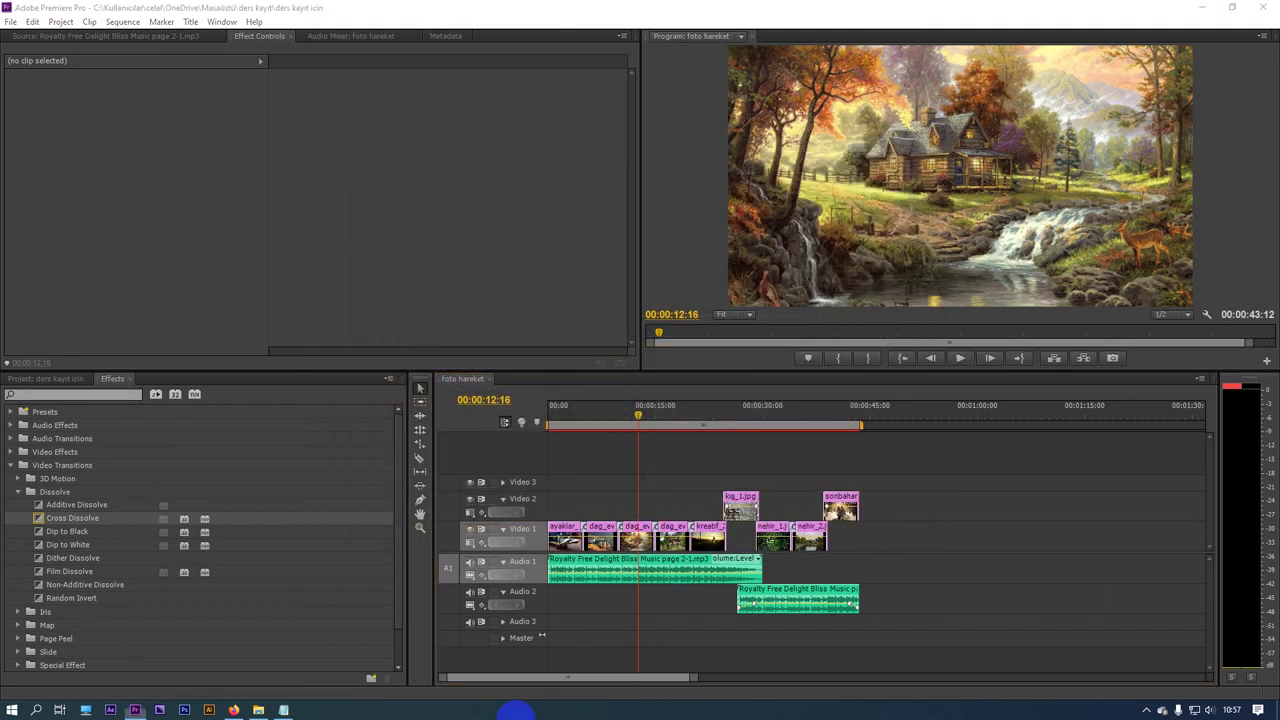
right_click(516, 710)
click(618, 630)
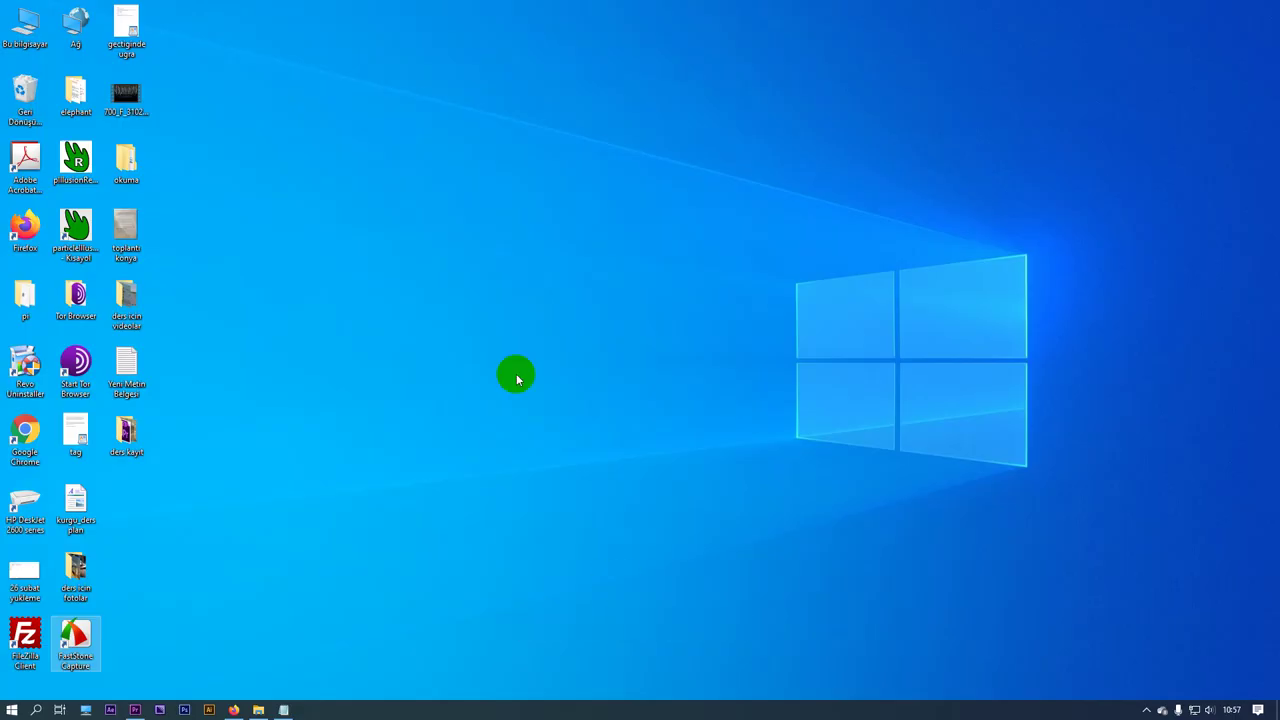
double_click(141, 444)
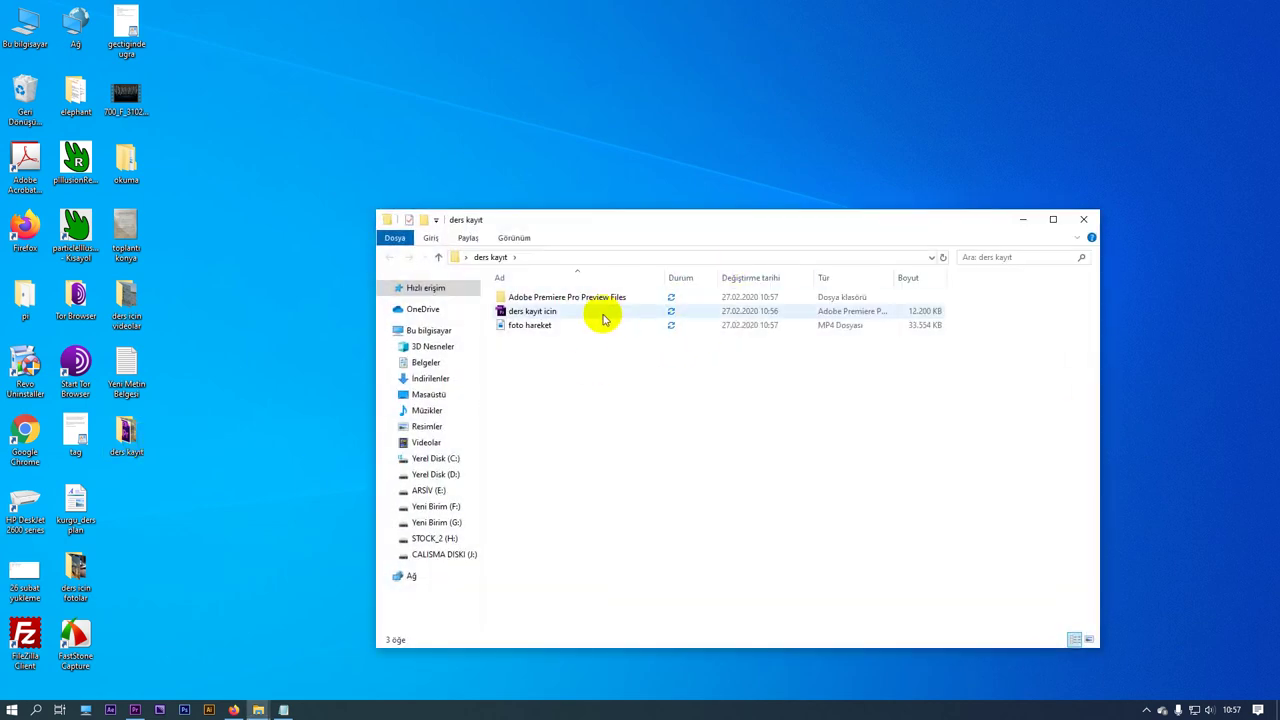
click(533, 326)
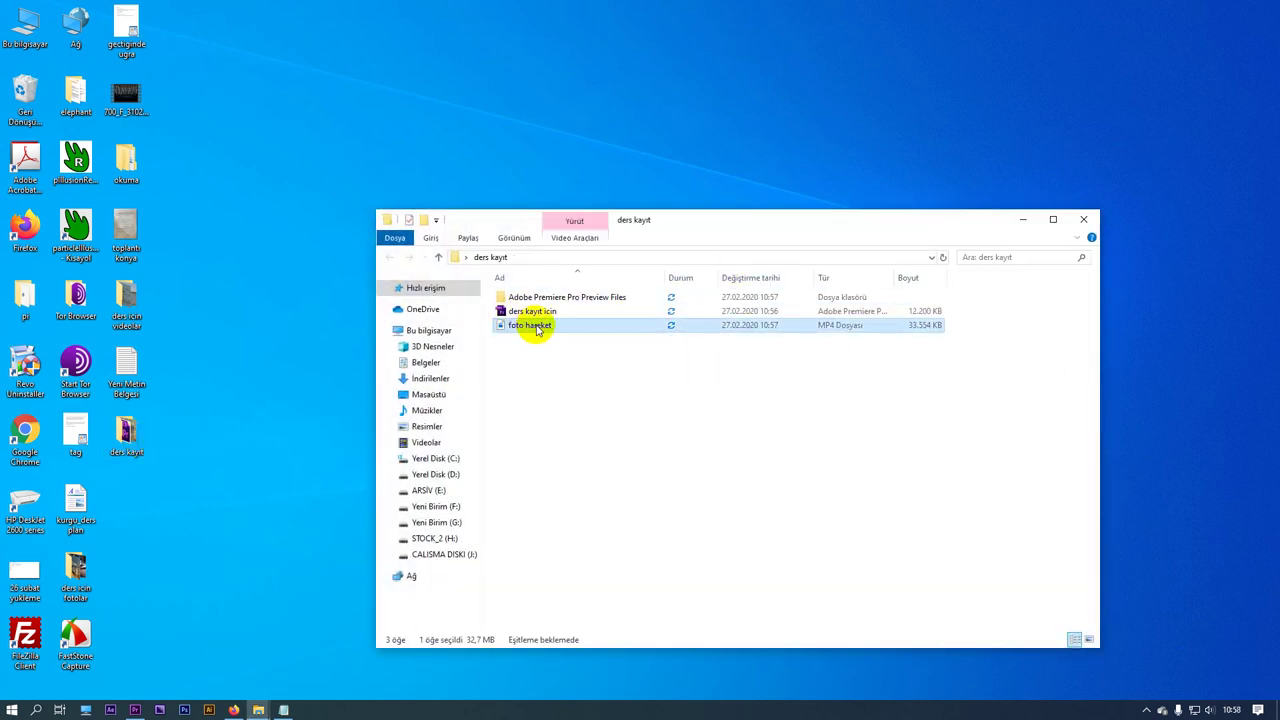
double_click(535, 326)
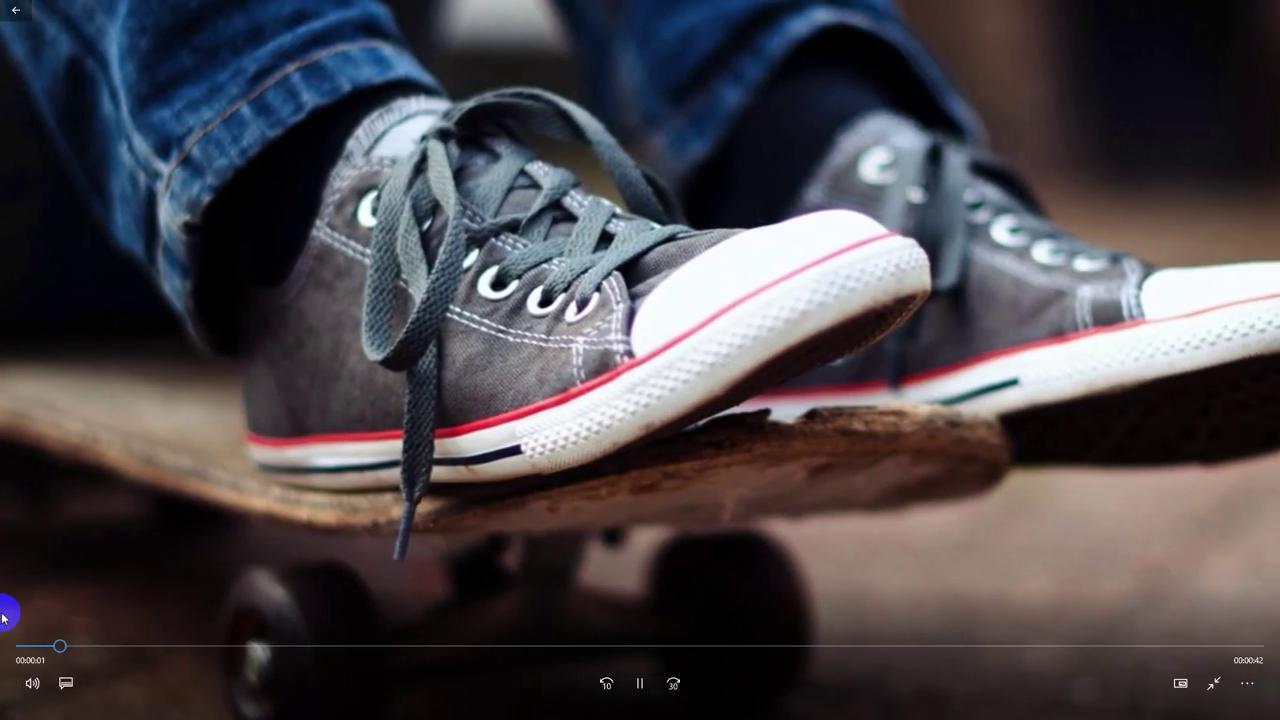
Step: Rewind foto hareket to 00:00:00, watch it through, and close the video player
drag(71, 646, 17, 648)
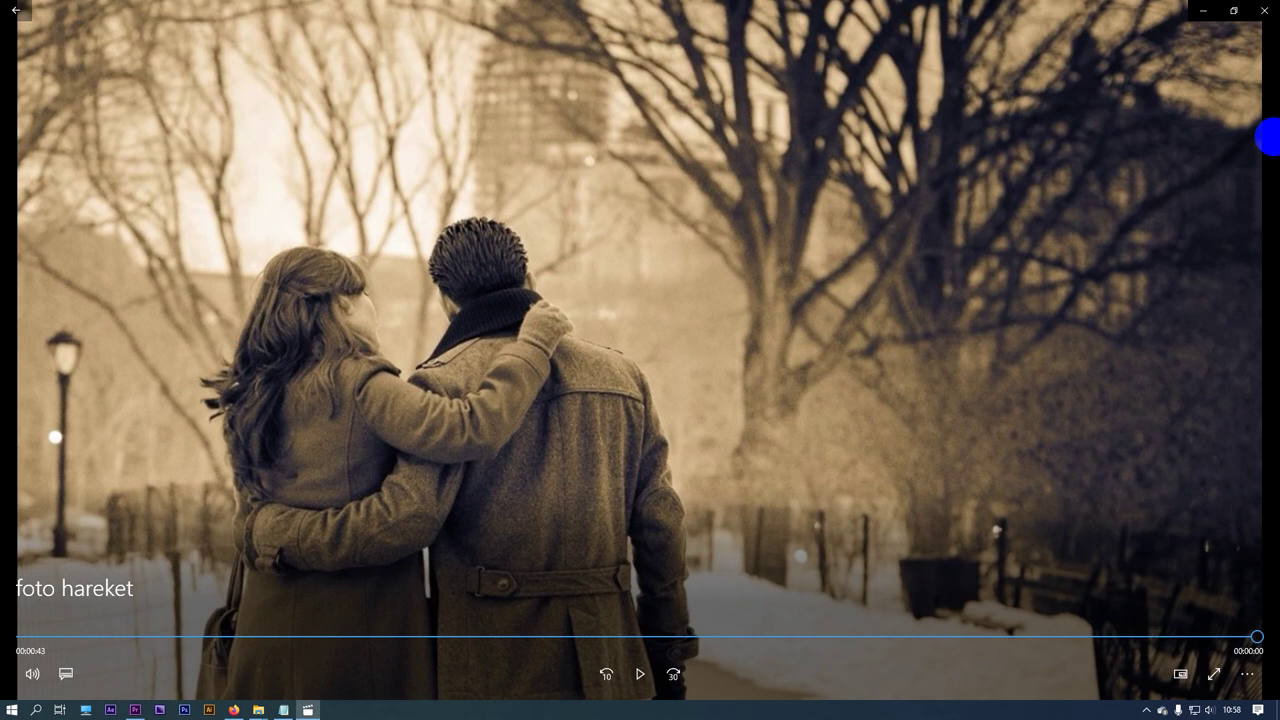
click(1262, 10)
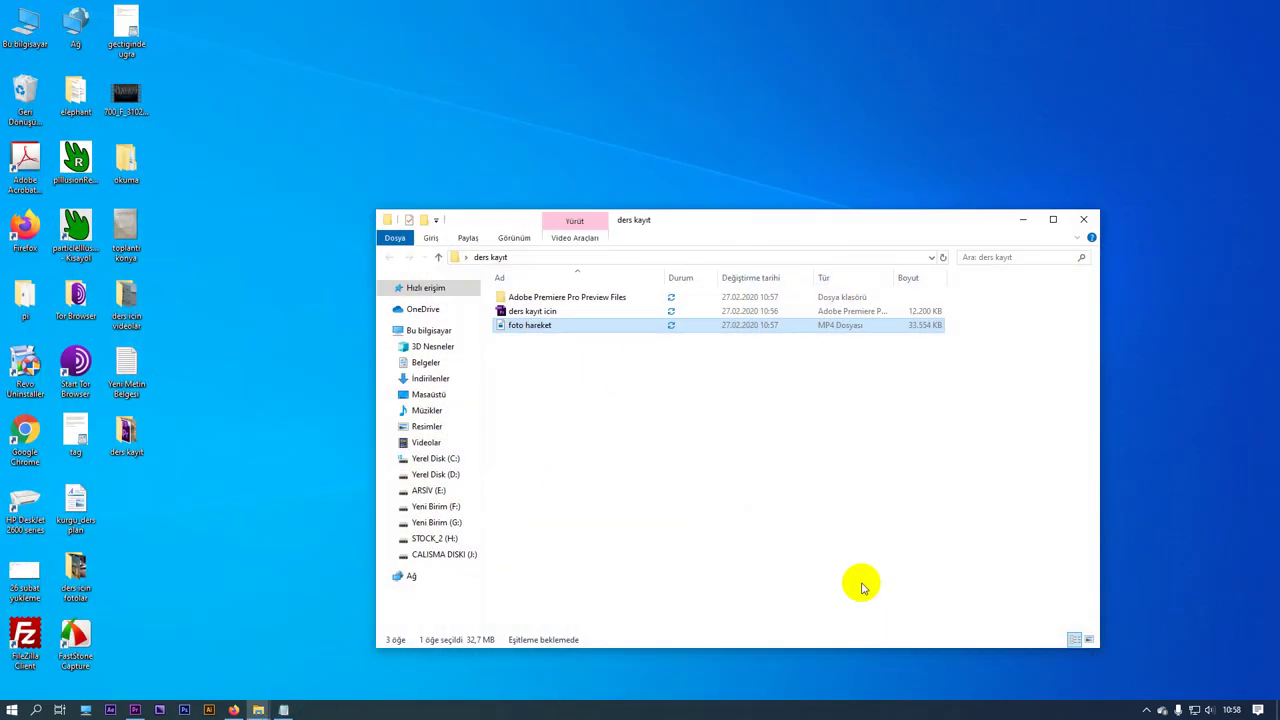